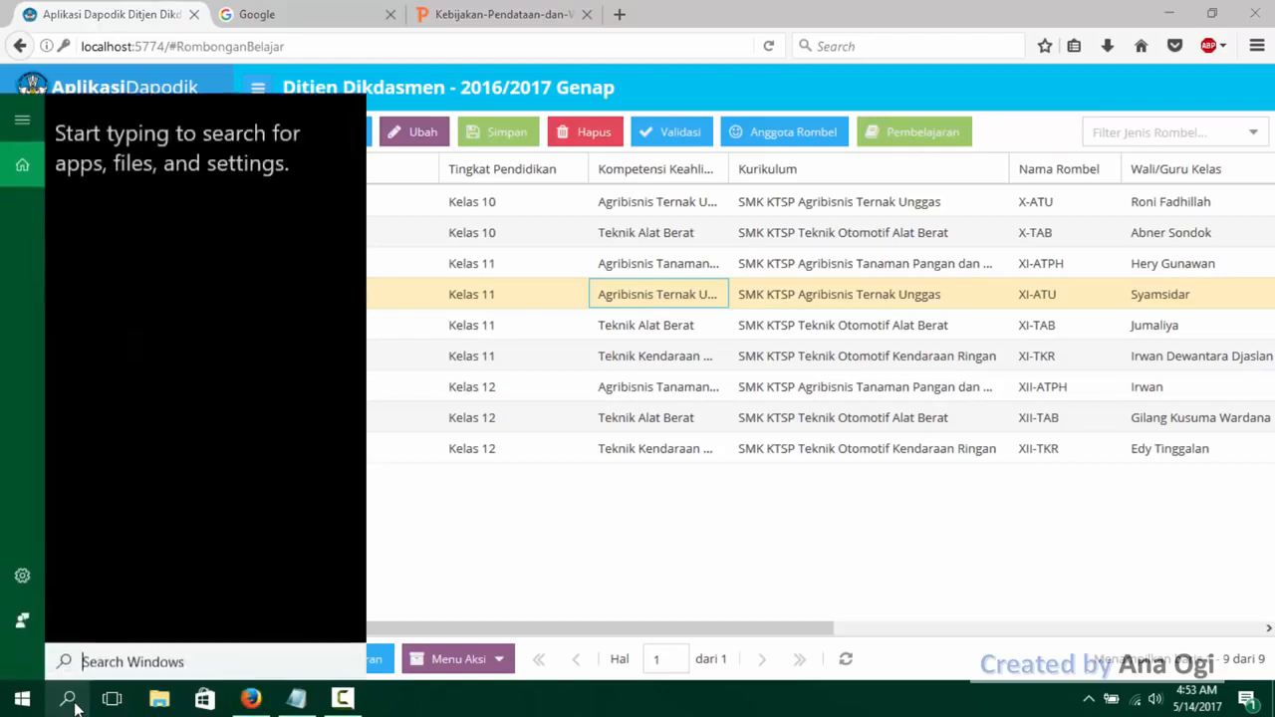
- Launch Notepad from Windows search and reposition its window up and left
type("Notepad")
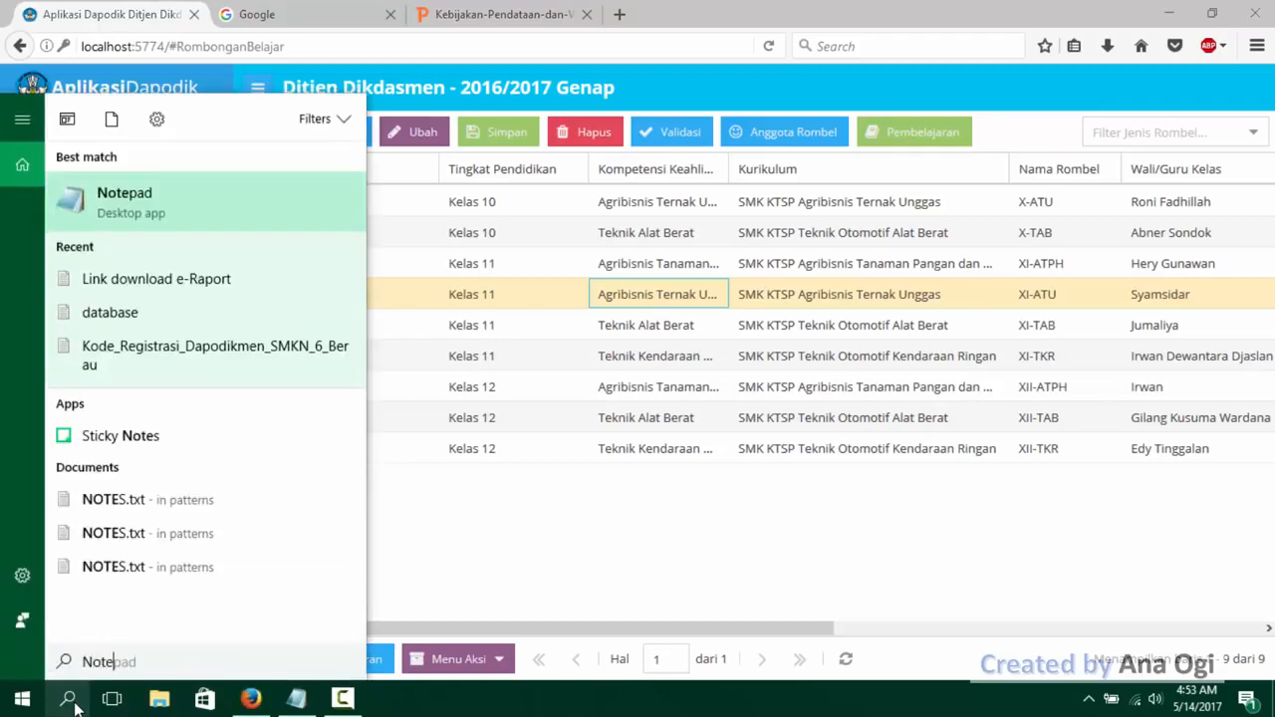
left_click(206, 221)
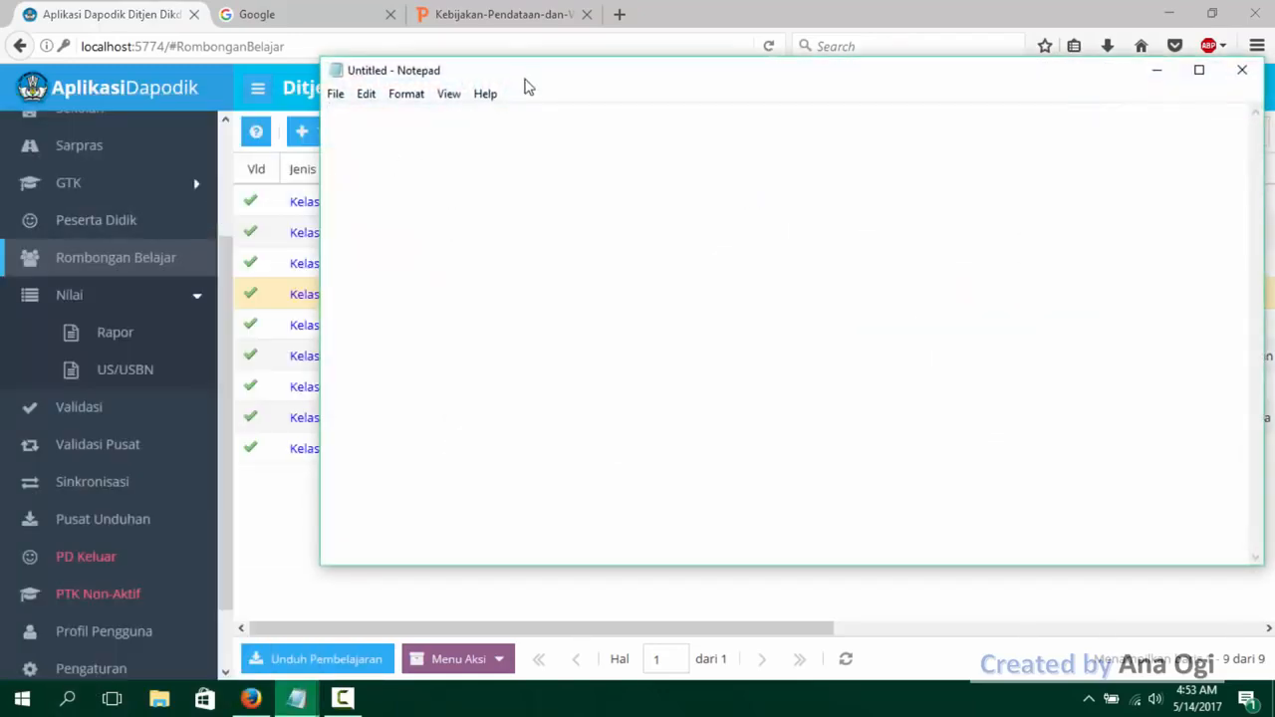
left_click_drag(524, 86, 407, 109)
- Type the heading 'mata pelajaran/mata evaluasi tidak muncul ke menu nilai--> rapor:' and begin item '1. Prefill'
type("Pelajara")
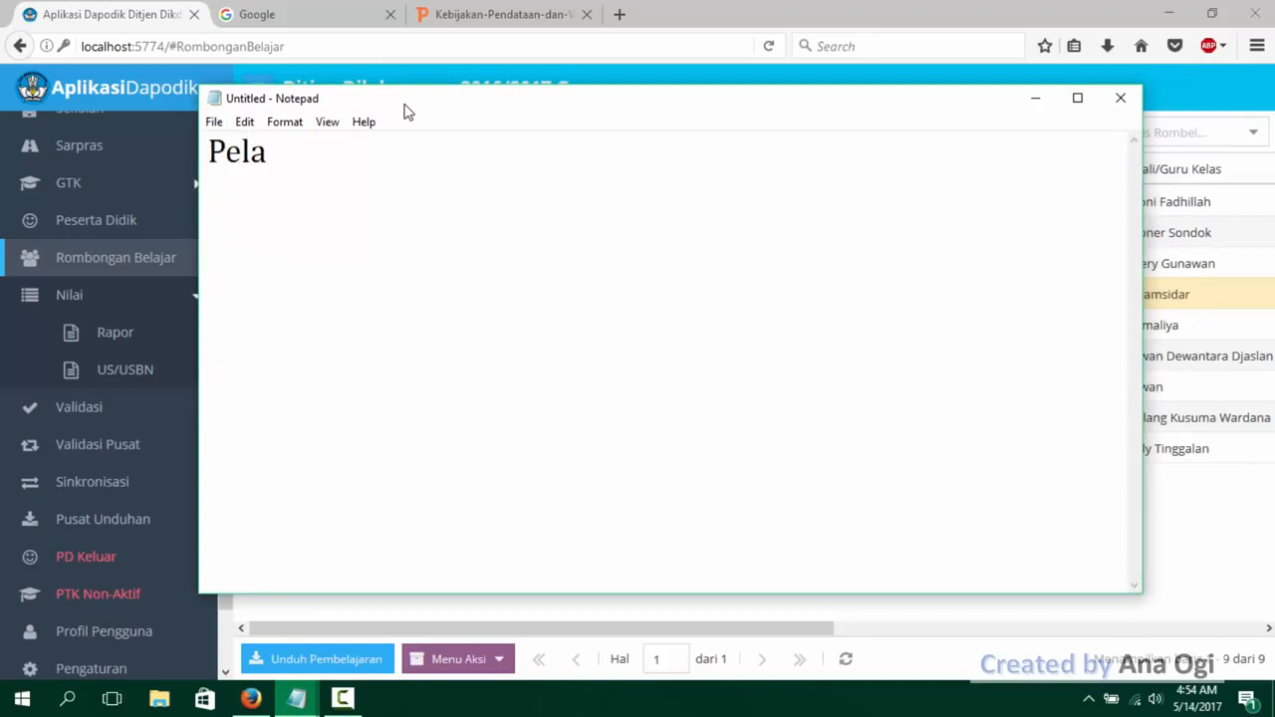
key("BackSpace")
key("BackSpace")
key("BackSpace")
key("BackSpace")
key("BackSpace")
key("BackSpace")
key("BackSpace")
key("BackSpace")
type("m")
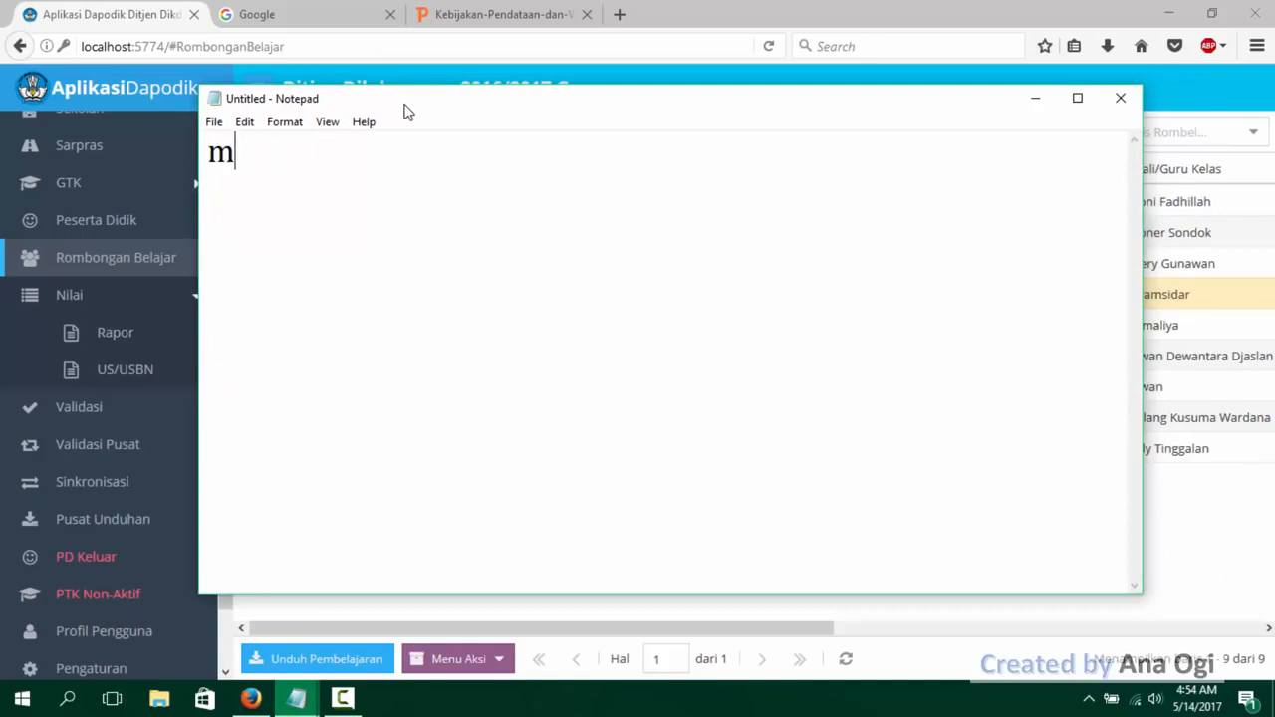
type("ata peljara")
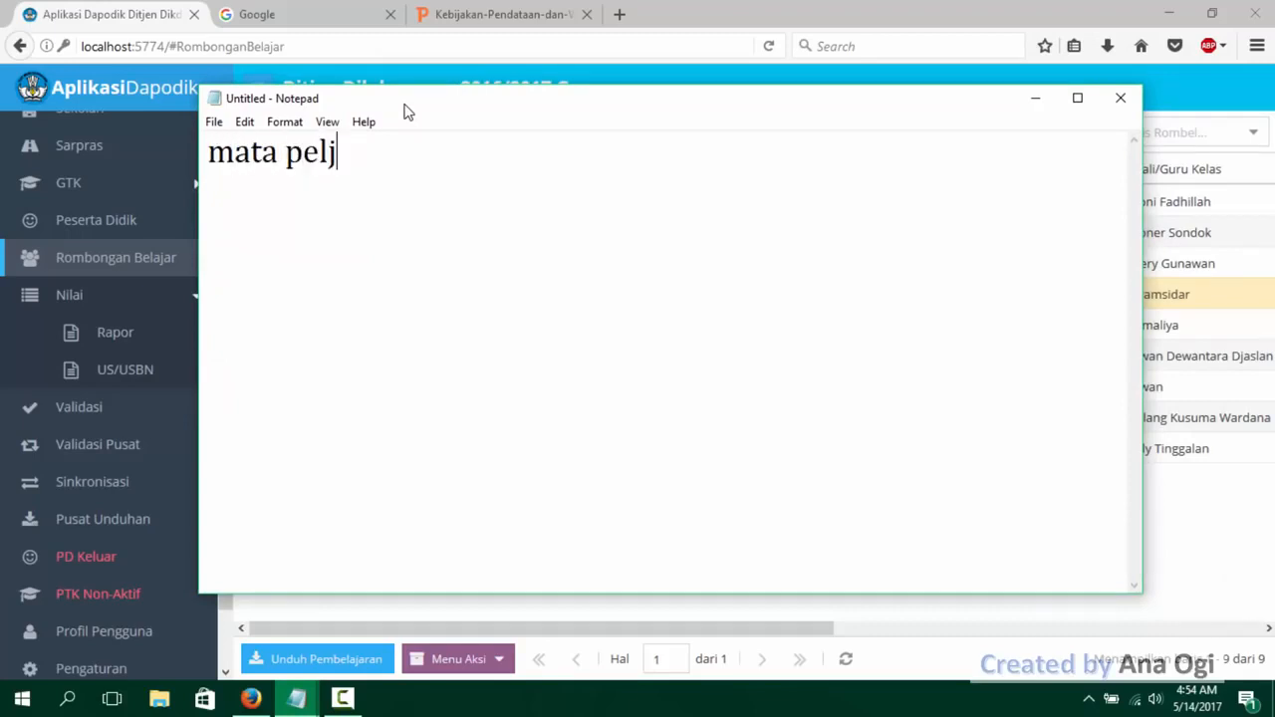
key("BackSpace")
key("BackSpace")
key("BackSpace")
key("BackSpace")
type("ak")
key("BackSpace")
type("jaran/mata")
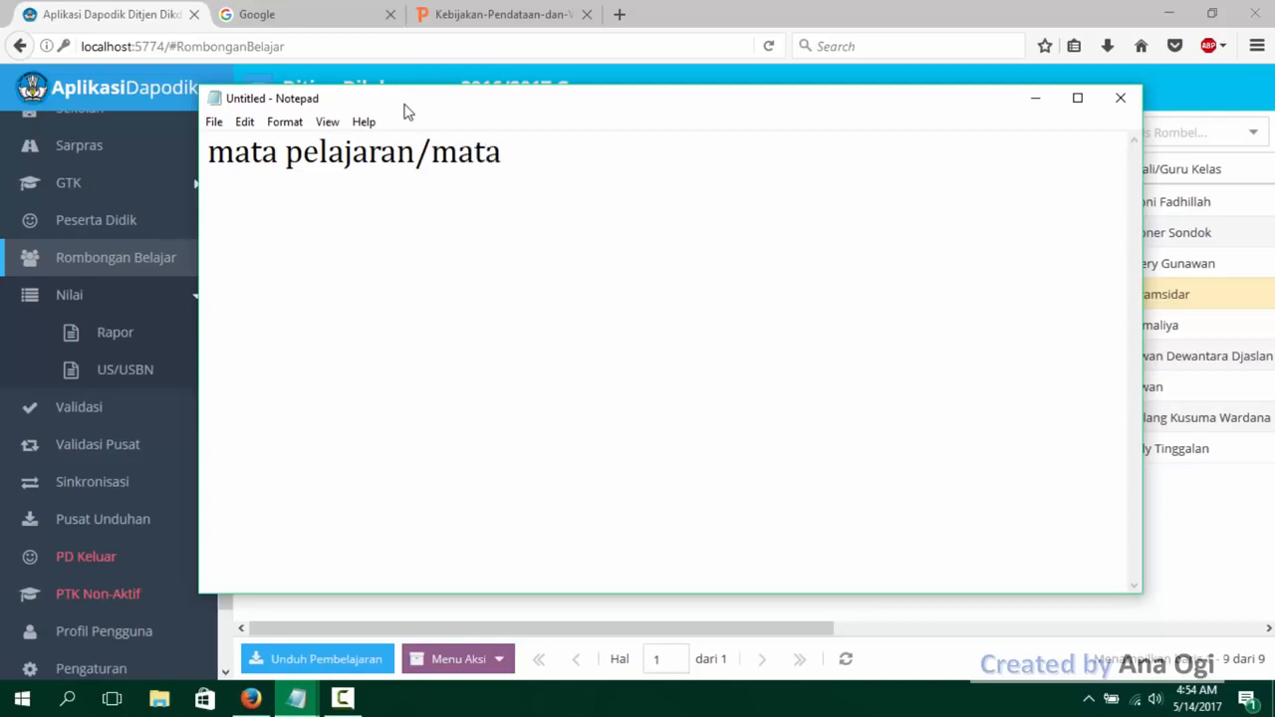
type(" evaluasi t")
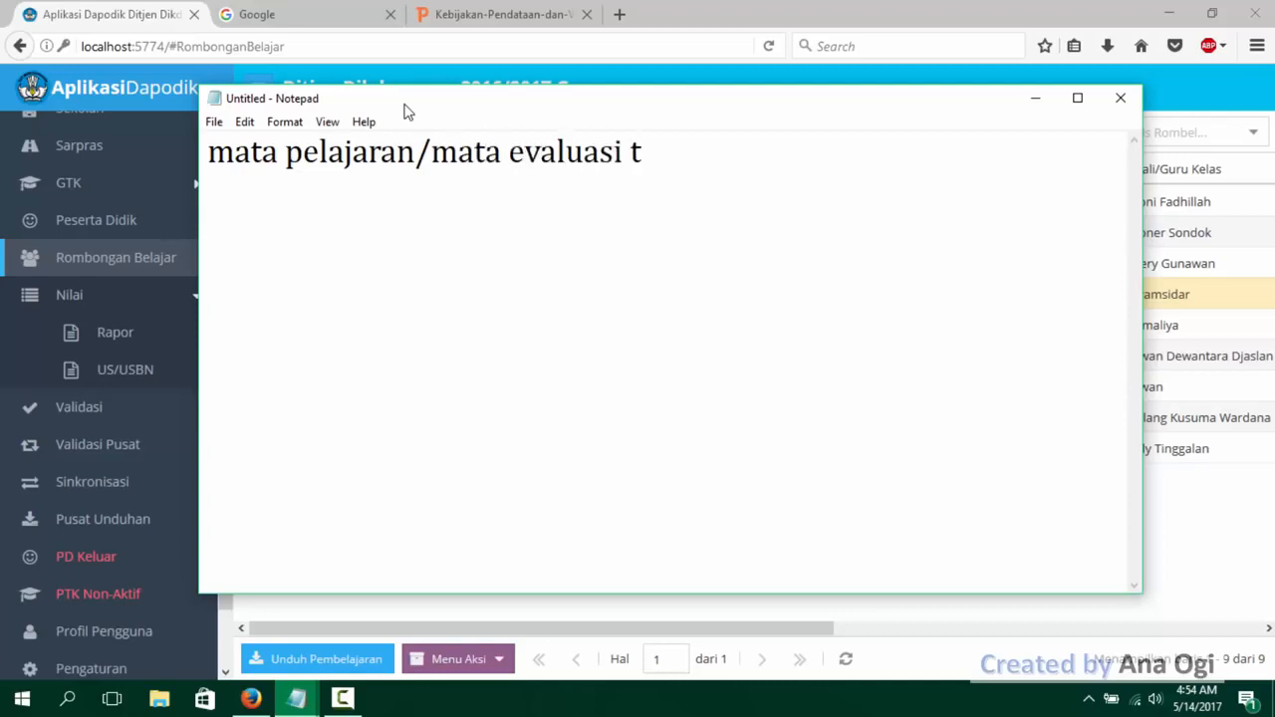
type("idak muncul")
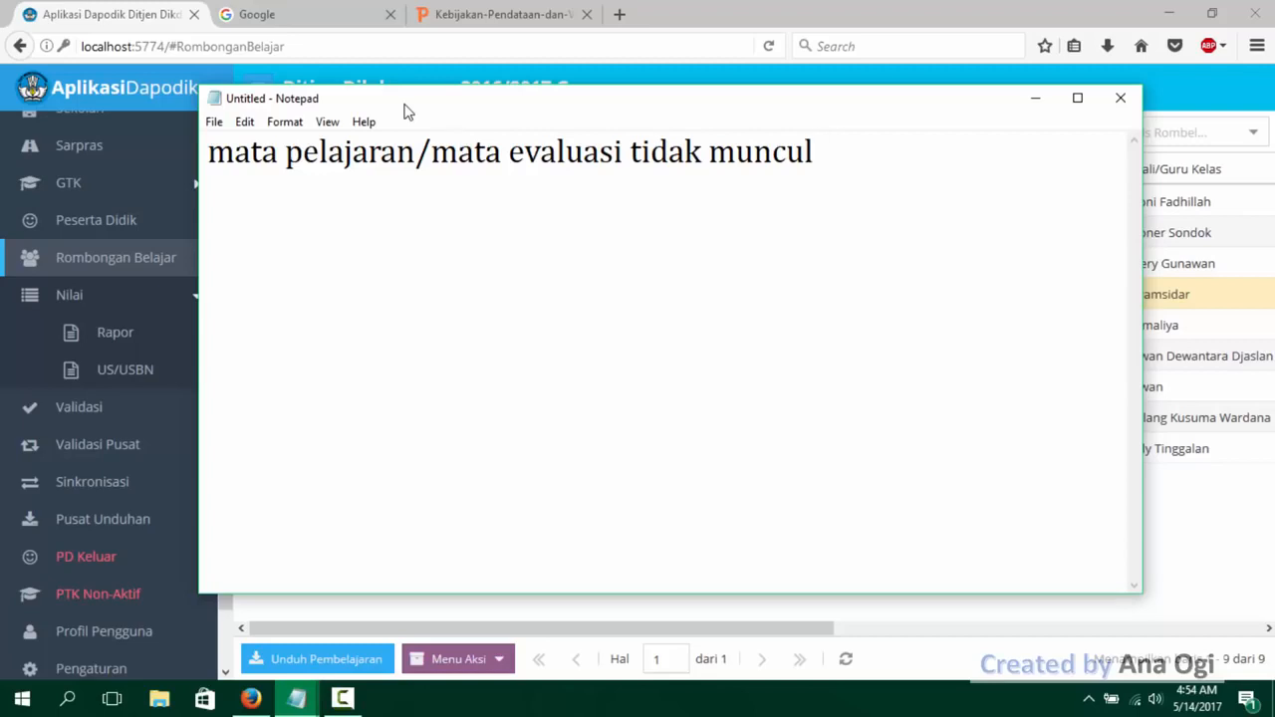
type(" ke menu nilai")
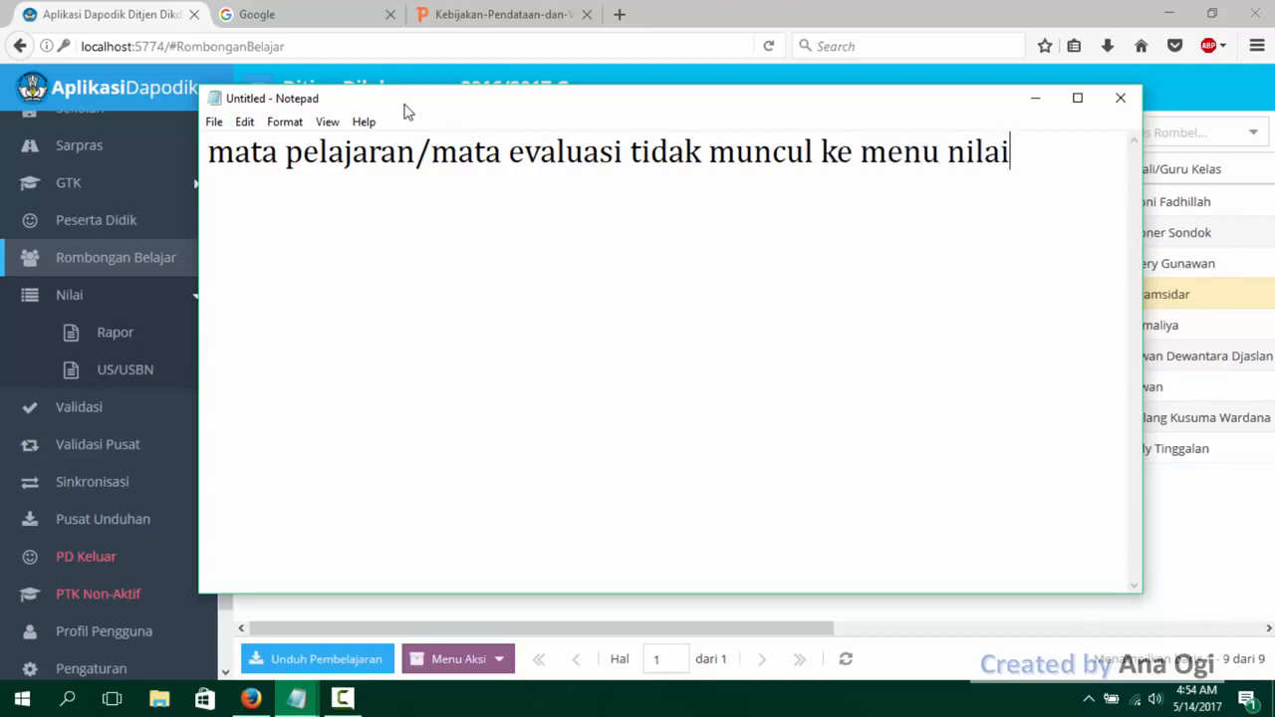
type("--> rapor")
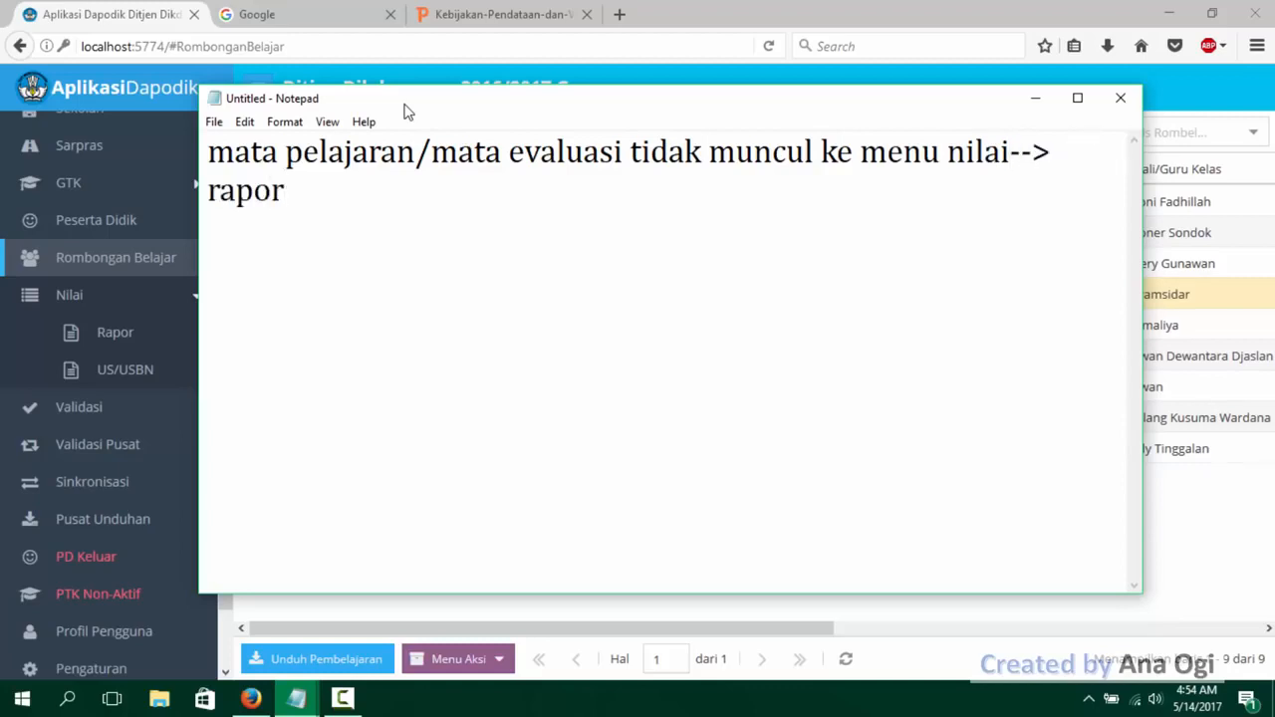
type(":")
type("1")
type(". Prefill r")
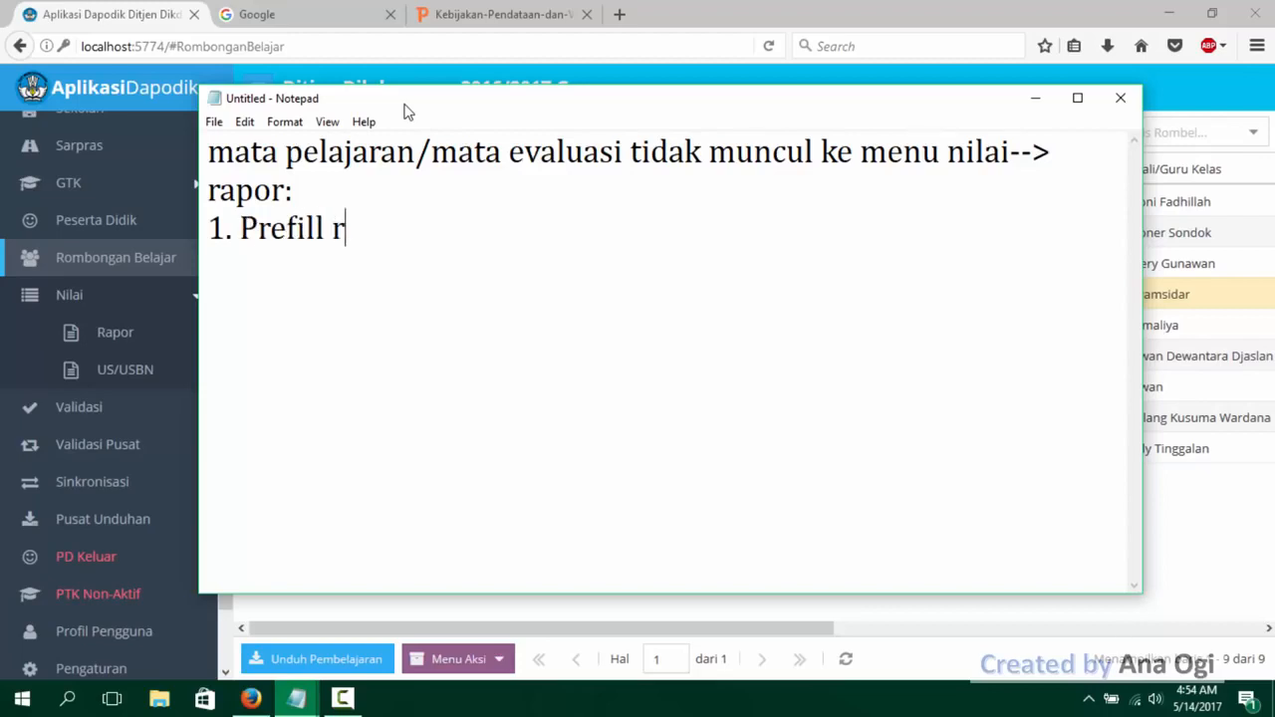
type("aprt")
- Complete item '1. Prefill Raport belum di generate' and add a blank line below the heading
key("BackSpace")
key("BackSpace")
key("BackSpace")
key("BackSpace")
key("BackSpace")
type("Raport")
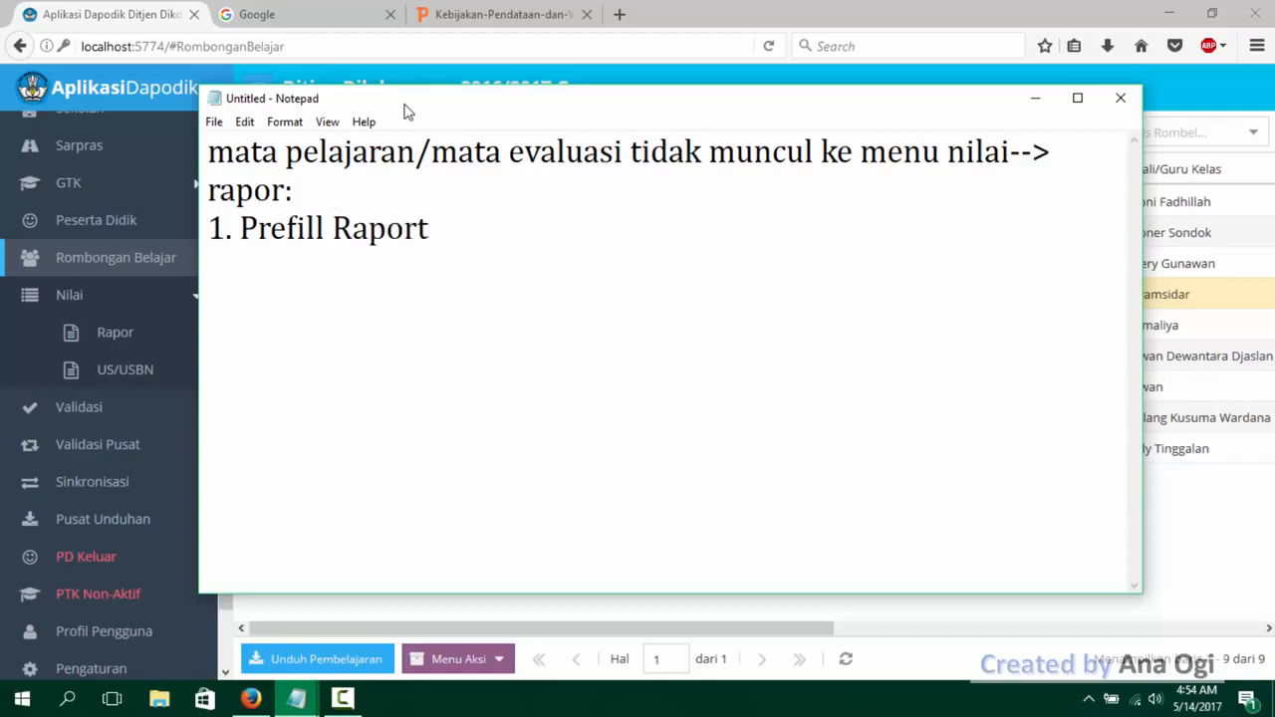
type(" belumdi")
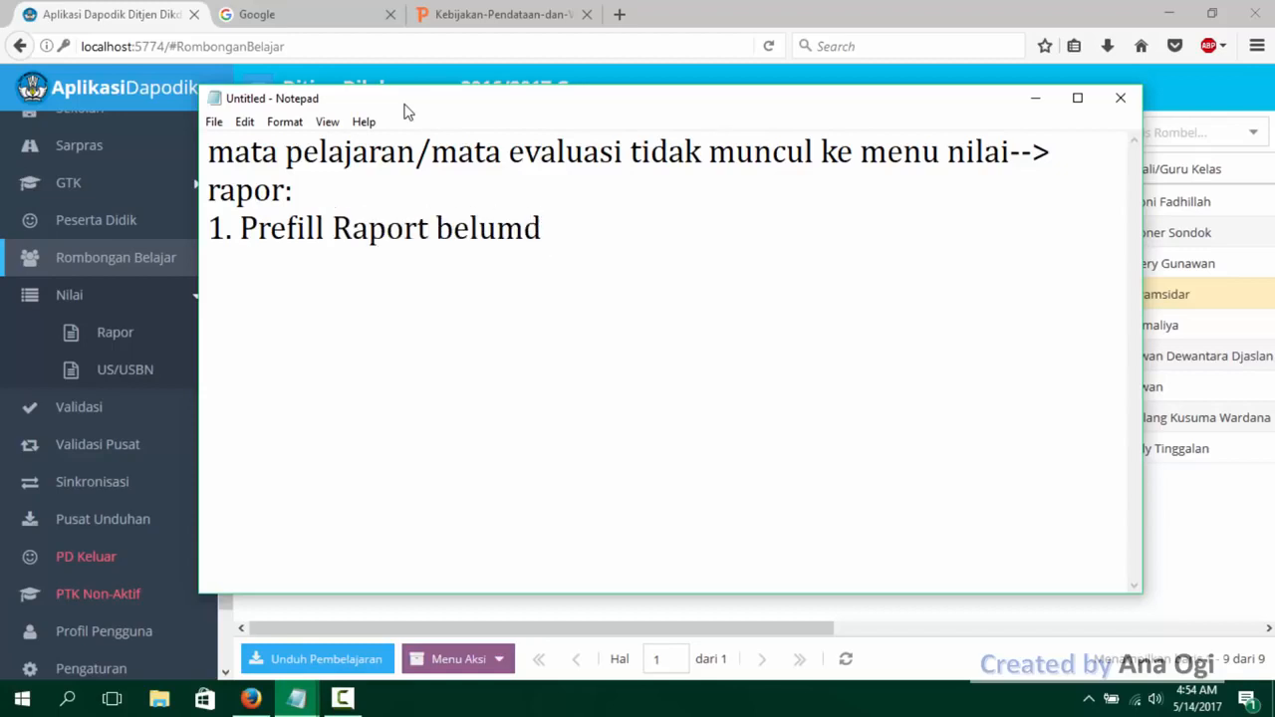
key("BackSpace")
type("di gene")
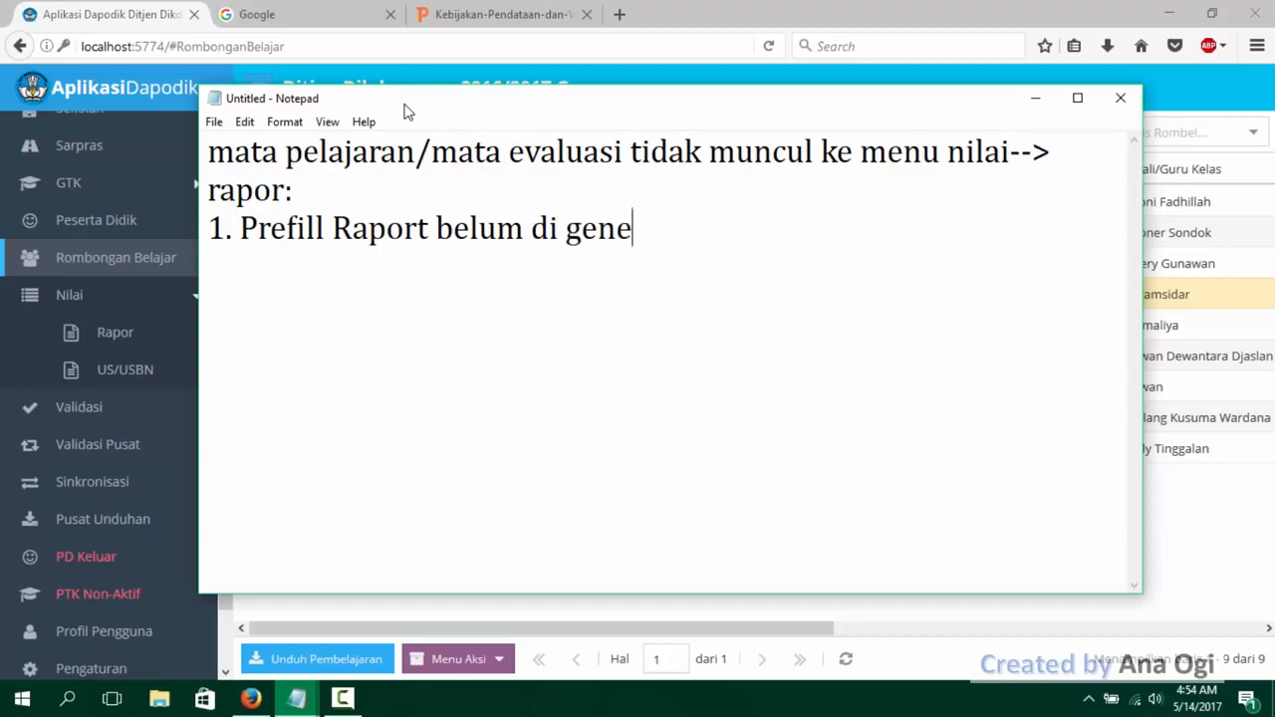
type("rate")
left_click(438, 200)
key("Return")
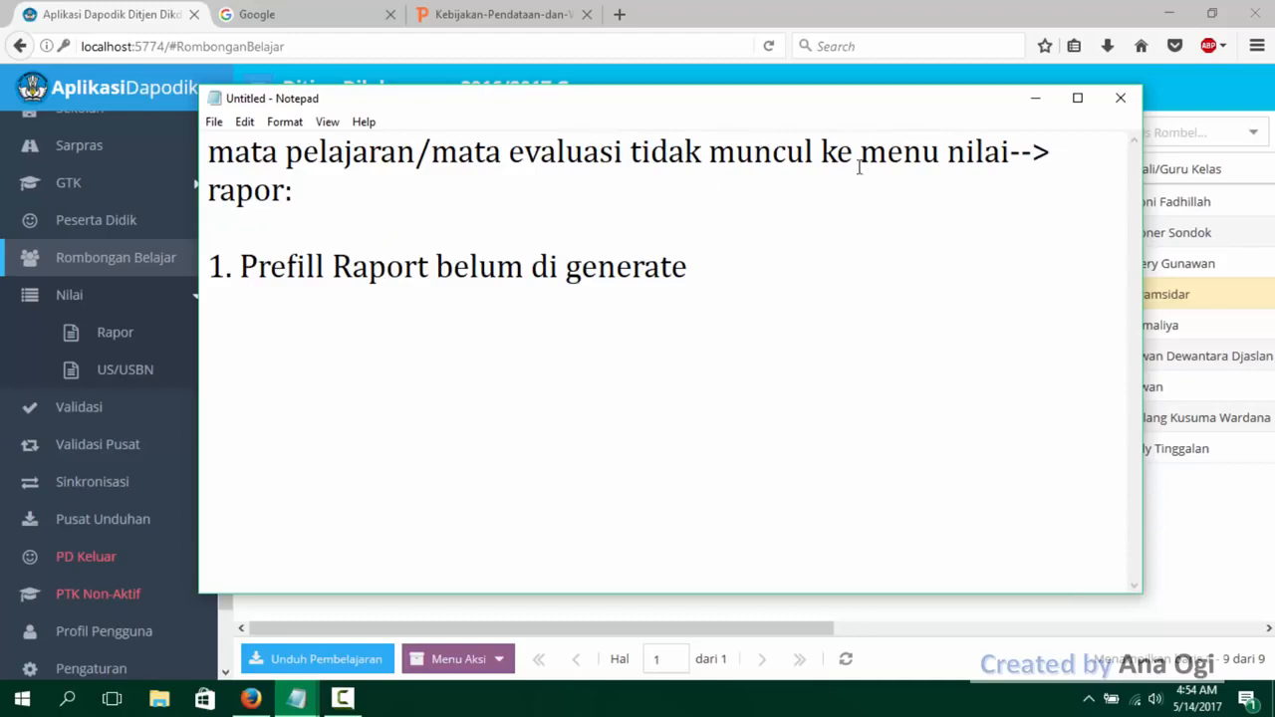
- Place the cursor back at the end of the first list item
left_click(966, 158)
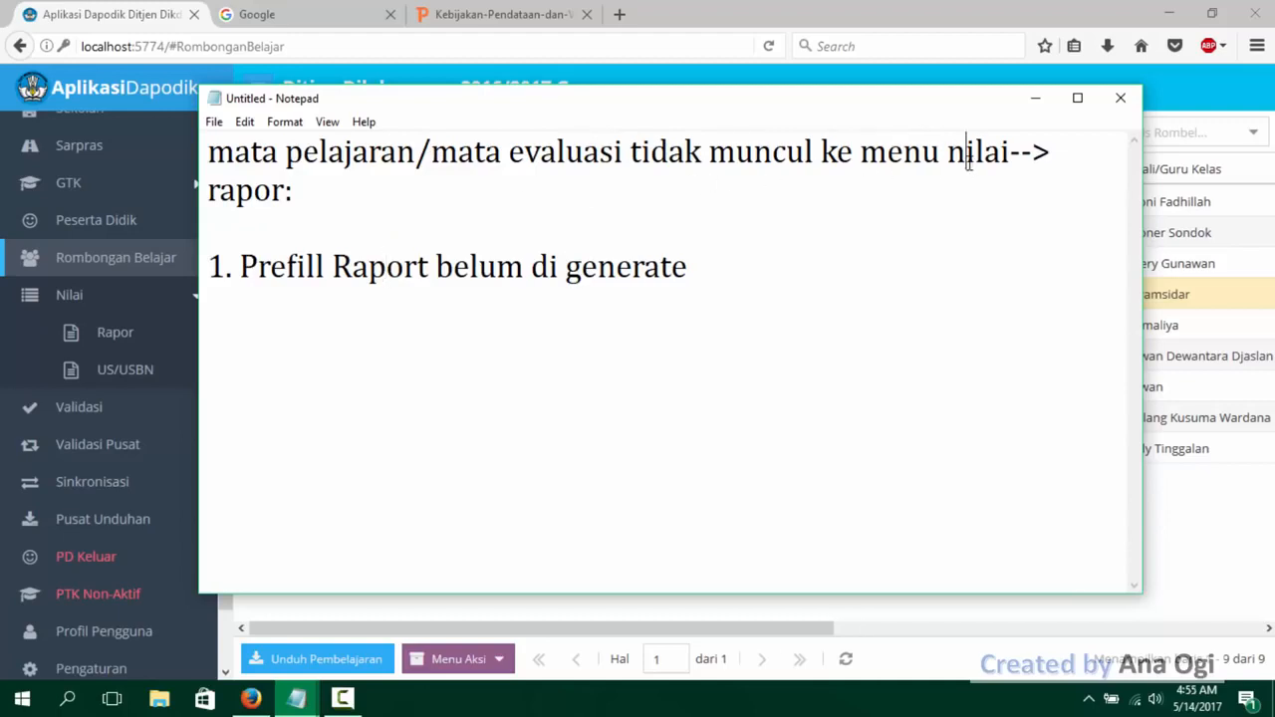
left_click(299, 237)
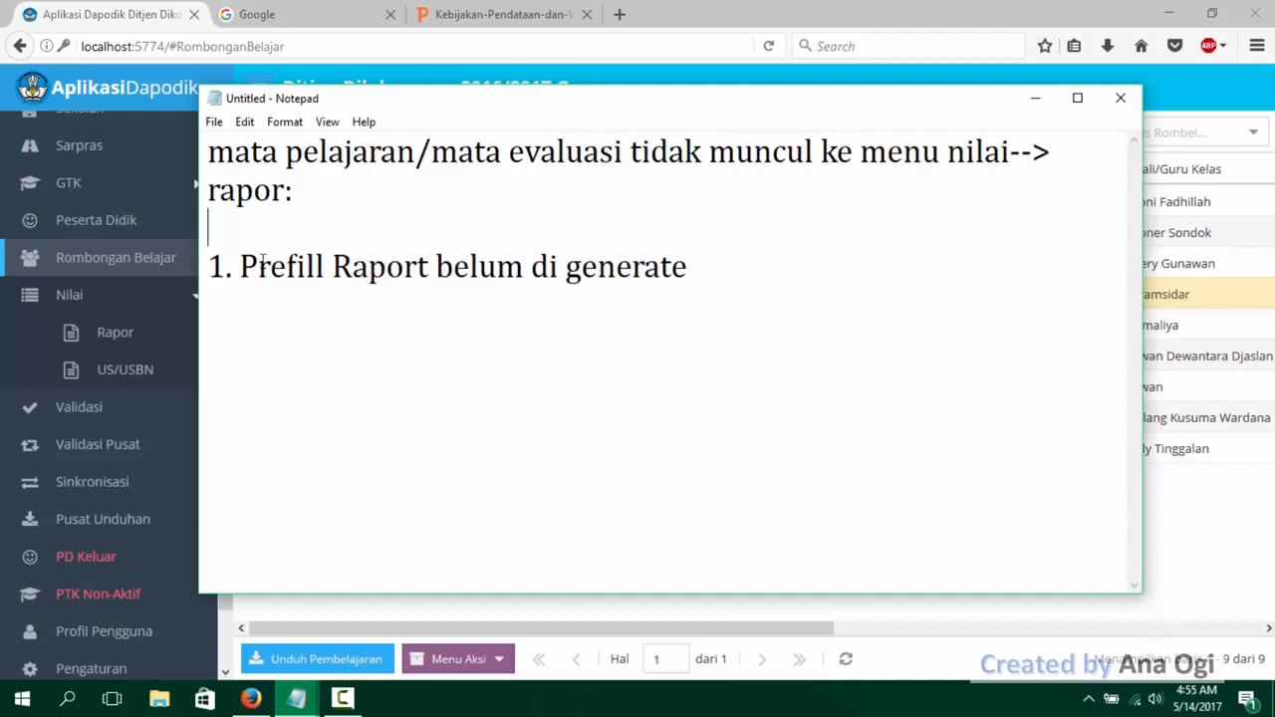
left_click(717, 259)
left_click(242, 266)
left_click(387, 267)
left_click(692, 266)
- Check Dapodik's Pengaturan page, return to the Rombongan Belajar list, then bring Notepad back
left_click_drag(379, 102, 473, 120)
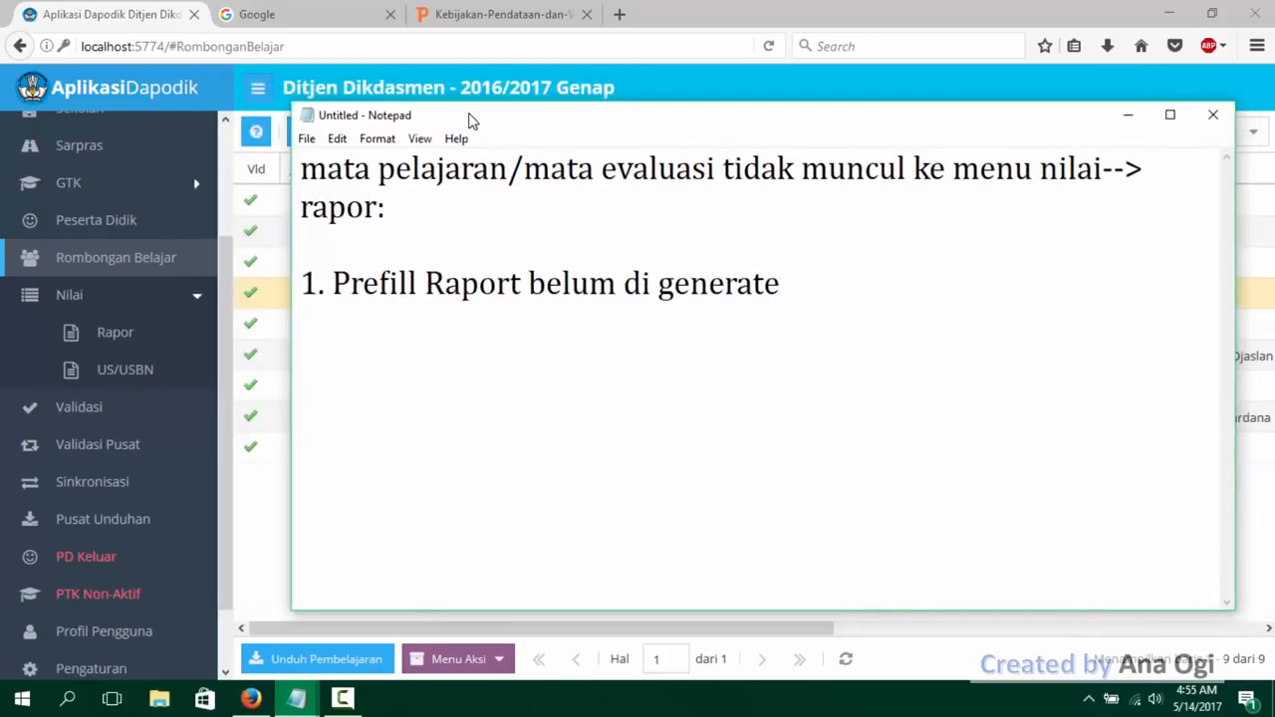
left_click_drag(227, 385, 253, 516)
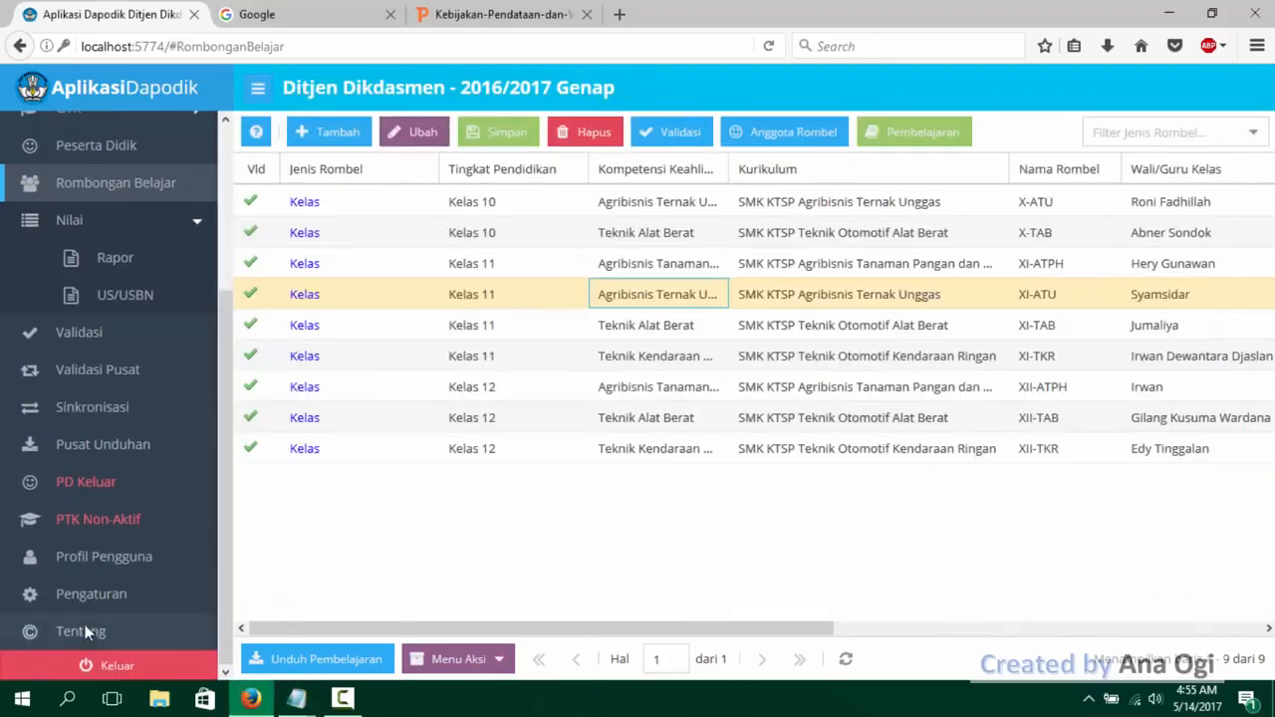
left_click(108, 594)
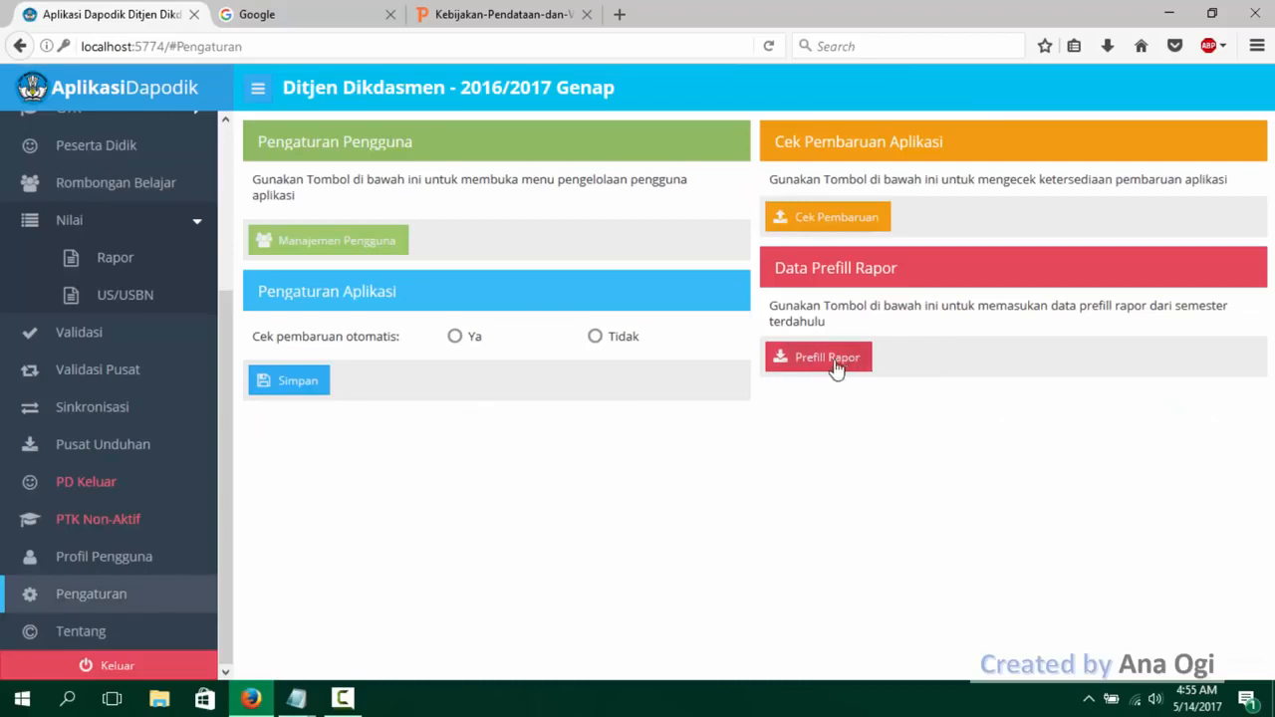
left_click(112, 178)
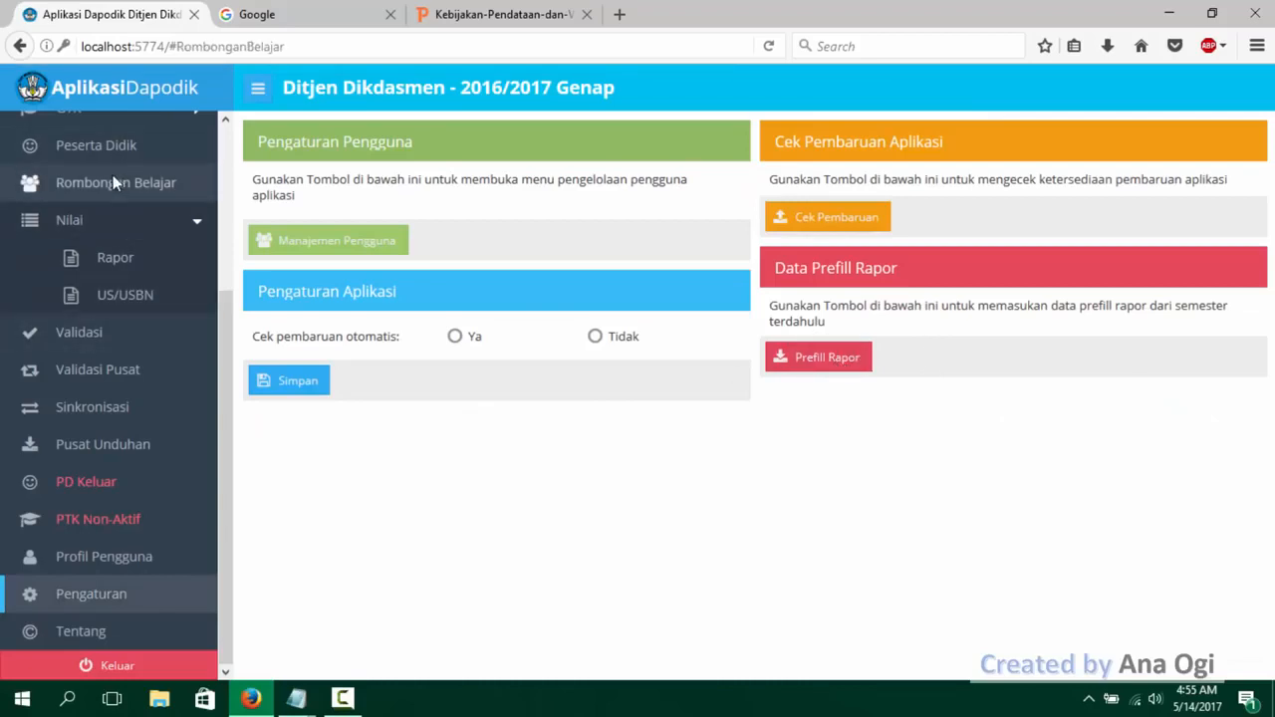
mouse_move(296, 697)
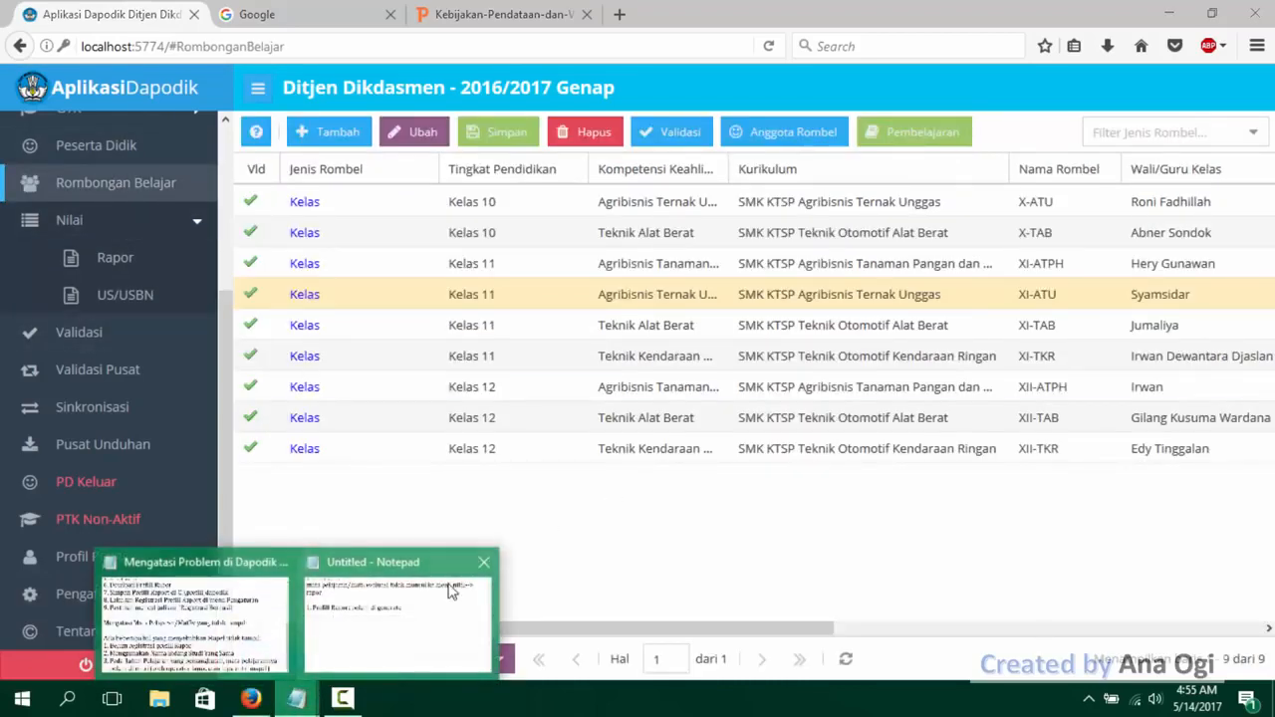
left_click(451, 592)
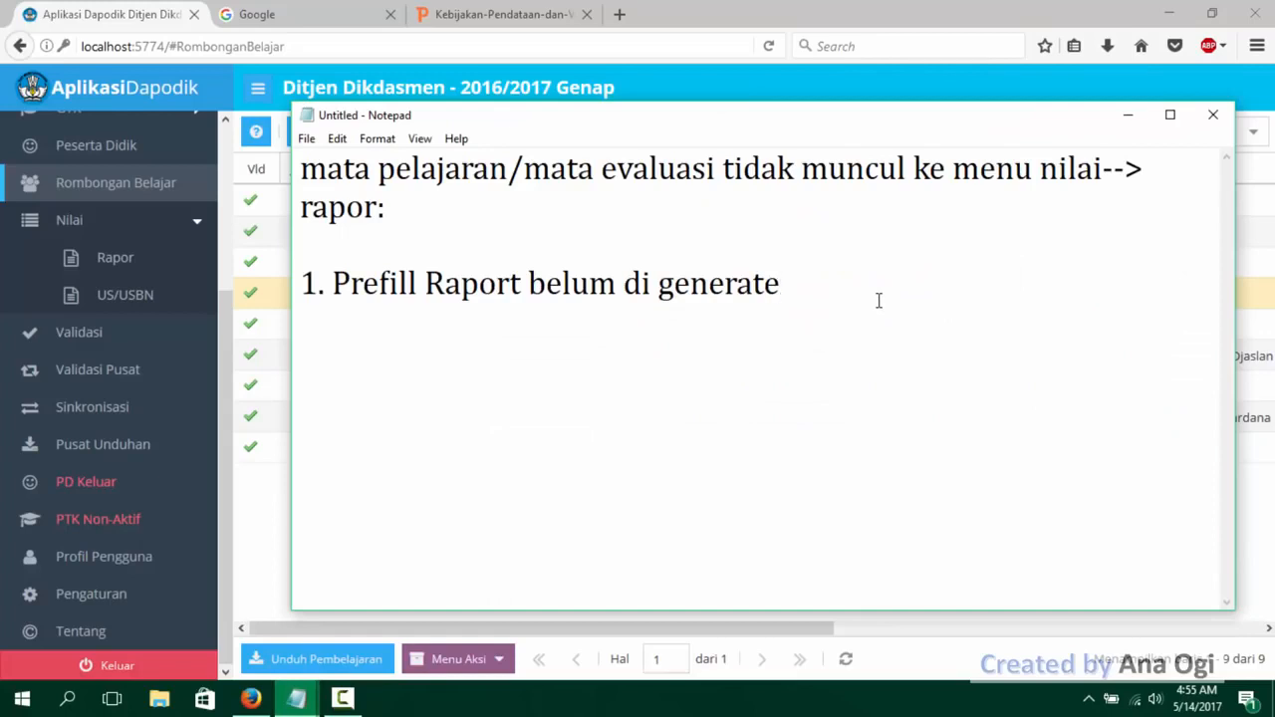
- Add item '2. Mata Evaluasi di tahun pelajaran yang bersangkutan belum dientri' with its wrapped line aligned
key("Return")
type("2. Mata Ev")
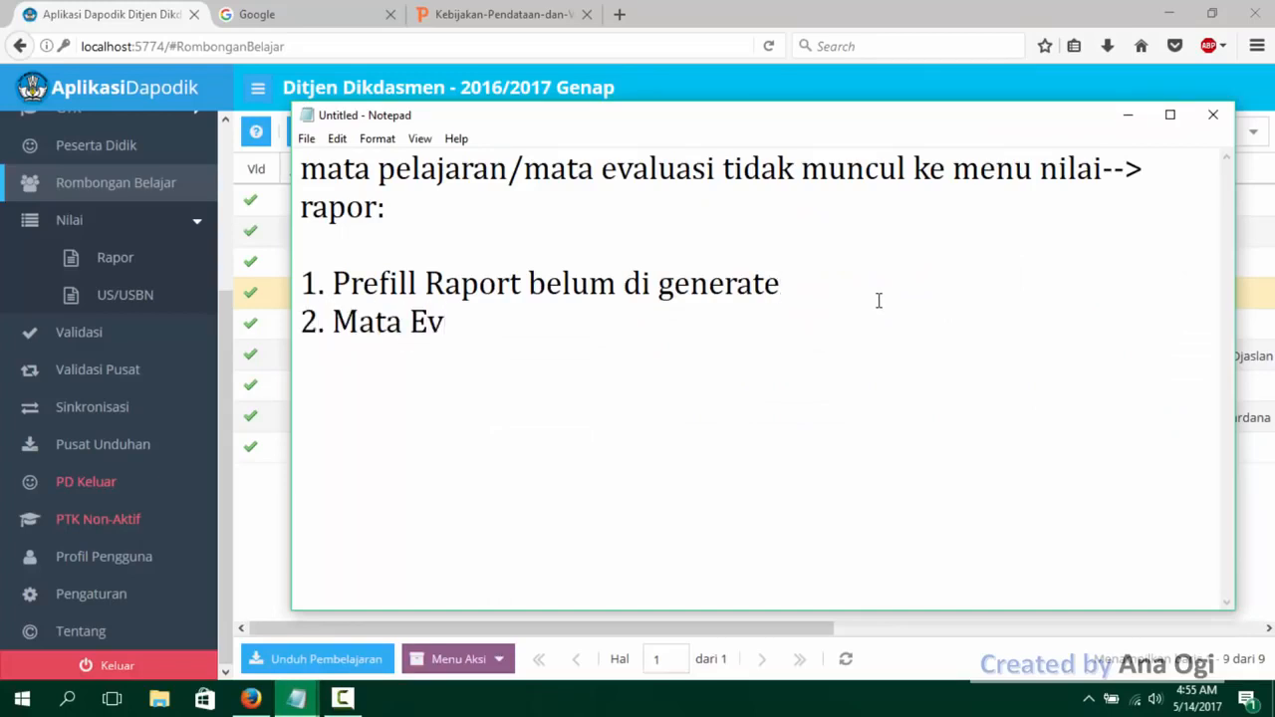
type("aluasi di ta")
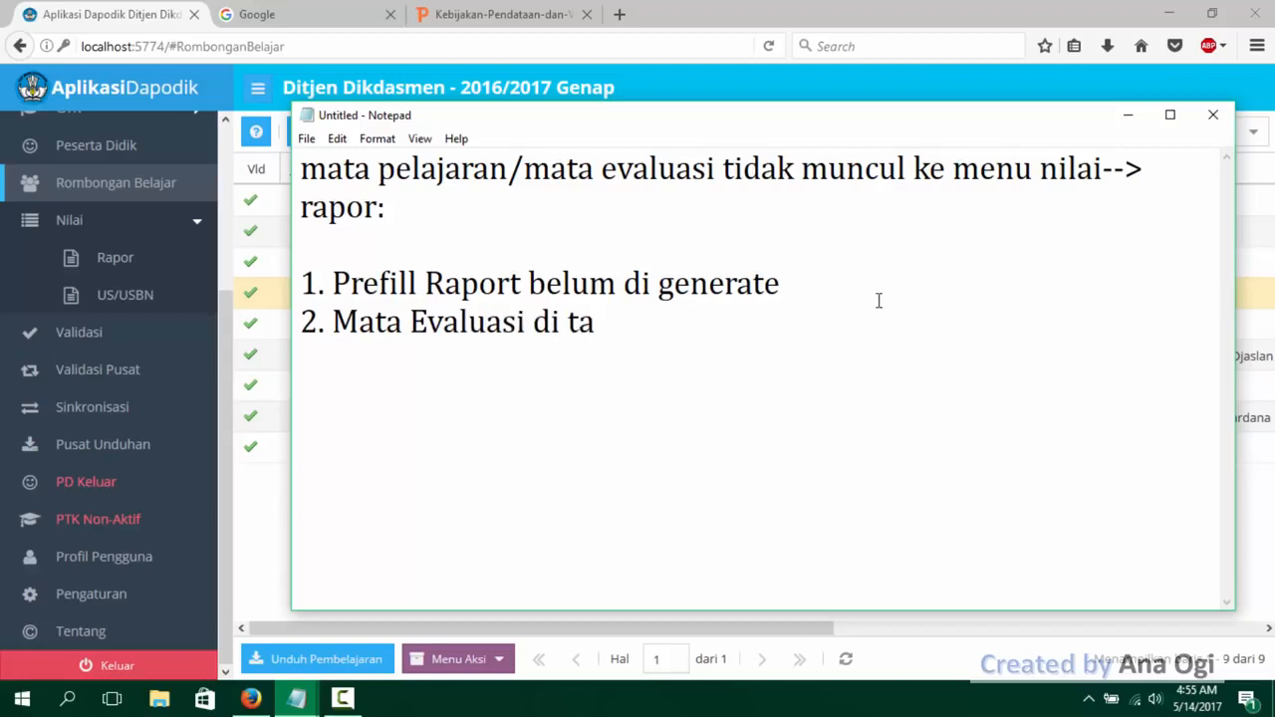
type("hun pelajaran")
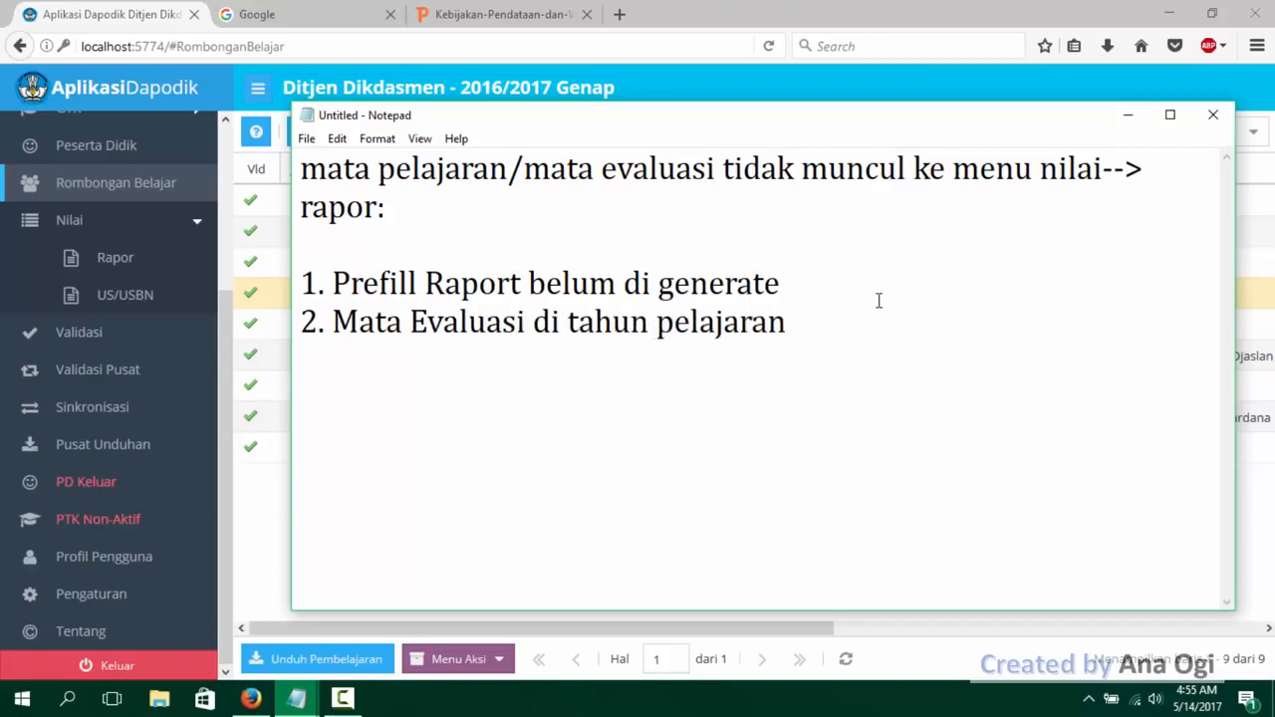
type(" yang bersangku")
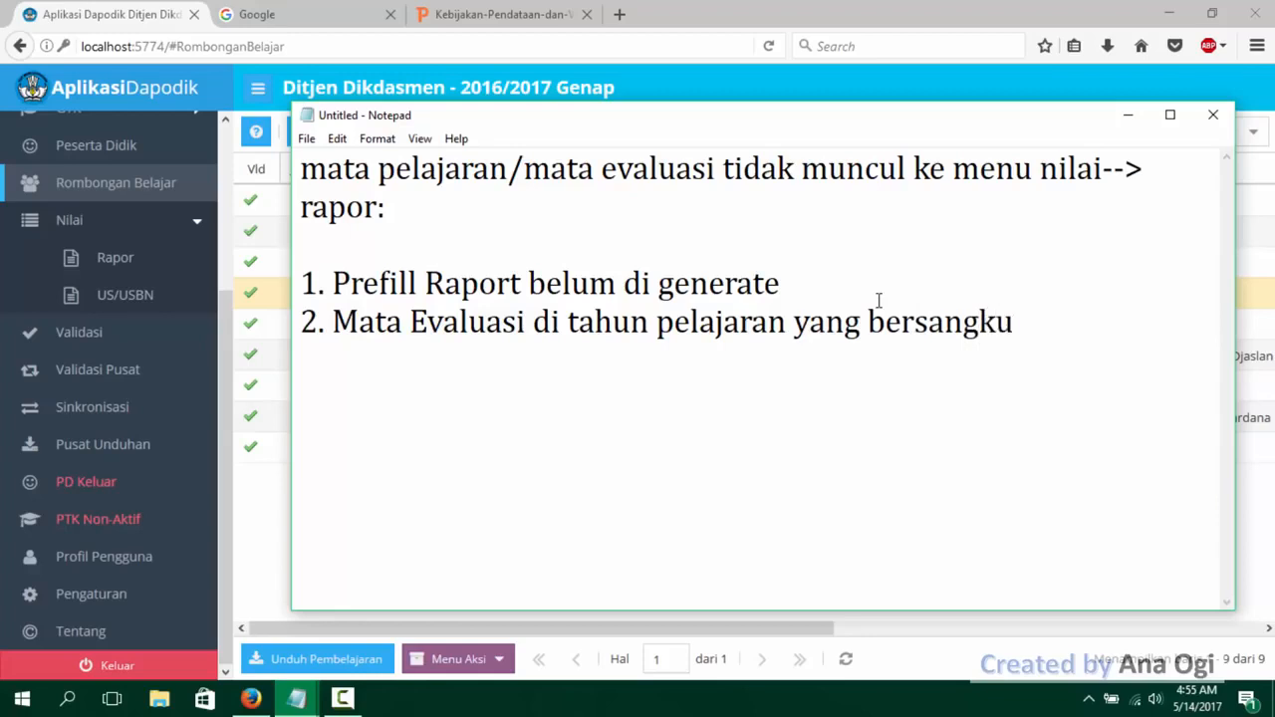
type("tan belum dien")
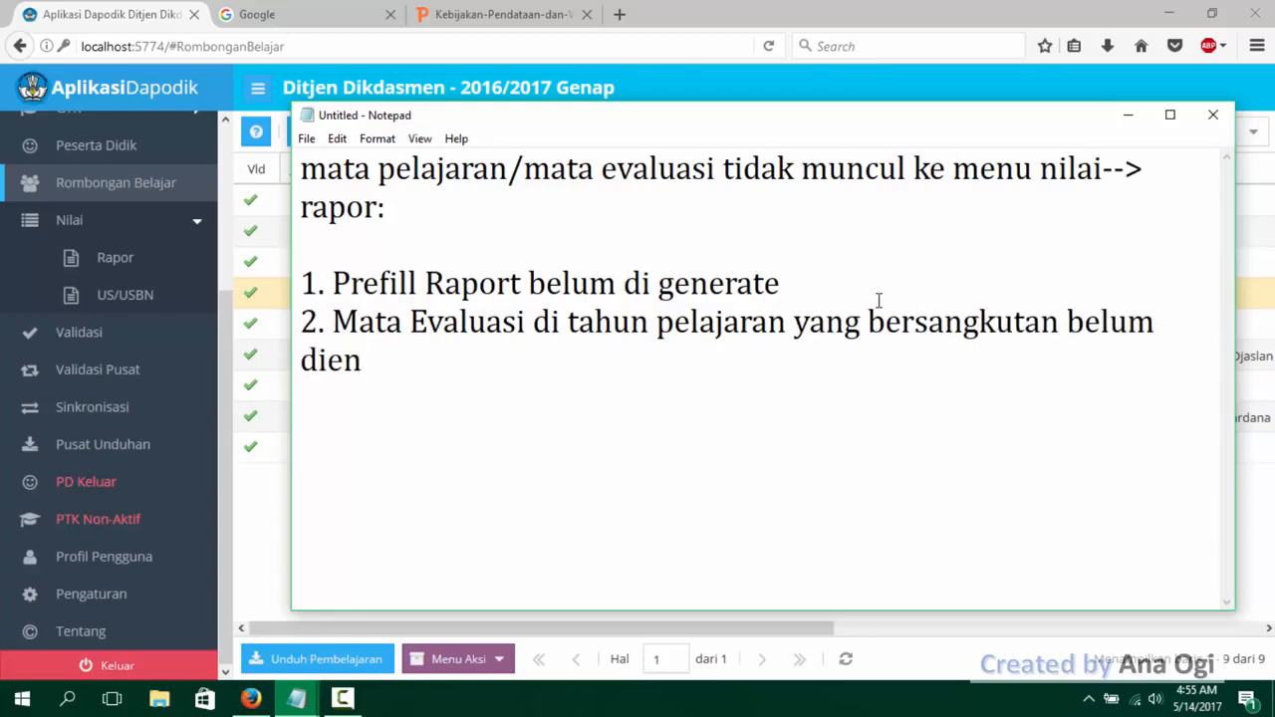
type("tri")
key("Home")
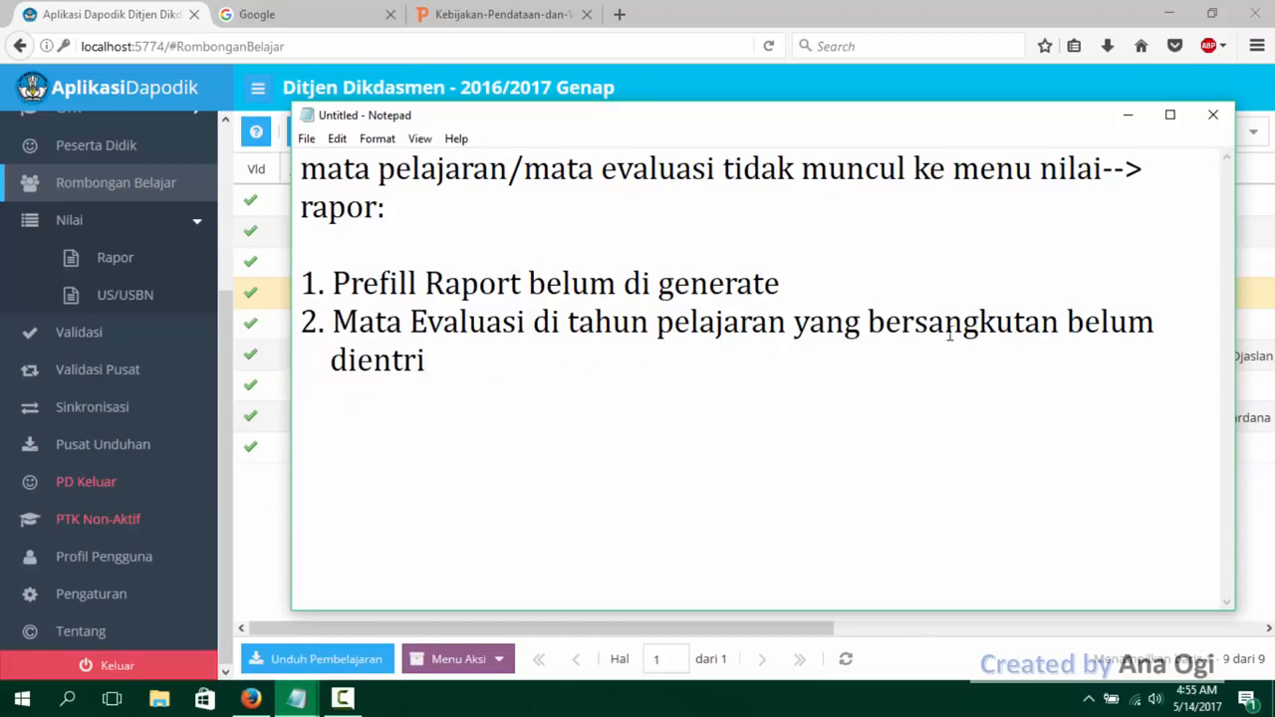
left_click(479, 362)
- Bring Dapodik forward and open the Rapor page under the Nilai section
left_click(226, 341)
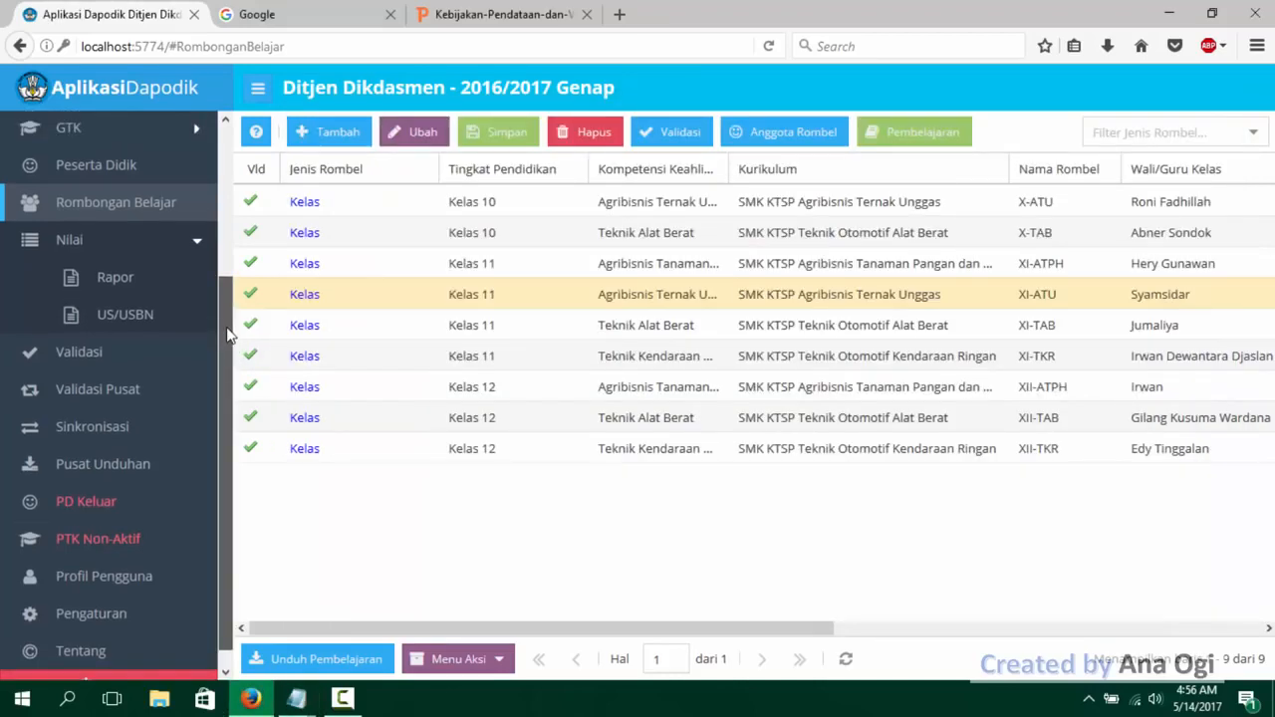
left_click_drag(227, 331, 223, 303)
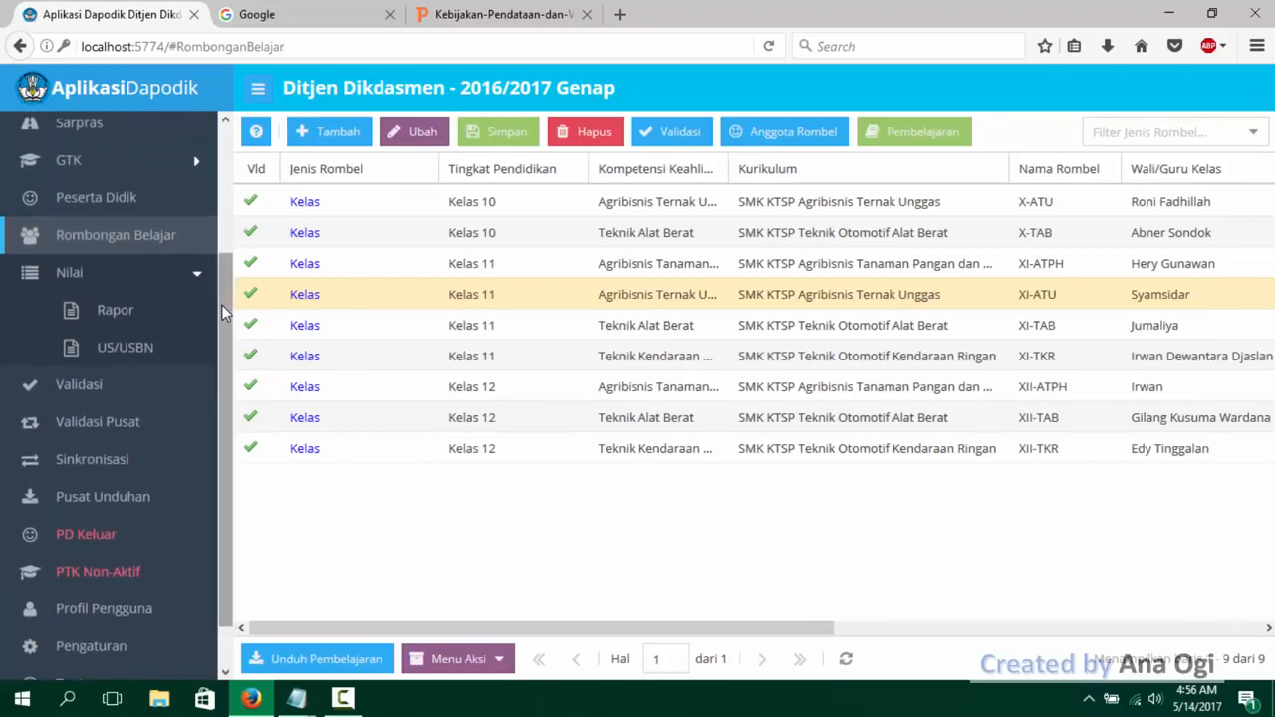
left_click(101, 280)
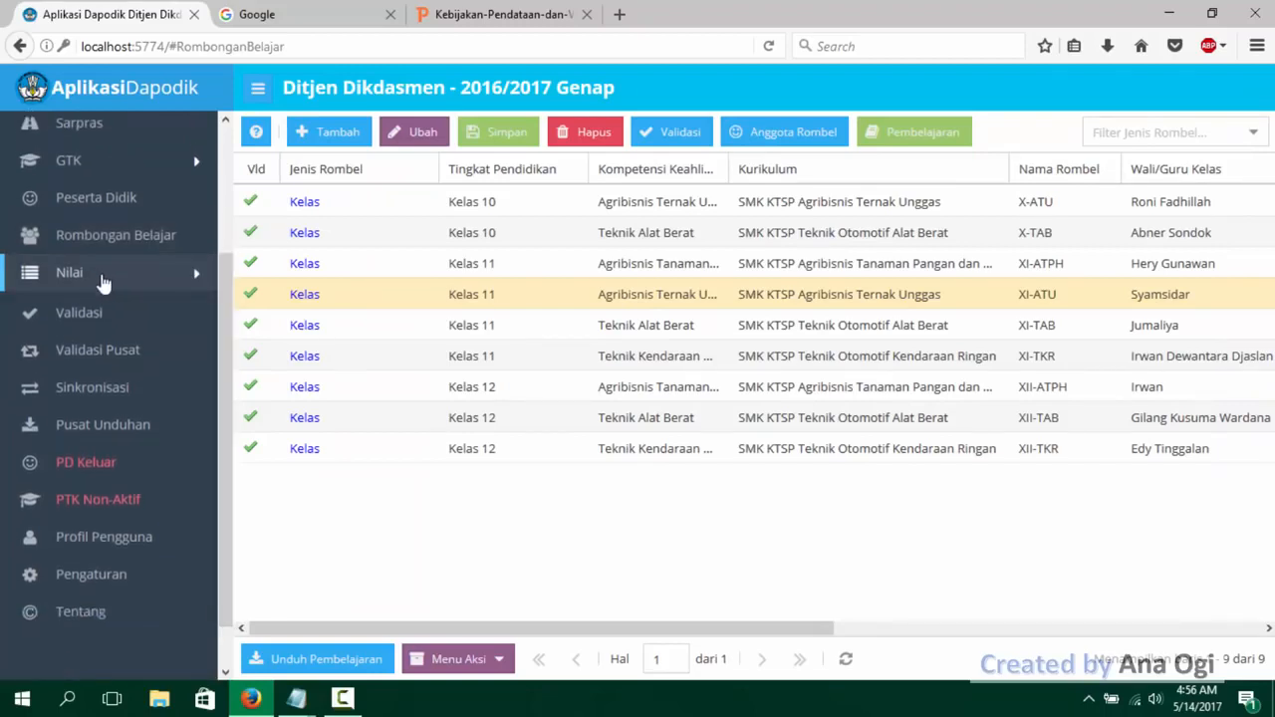
left_click(98, 293)
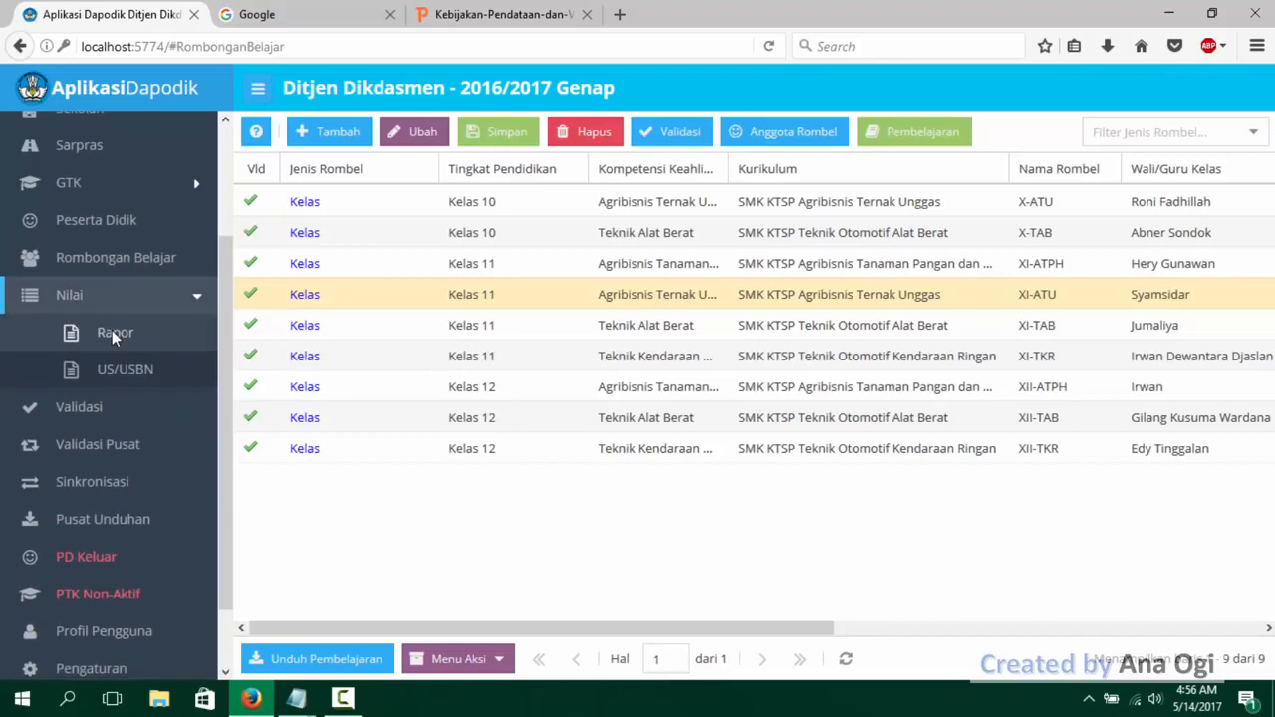
left_click(111, 331)
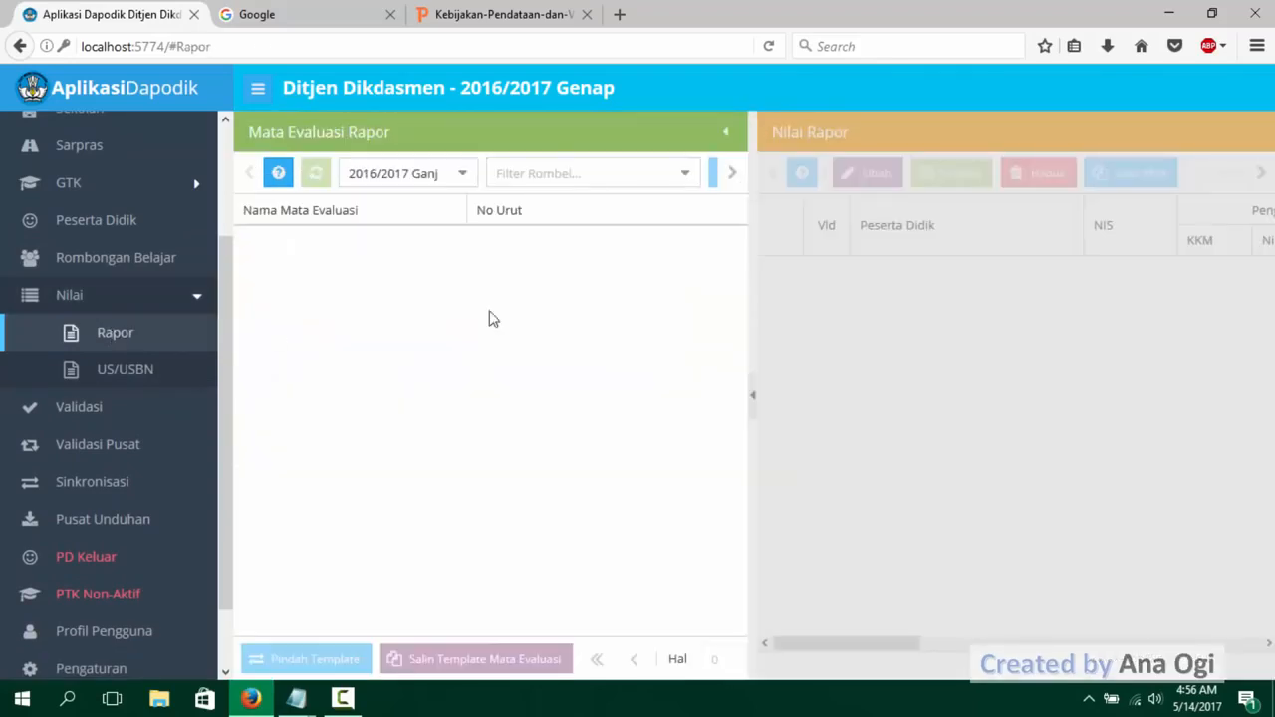
- Show the report subjects of class XII-ATPH in the current semester
left_click(463, 175)
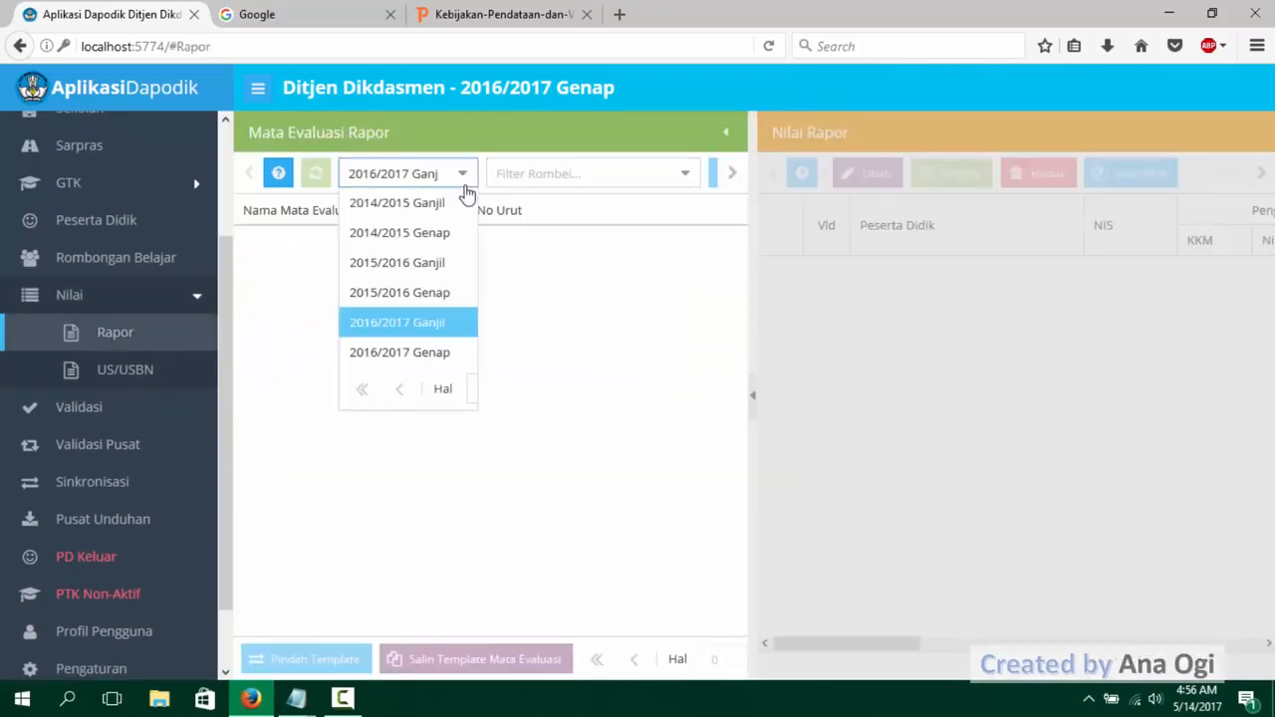
left_click(499, 135)
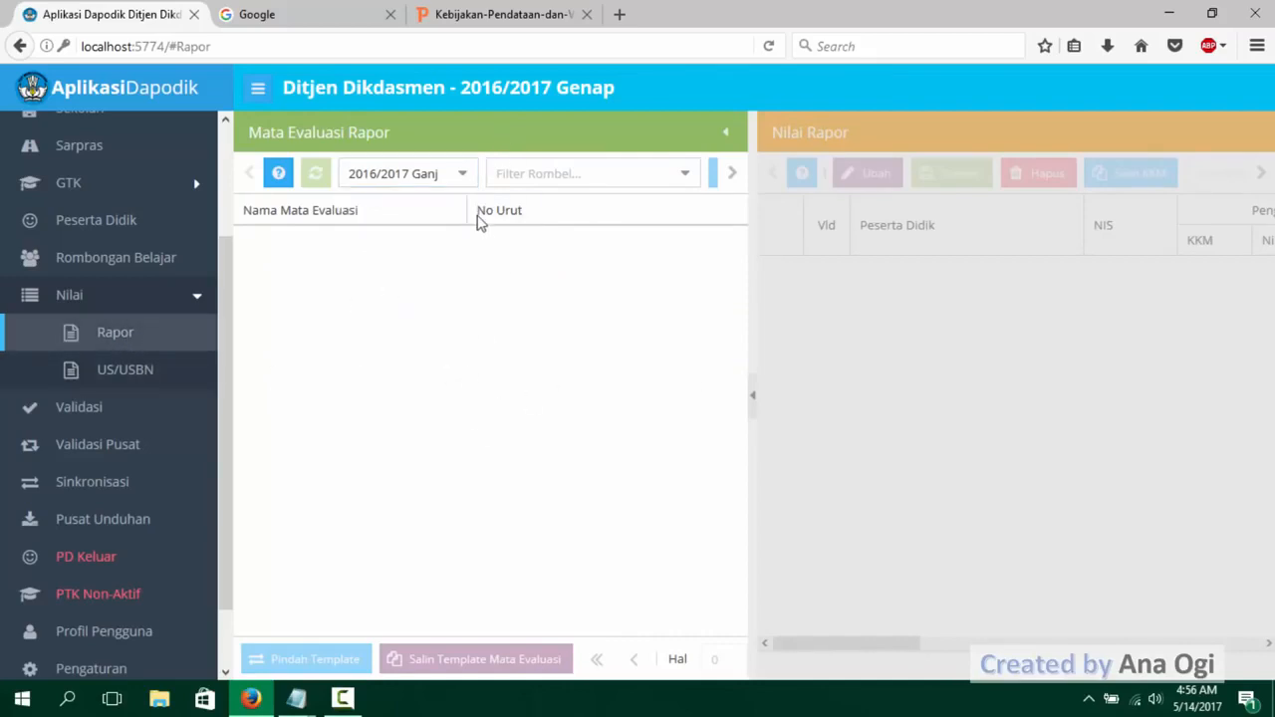
left_click(687, 175)
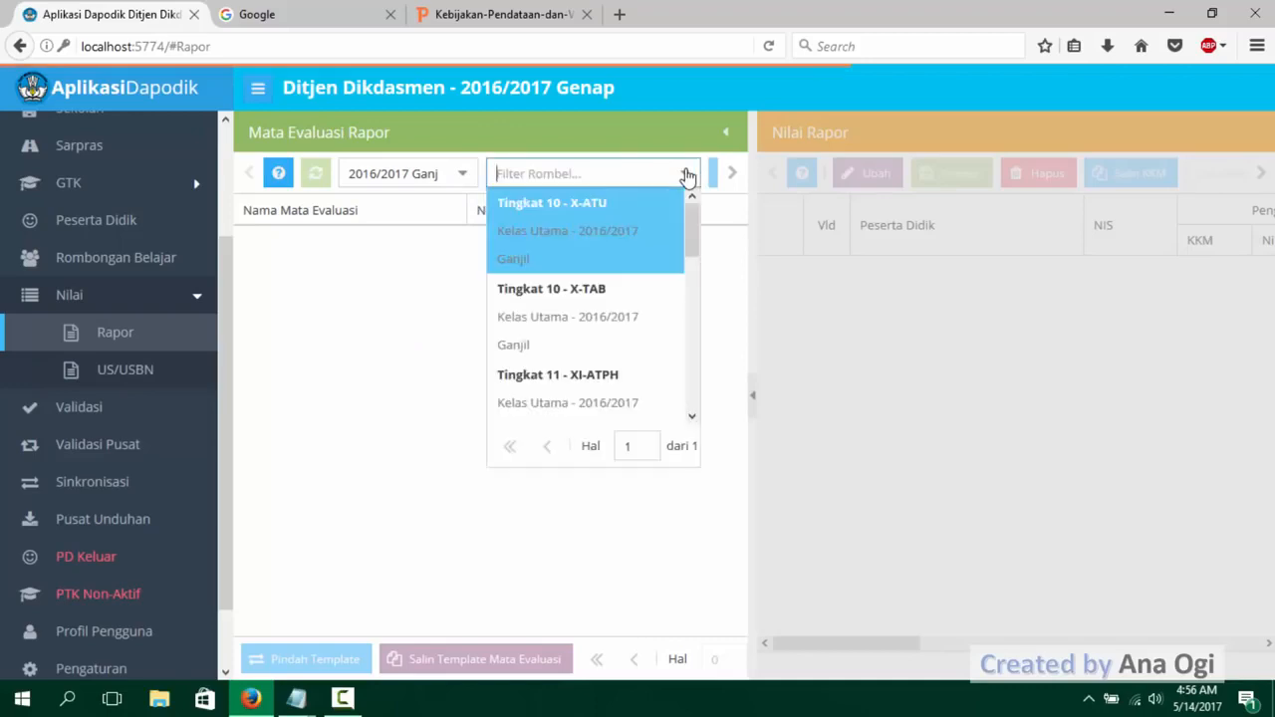
scroll(695, 269, "down", 1)
left_click_drag(695, 264, 713, 405)
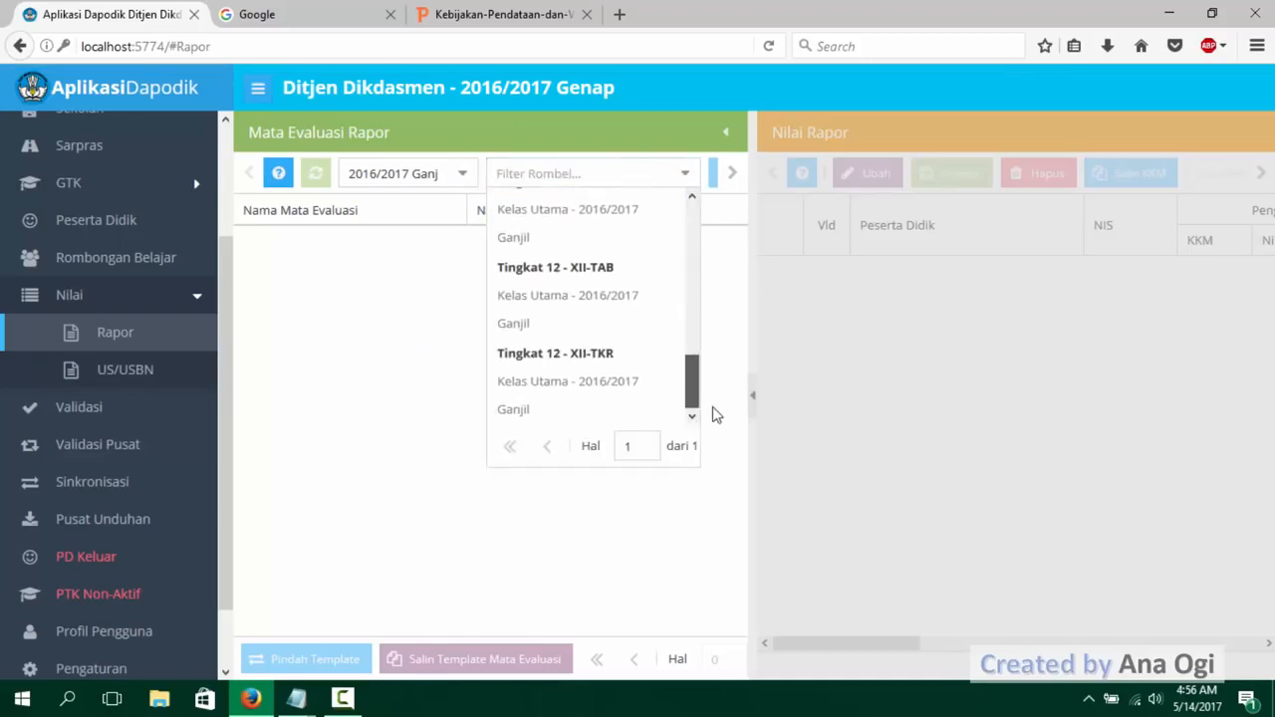
left_click_drag(693, 364, 698, 341)
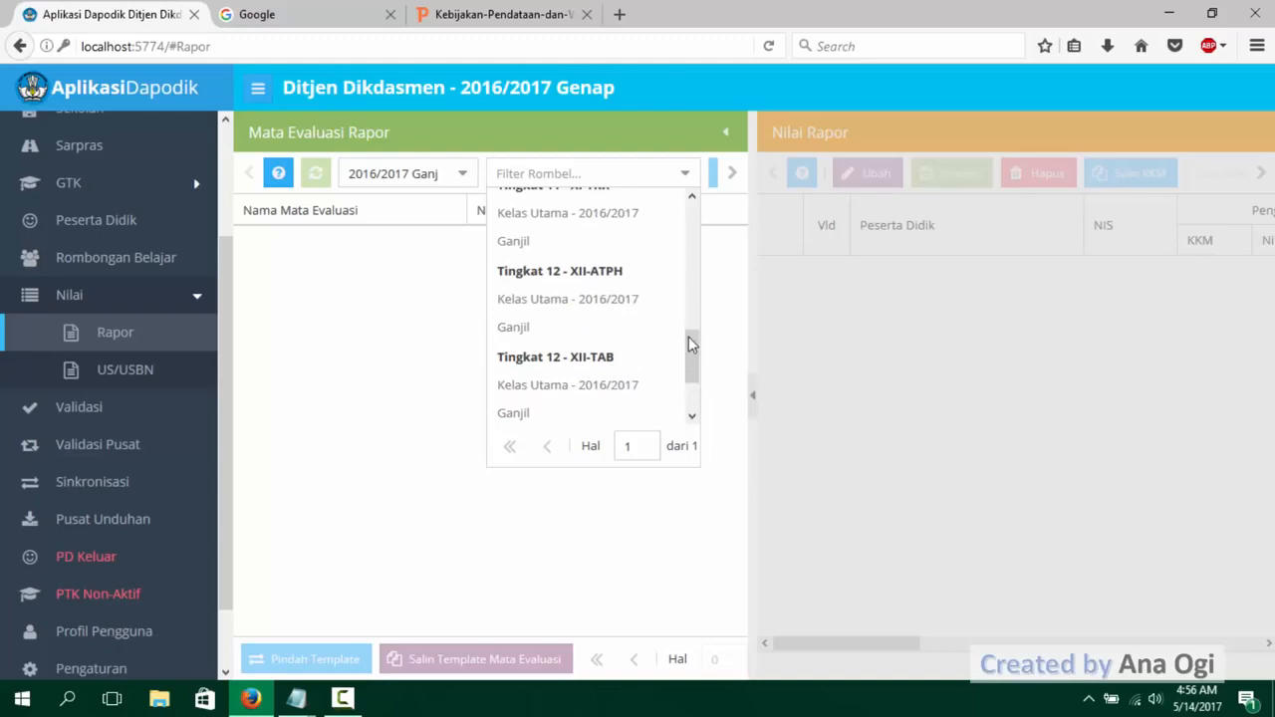
left_click(608, 313)
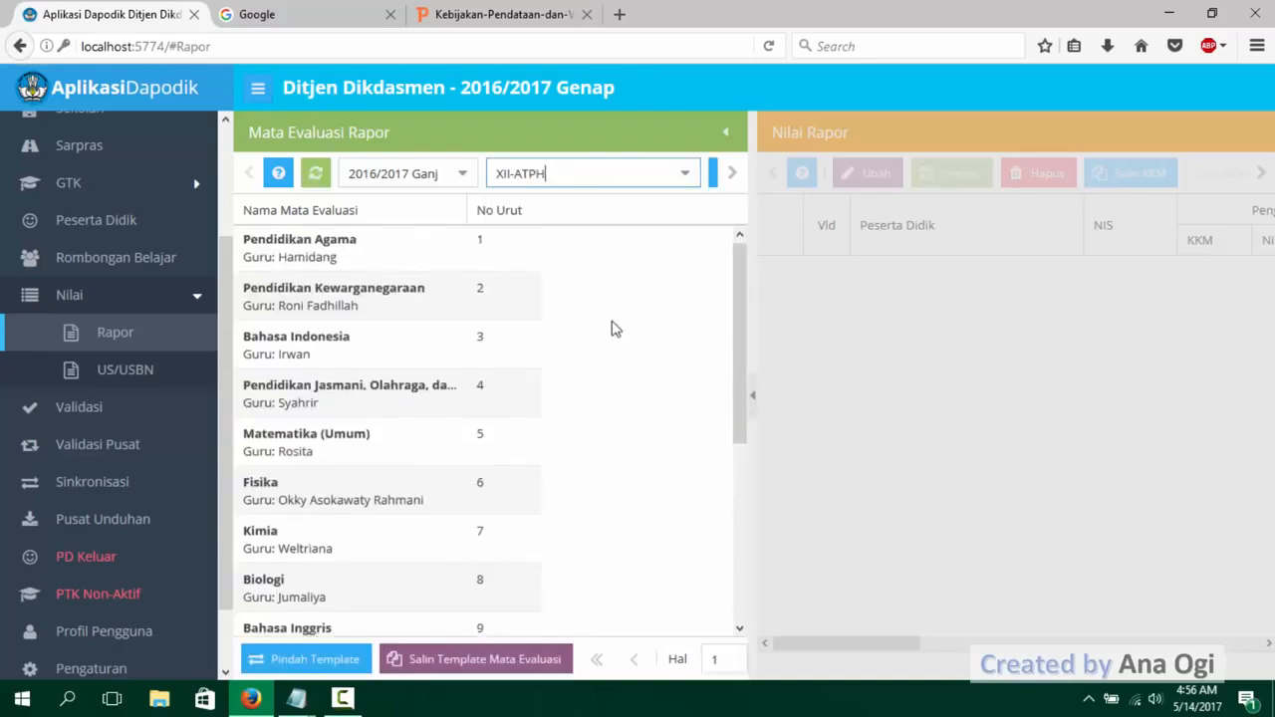
scroll(612, 326, "down", 3)
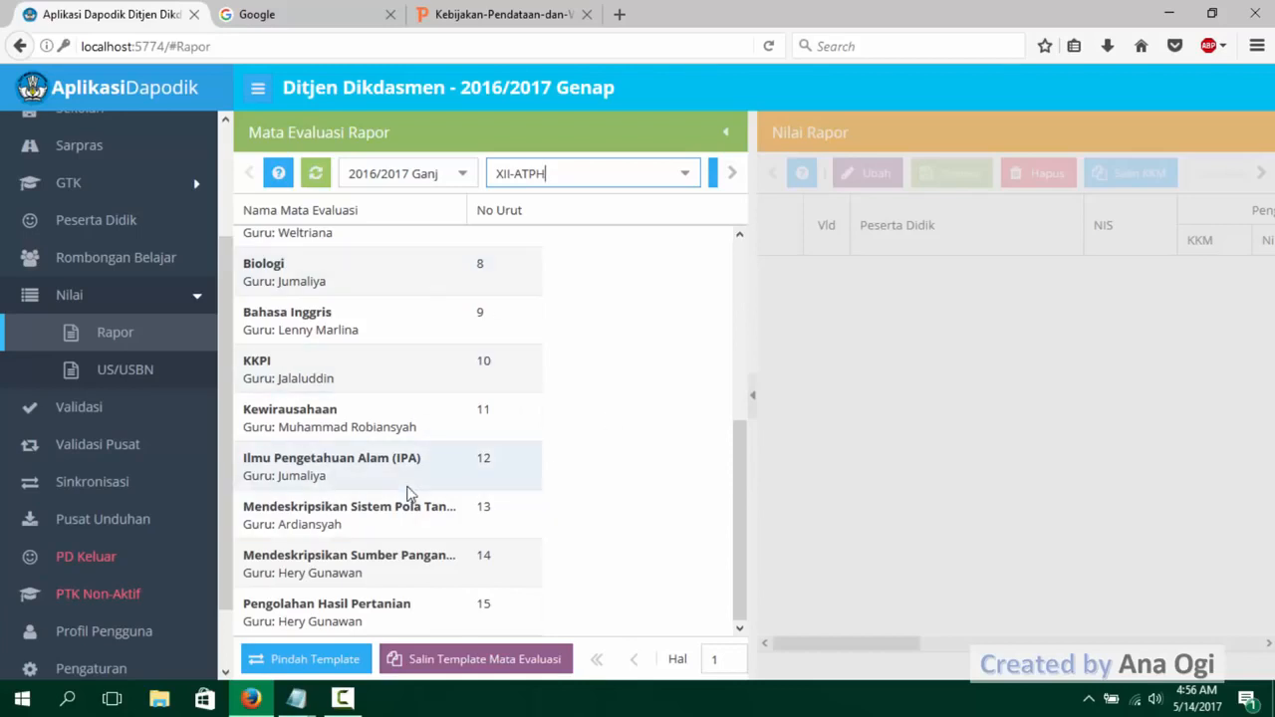
scroll(582, 395, "up", 3)
scroll(581, 394, "down", 3)
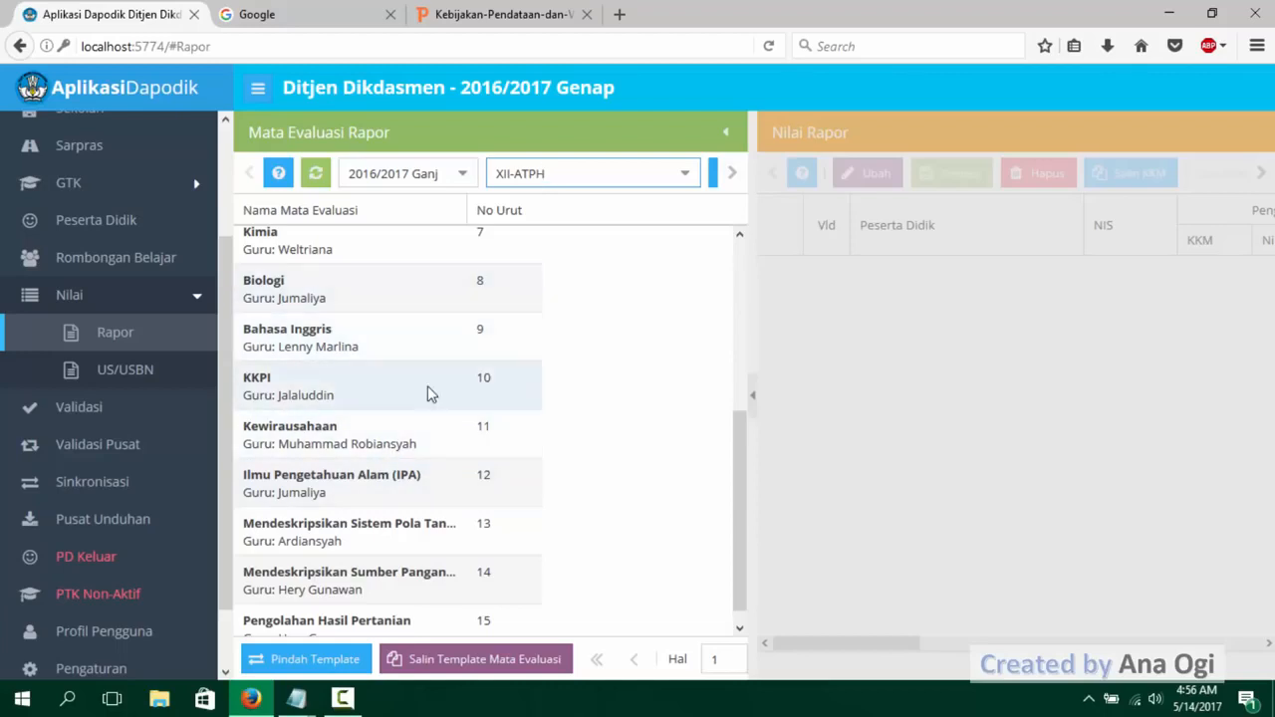
- Review the report subjects of XII-TAB and then XII-TKR
left_click(691, 178)
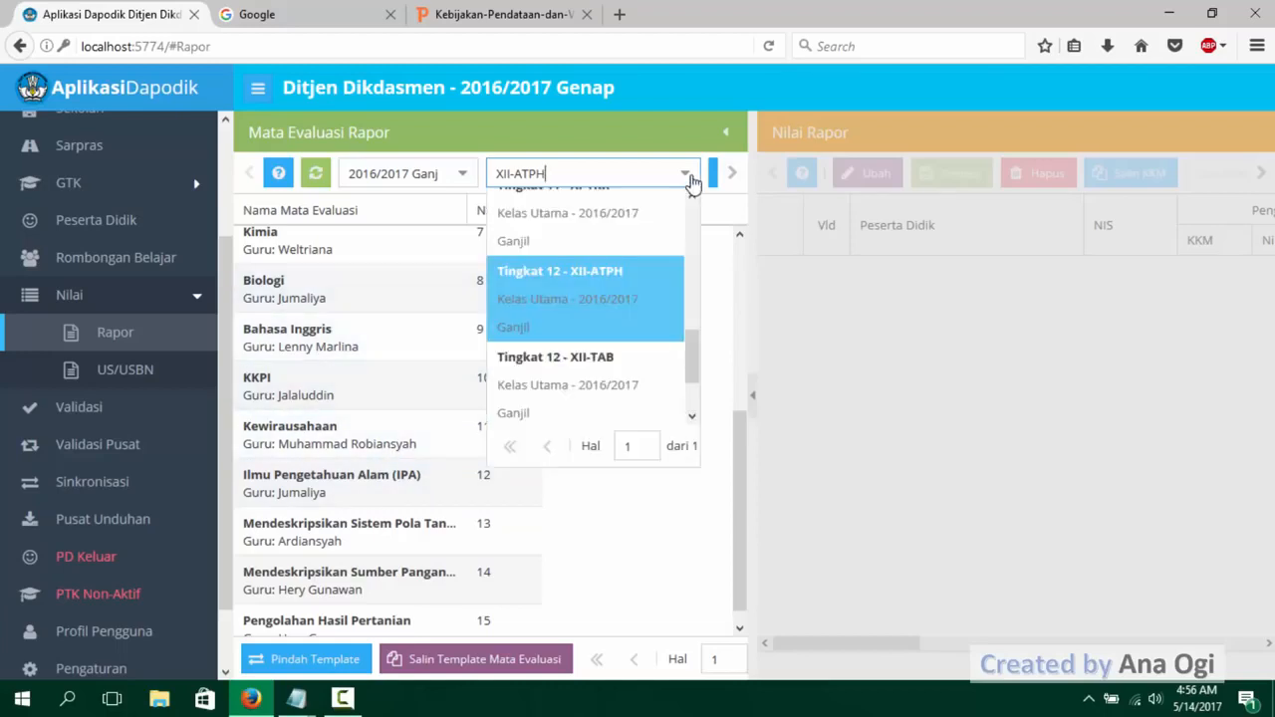
left_click(593, 392)
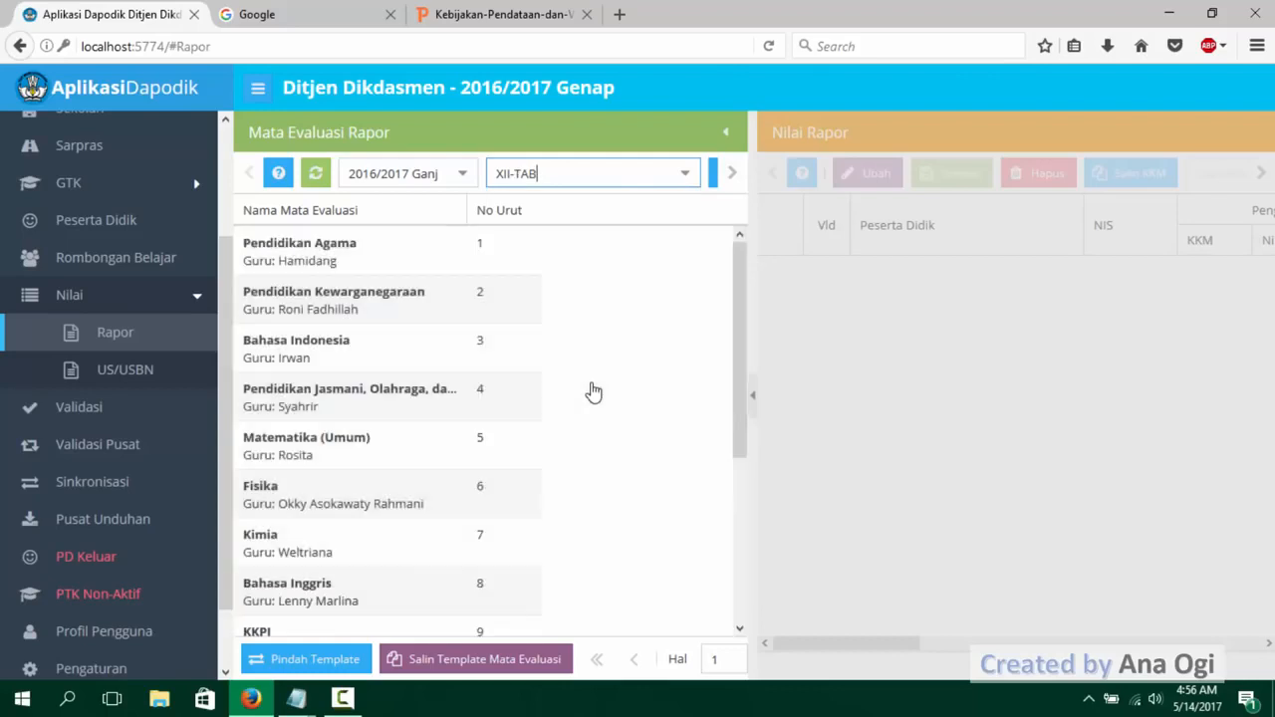
scroll(594, 409, "down", 3)
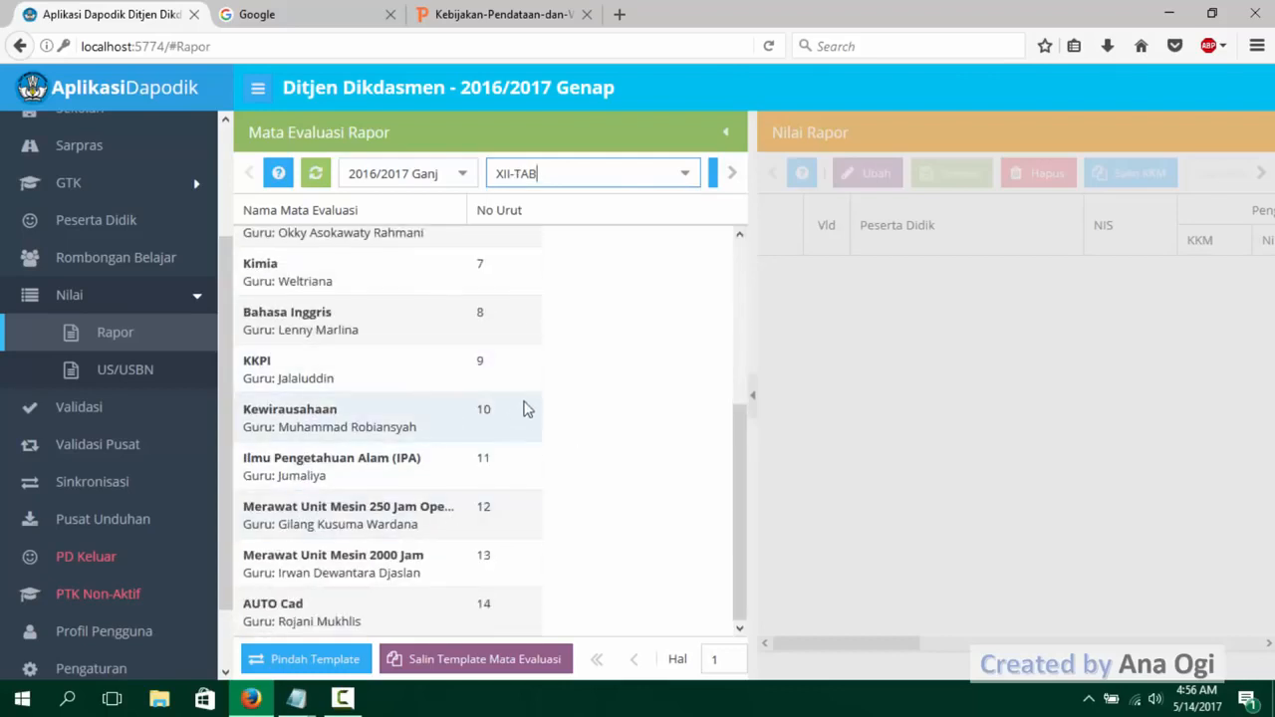
left_click(686, 173)
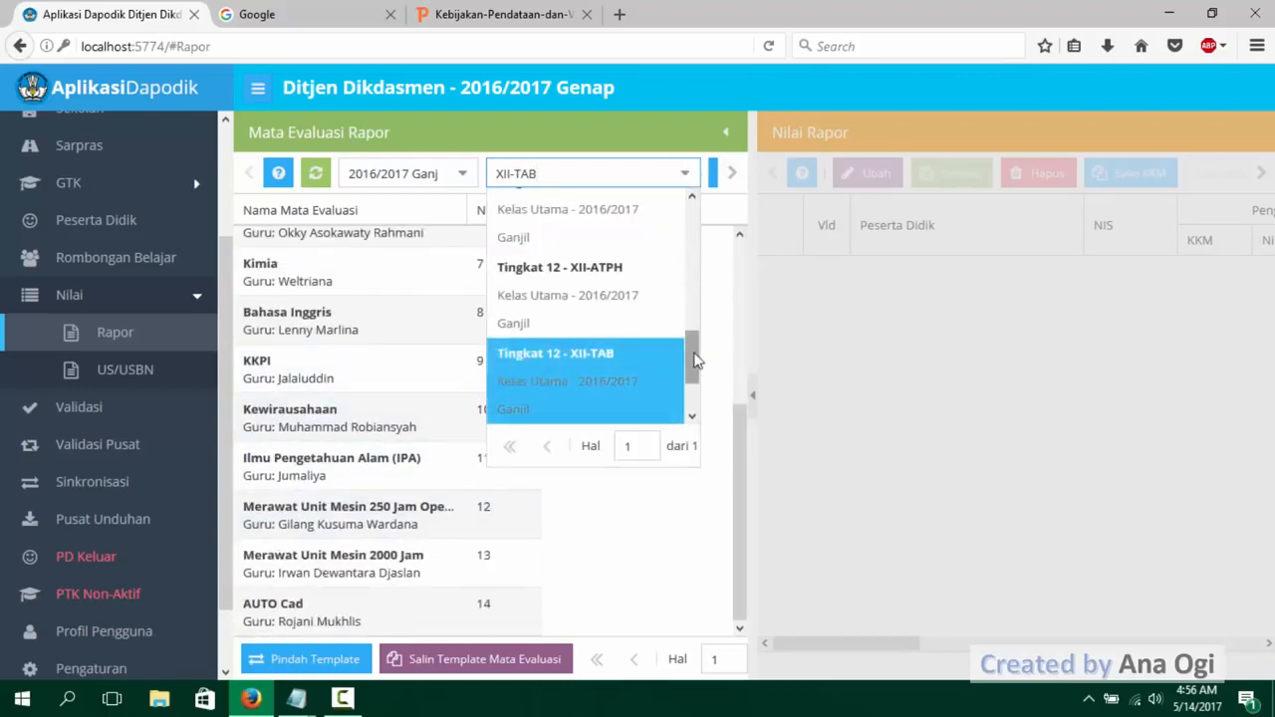
scroll(694, 358, "down", 1)
left_click(592, 363)
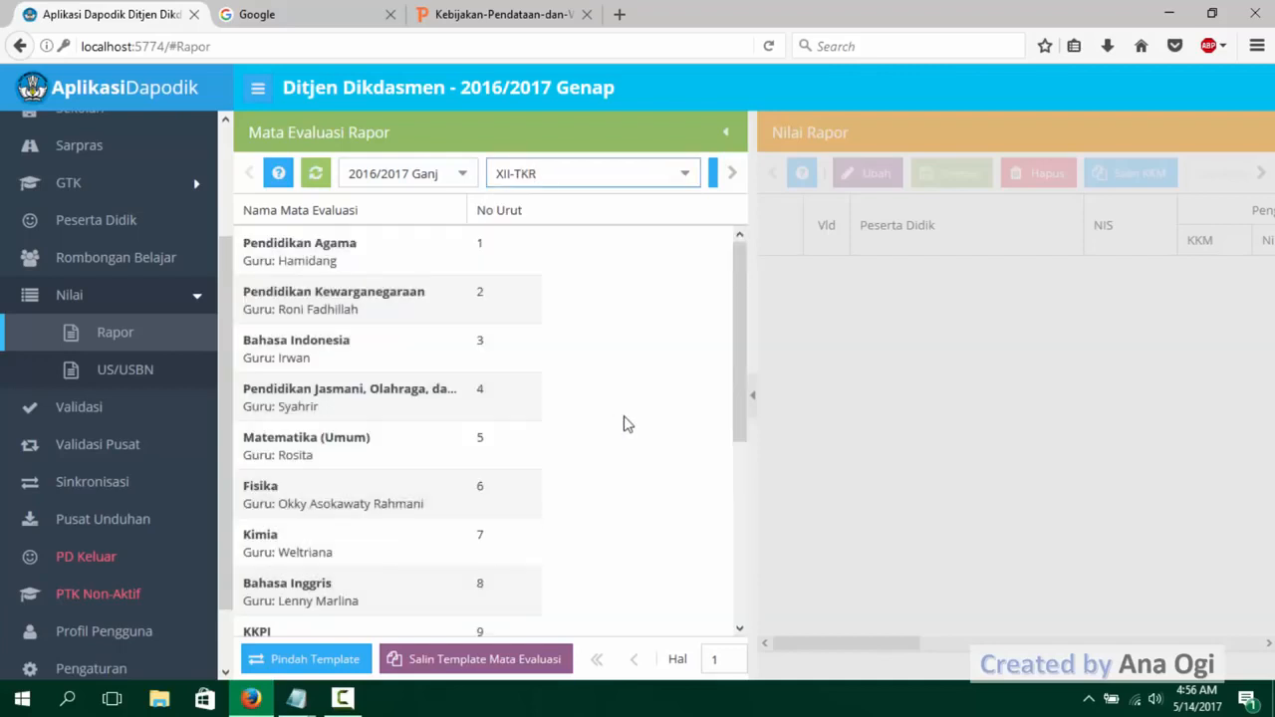
scroll(624, 428, "down", 3)
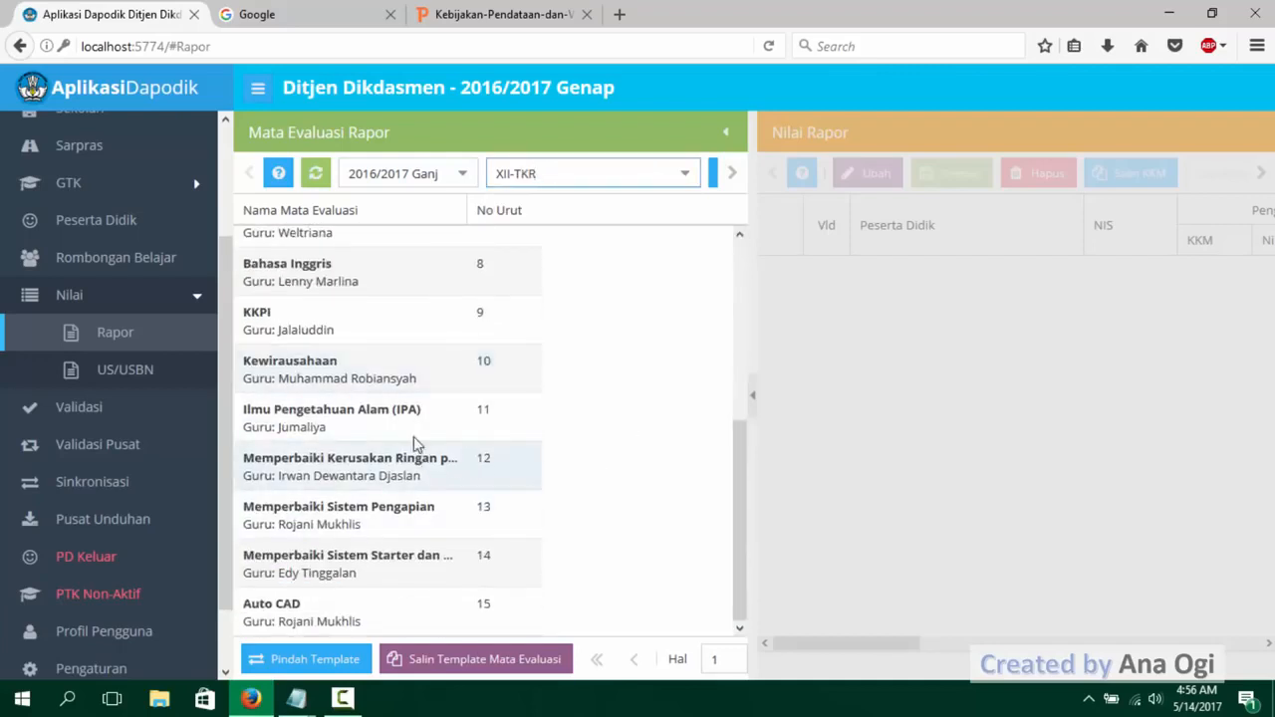
- Show XI-TKR's report subjects for the 2015/2016 Genap semester
left_click(461, 175)
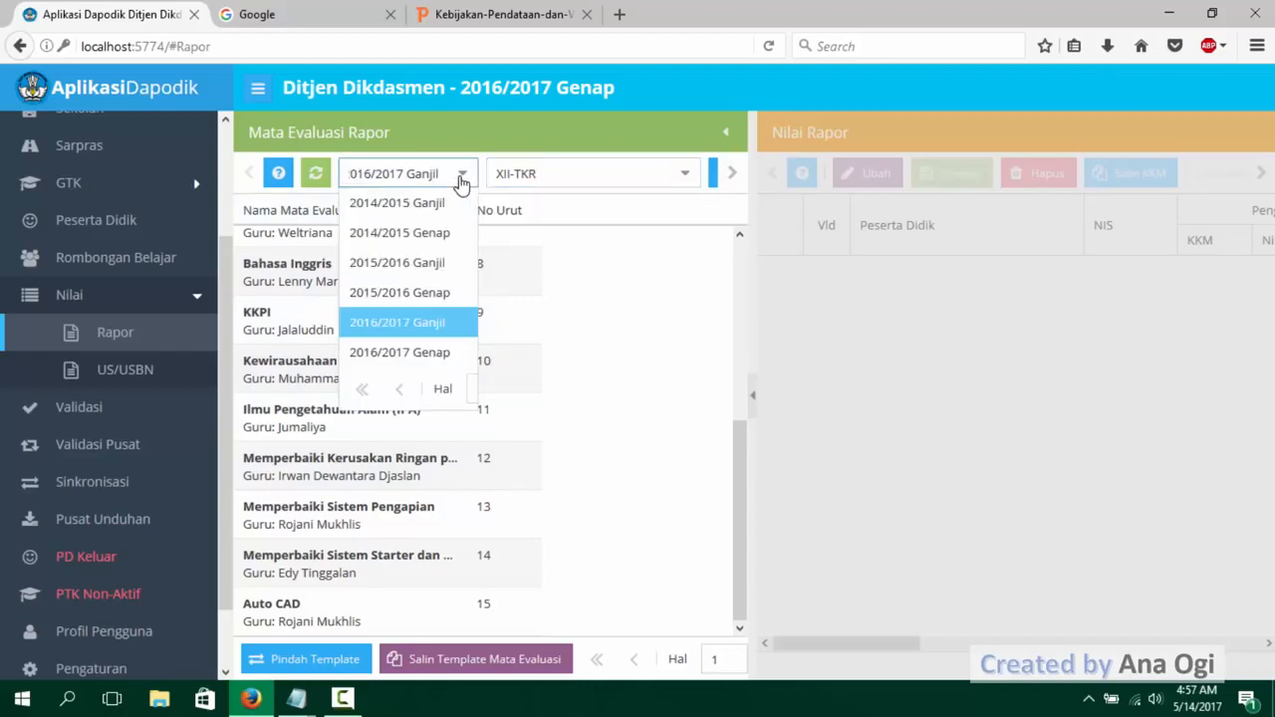
left_click(431, 297)
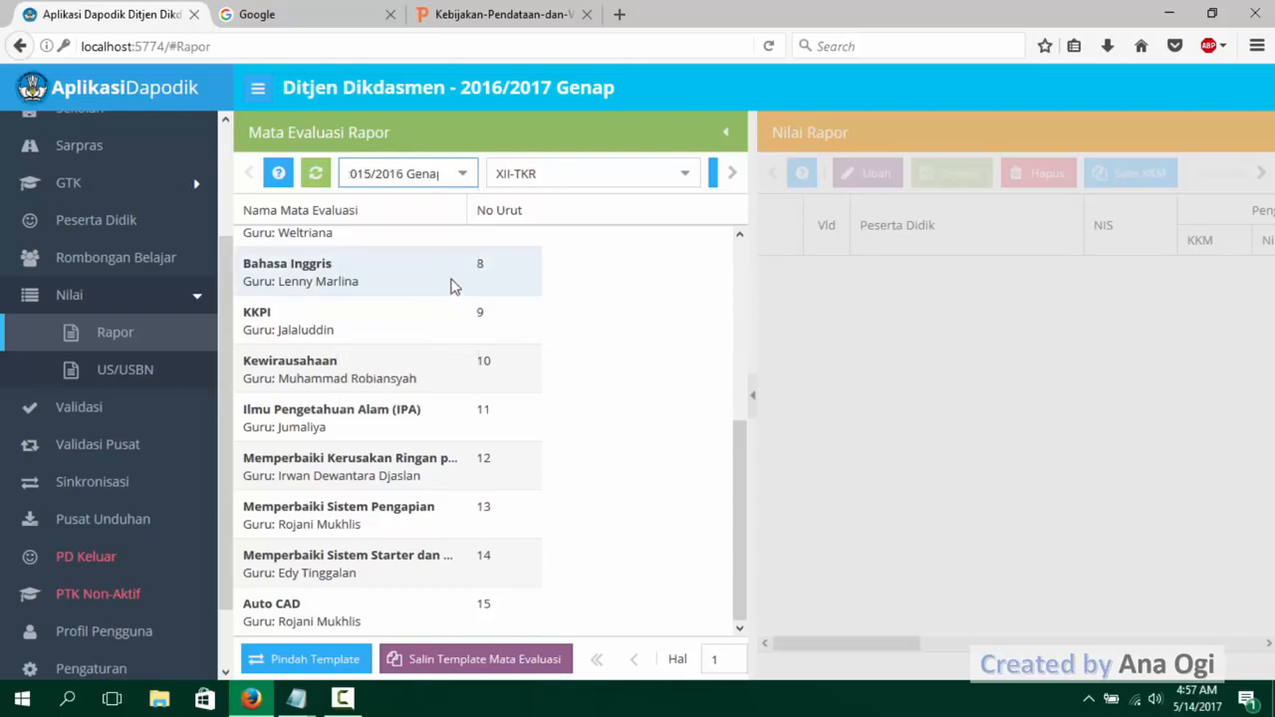
left_click(685, 175)
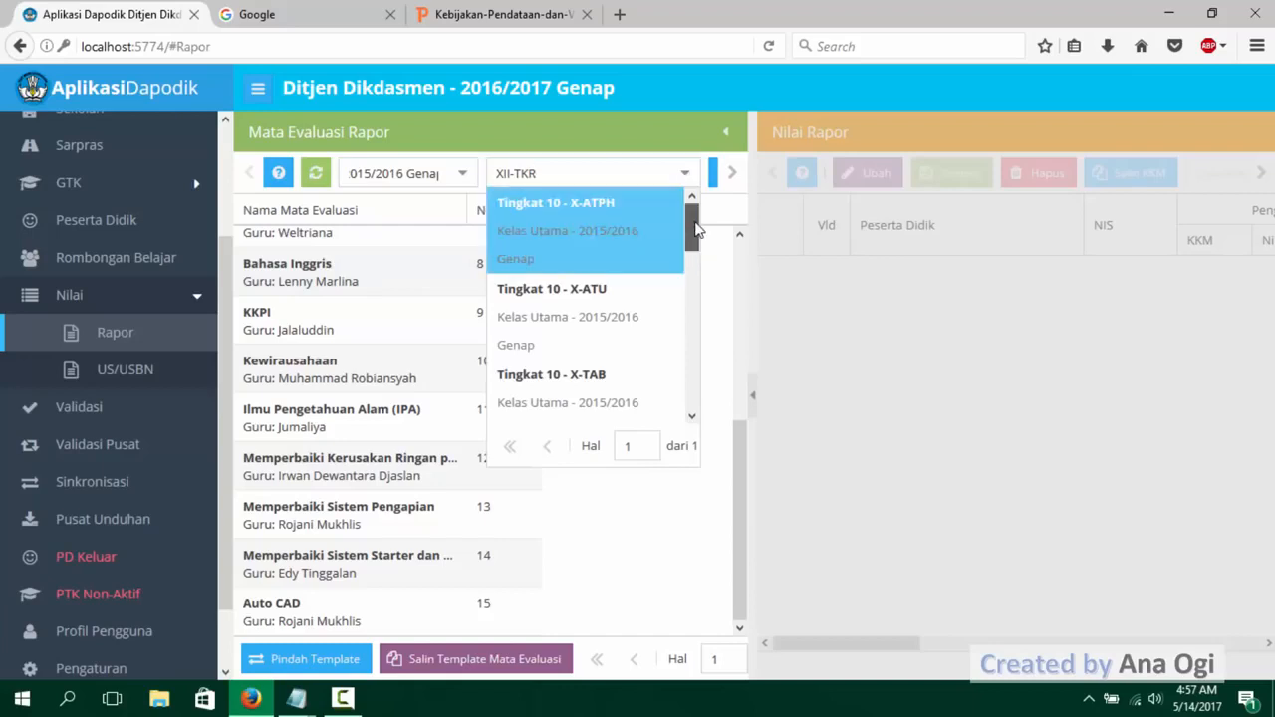
left_click_drag(695, 229, 686, 282)
left_click_drag(689, 302, 688, 337)
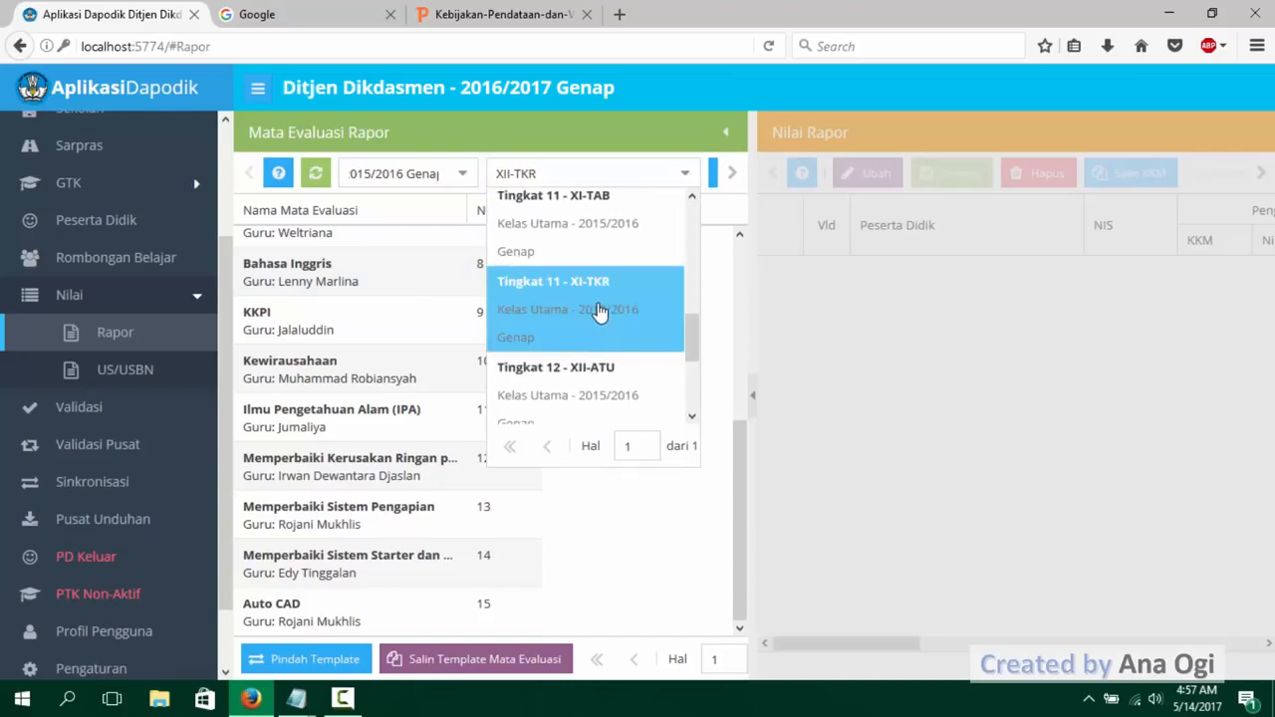
left_click(599, 312)
- Show XII-TKR's report subjects for the 2016/2017 Ganjil semester
left_click(464, 174)
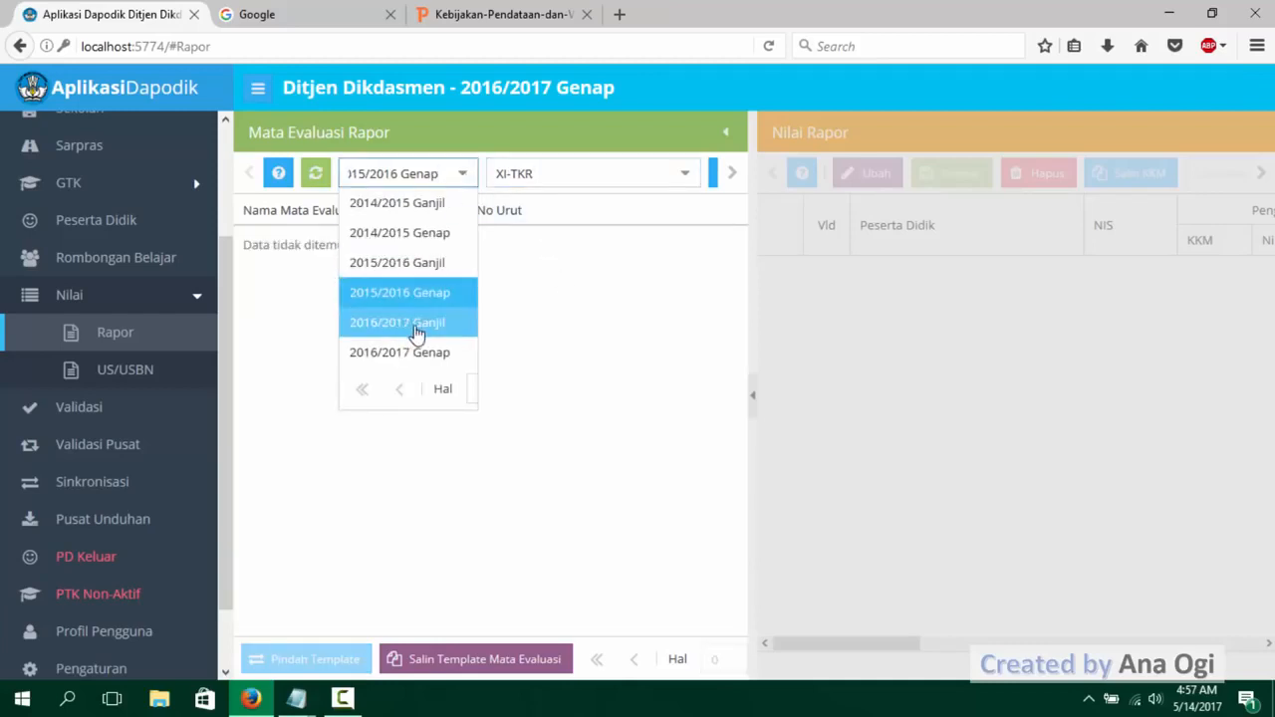
left_click(430, 323)
left_click(685, 175)
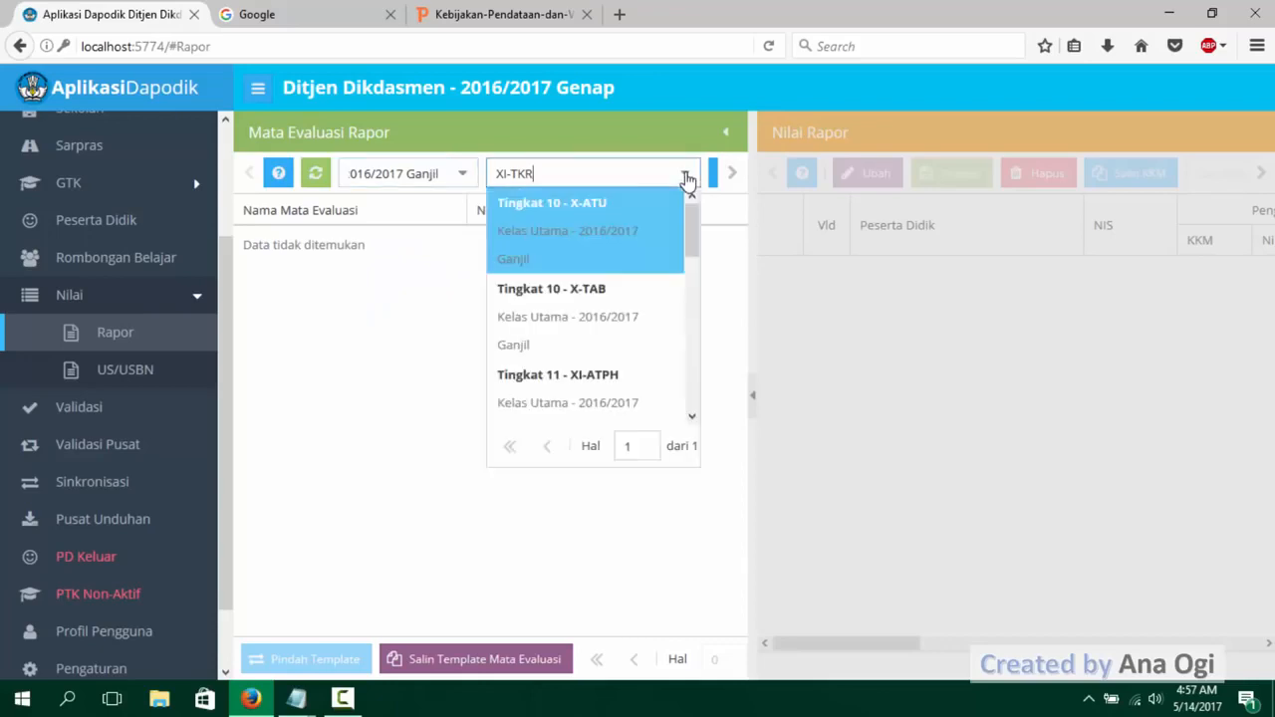
left_click_drag(691, 277, 697, 409)
left_click(624, 403)
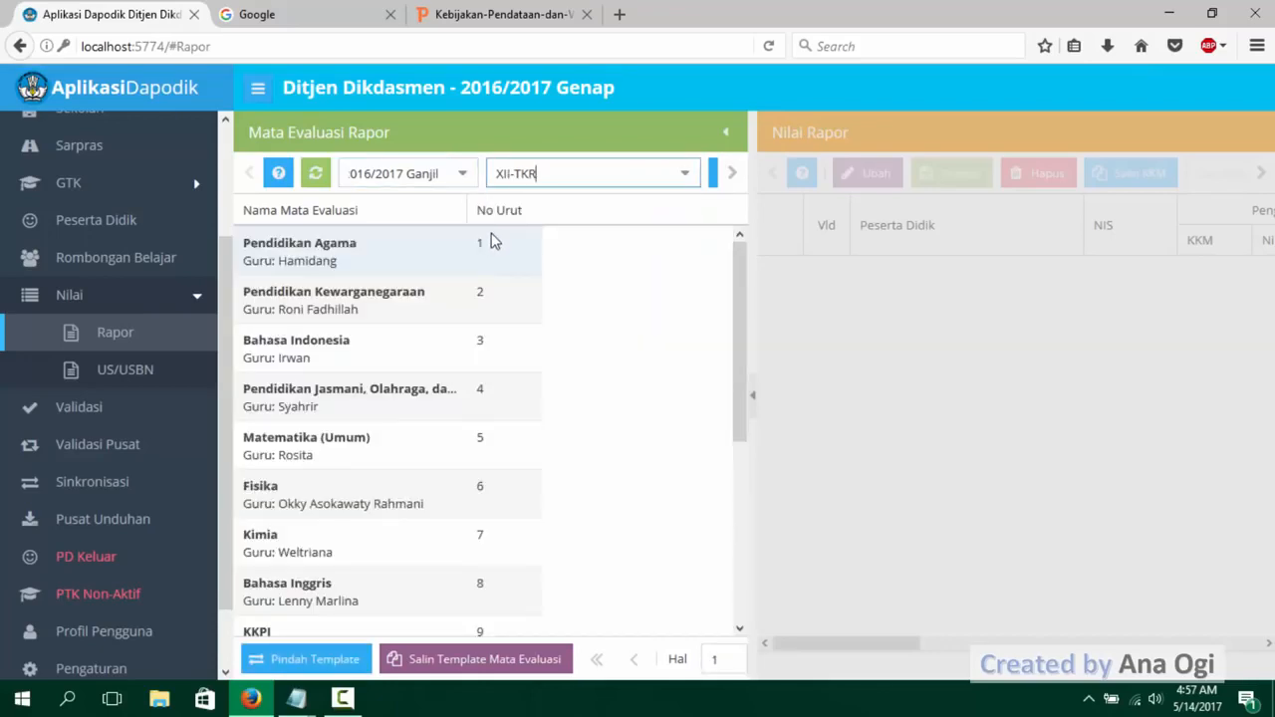
- Show XI-TKR's empty report-subject list for 2015/2016 Ganjil and open the add form
left_click(462, 175)
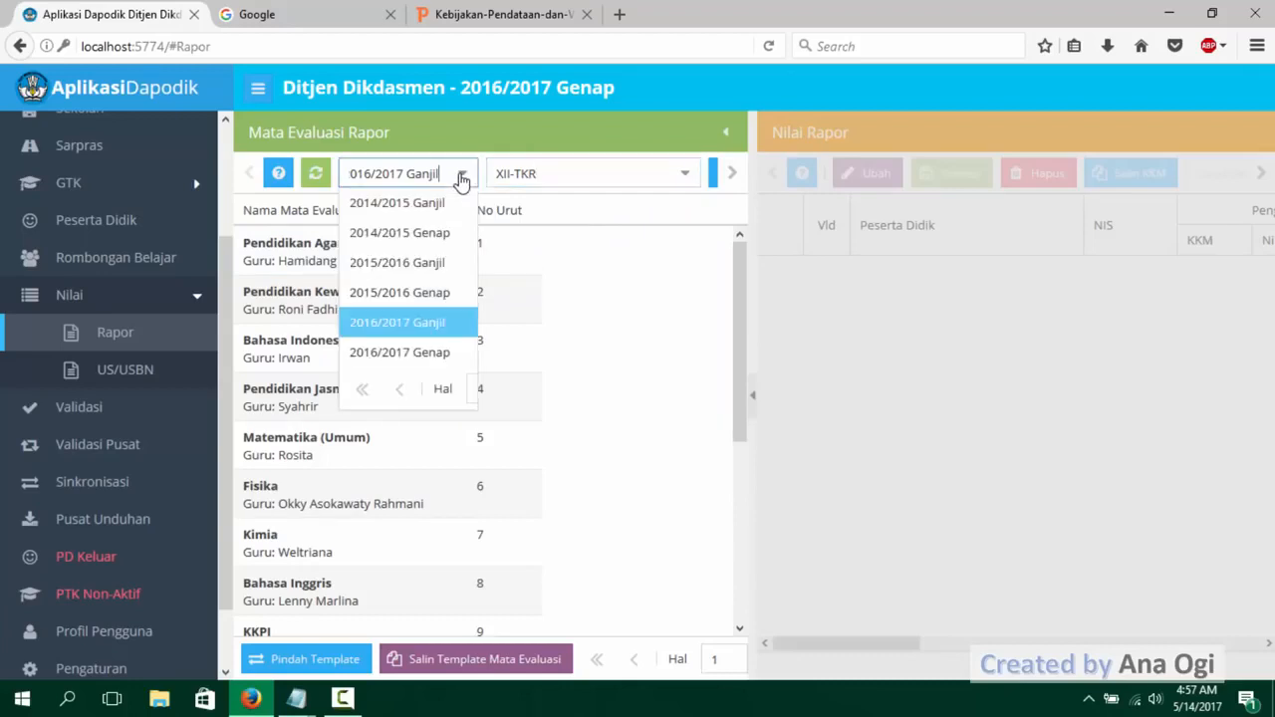
left_click(419, 265)
left_click(686, 176)
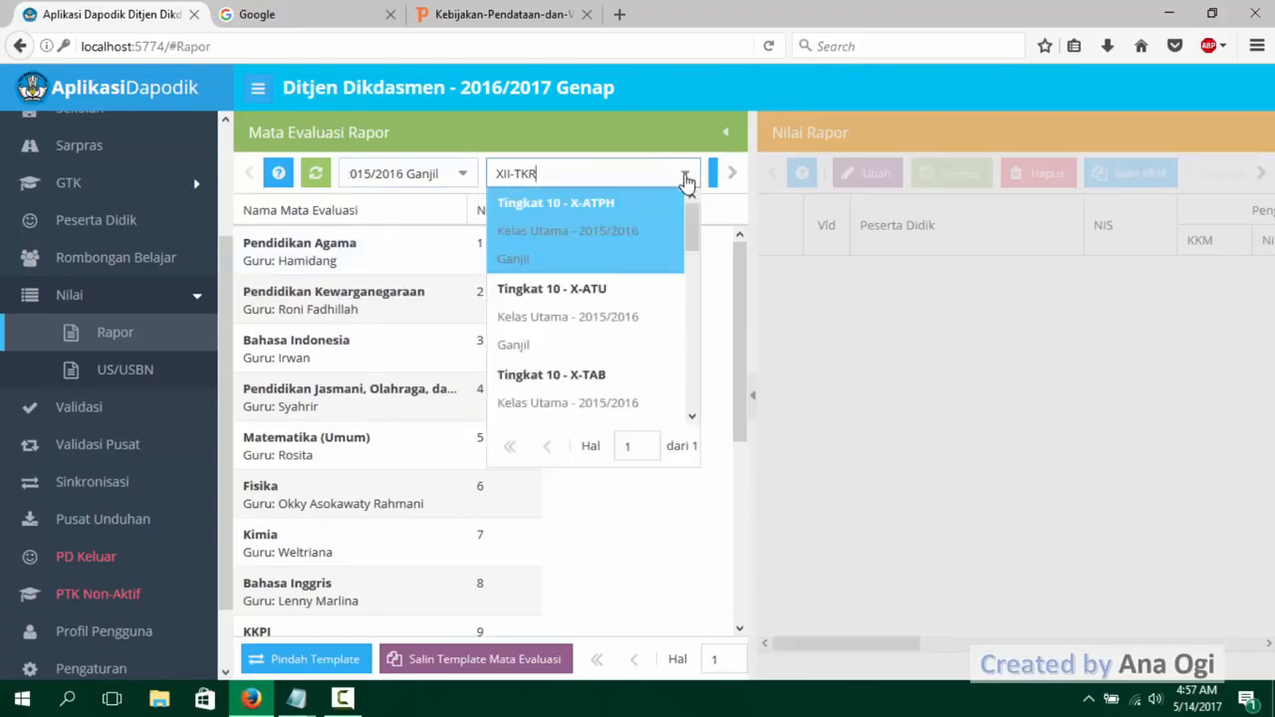
scroll(676, 325, "down", 5)
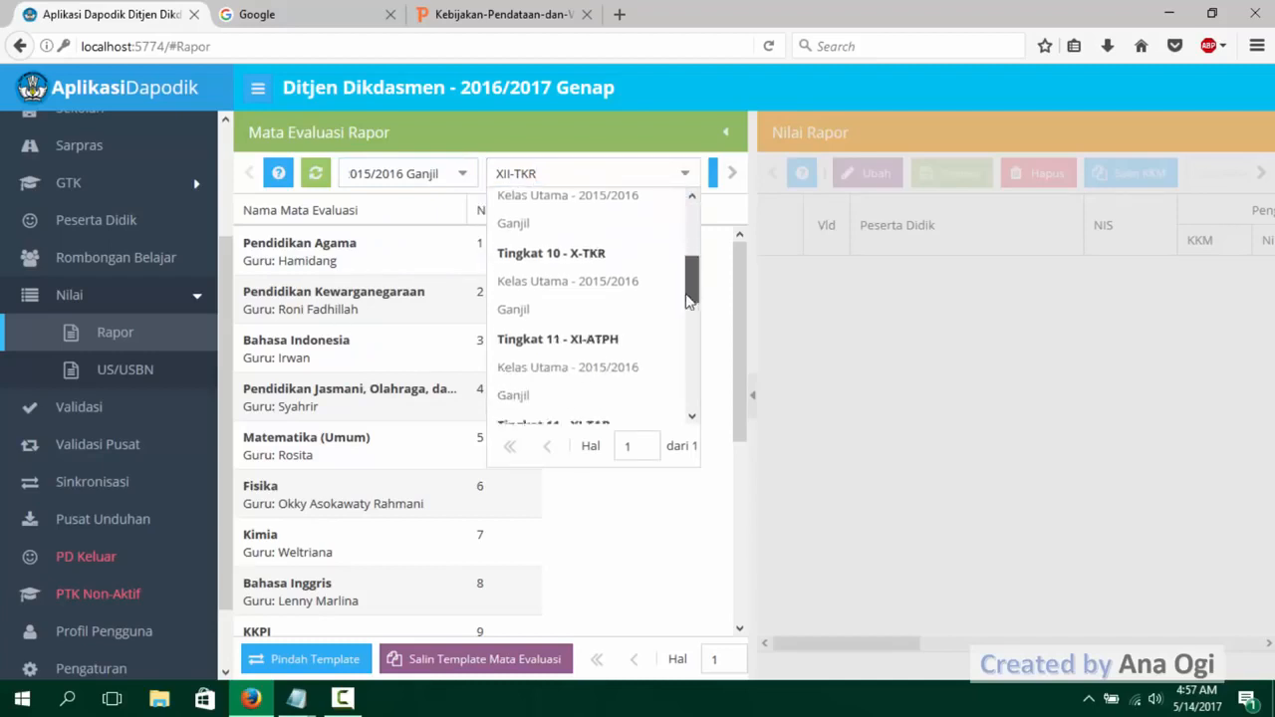
scroll(668, 329, "down", 1)
left_click(605, 326)
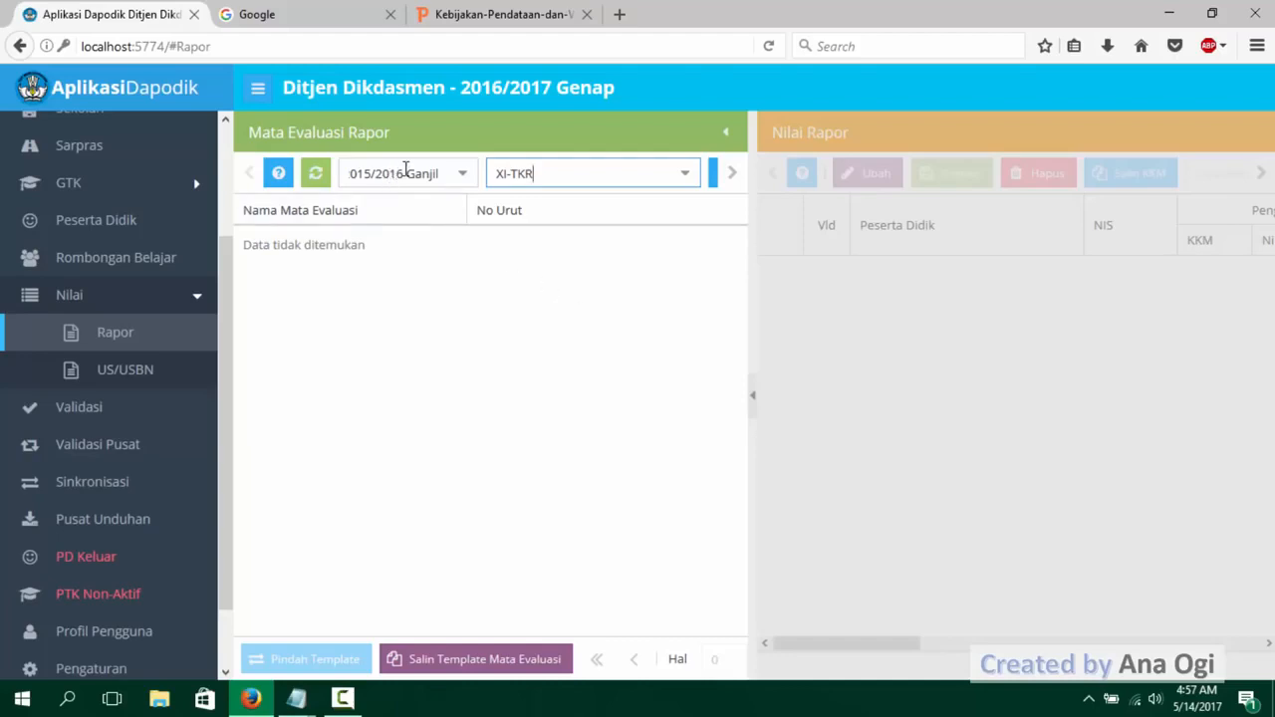
left_click(405, 174)
- Close the add-evaluation form, collapse the navigation, and widen the report subjects panel
left_click(570, 175)
left_click(718, 175)
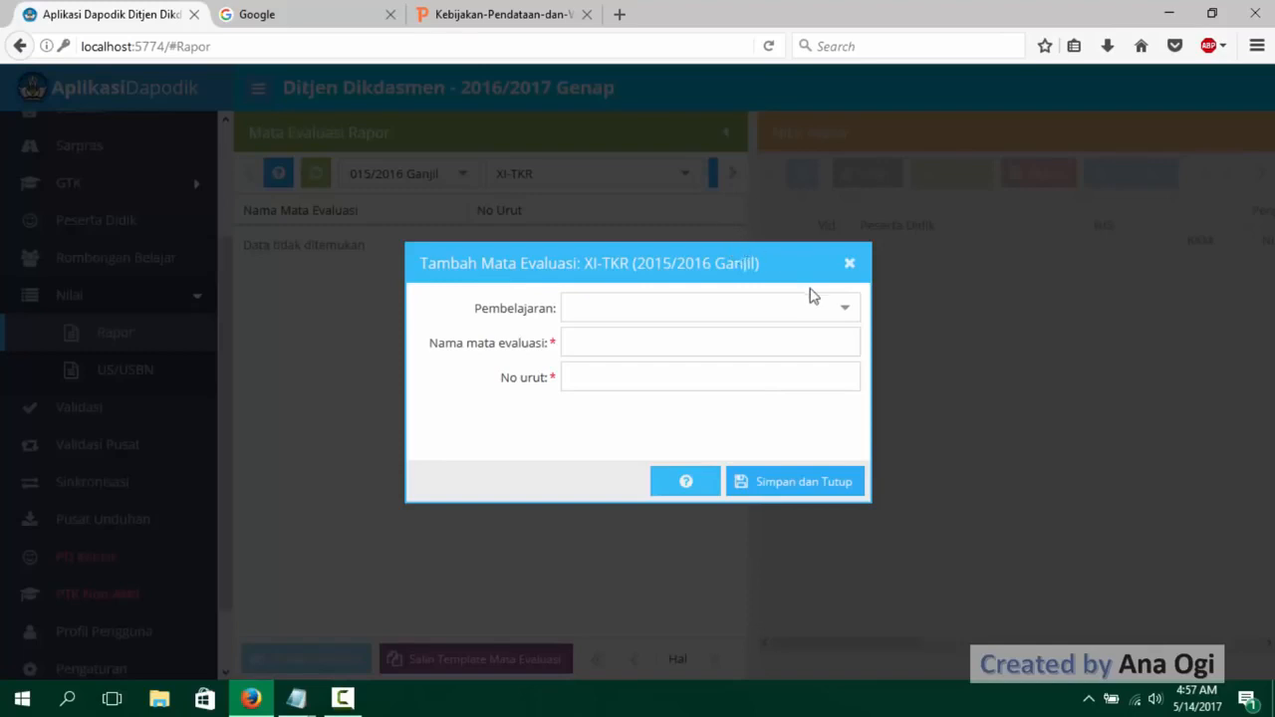
left_click(849, 263)
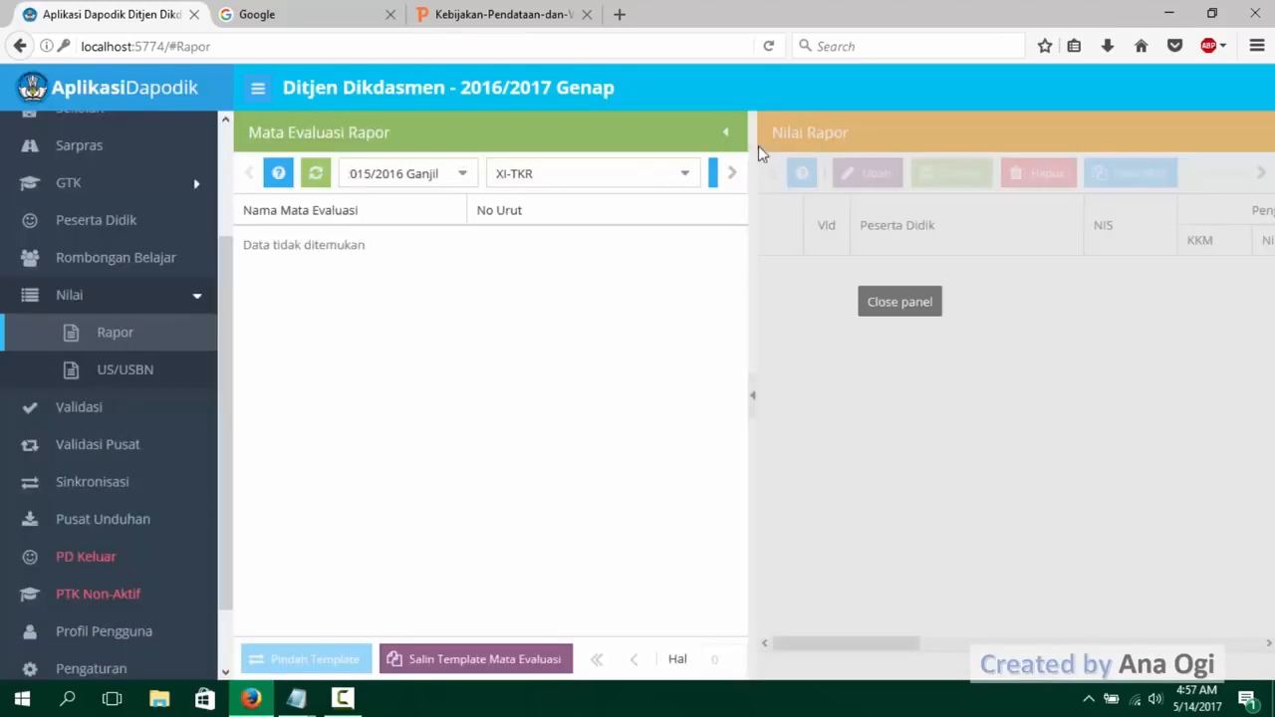
left_click(261, 91)
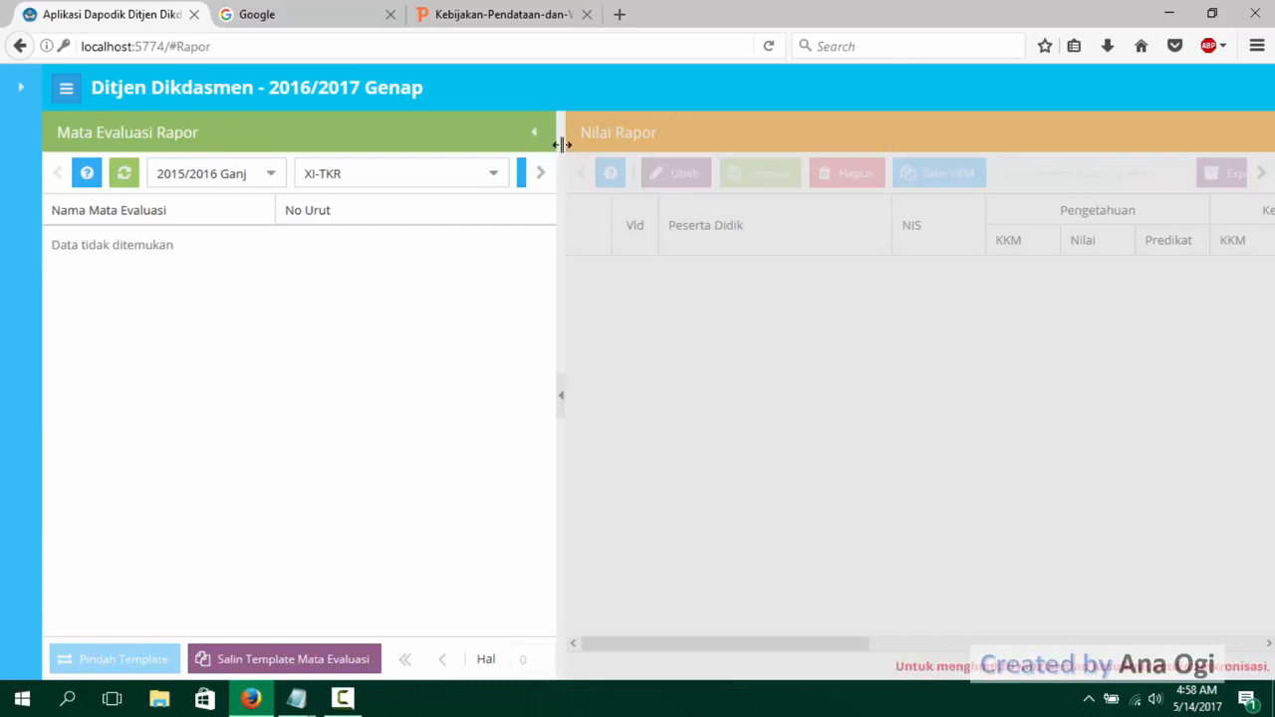
left_click_drag(561, 138, 665, 167)
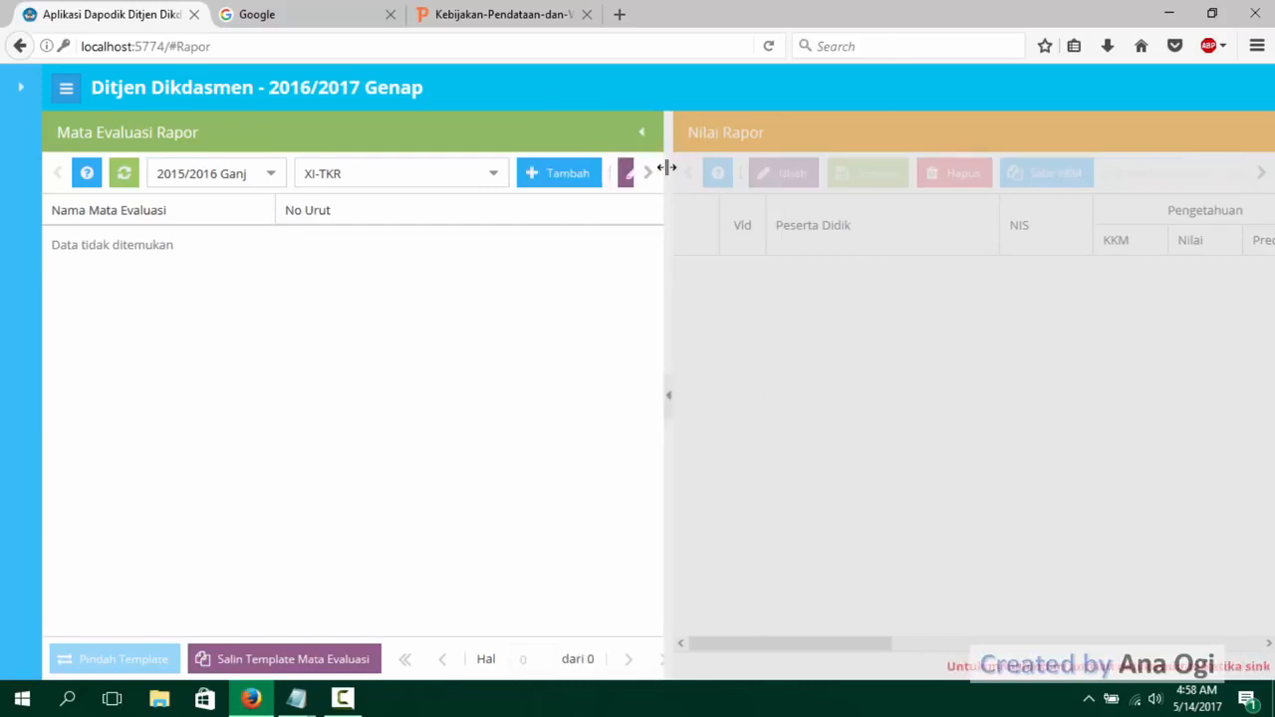
- Browse XI-TKR's available lessons in the Pembelajaran list, then close the form without adding anything
left_click(560, 176)
left_click(845, 309)
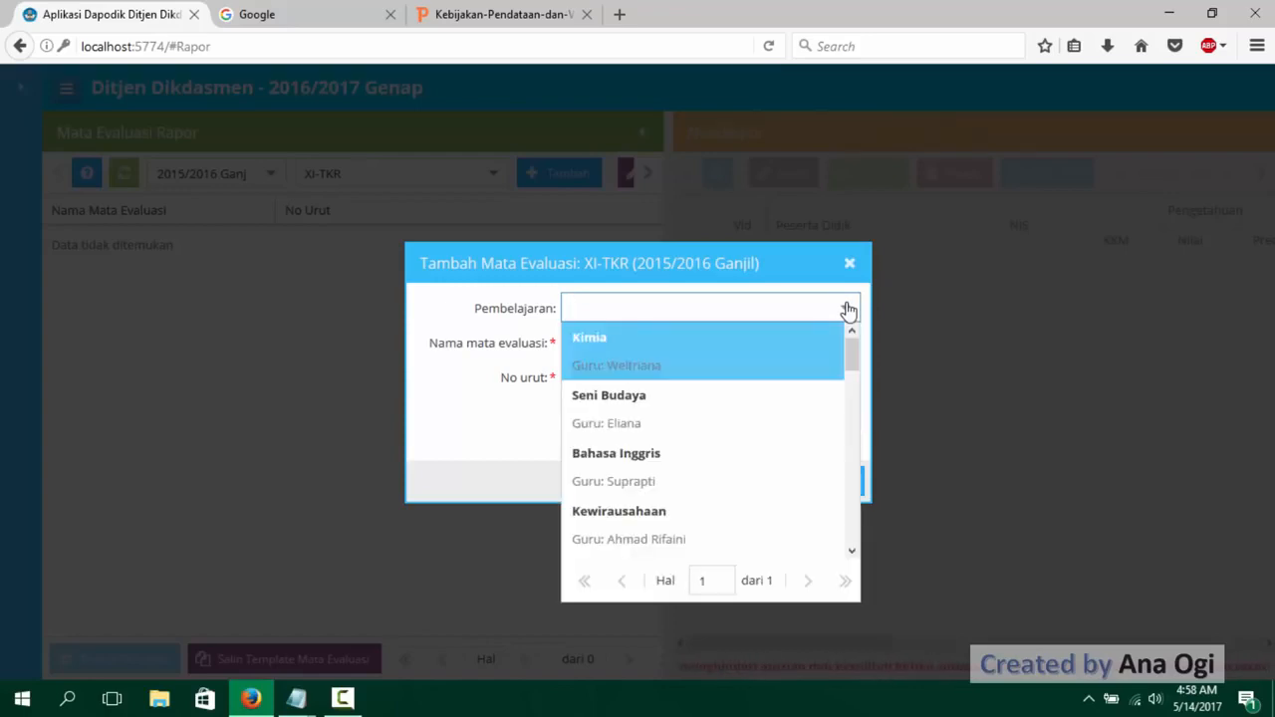
left_click_drag(854, 354, 854, 546)
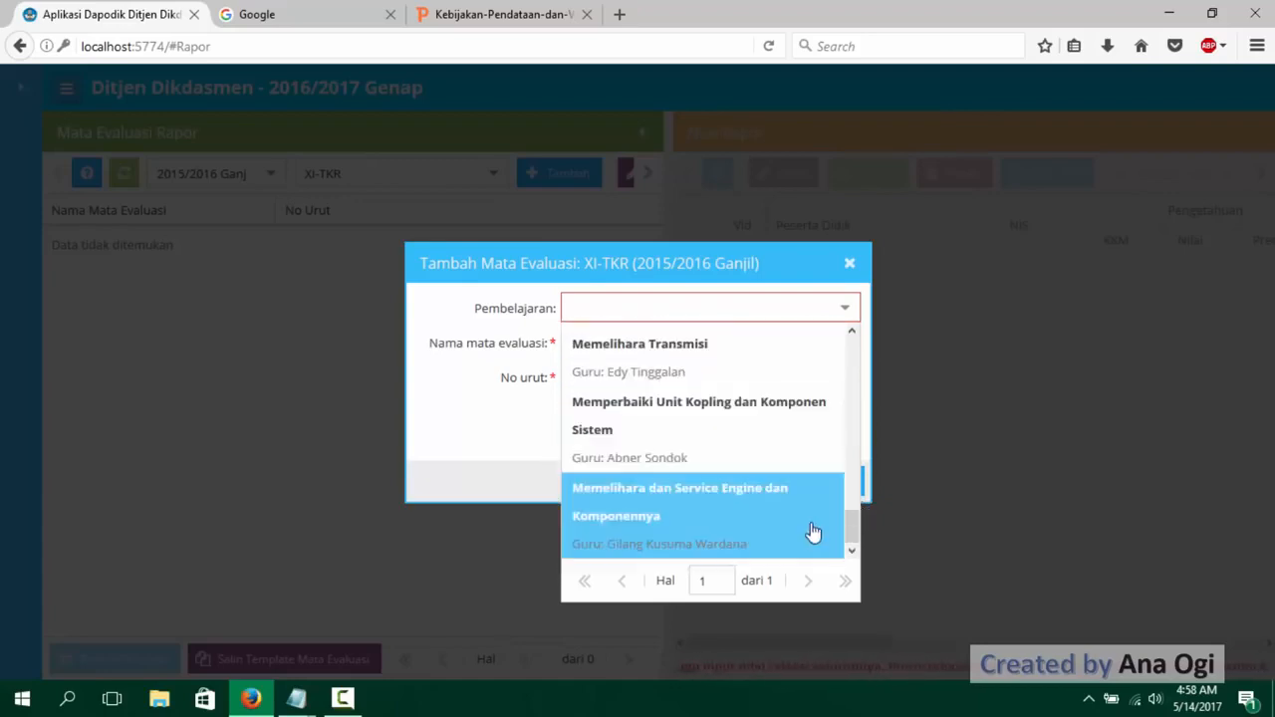
scroll(853, 520, "up", 1)
left_click_drag(853, 520, 866, 334)
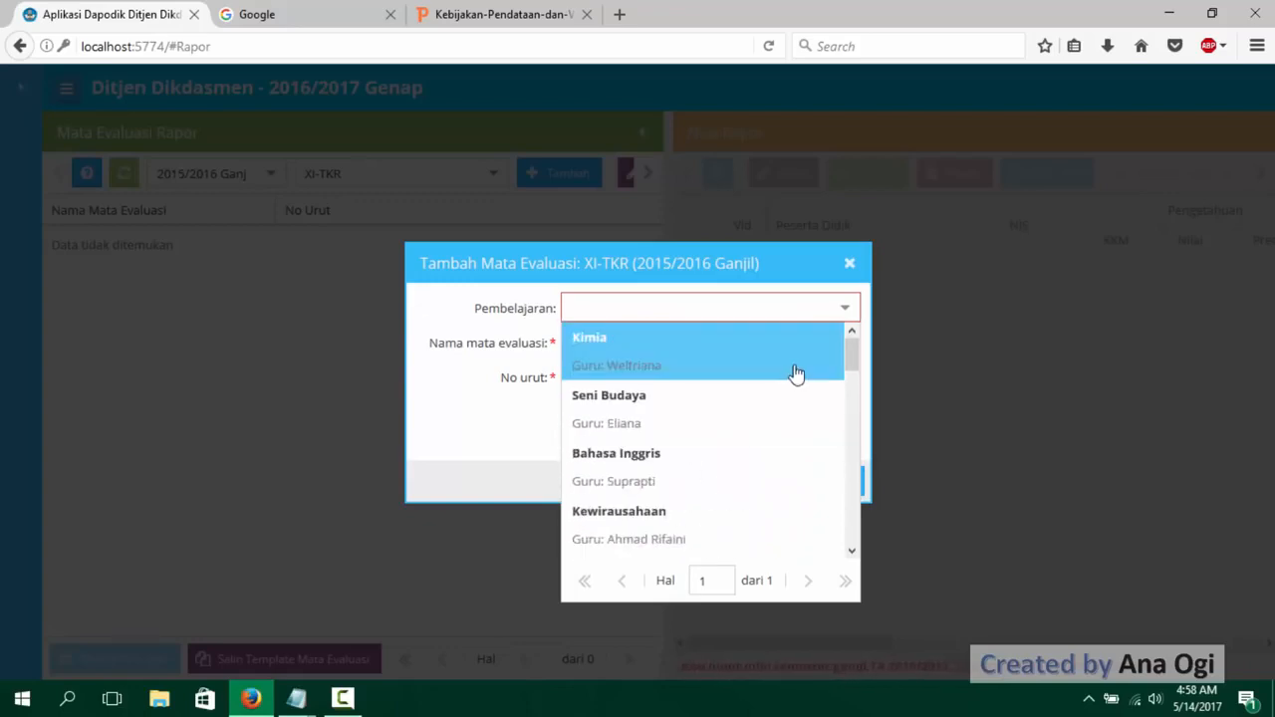
left_click_drag(853, 353, 852, 291)
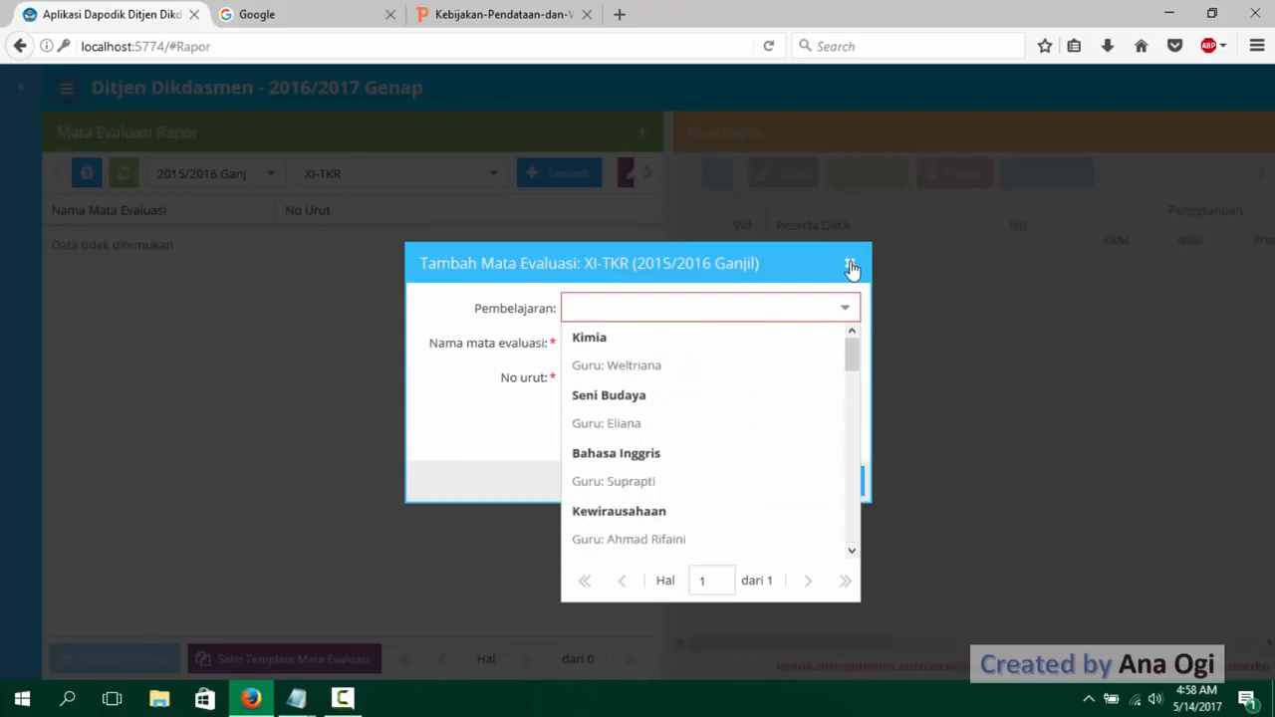
left_click(849, 264)
left_click(494, 177)
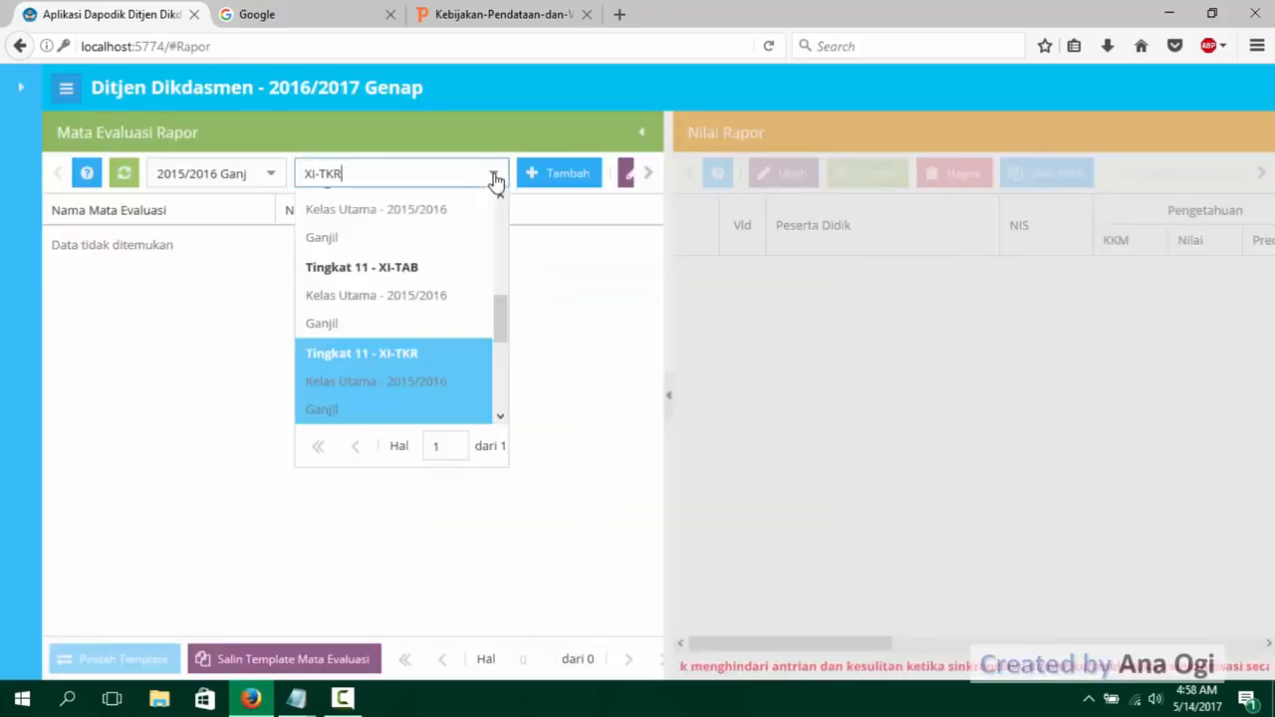
- Switch to XI-TAB and review its available Pembelajaran lessons without adding an evaluation
left_click(420, 314)
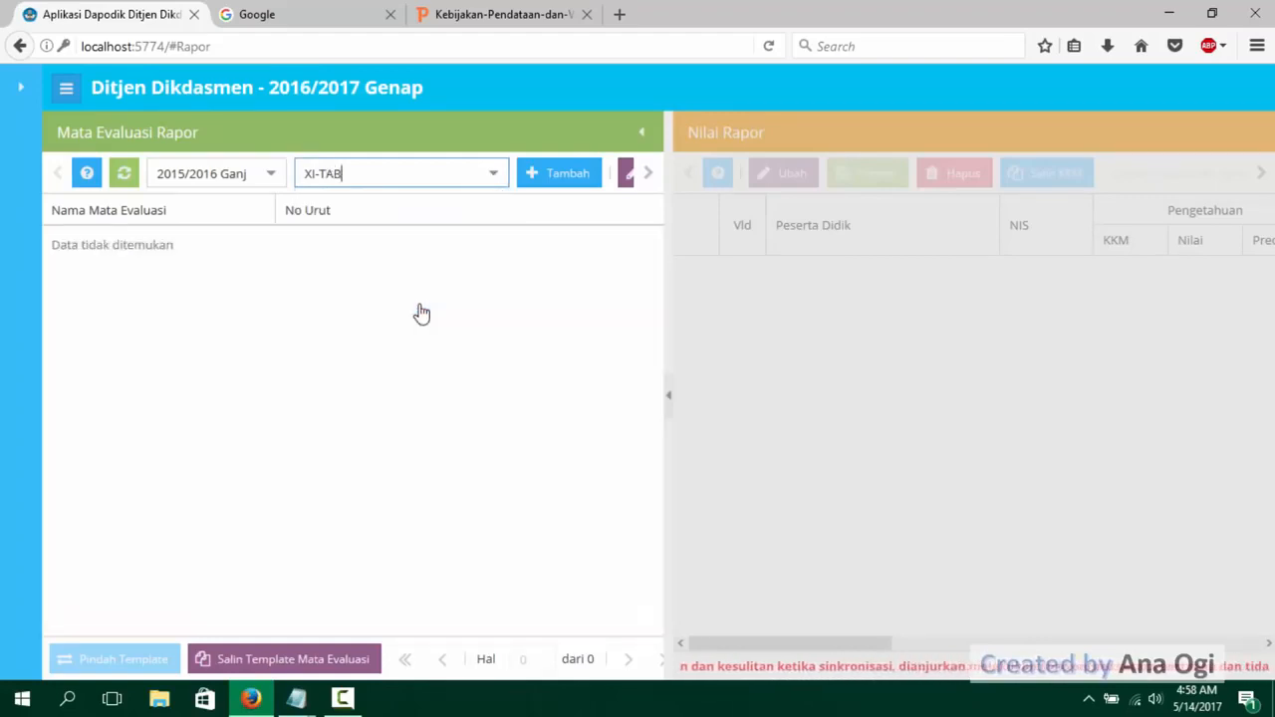
left_click(567, 184)
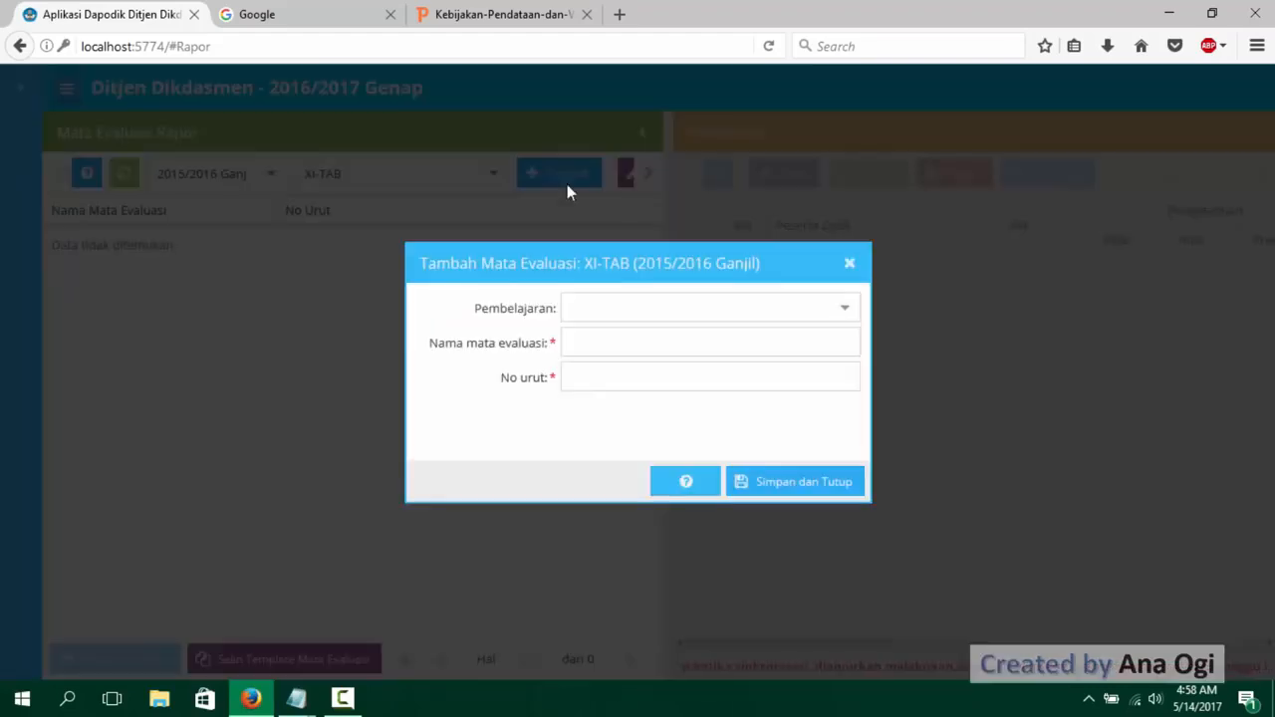
left_click(844, 308)
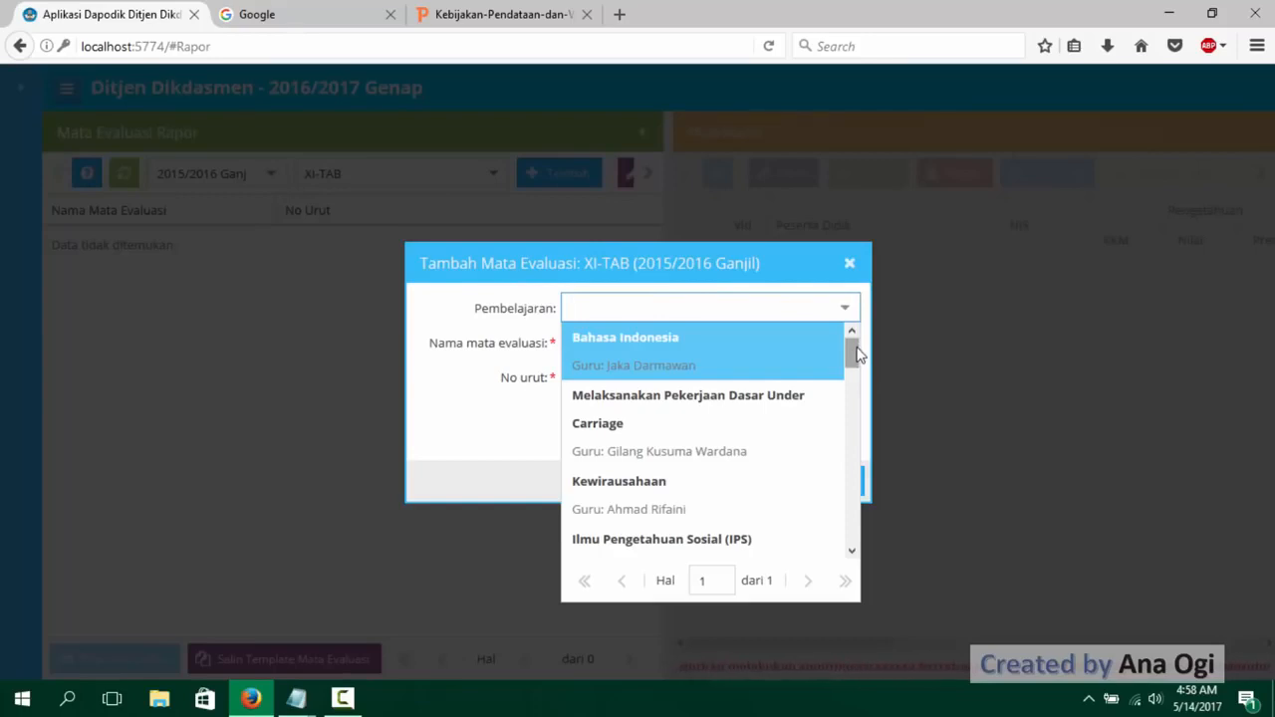
left_click_drag(857, 356, 846, 325)
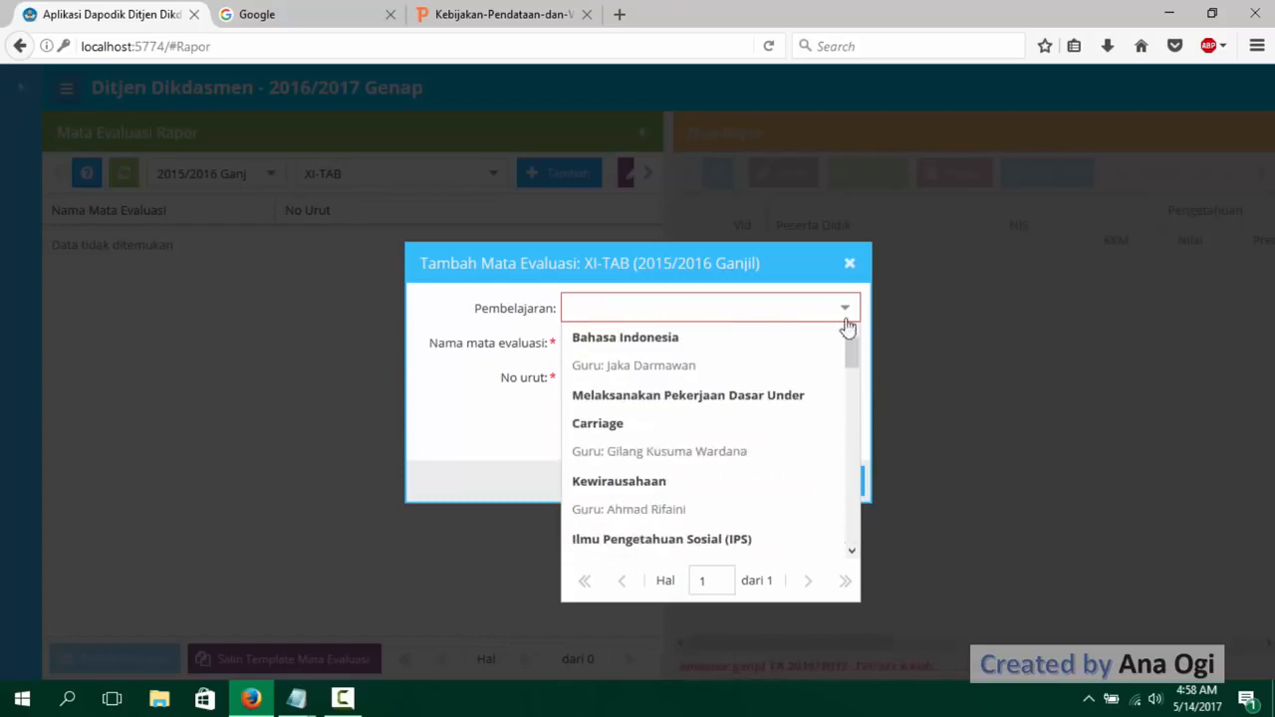
left_click(849, 263)
- Switch to XI-ATPH, search its Pembelajaran lessons for 'ag', then close without adding
left_click(494, 176)
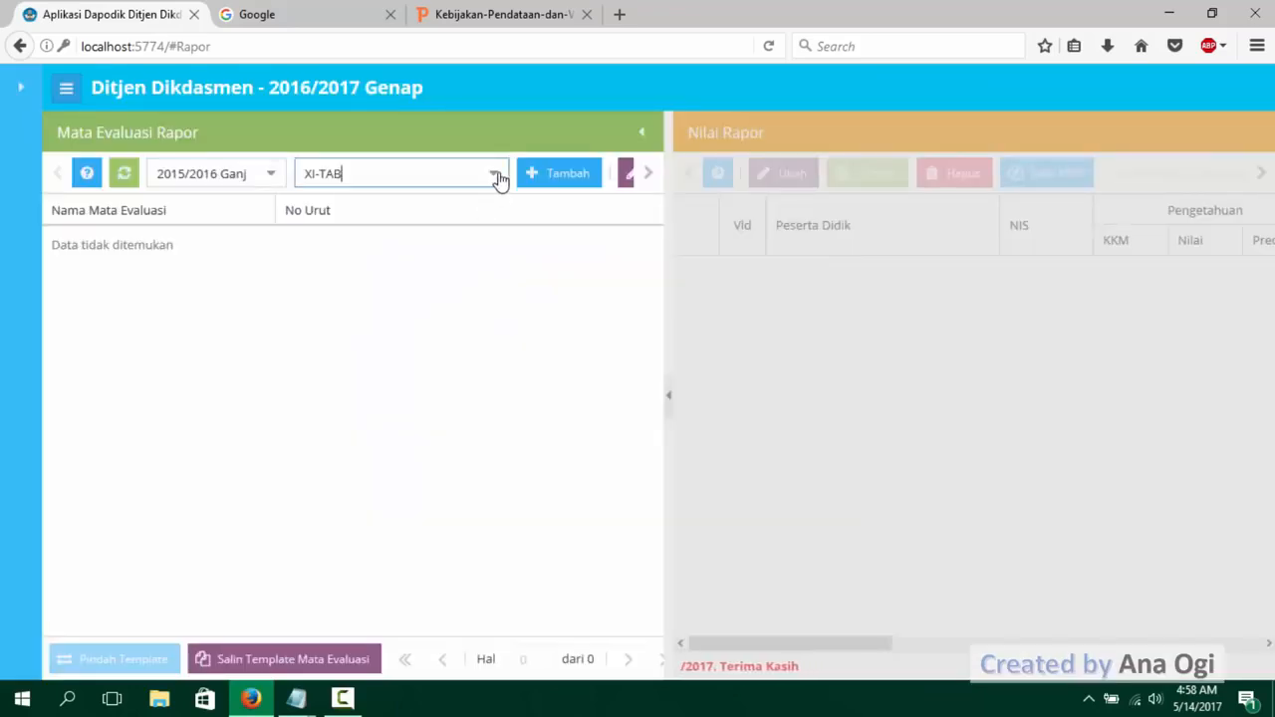
scroll(426, 229, "up", 1)
left_click(426, 229)
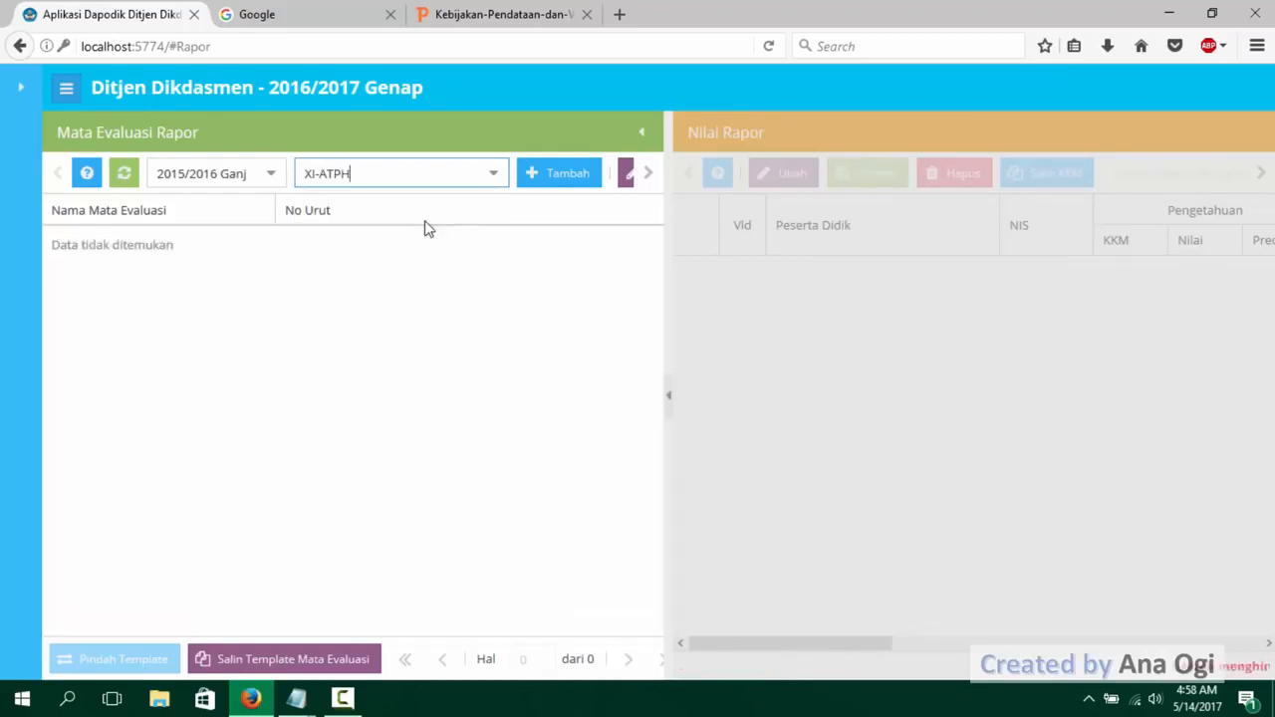
left_click(561, 177)
left_click(844, 312)
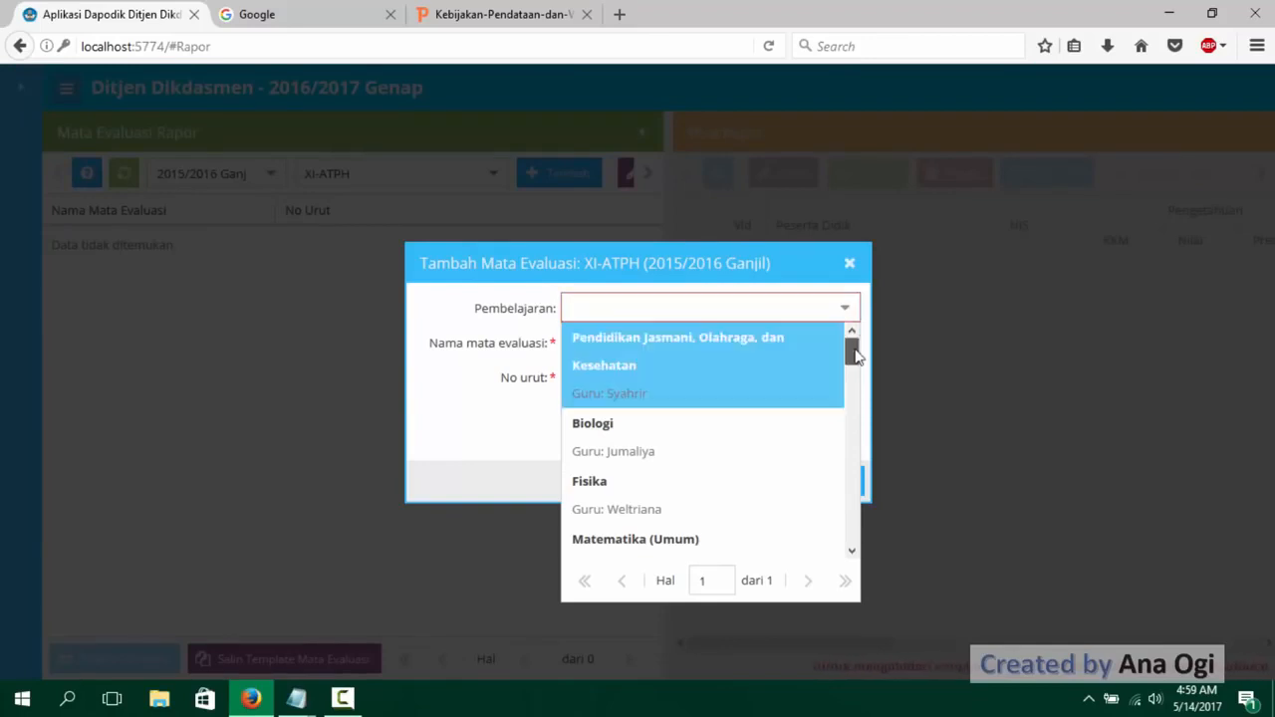
mouse_move(852, 355)
left_mouse_down()
mouse_move(859, 536)
mouse_move(865, 436)
mouse_move(848, 332)
left_mouse_up()
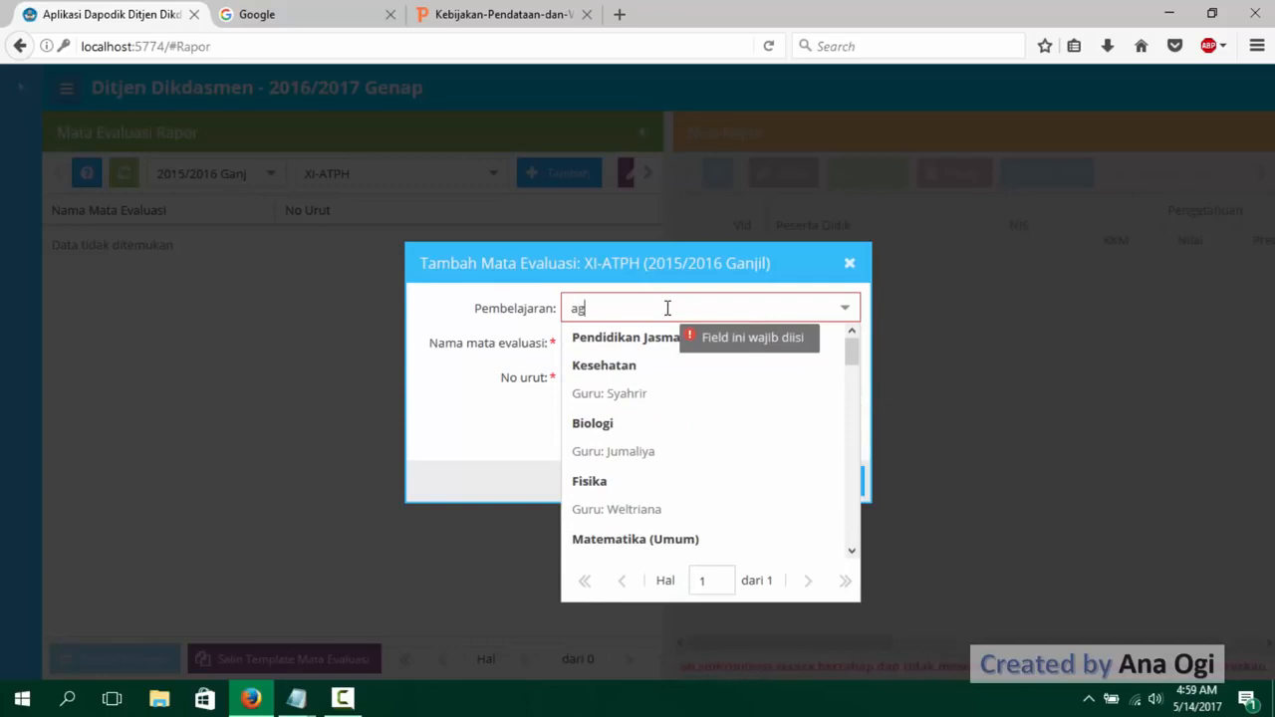
left_click(714, 364)
left_click(847, 313)
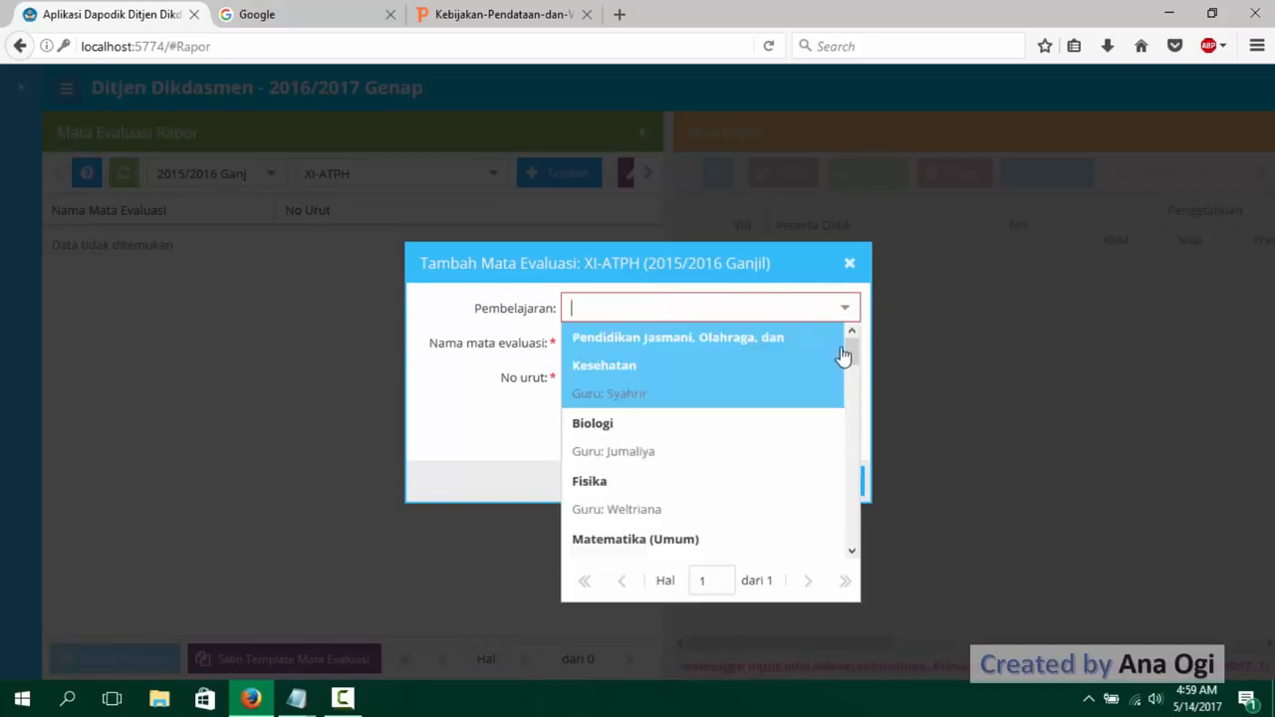
left_click_drag(848, 359, 864, 287)
left_click(853, 267)
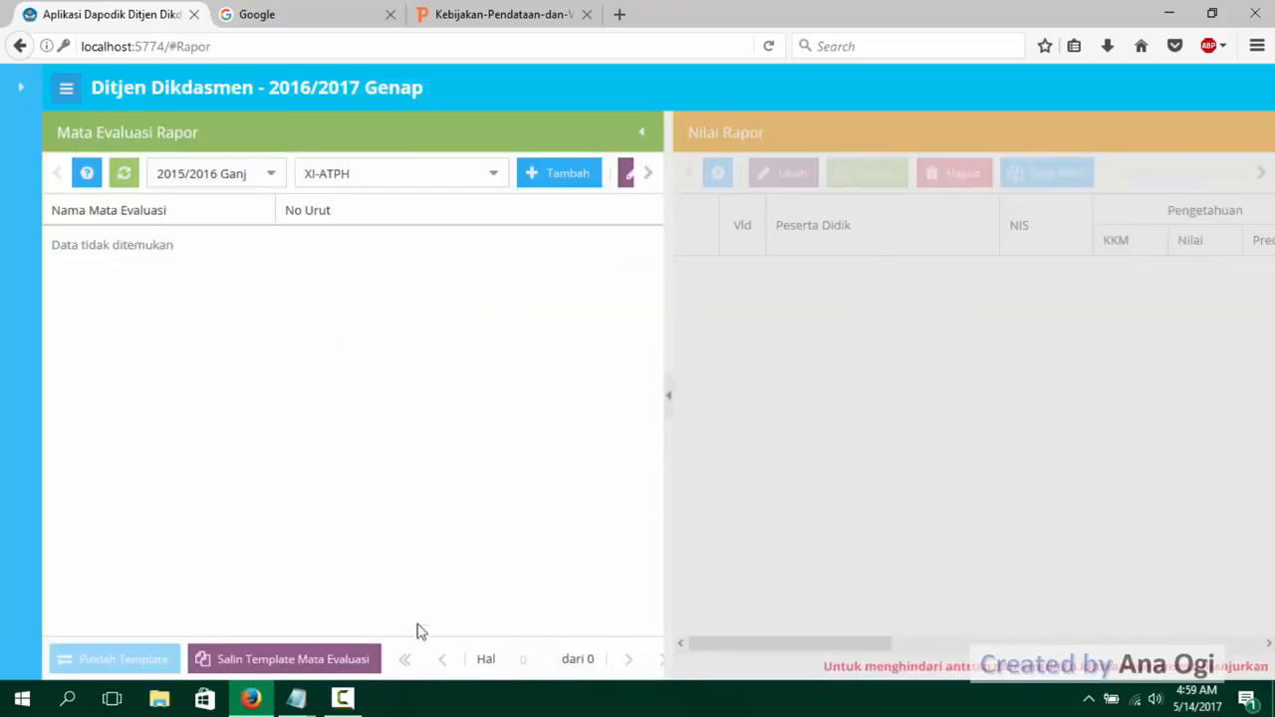
- Bring the Notepad notes forward to review them, then minimize them
mouse_move(296, 699)
left_click(384, 613)
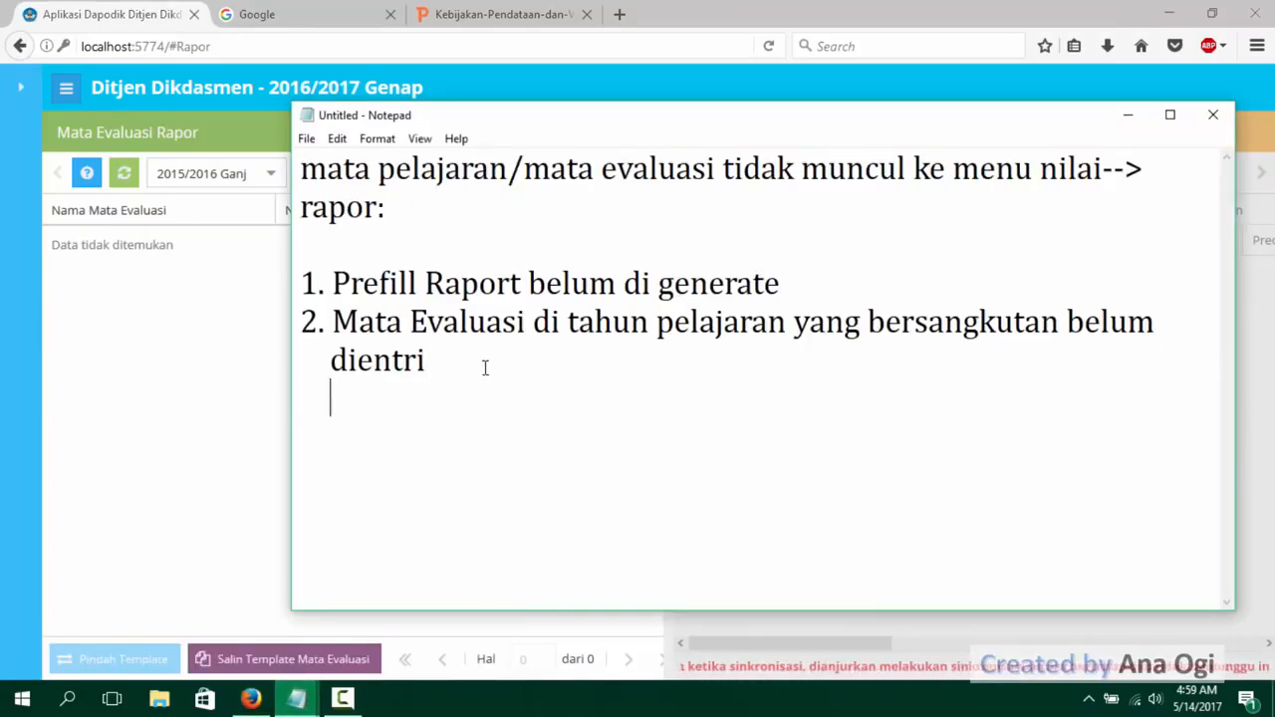
type("me")
key("BackSpace")
key("BackSpace")
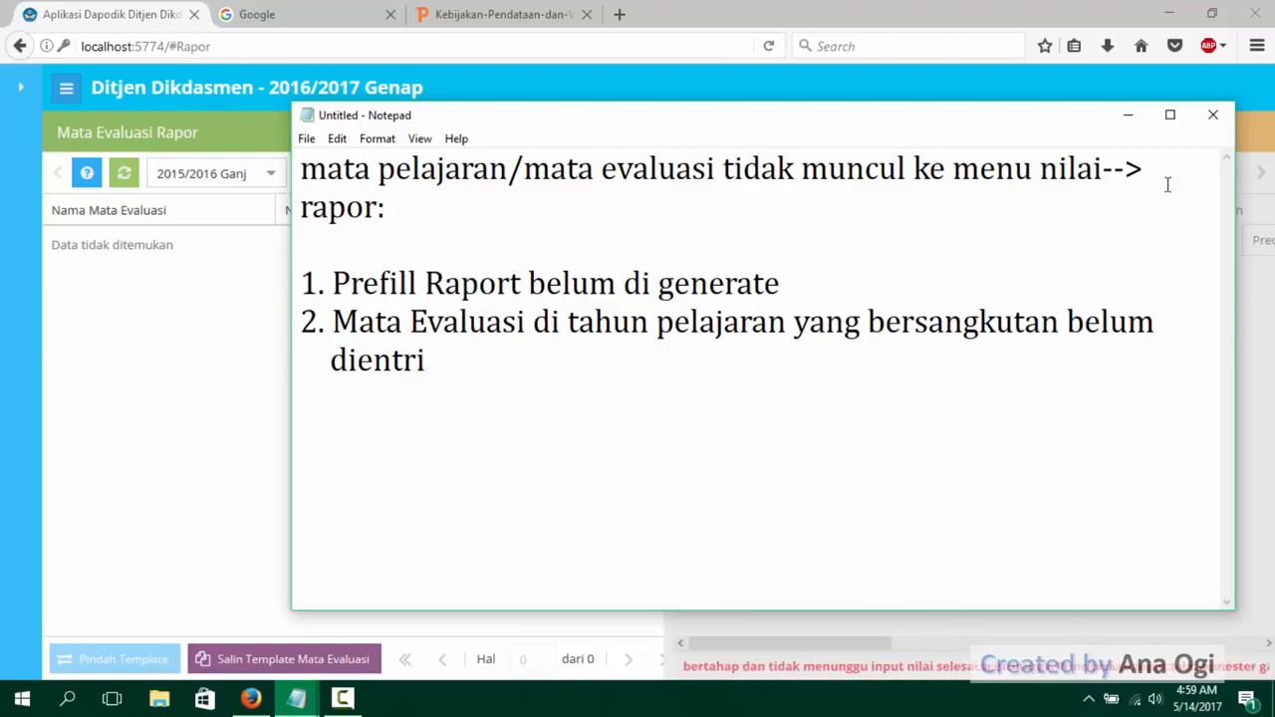
left_click(1127, 114)
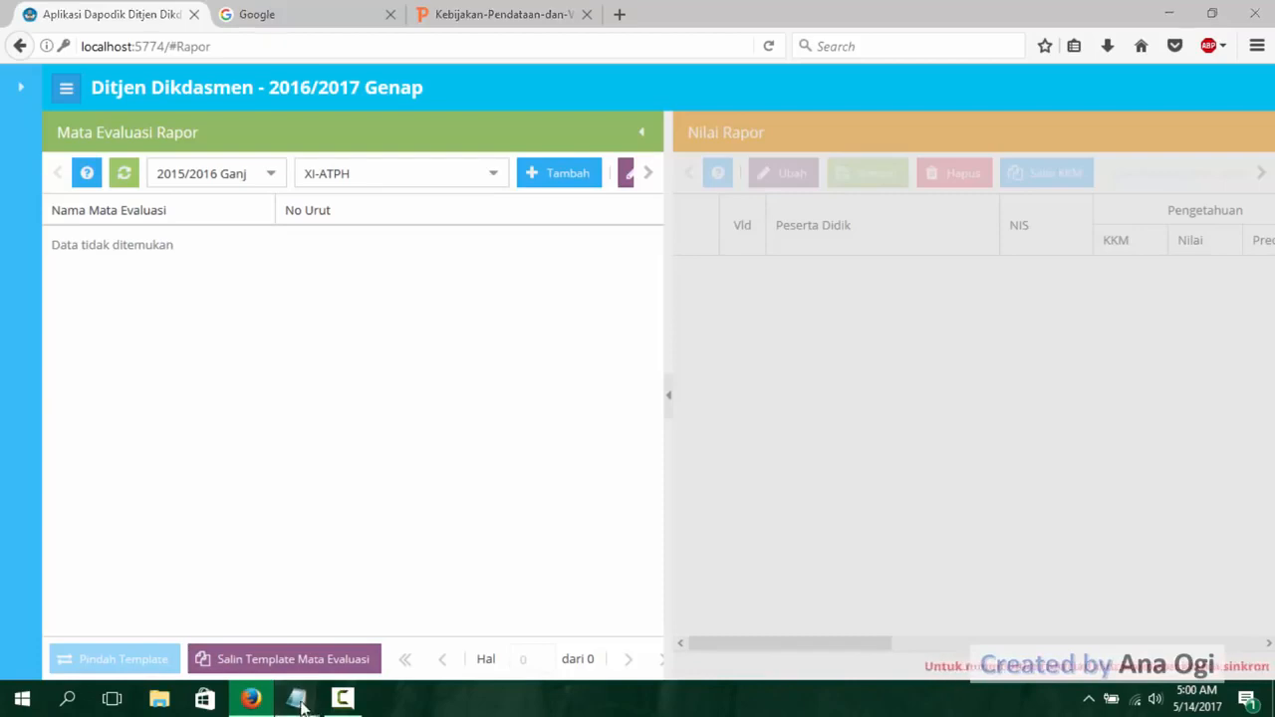
- Glance at the notes once more, minimize them, and open Windows search
mouse_move(296, 698)
left_click(394, 613)
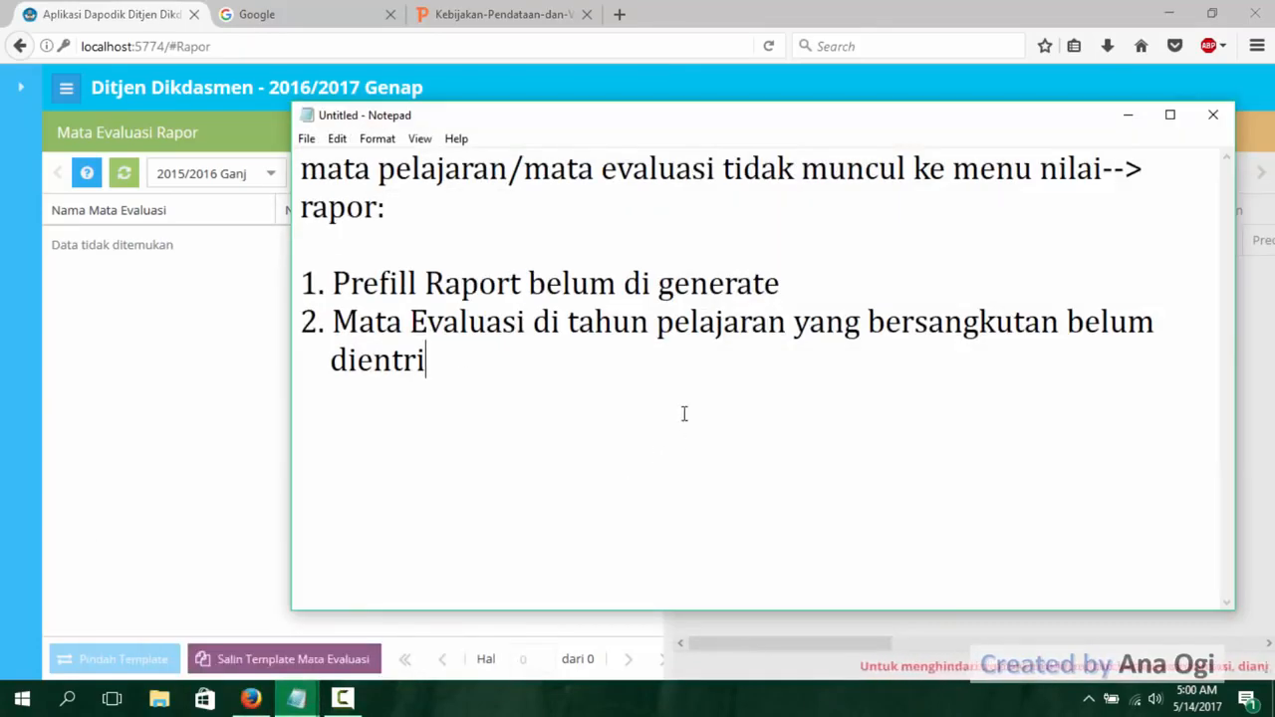
left_click(1128, 115)
left_click(80, 699)
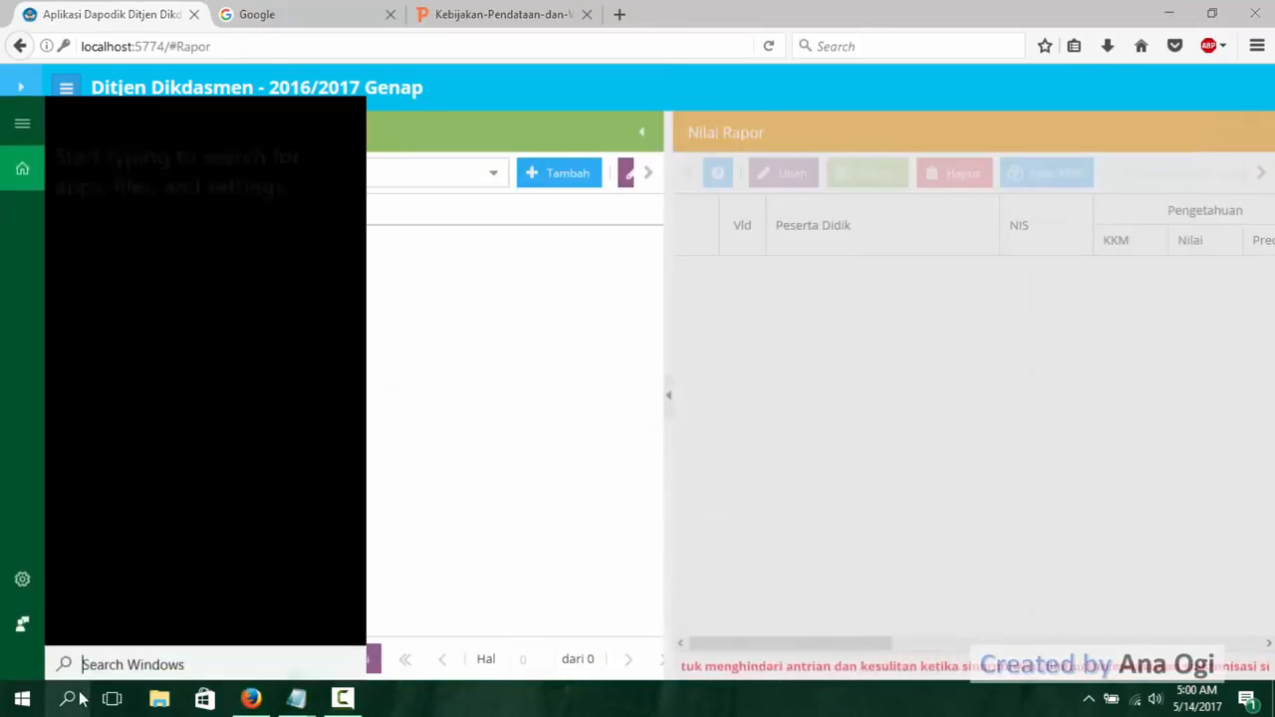
- Launch a new Notepad document via search and move its window lower and right
type("note")
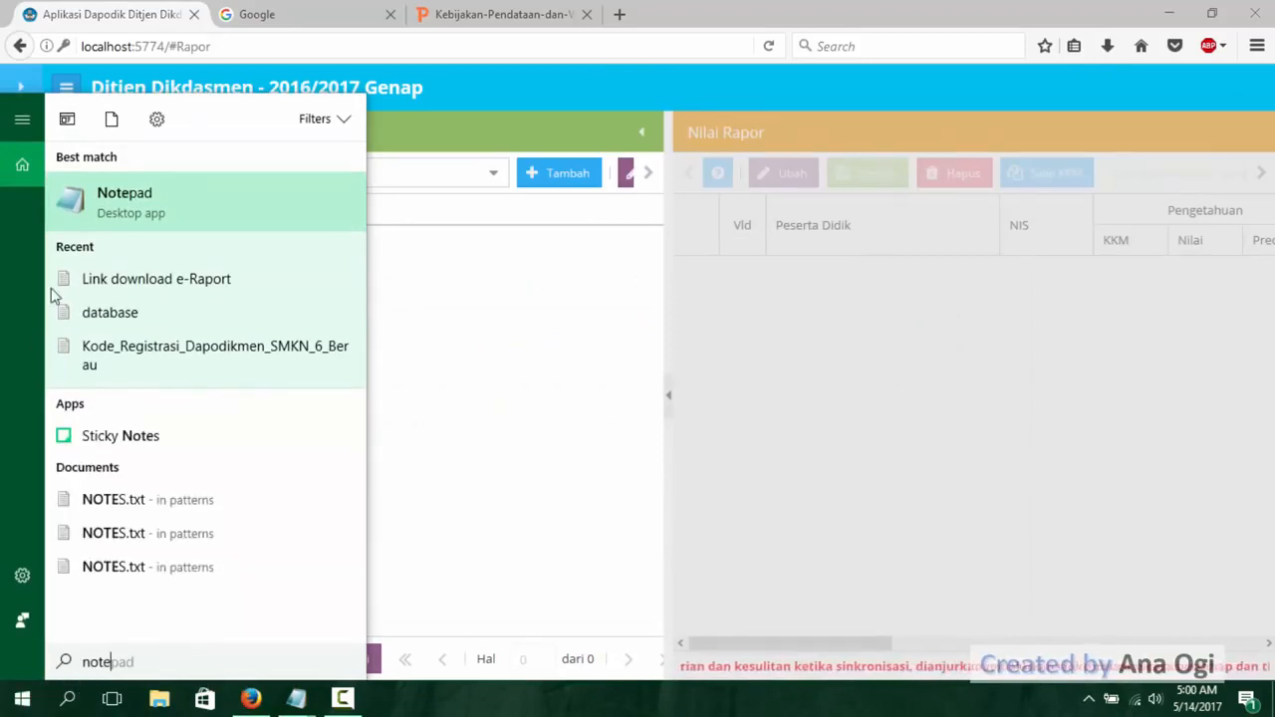
key("Return")
left_click_drag(748, 79, 813, 190)
- Type 'Mapel Yang tdak tampil di dapodik', 'Tahun Pelajaran 2015/2016 Ganjil', and '1. Kelas XI TKR : Agama dan PKn'
type("Mapel")
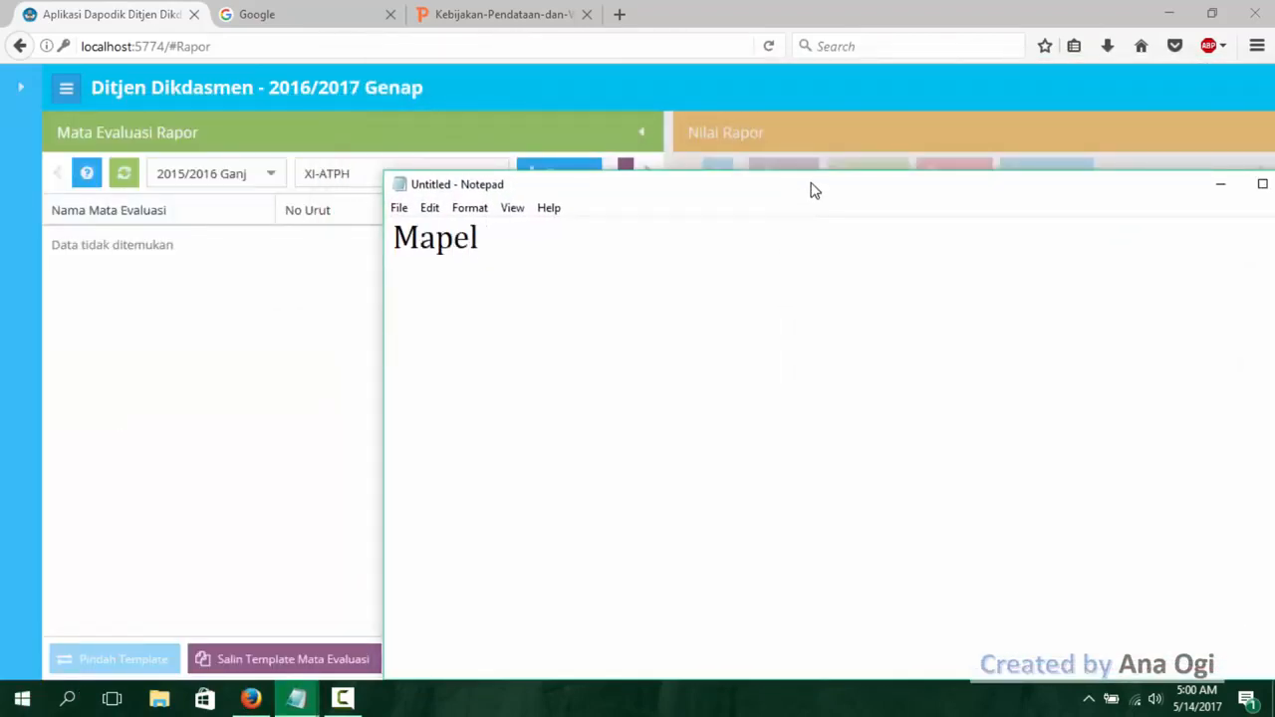
type(" Yang tdak ta")
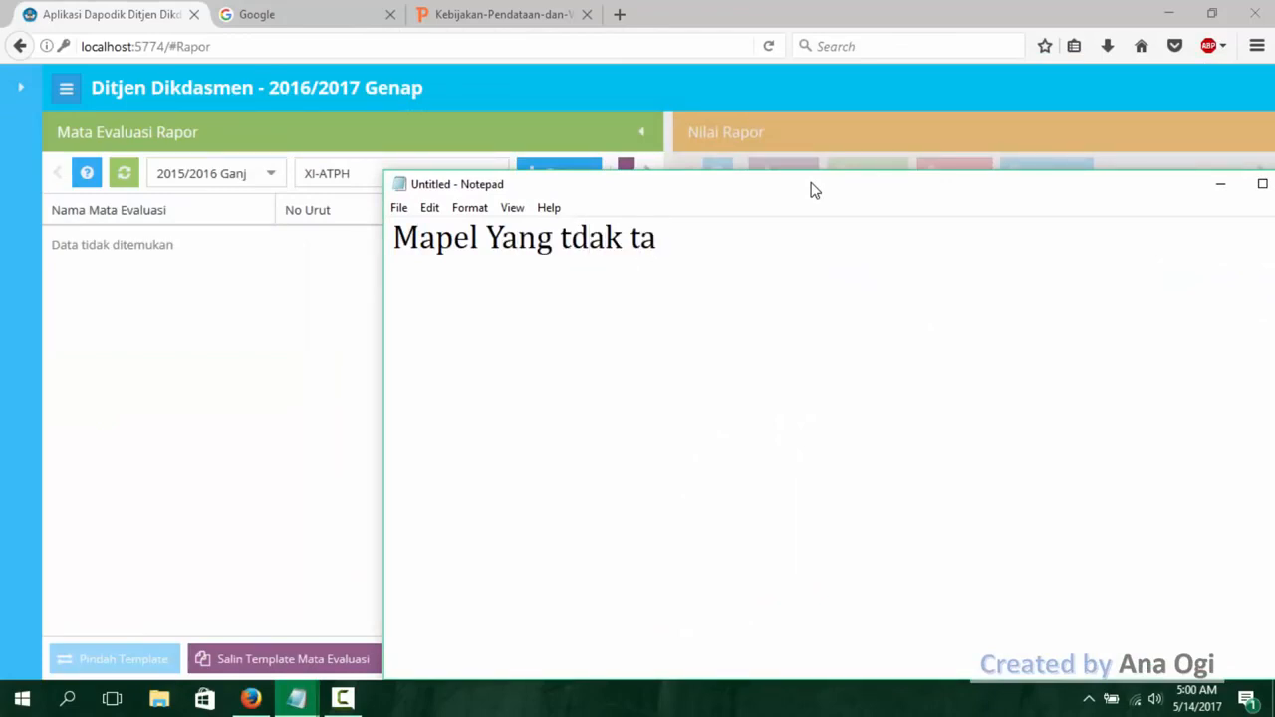
type("mpil d")
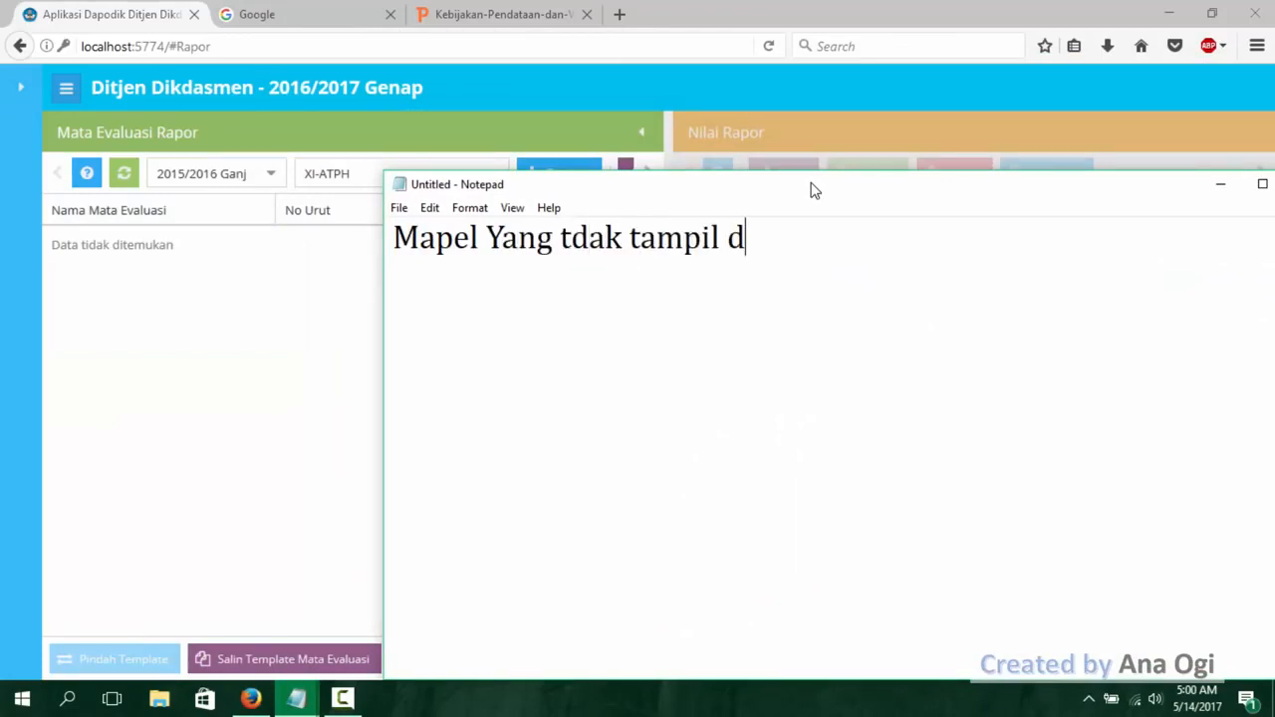
type("i dapodik")
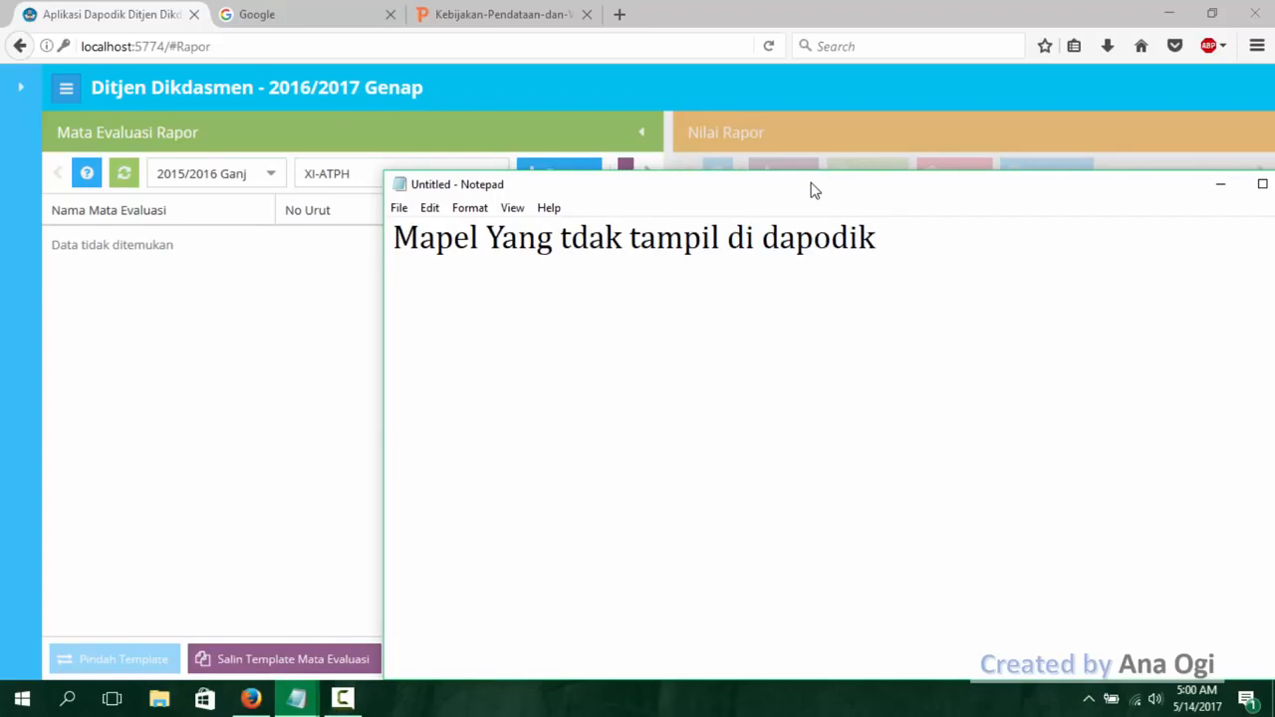
key("Return")
type("Tape")
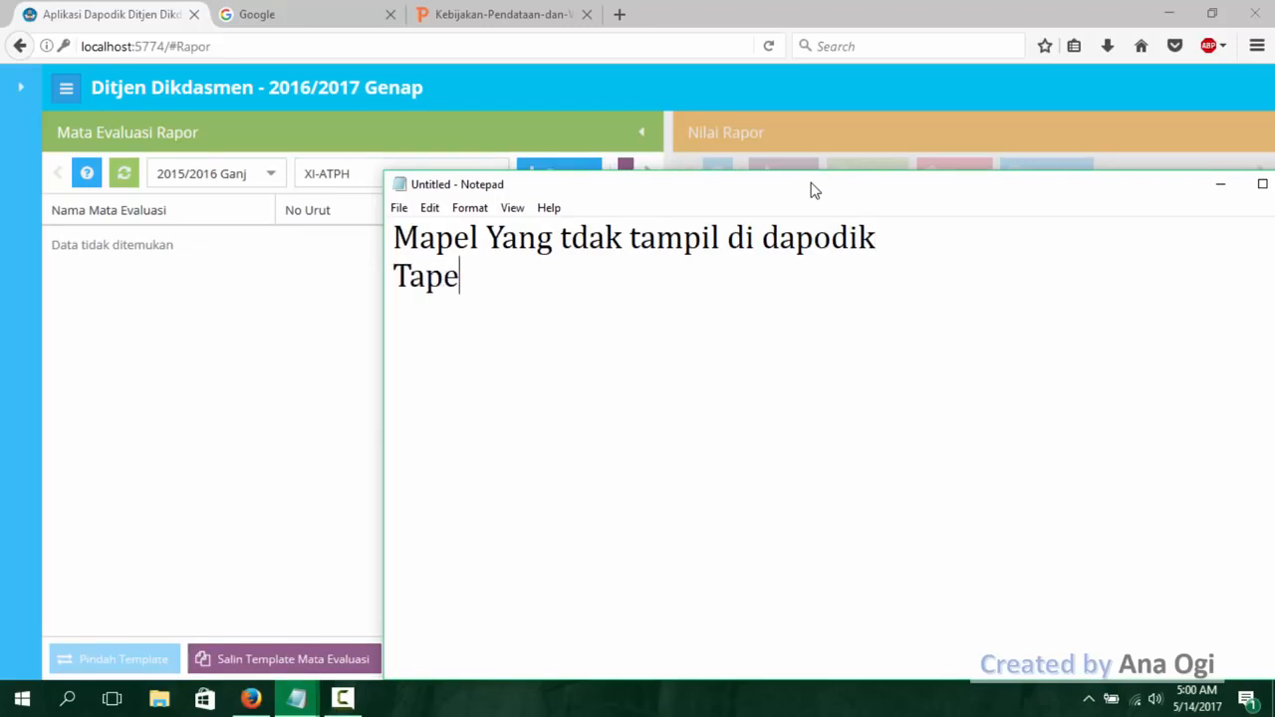
key("BackSpace")
type("hun Pelajaran")
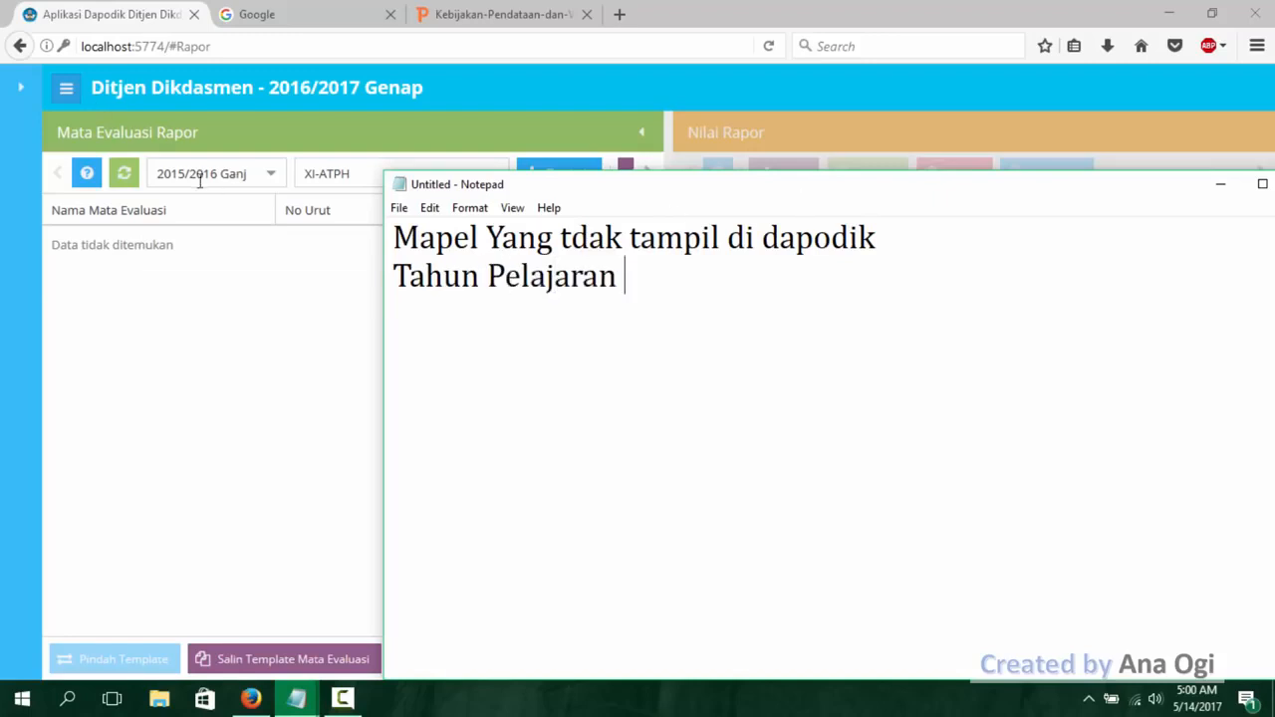
type(" 2015/2016")
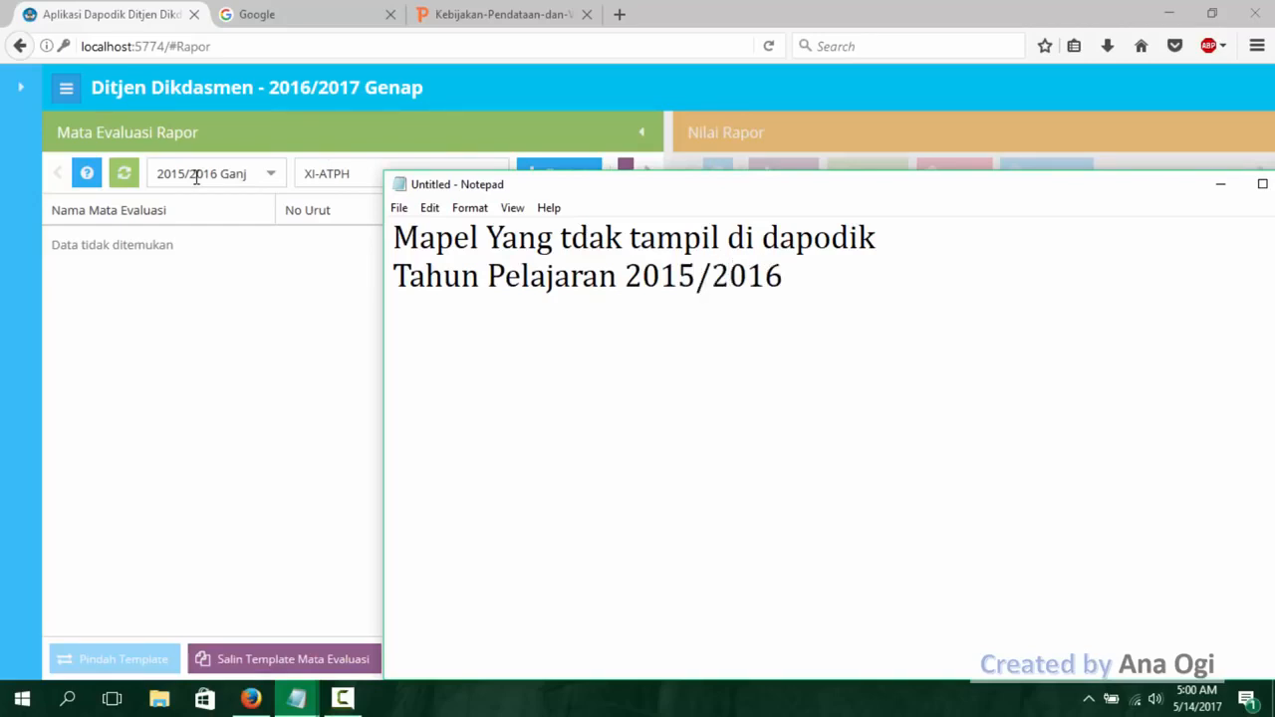
type(" Ganjil")
type(": 1. Kela")
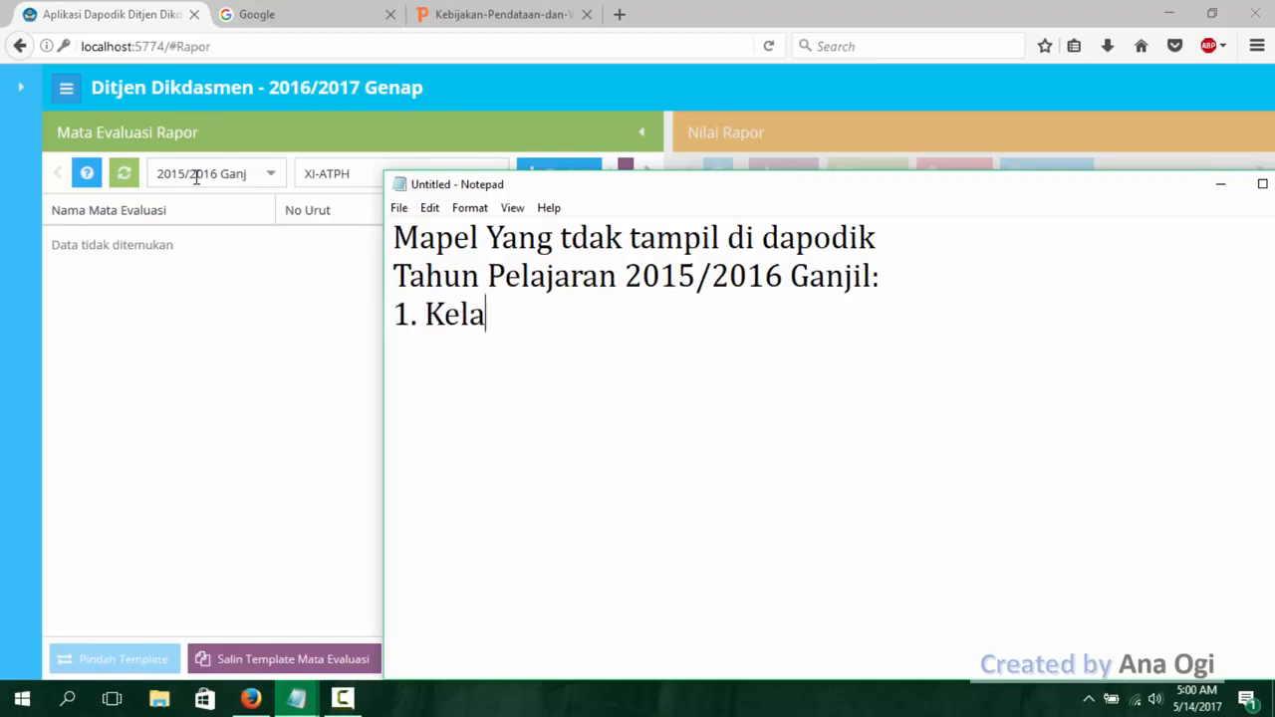
type("s XI TKR")
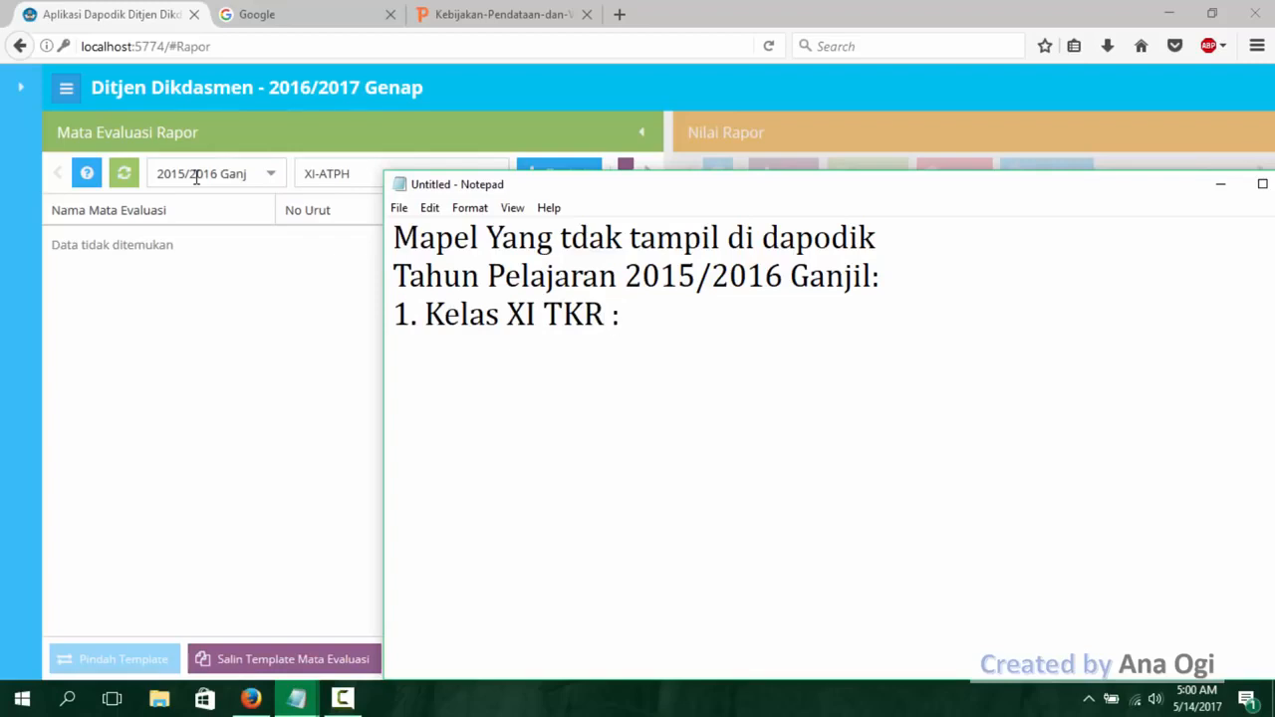
type(" : Agama d")
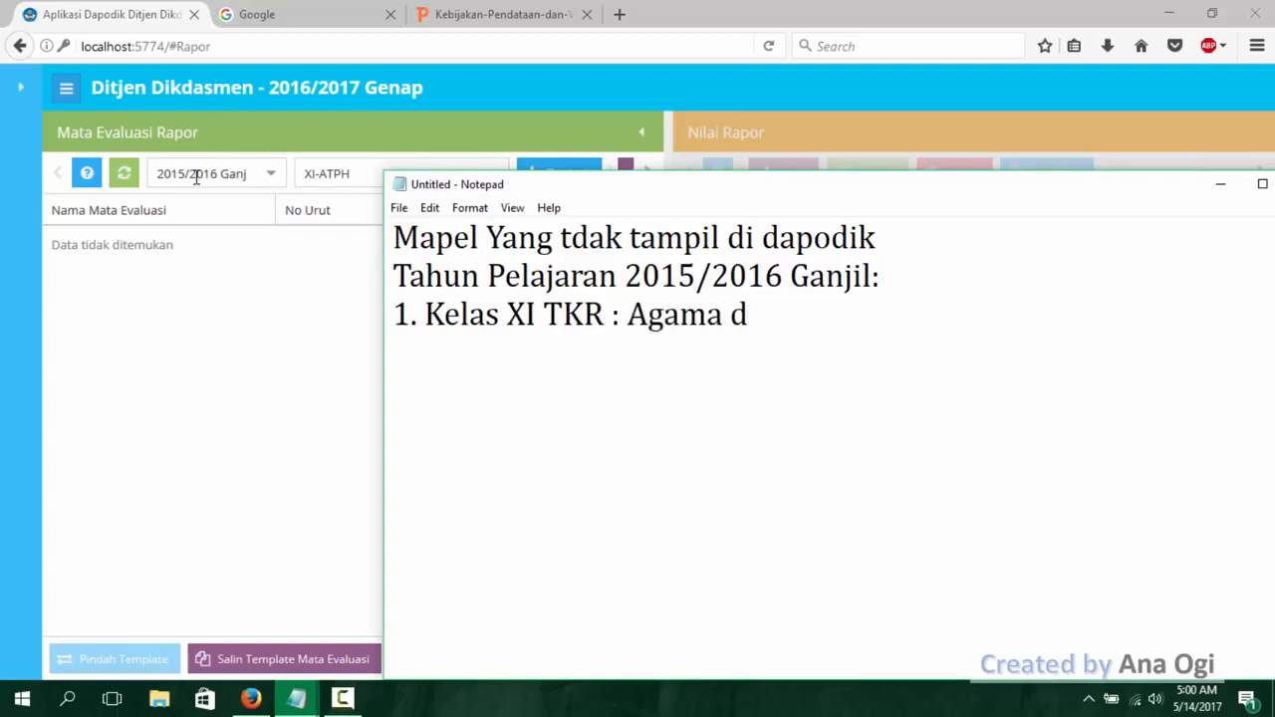
type("an PK")
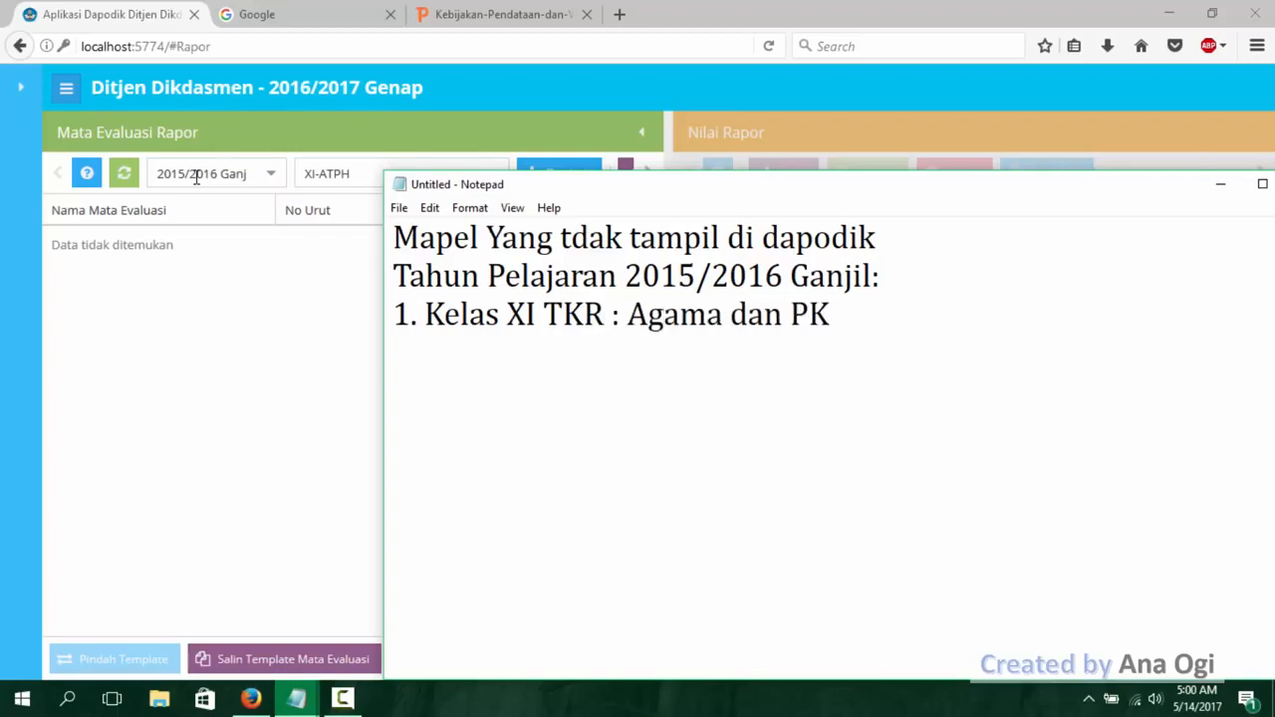
type("n")
- Add '2. Kelas XI TAB : Agama dan PKn' and '3. Kelas XI ATPH: Agama dan PKn'
key("Return")
type("2. Kelas XI TA")
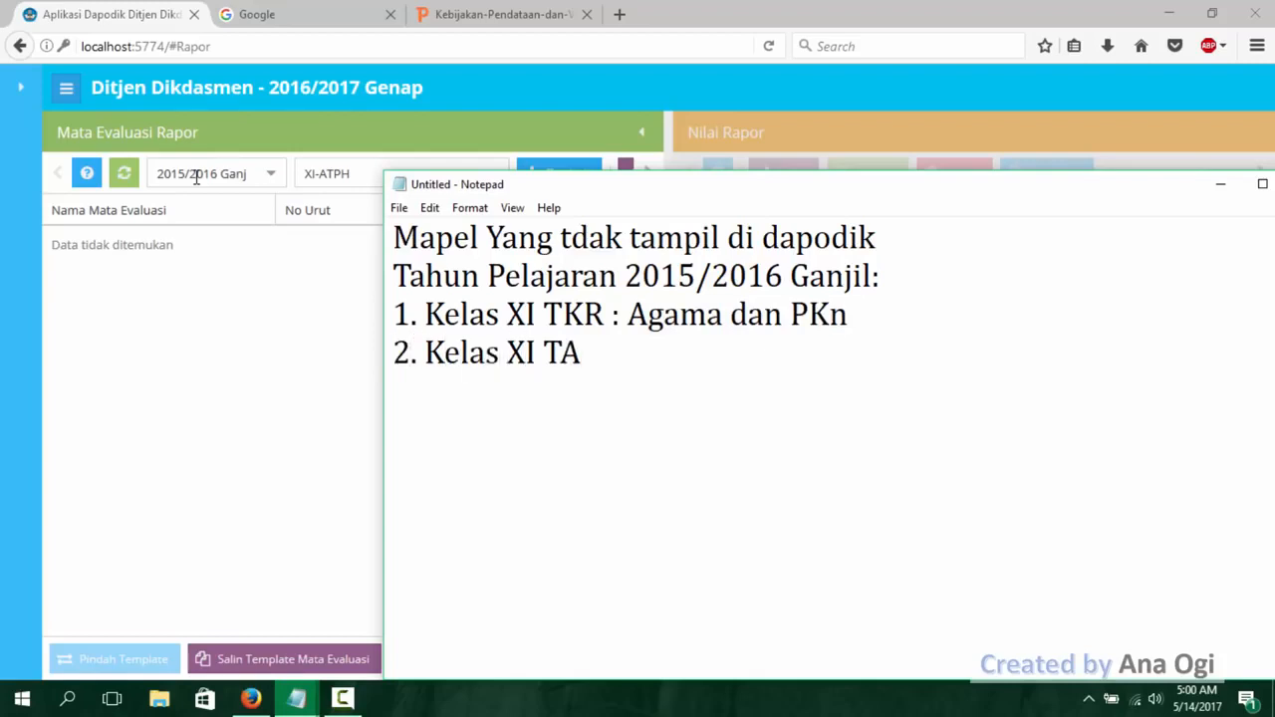
type("B : Aag")
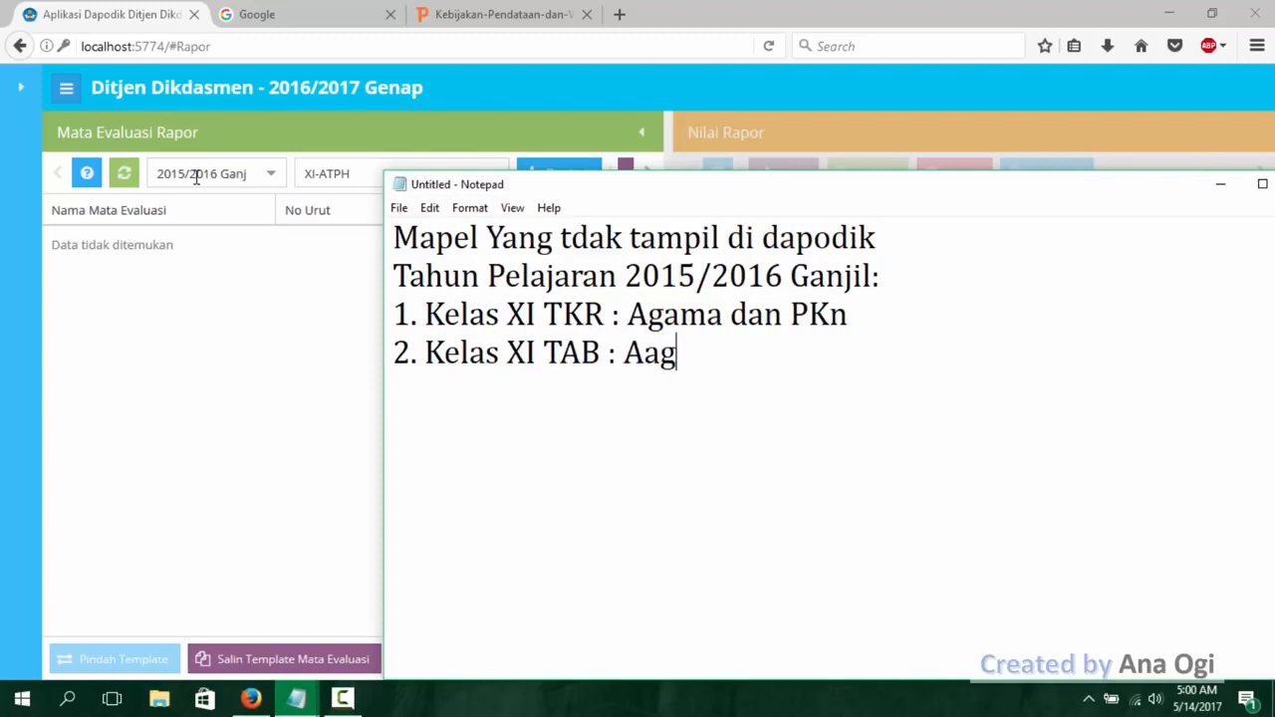
key("BackSpace")
key("BackSpace")
type("gama dan ")
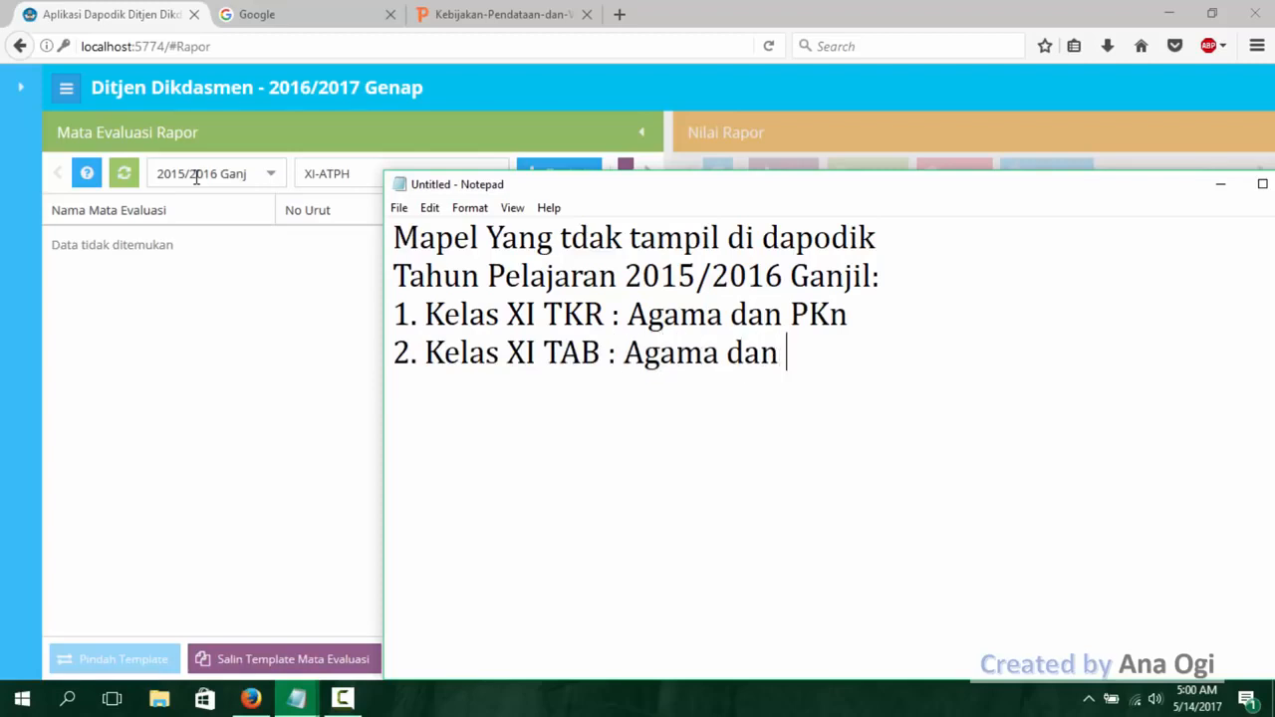
type("PKn ")
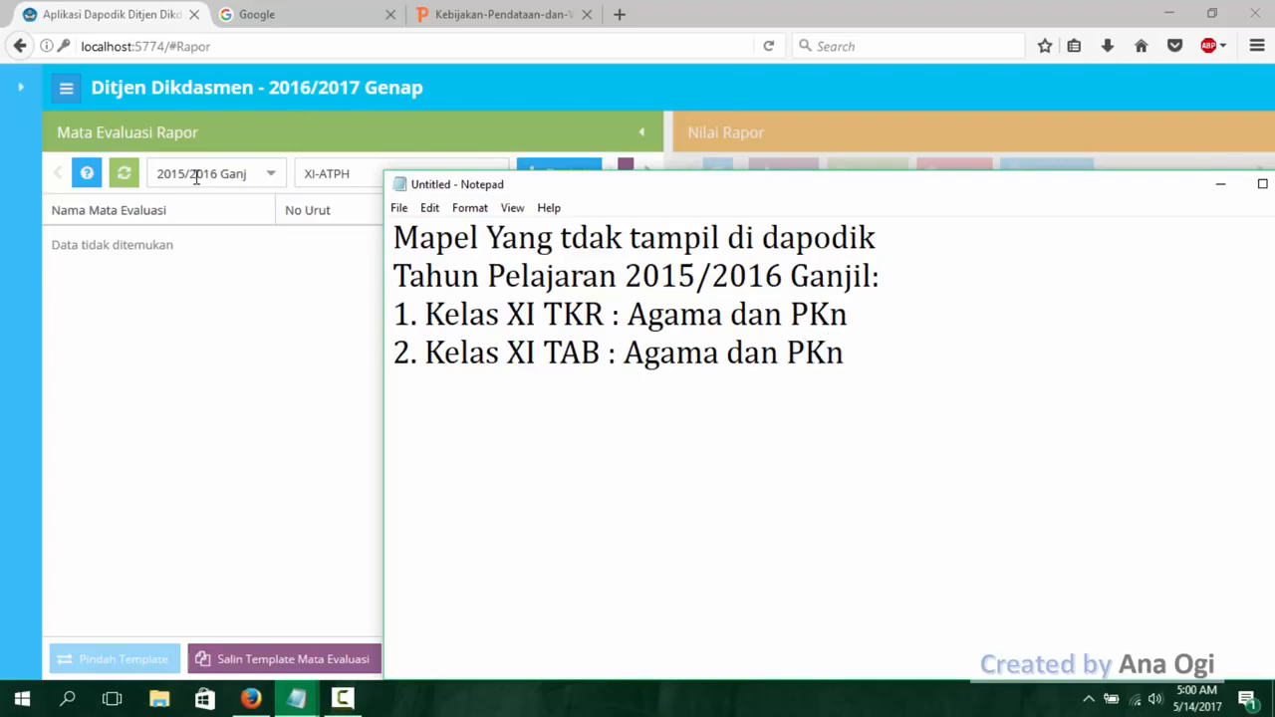
type("3. Kelas XI ATPH")
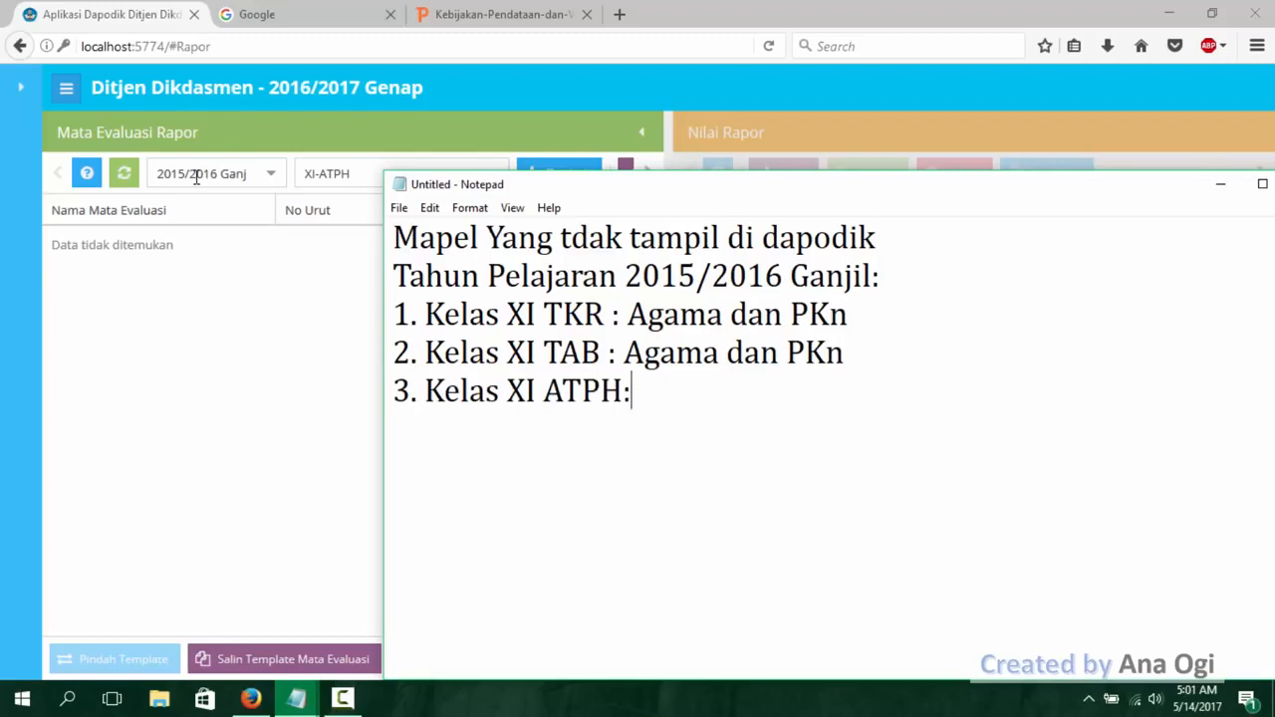
type(": Agama dan PKn")
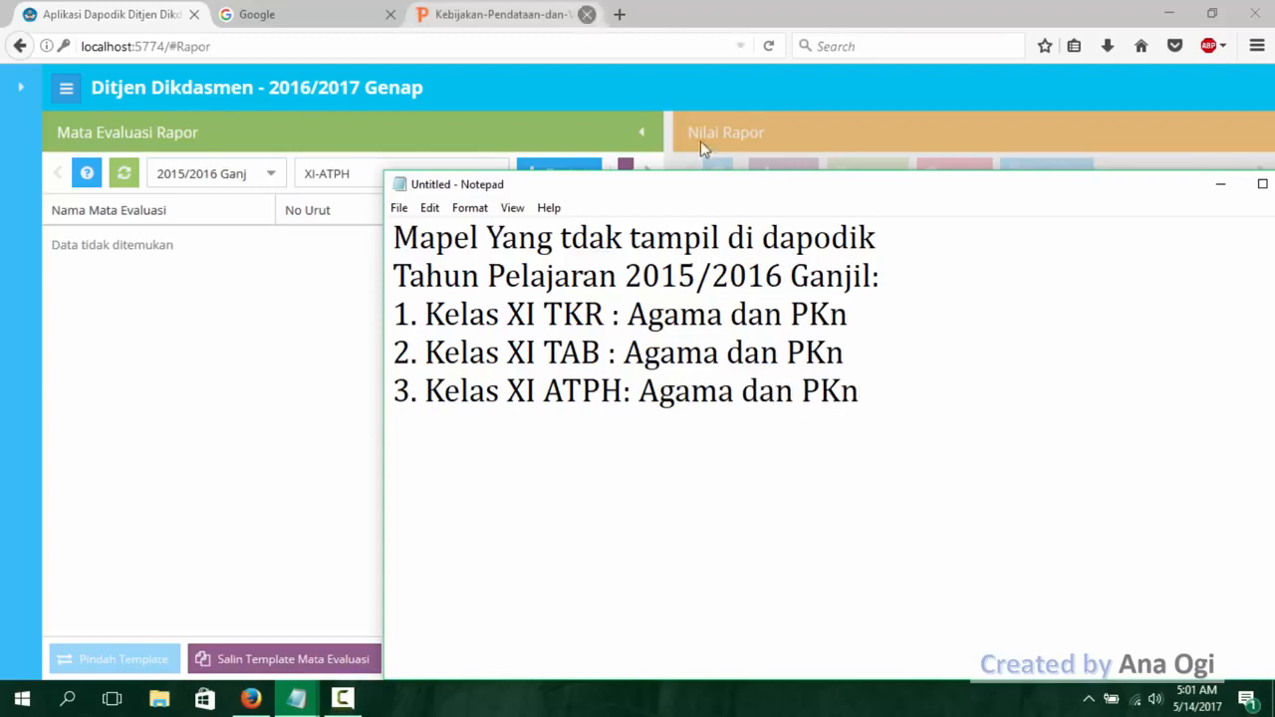
left_click_drag(809, 188, 736, 166)
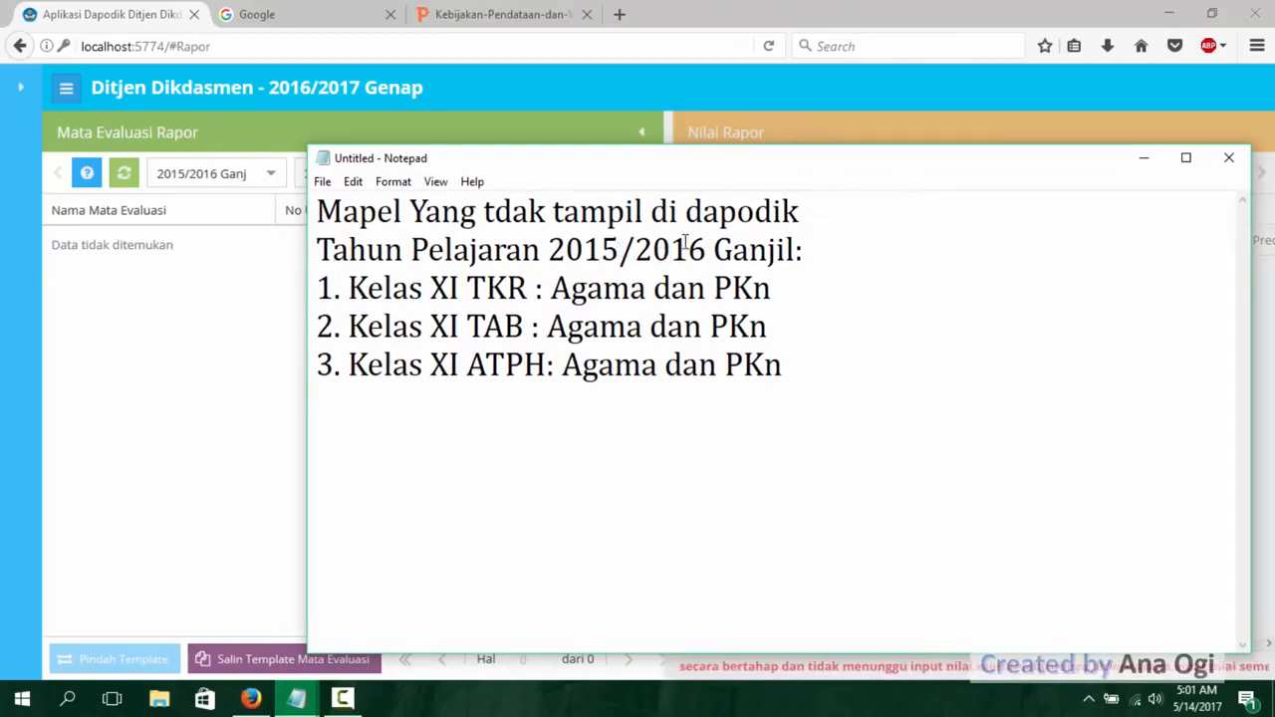
- Minimize the note, expand Dapodik's navigation menu, and log out with Keluar
left_click(1144, 160)
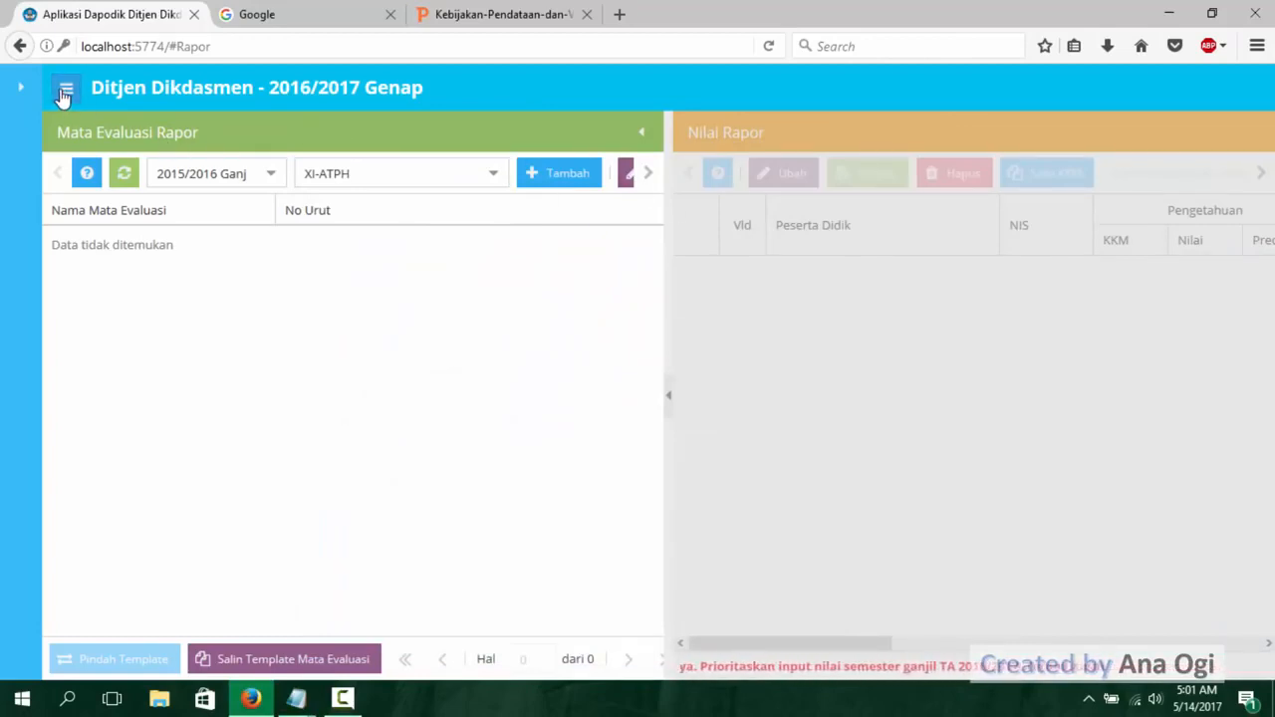
left_click(24, 92)
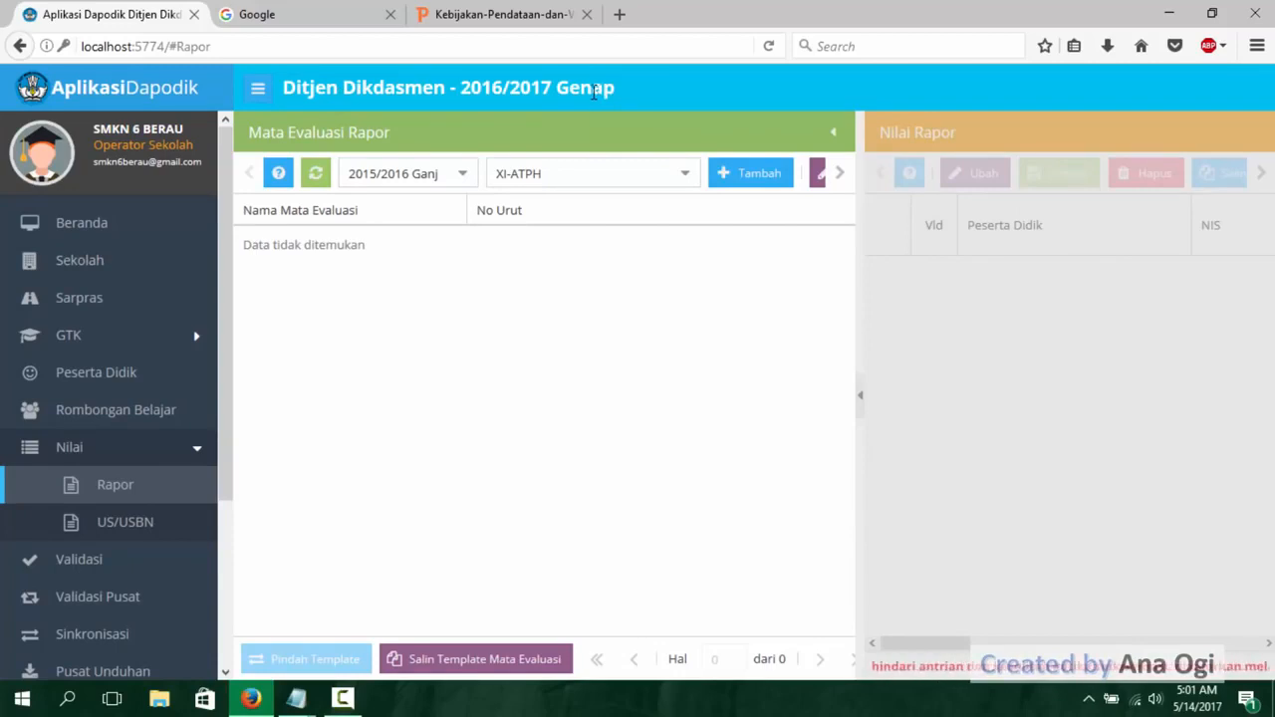
scroll(228, 479, "down", 3)
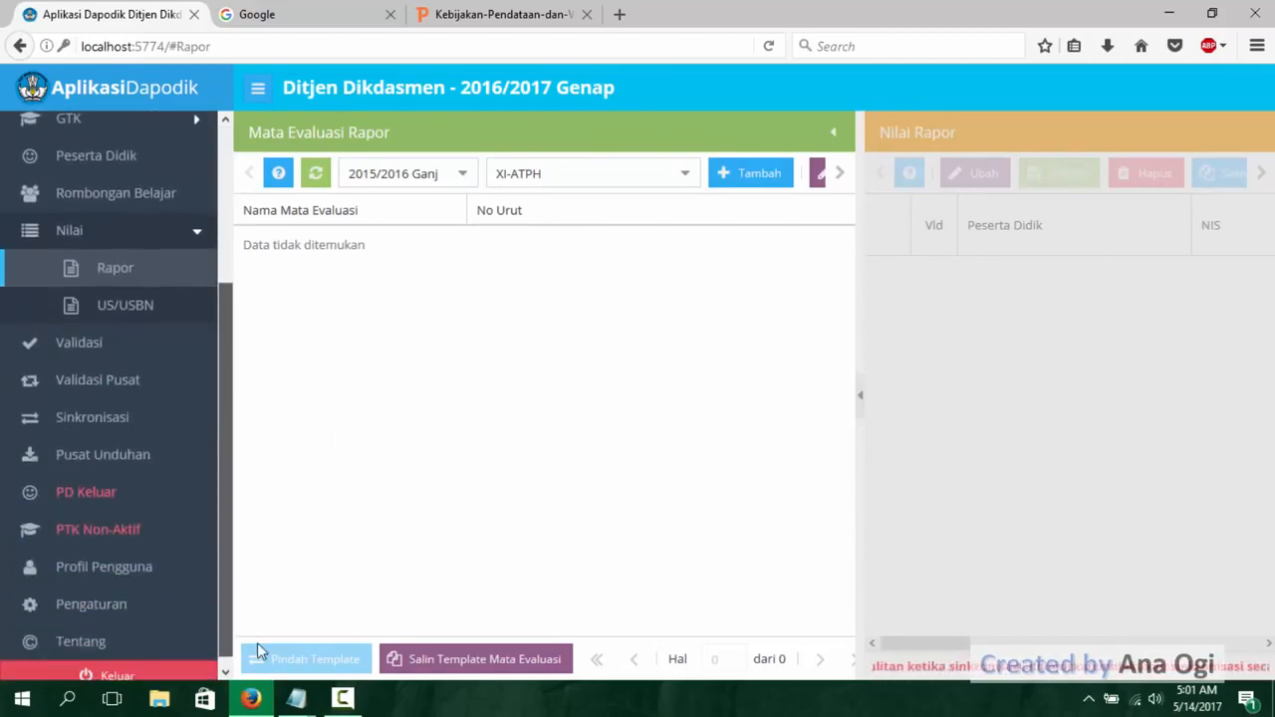
left_click(150, 673)
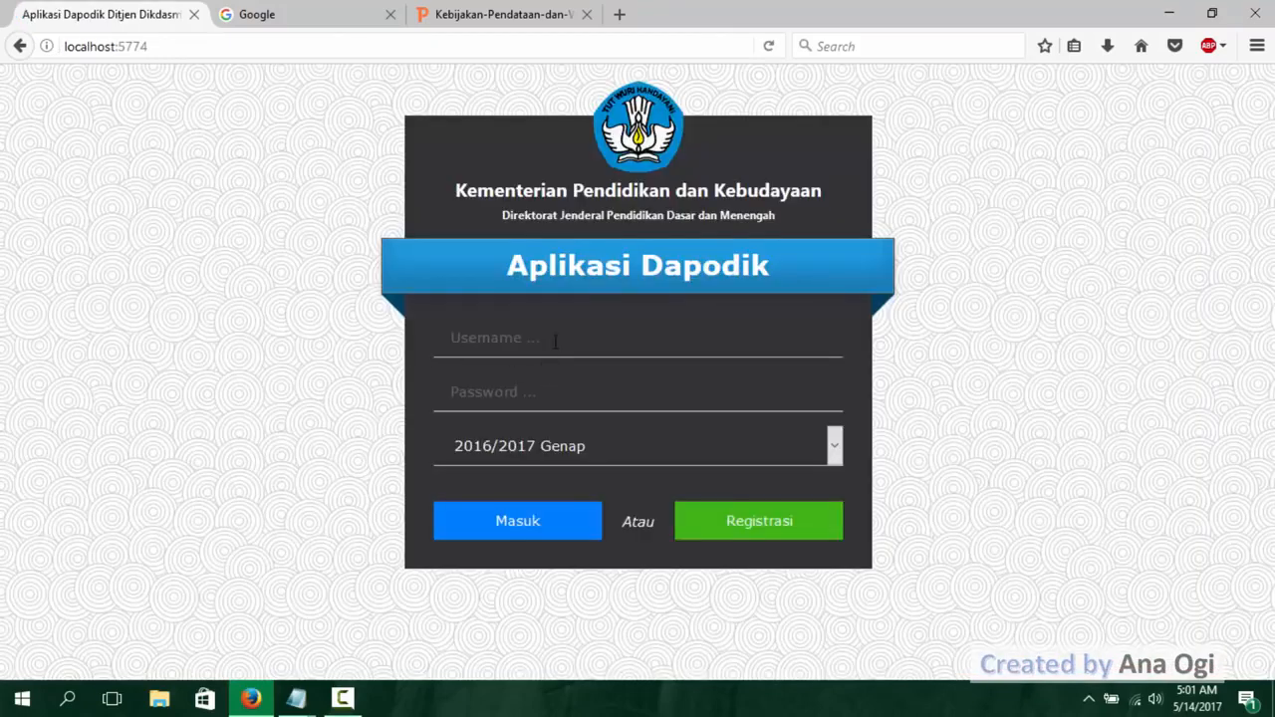
- Check the missing-subjects note for the target semester 2015/2016 Ganjil
left_click(556, 342)
left_click(308, 695)
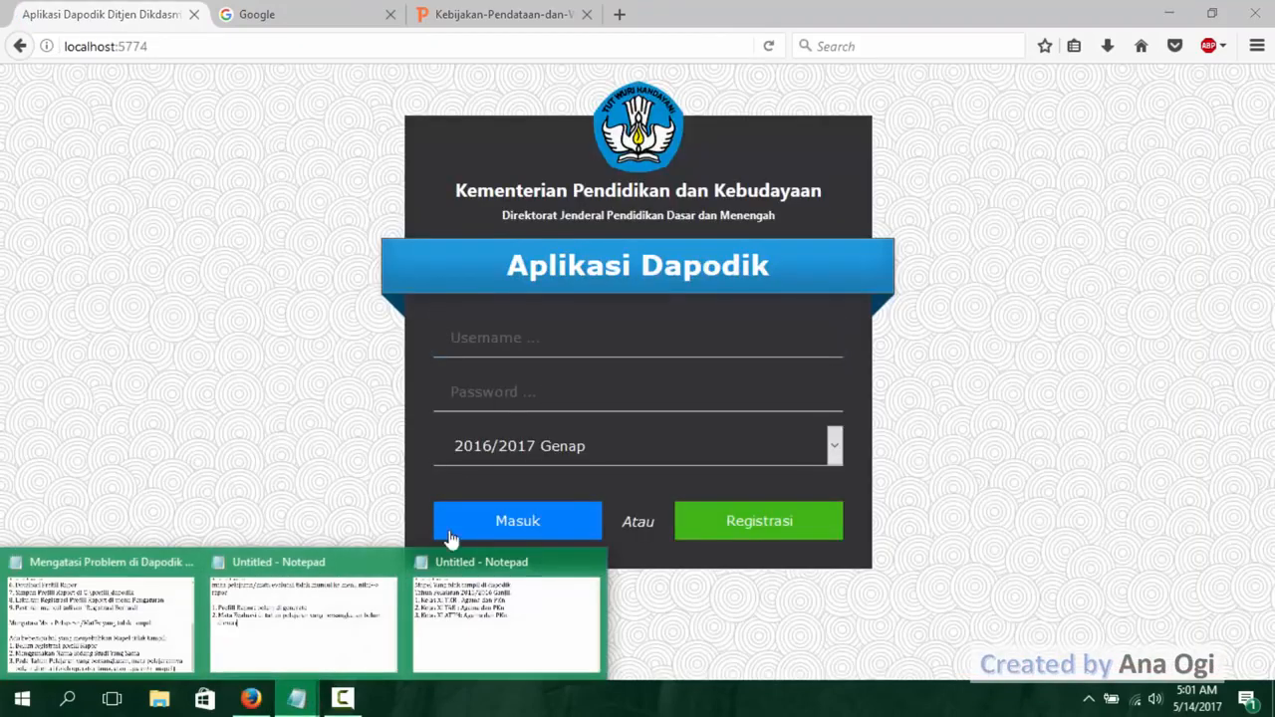
left_click(541, 564)
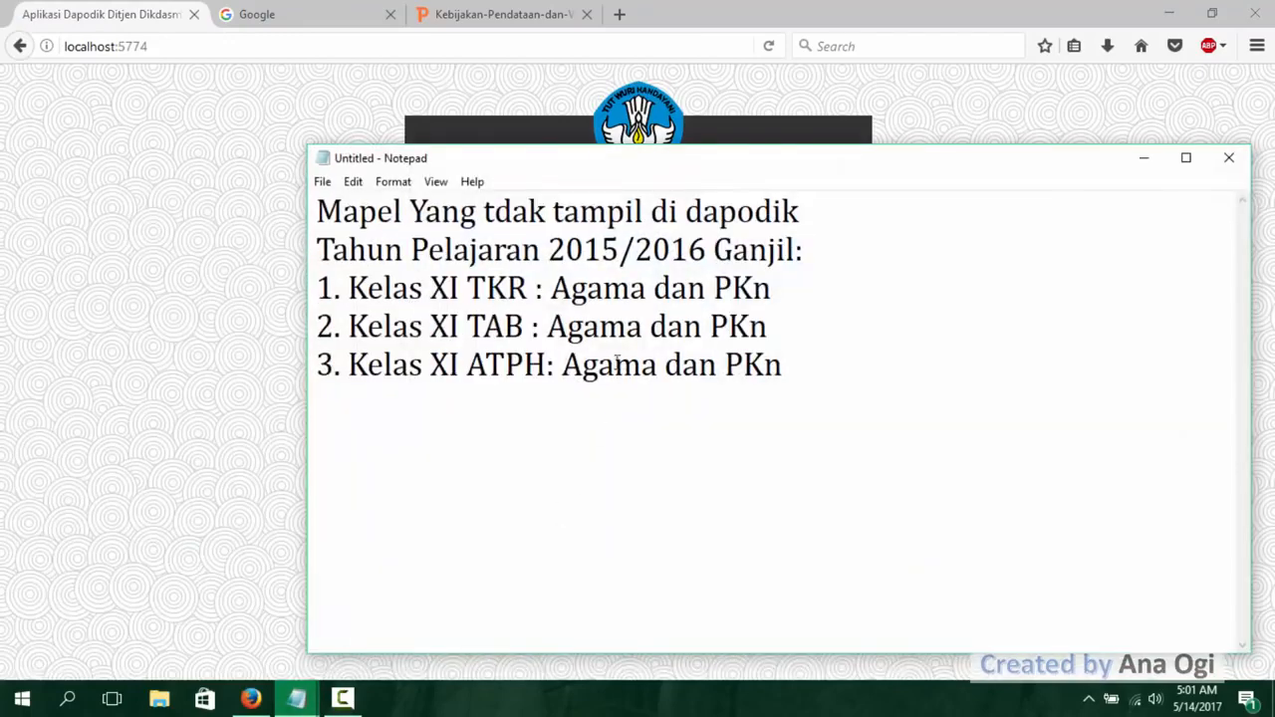
left_click_drag(548, 249, 794, 249)
left_click(794, 125)
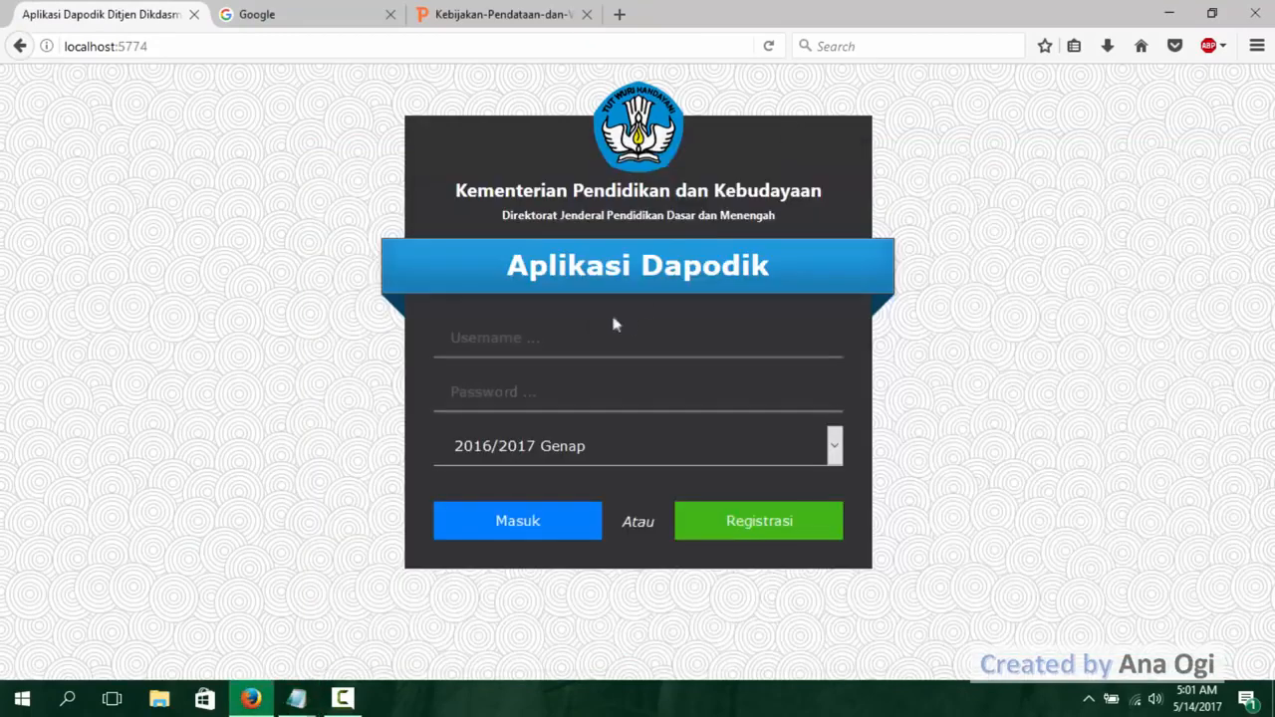
- Enter the remembered username and the account password on the login page
type("na")
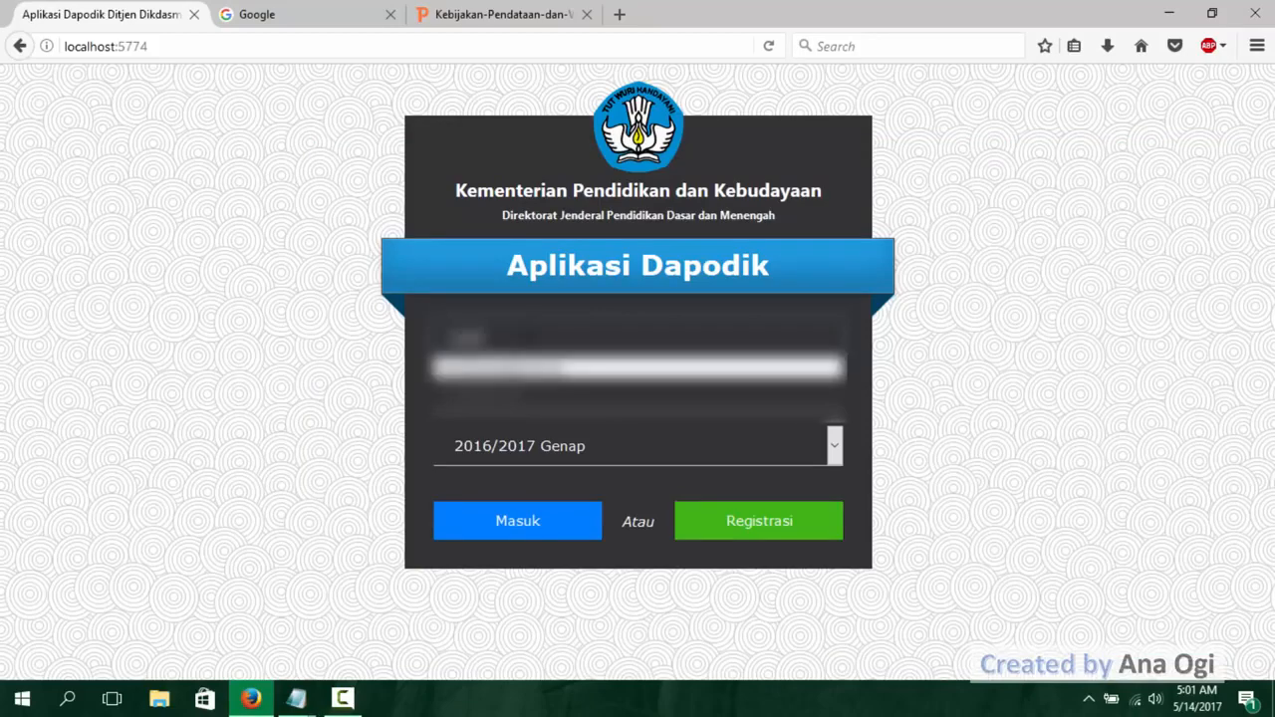
key("Down")
key("Return")
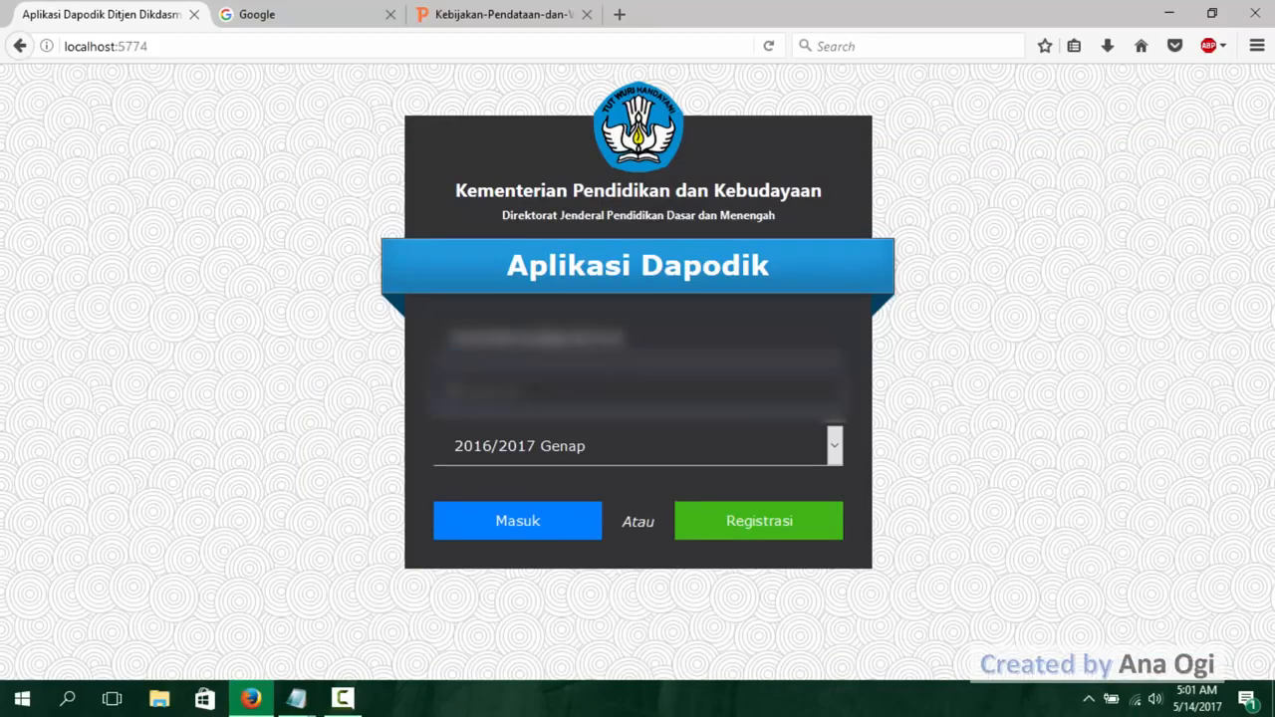
type("•••••••••")
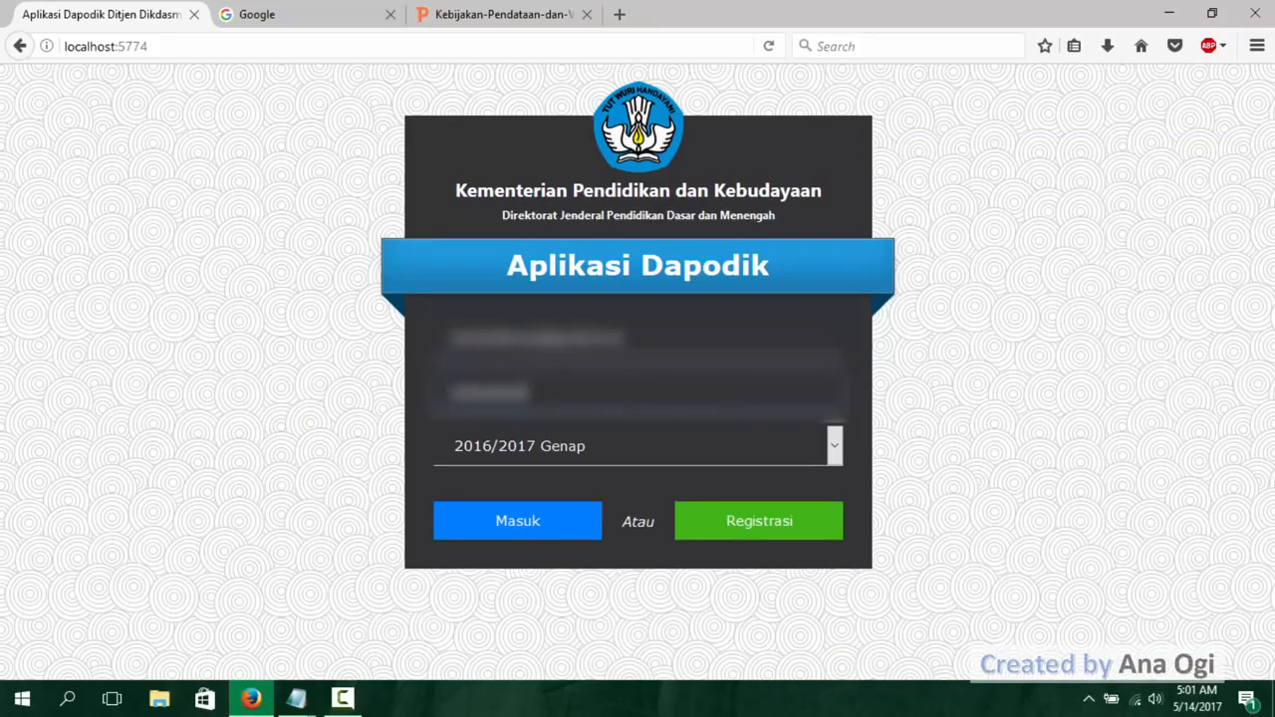
- Choose semester 2015/2016 Ganjil after re-checking the note, and sign in
left_click(833, 447)
left_click(833, 447)
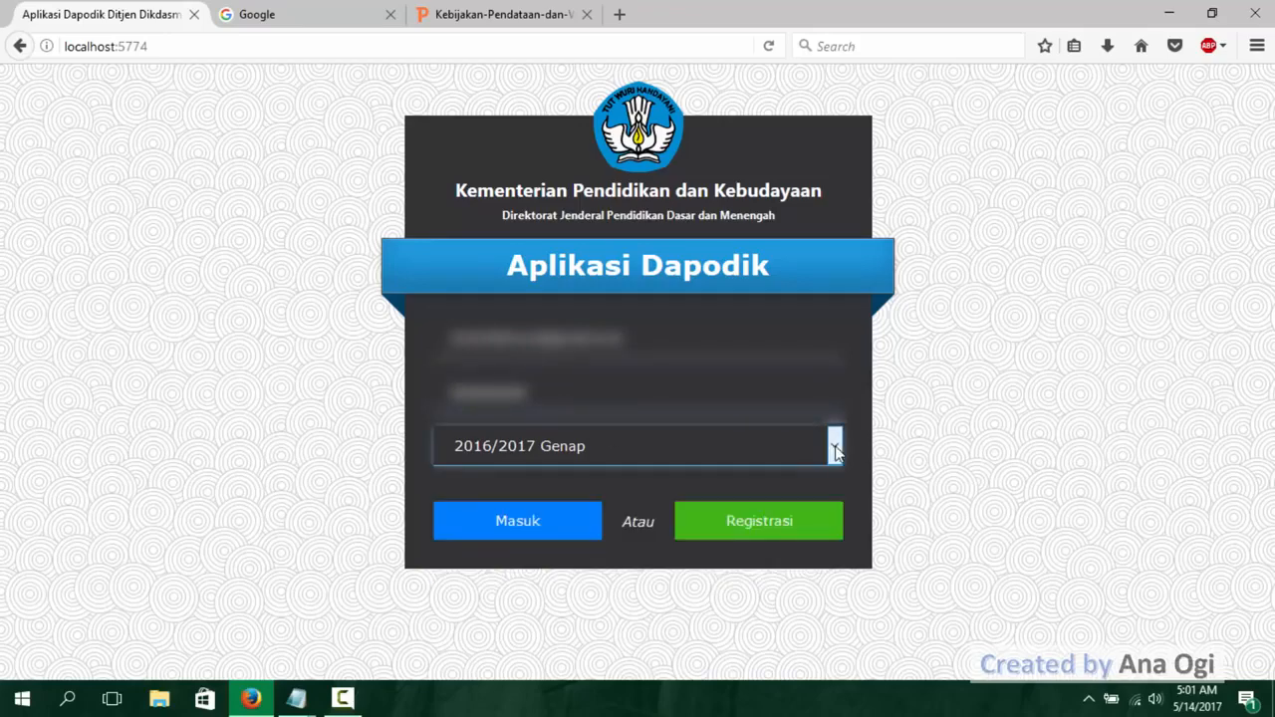
left_click(296, 698)
left_click(518, 608)
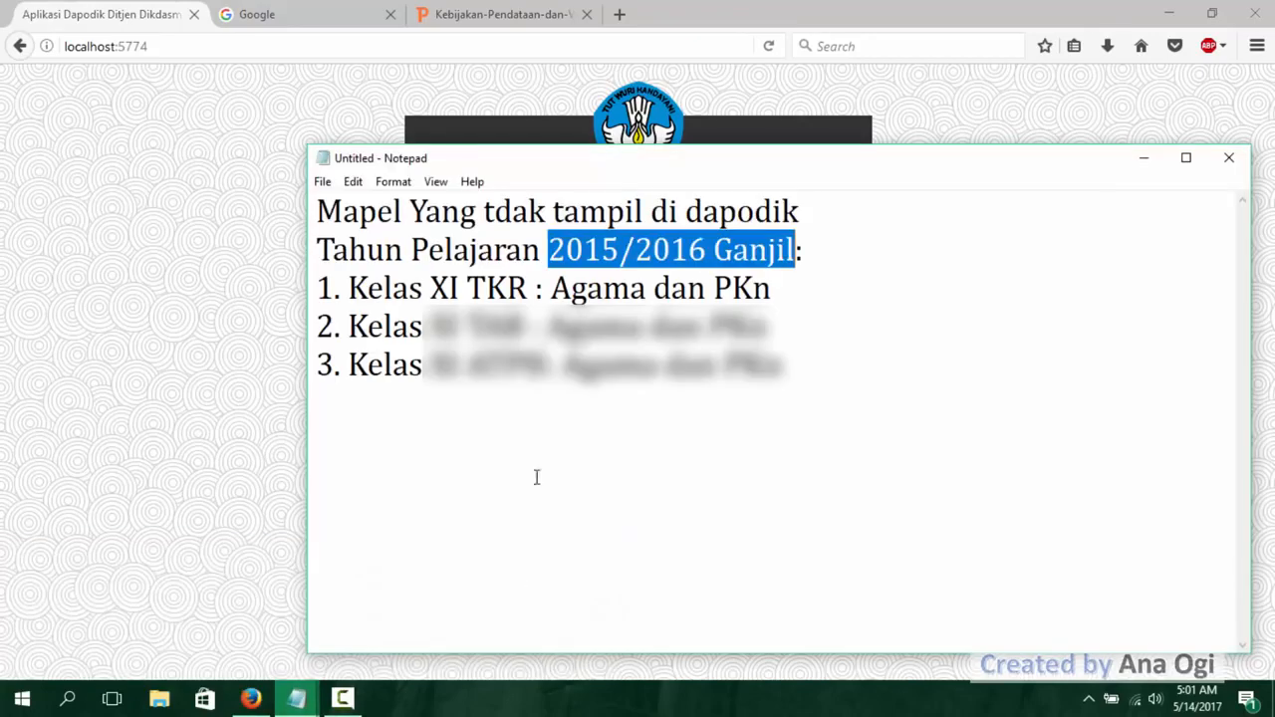
left_click(594, 291)
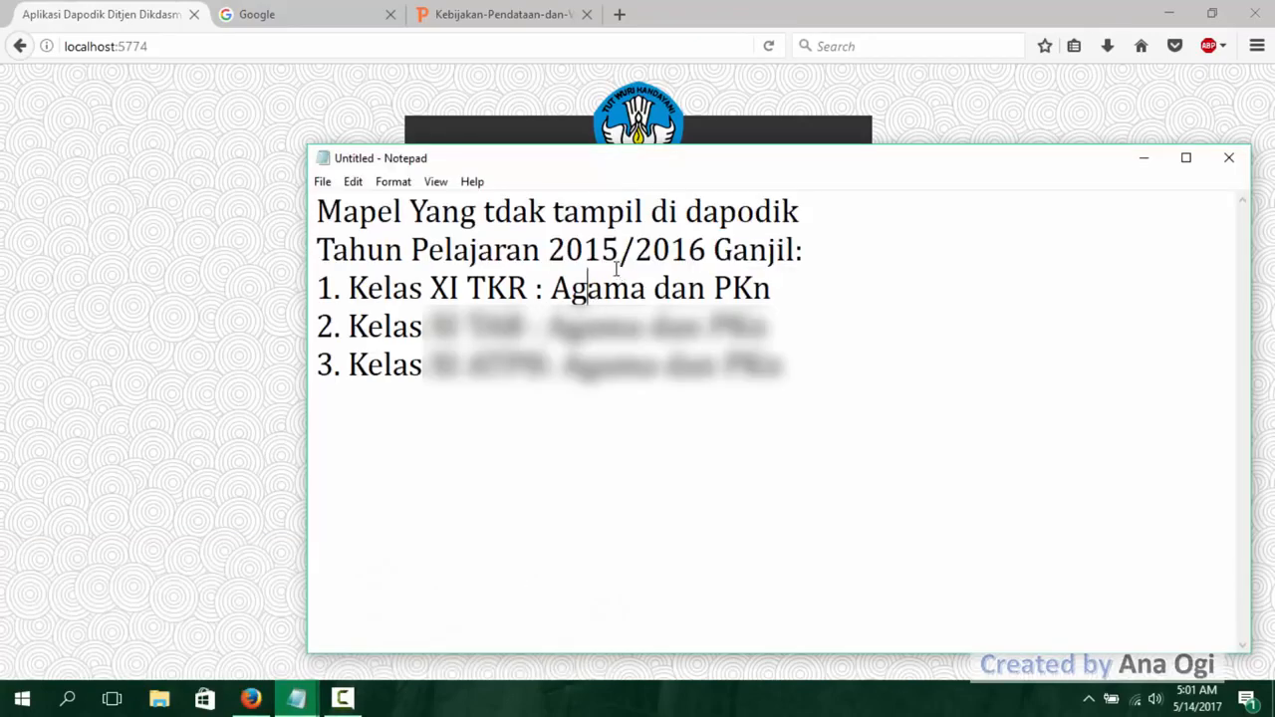
left_click(747, 249)
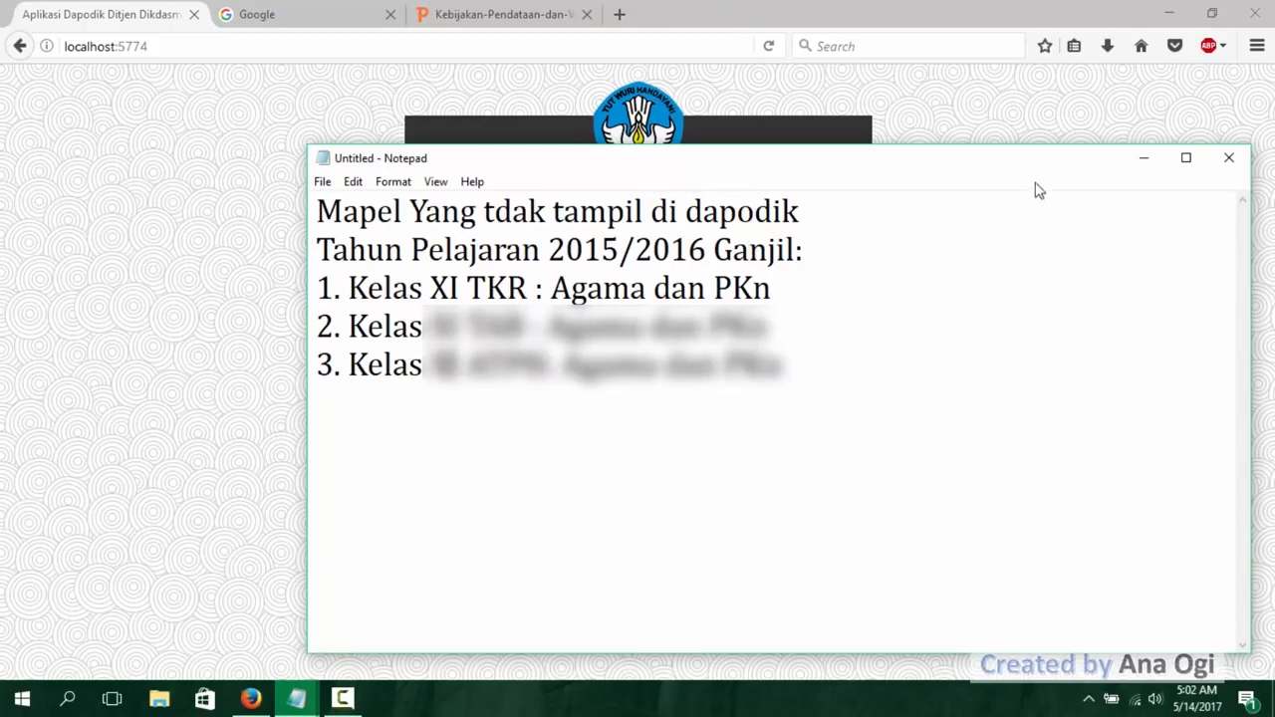
left_click(1146, 159)
left_click(835, 447)
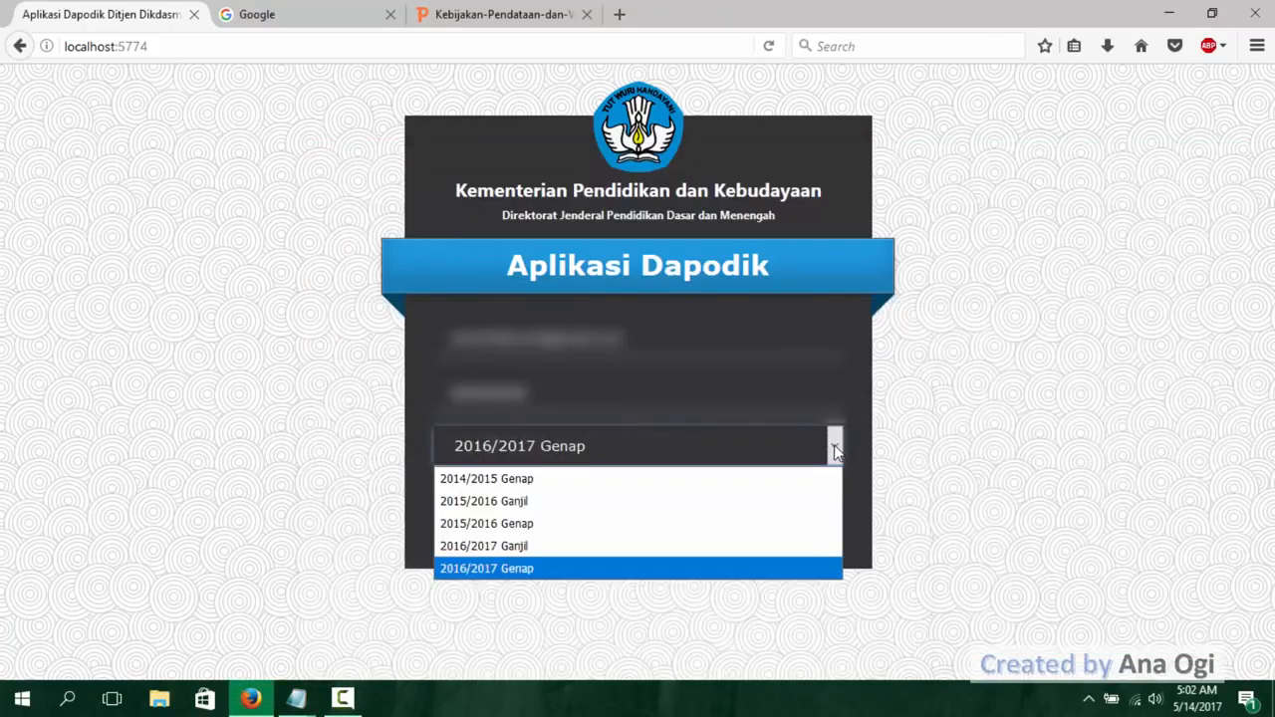
left_click(552, 502)
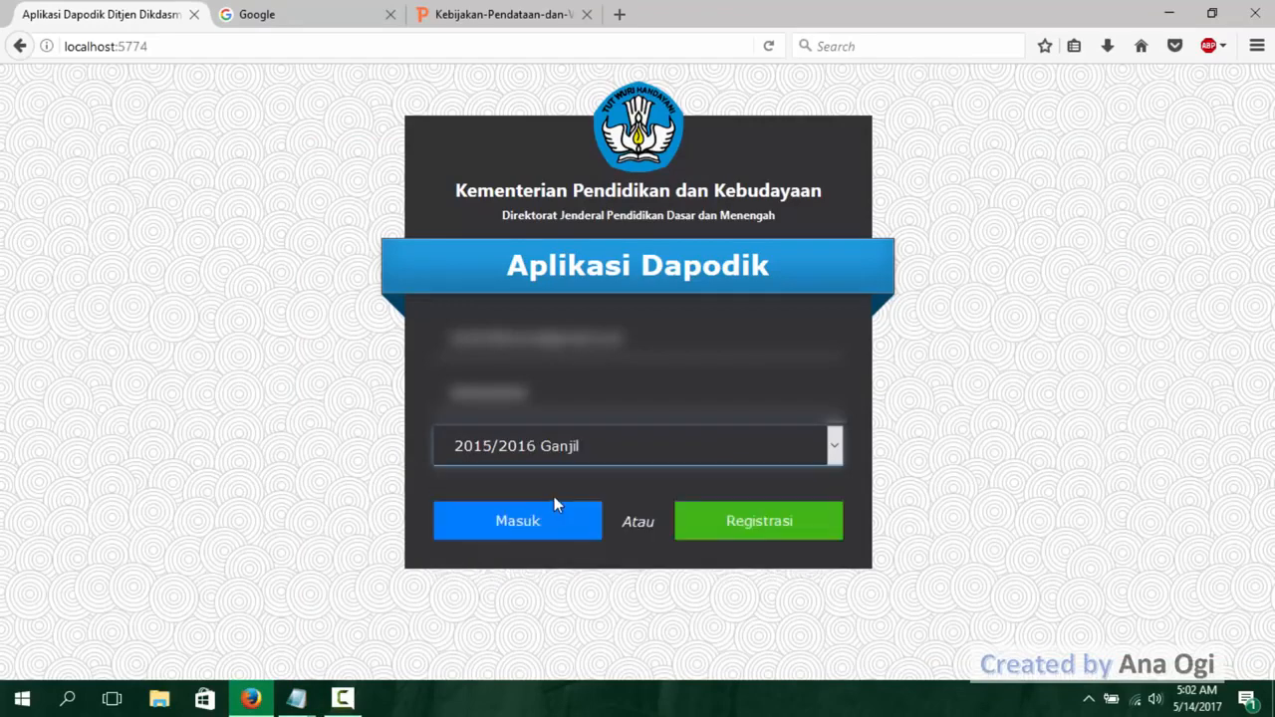
left_click(541, 524)
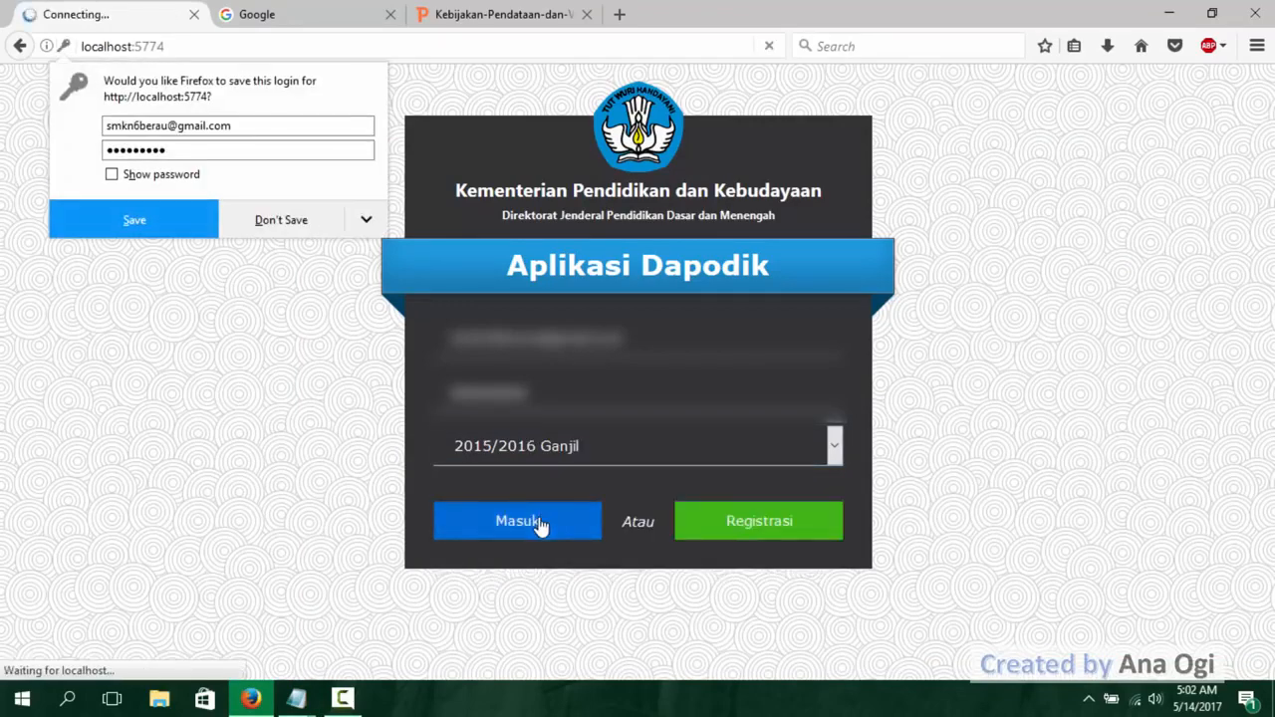
- Decline saving the login, close the version welcome notice, and briefly check the missing-subjects note
left_click(302, 225)
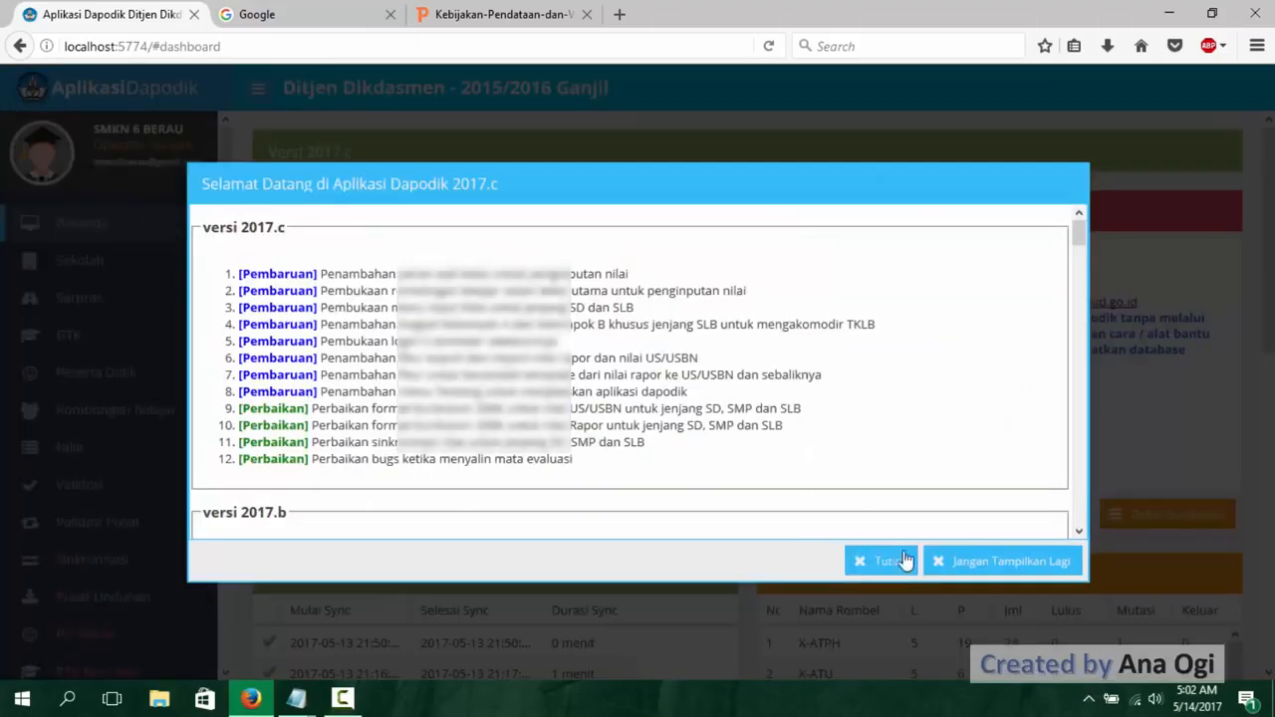
left_click(886, 561)
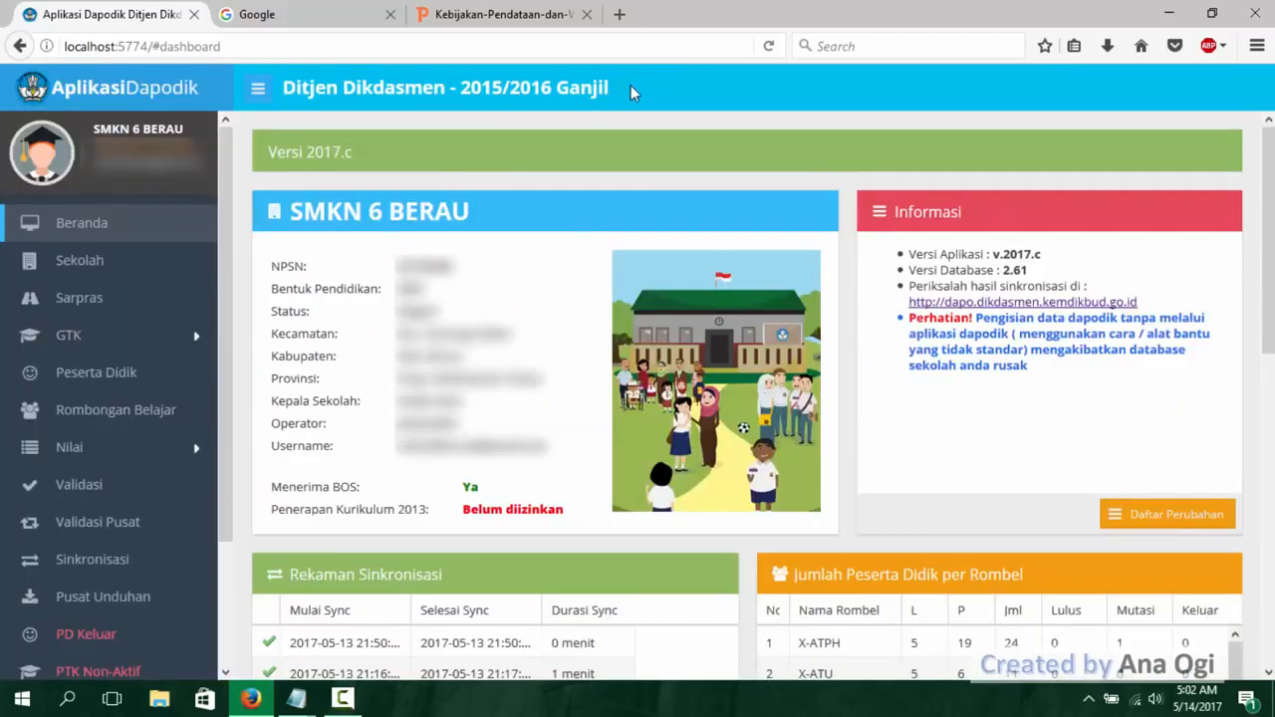
mouse_move(296, 699)
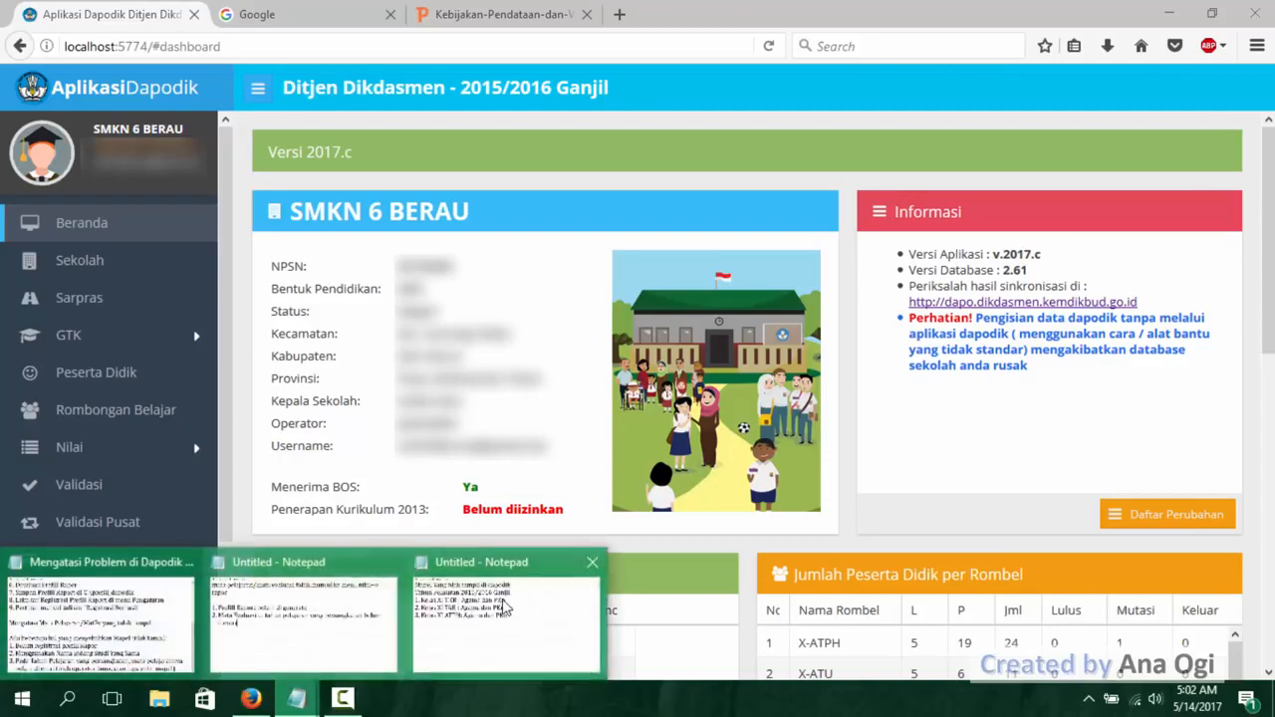
left_click(503, 607)
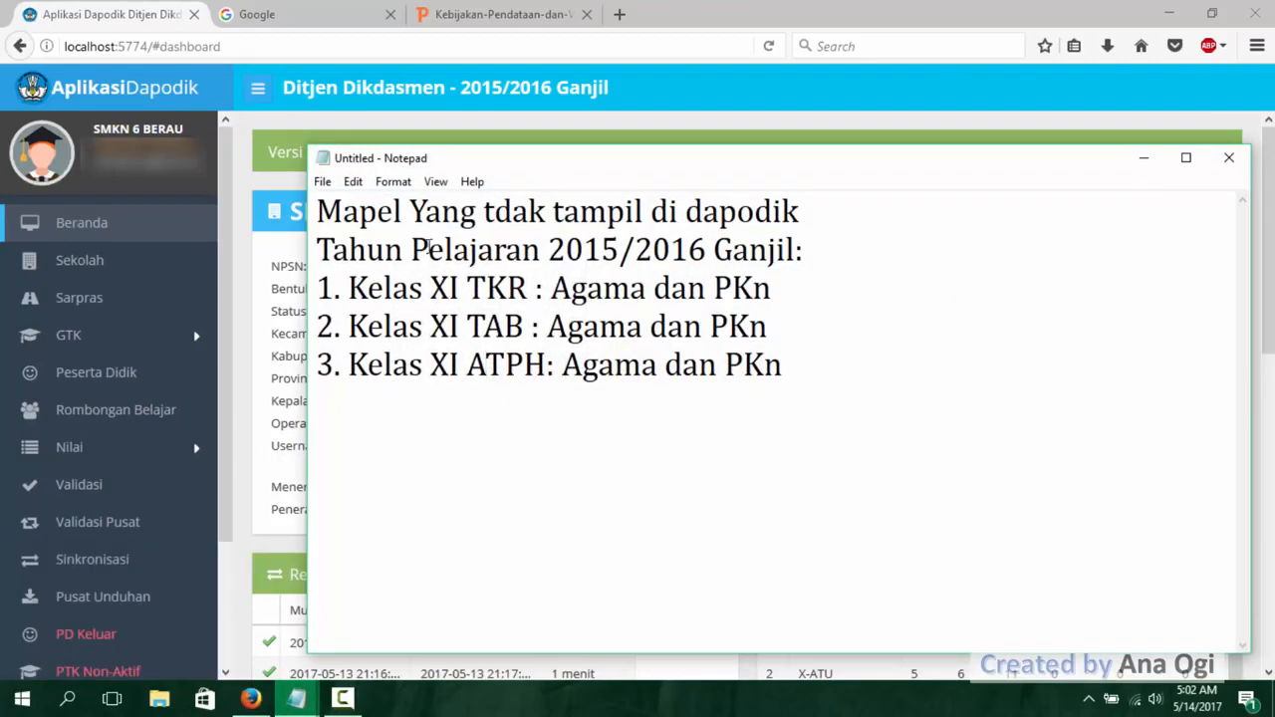
left_click(116, 22)
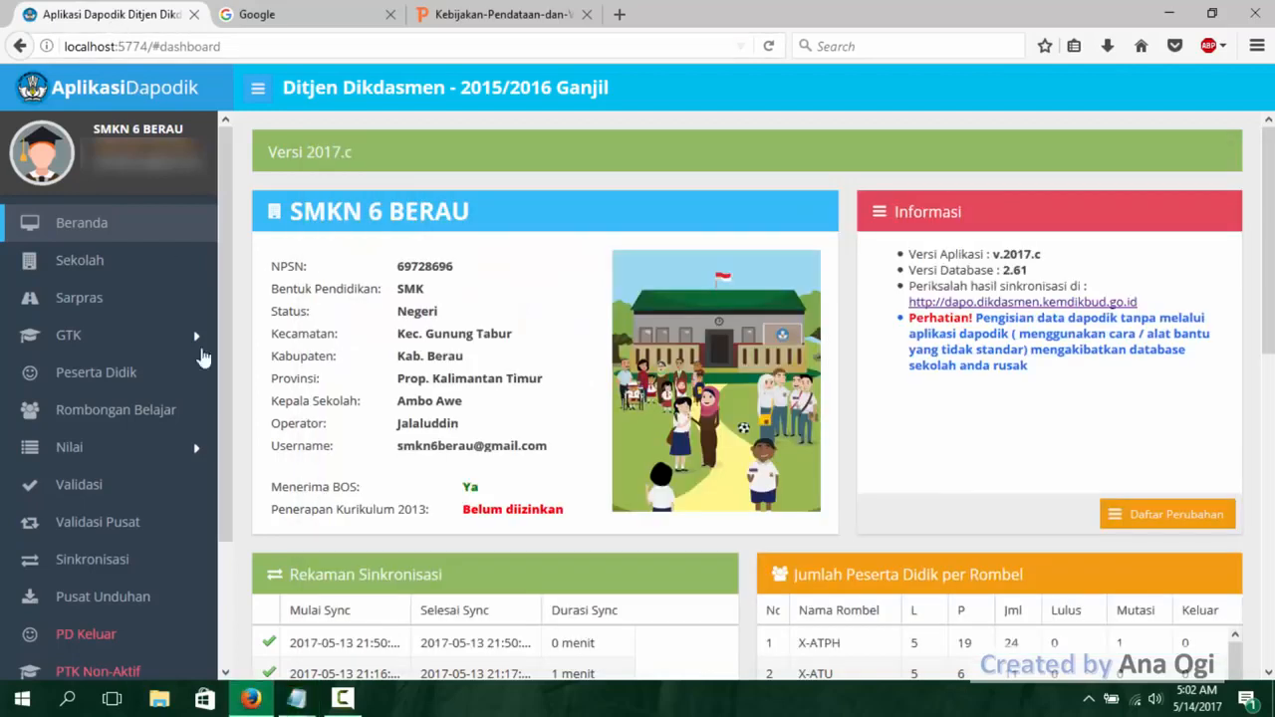
- Open Rombongan Belajar, confirm XI TKR lacks Agama and PKn in the note, then open XI-TKR's Pembelajaran
left_click(125, 420)
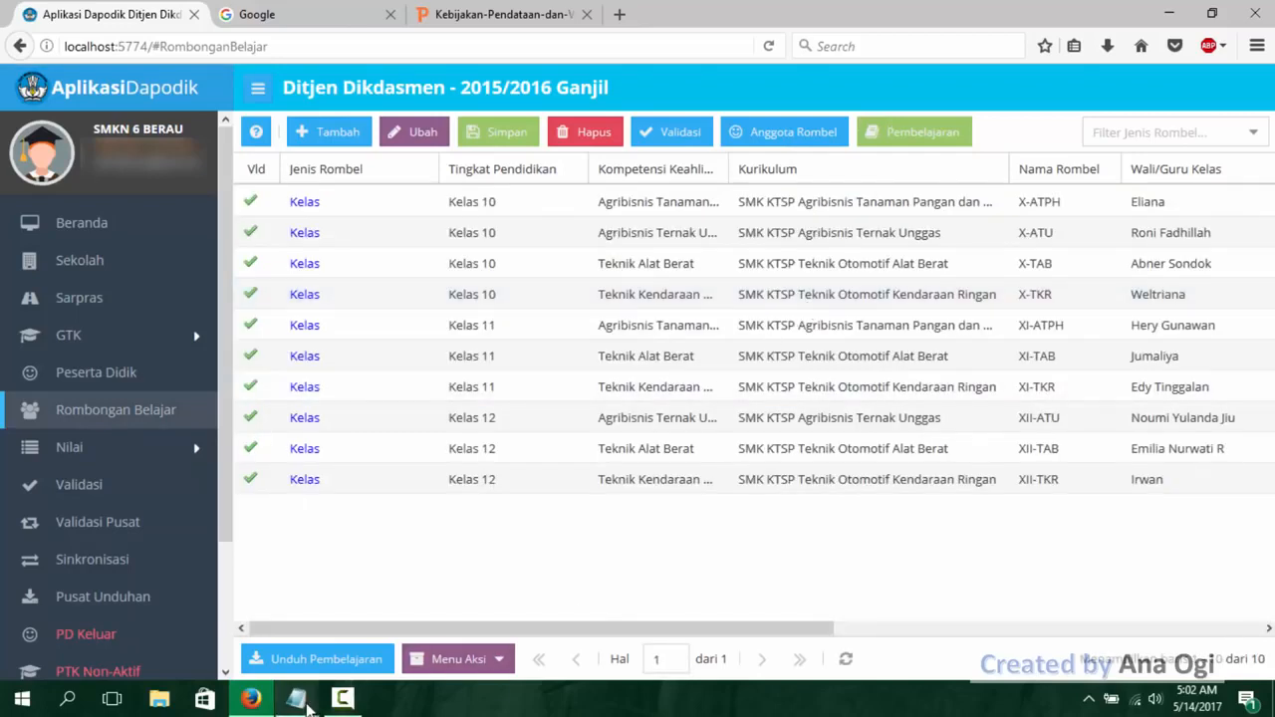
mouse_move(296, 698)
left_click(489, 612)
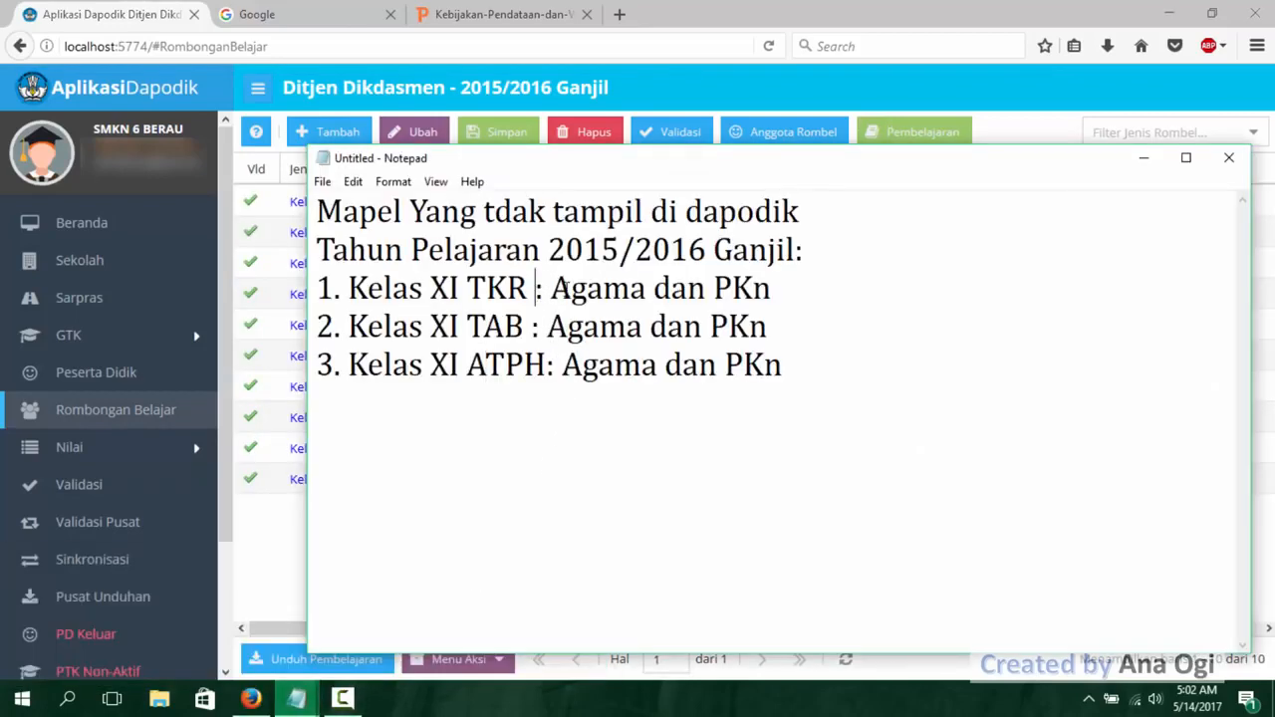
left_click_drag(550, 288, 764, 267)
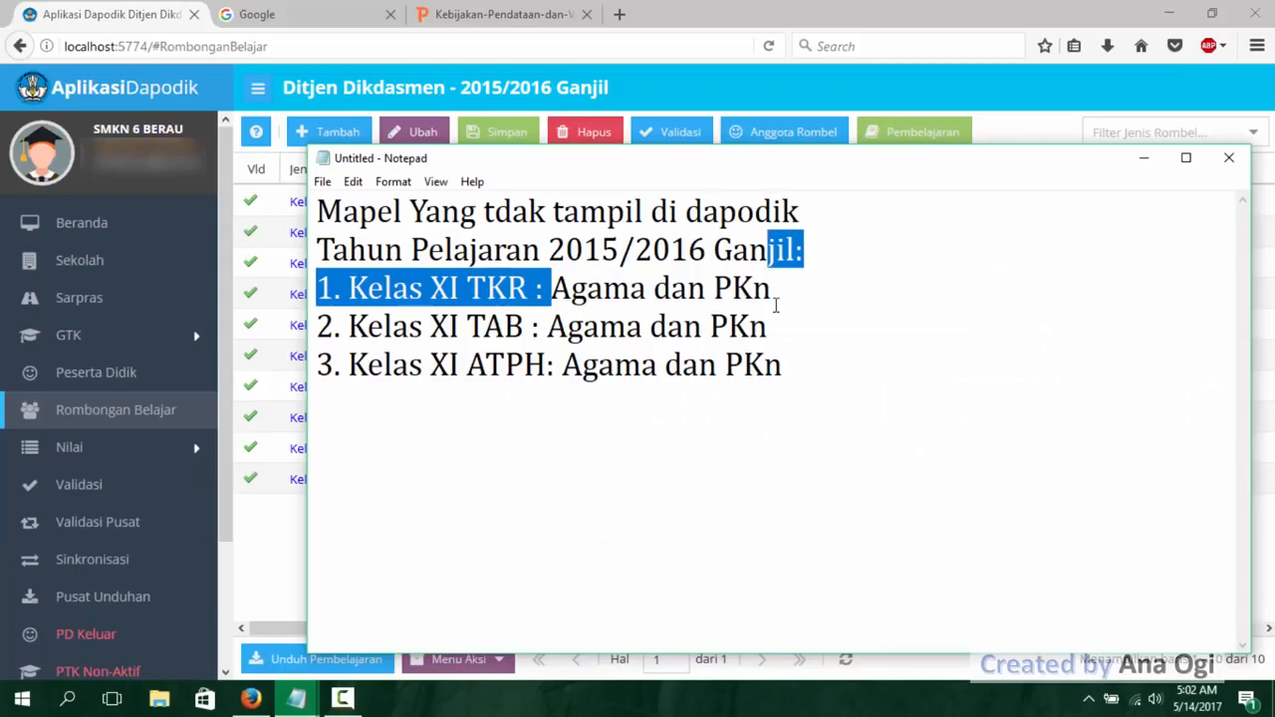
left_click(776, 306)
left_click_drag(551, 288, 800, 285)
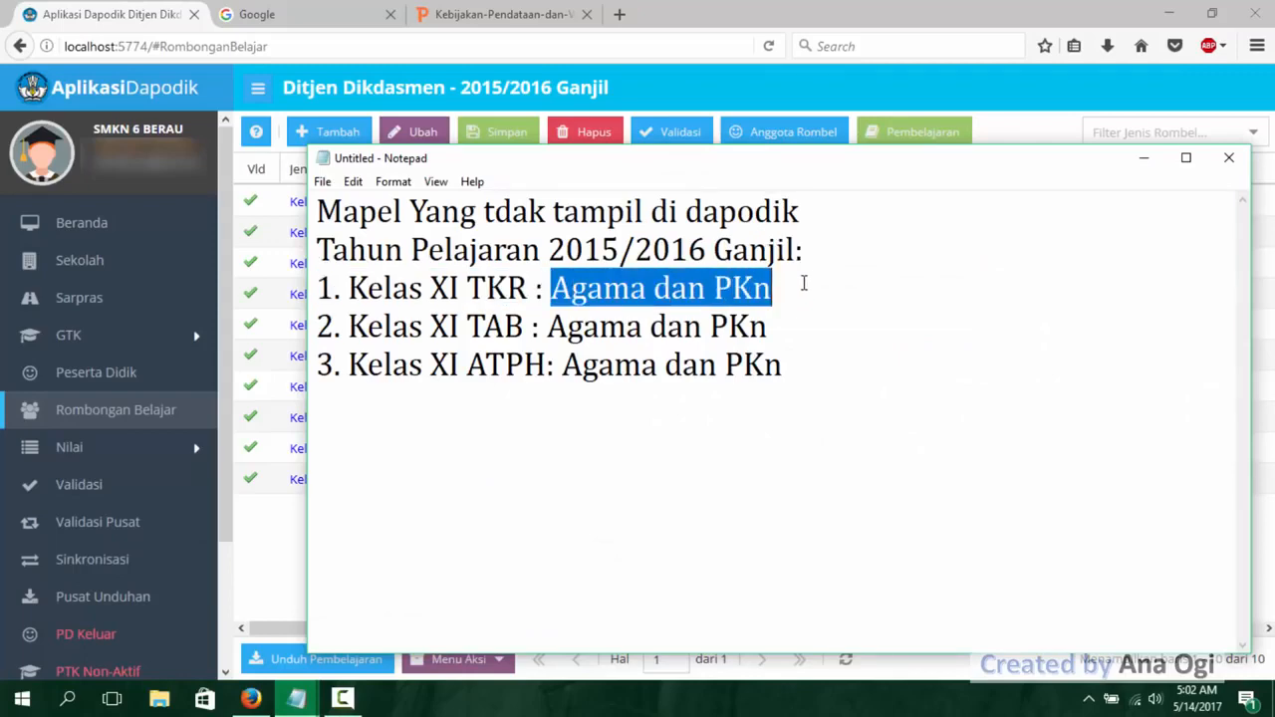
left_click(800, 287)
left_click(1145, 157)
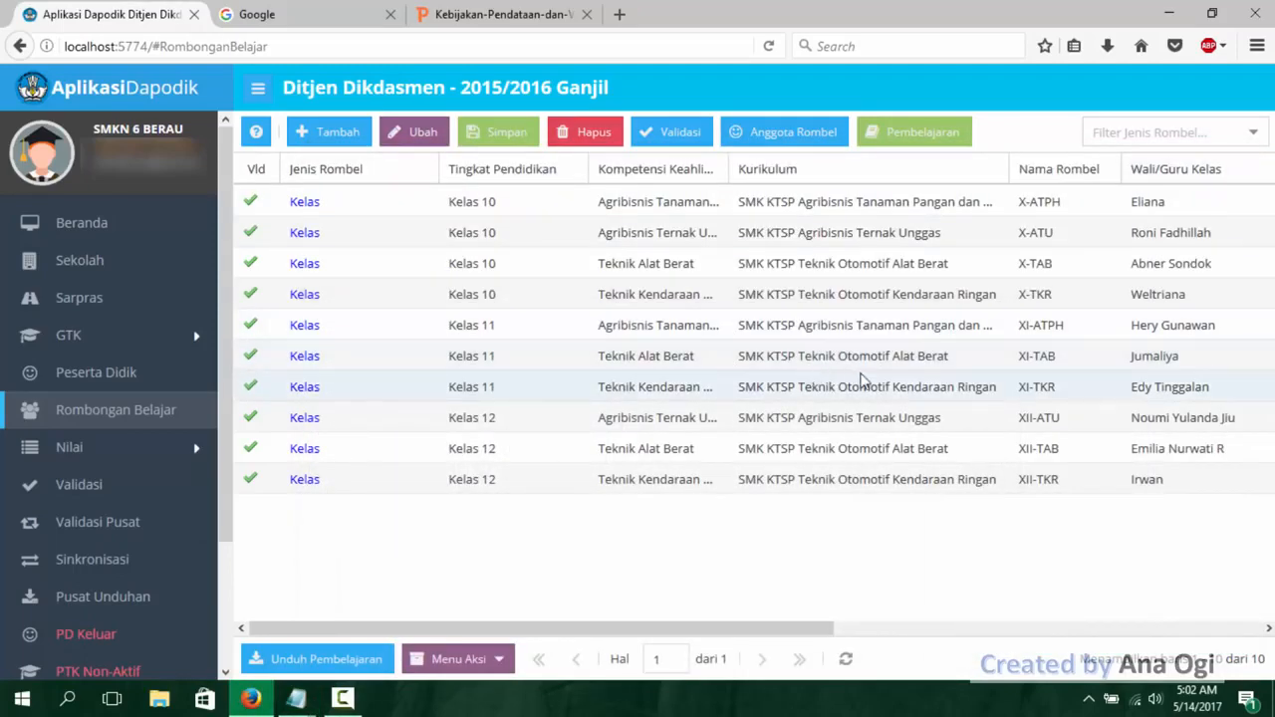
left_click(889, 393)
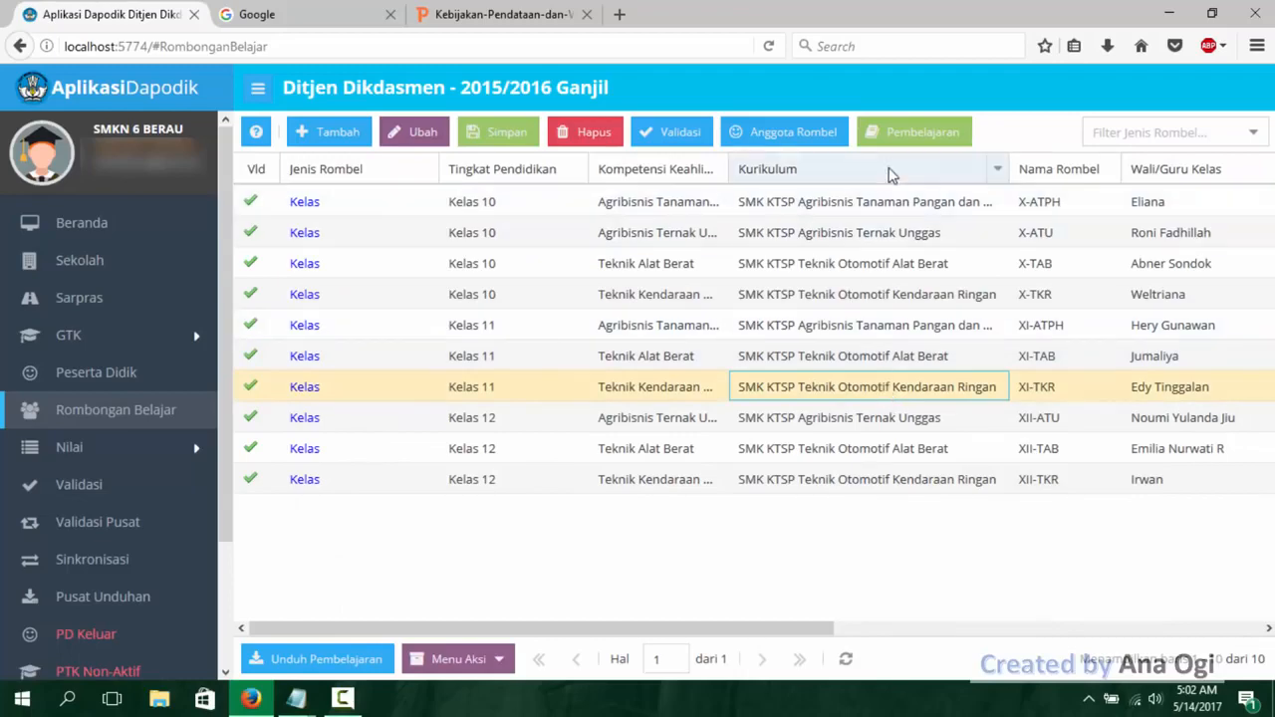
left_click(909, 142)
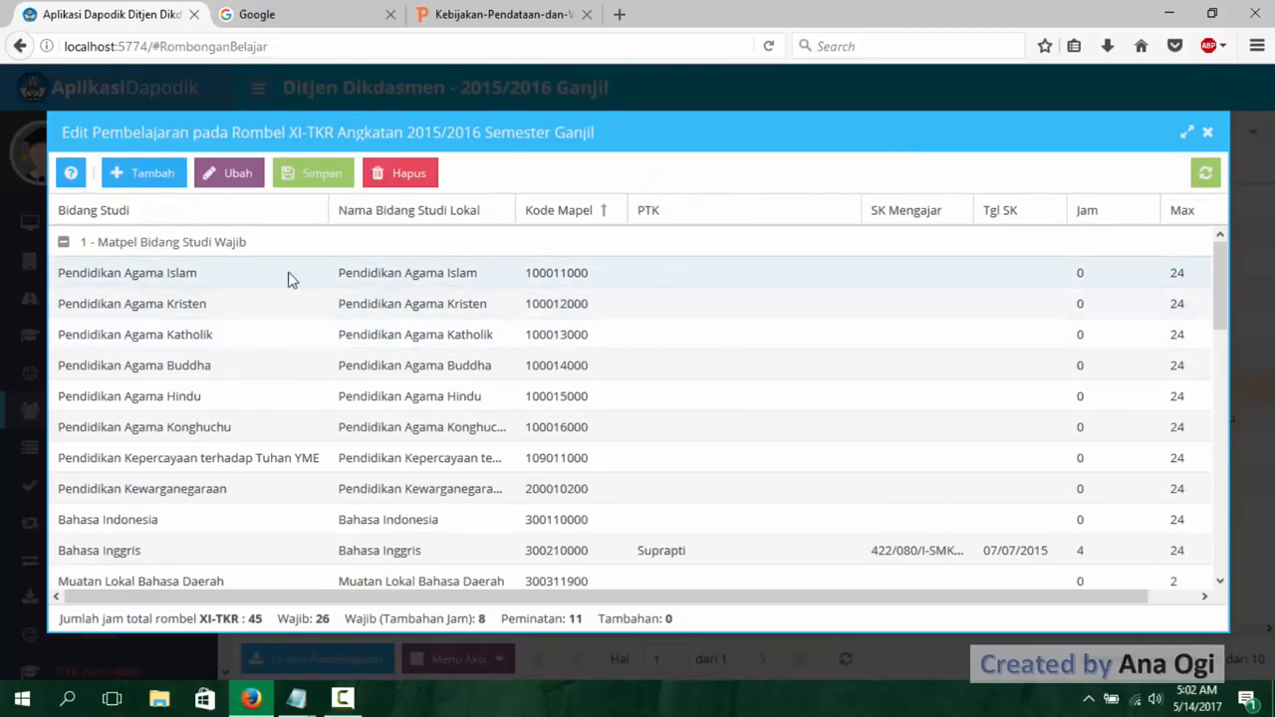
left_click(797, 277)
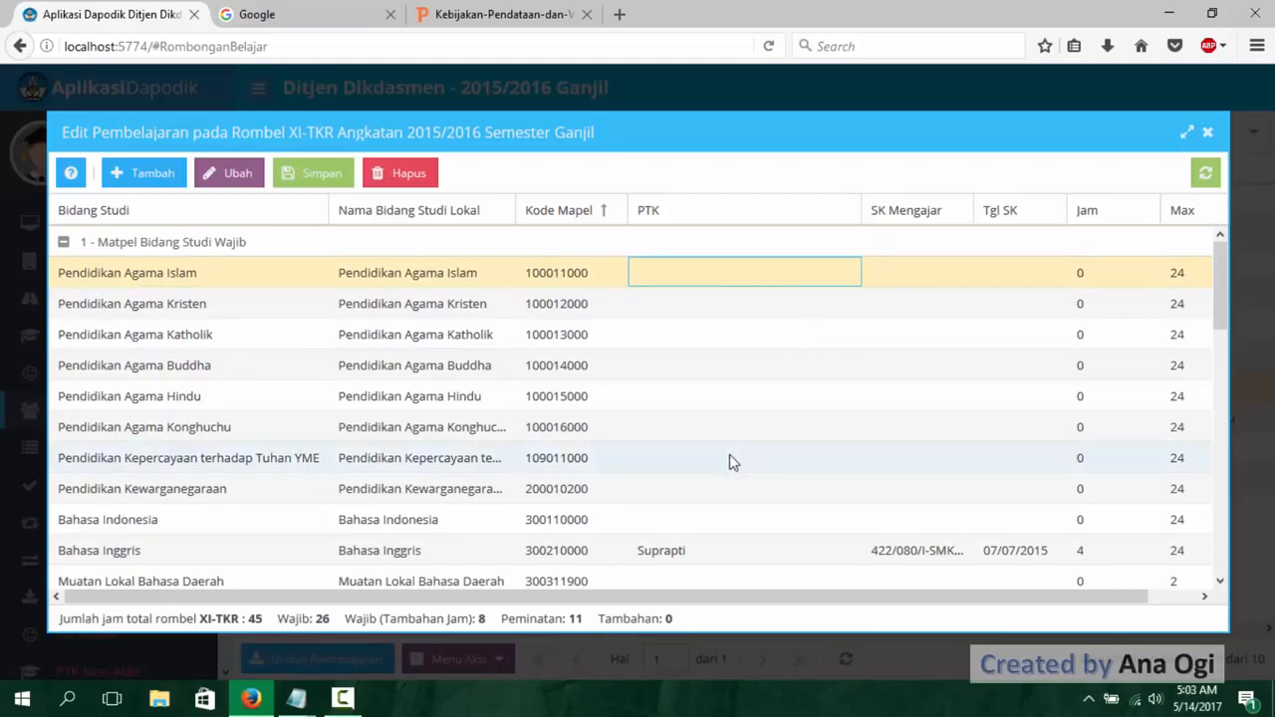
left_click(728, 490)
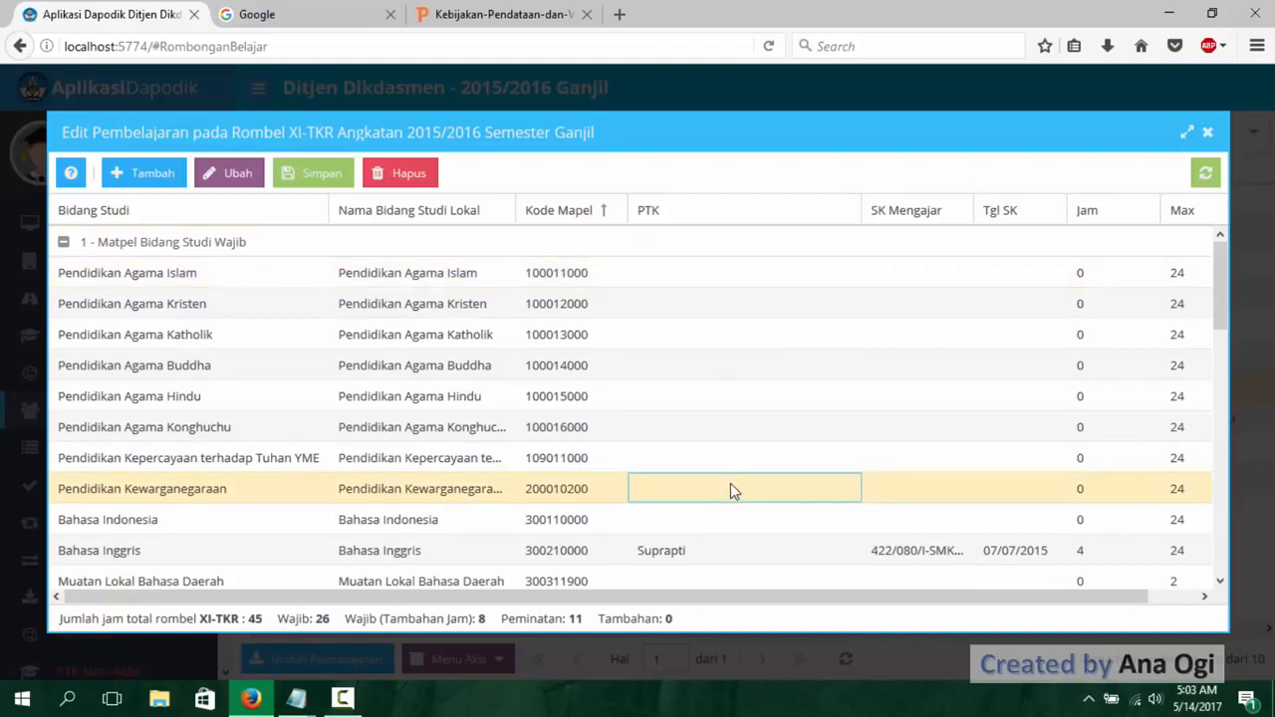
scroll(731, 483, "down", 2)
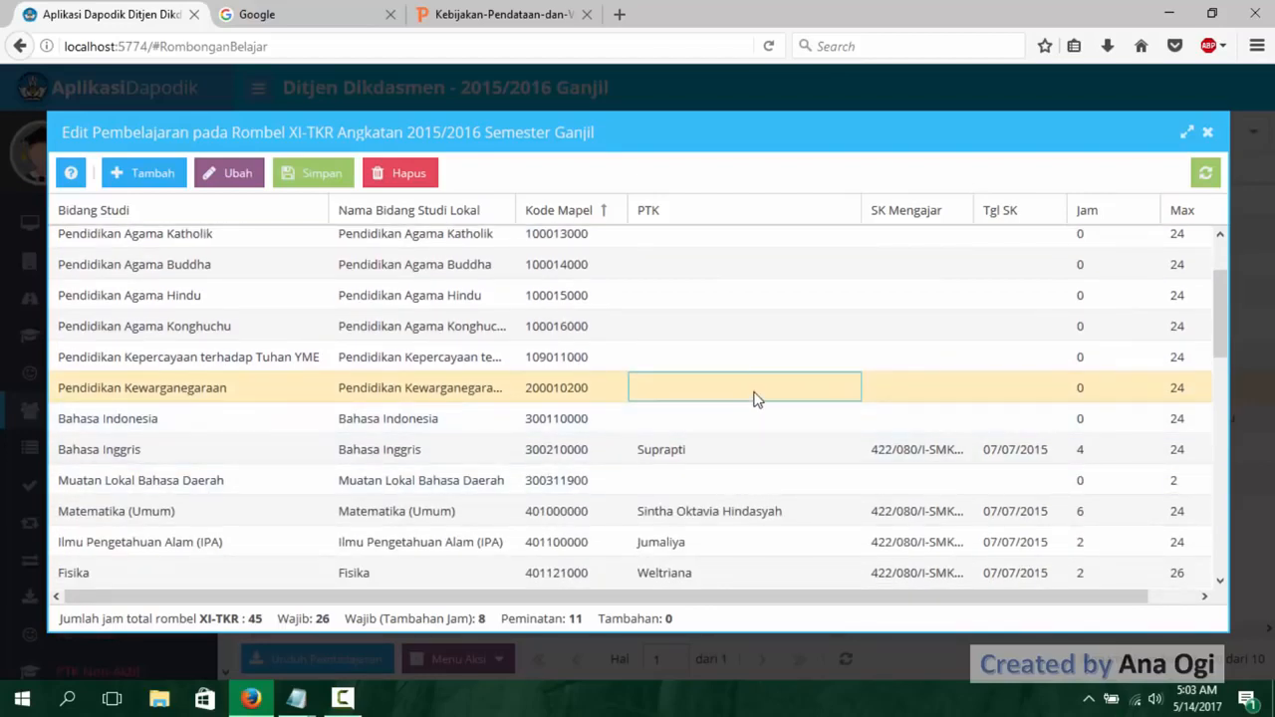
scroll(758, 401, "down", 4)
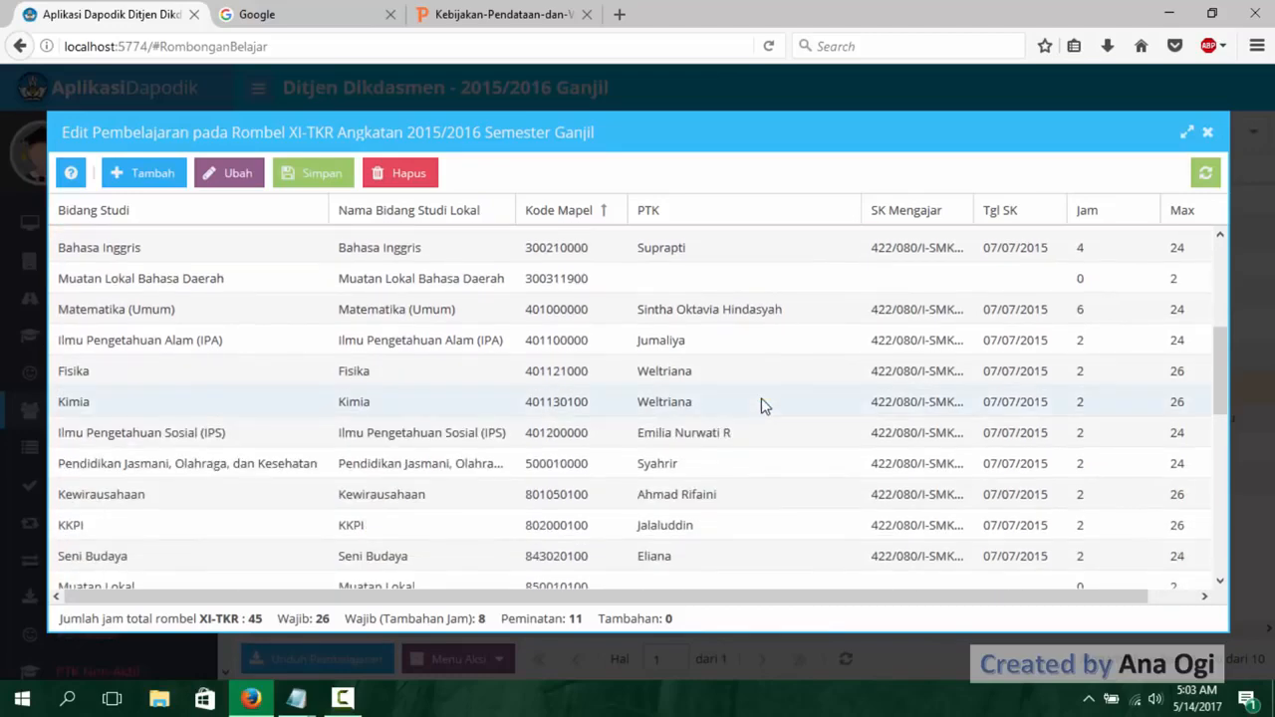
scroll(762, 405, "up", 4)
scroll(762, 406, "up", 2)
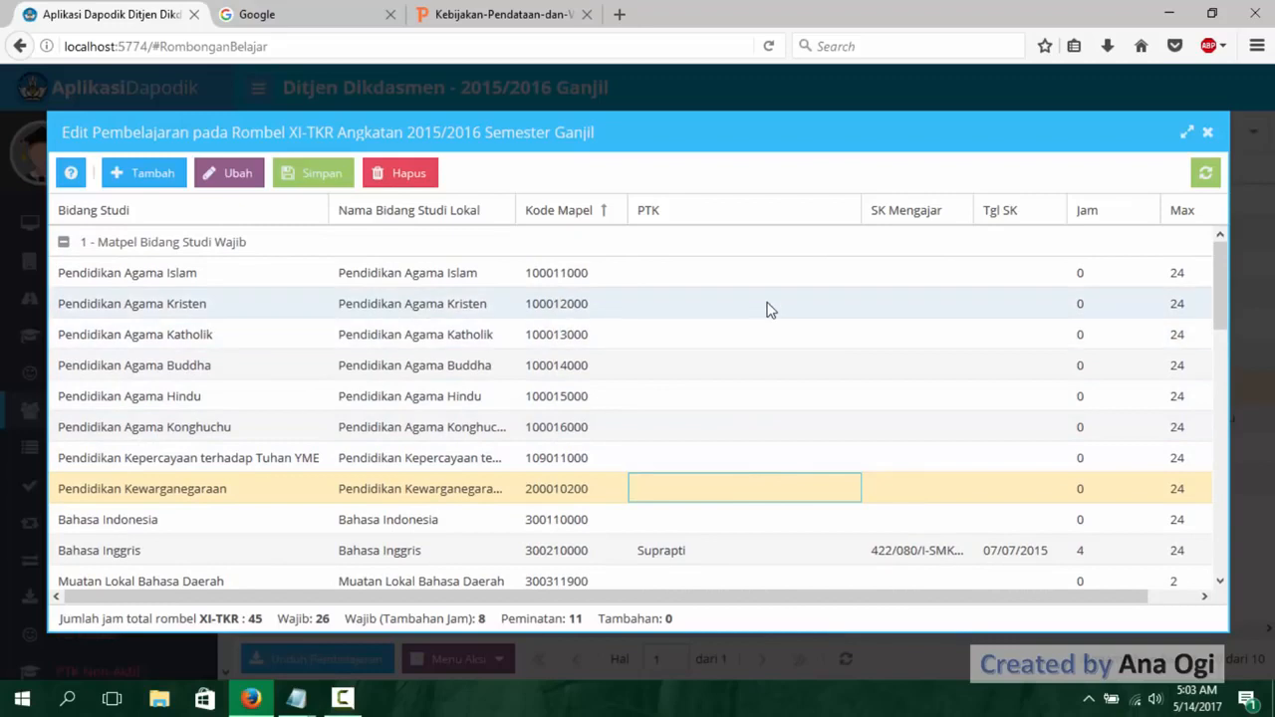
- Copy Bahasa Inggris's SK number into Pendidikan Agama Islam with SK date 07/07/2015
left_click(910, 546)
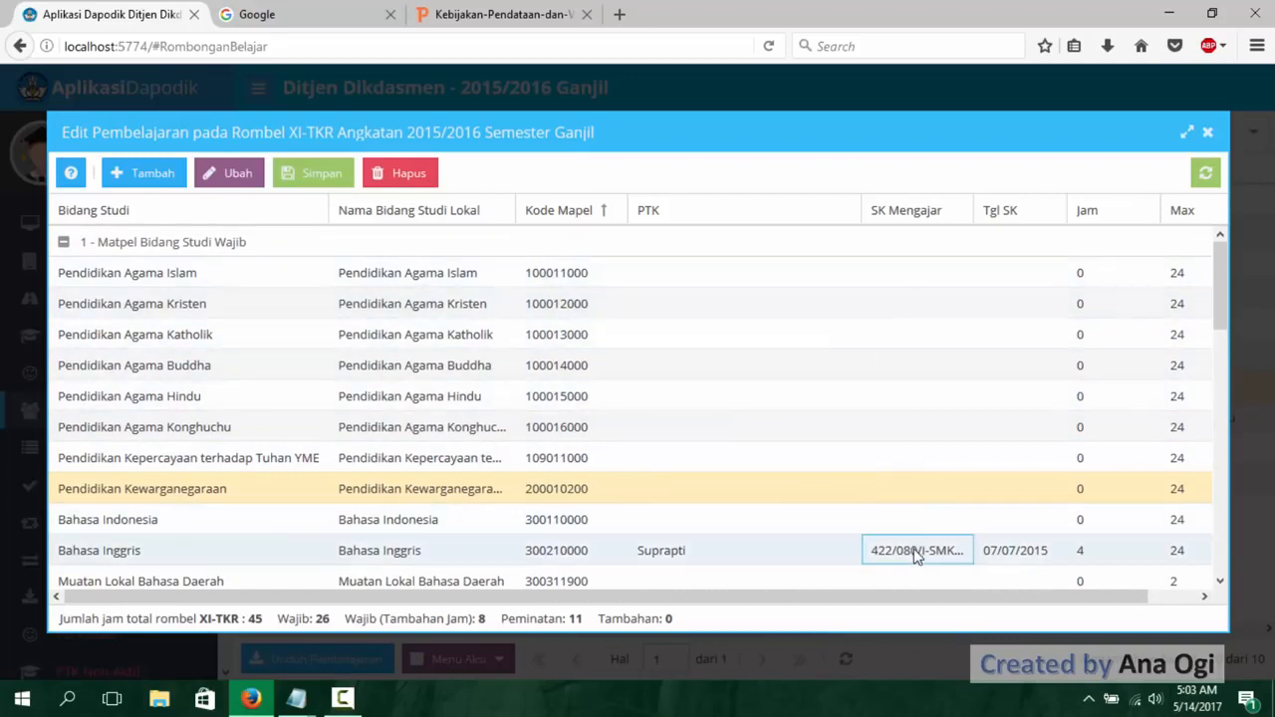
key("ctrl+a")
key("ctrl+c")
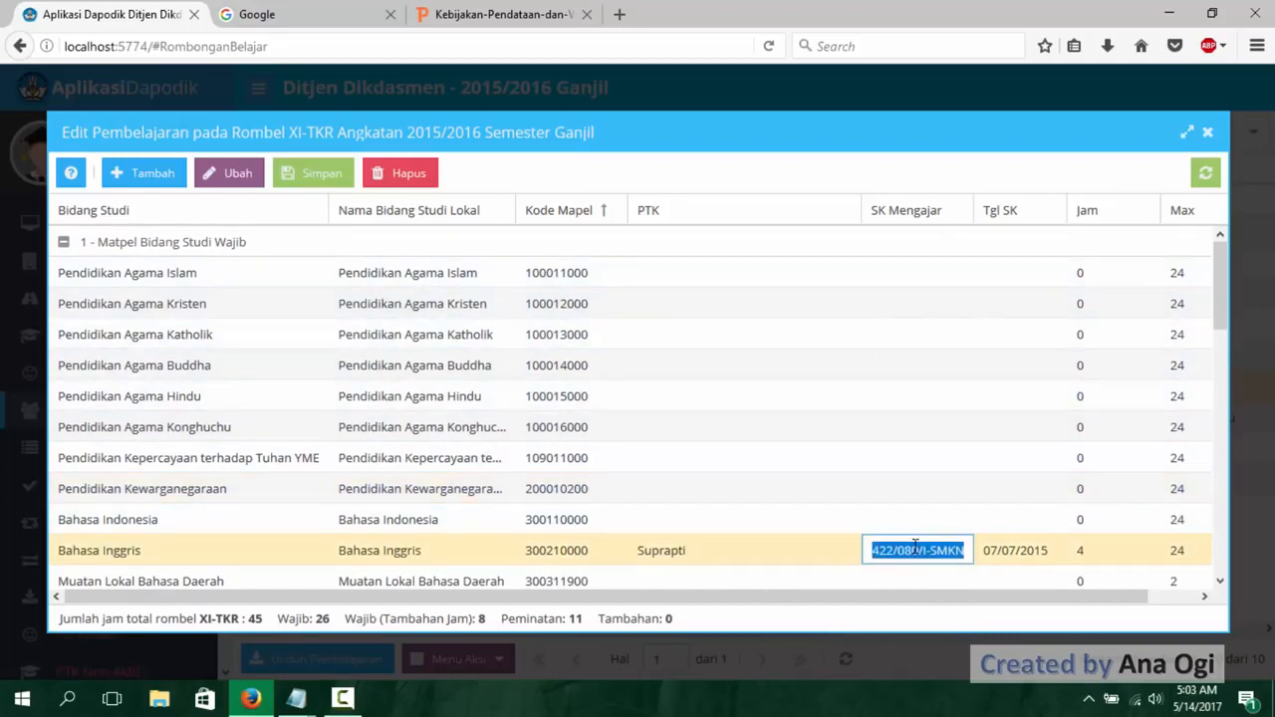
left_click(922, 280)
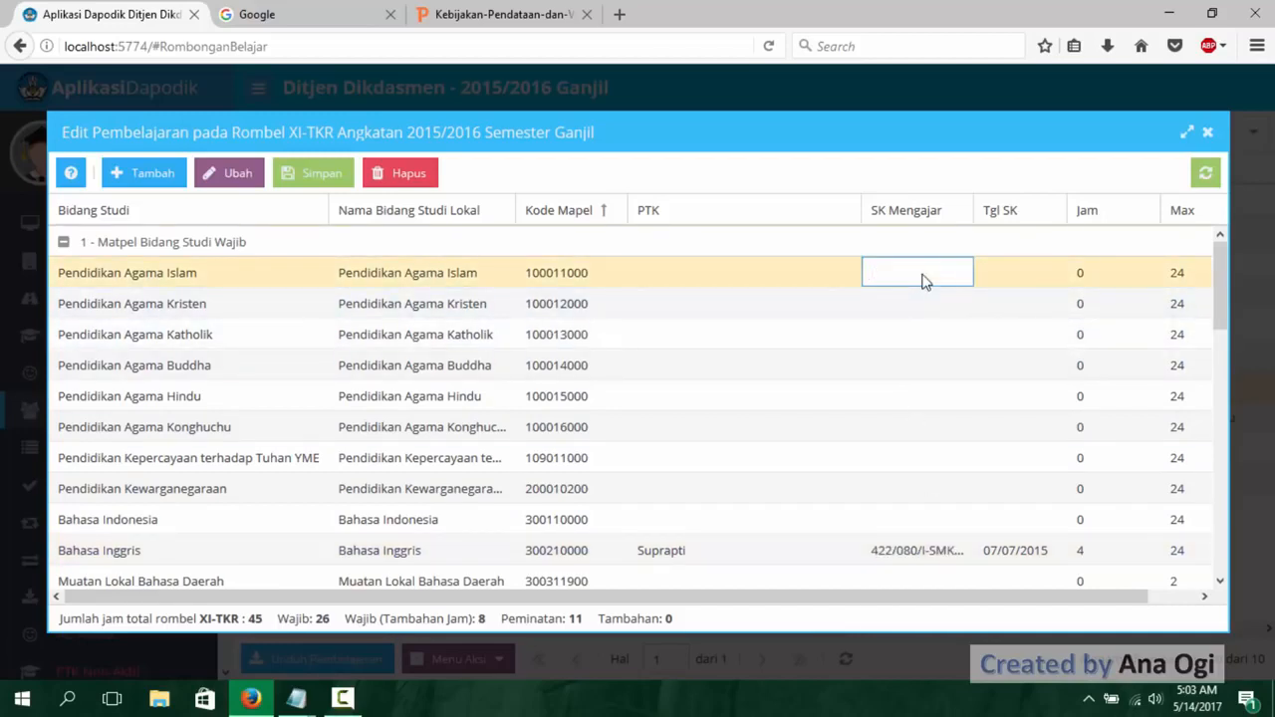
key("ctrl+v")
left_click(996, 276)
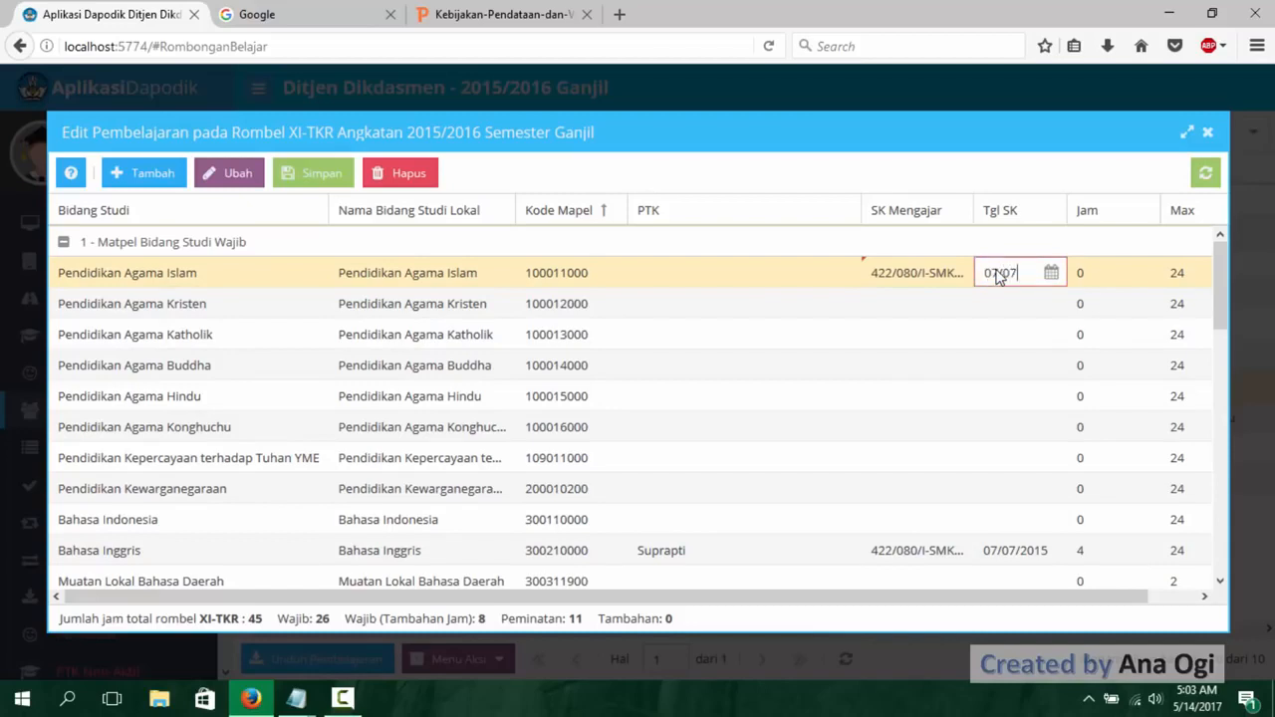
type("07/07/2015")
left_click(1109, 271)
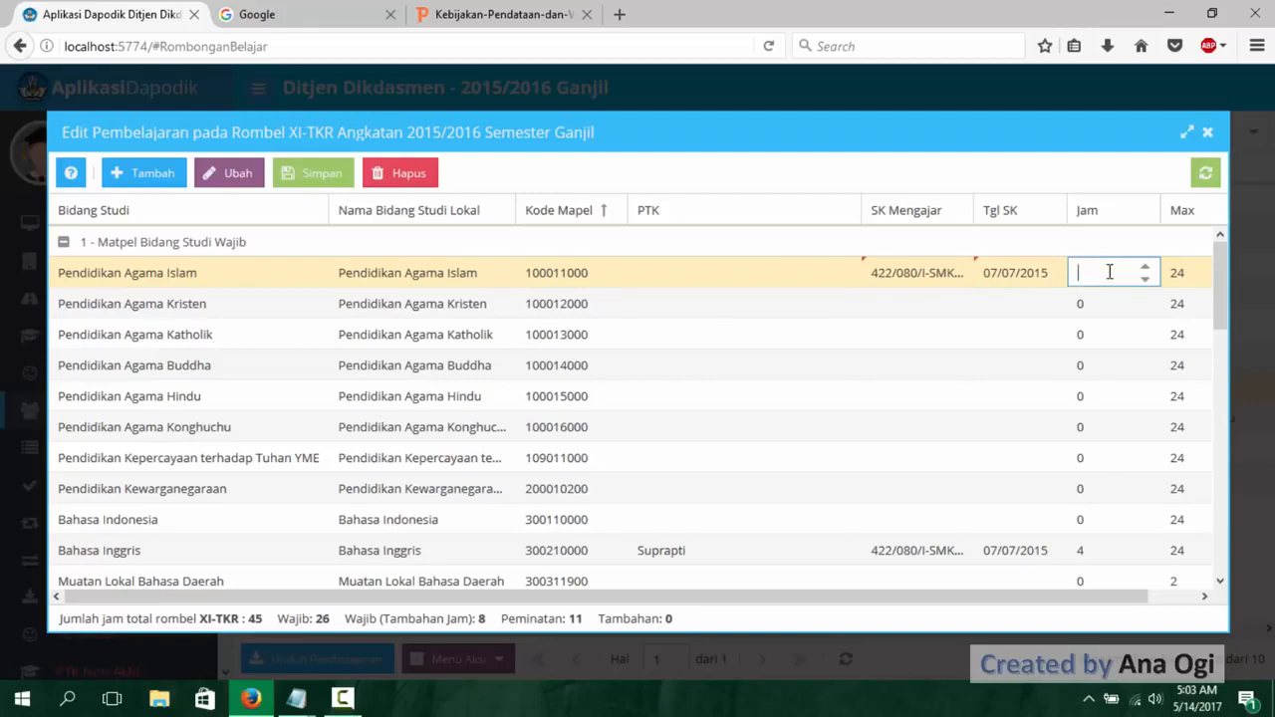
- Set 2 hours and assign a teacher to Pendidikan Agama Islam
left_click(792, 271)
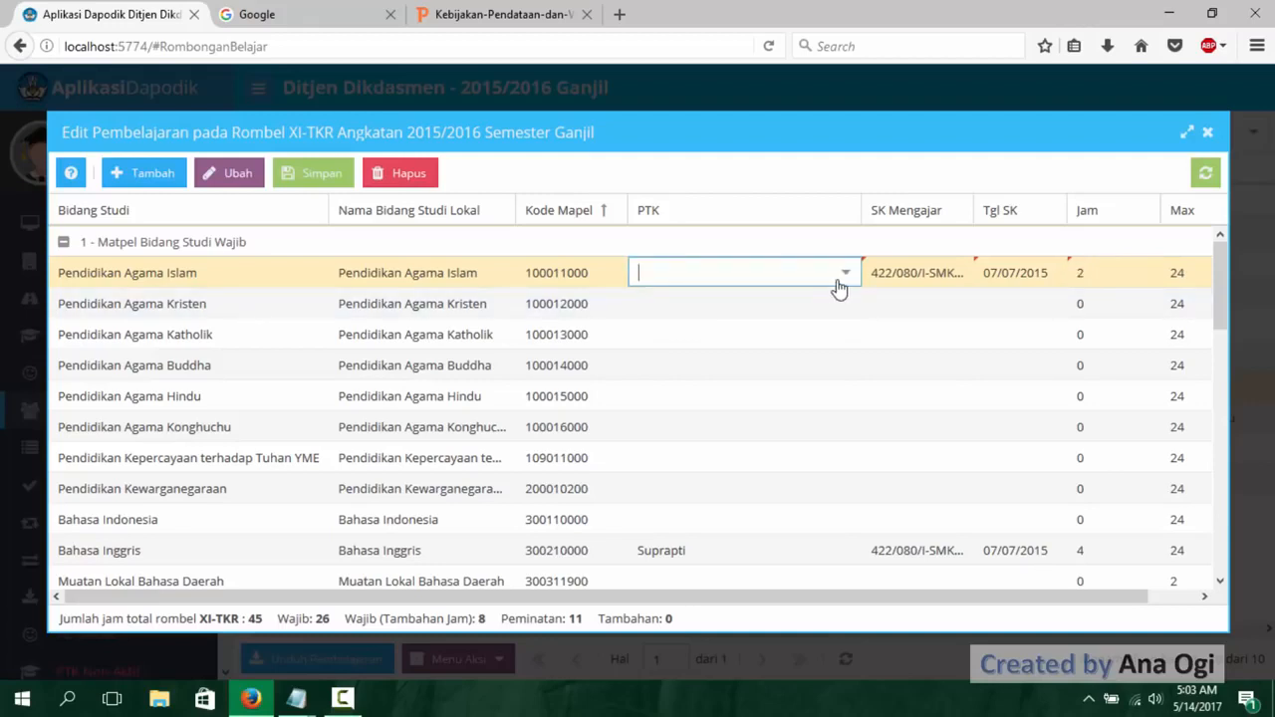
left_click(846, 276)
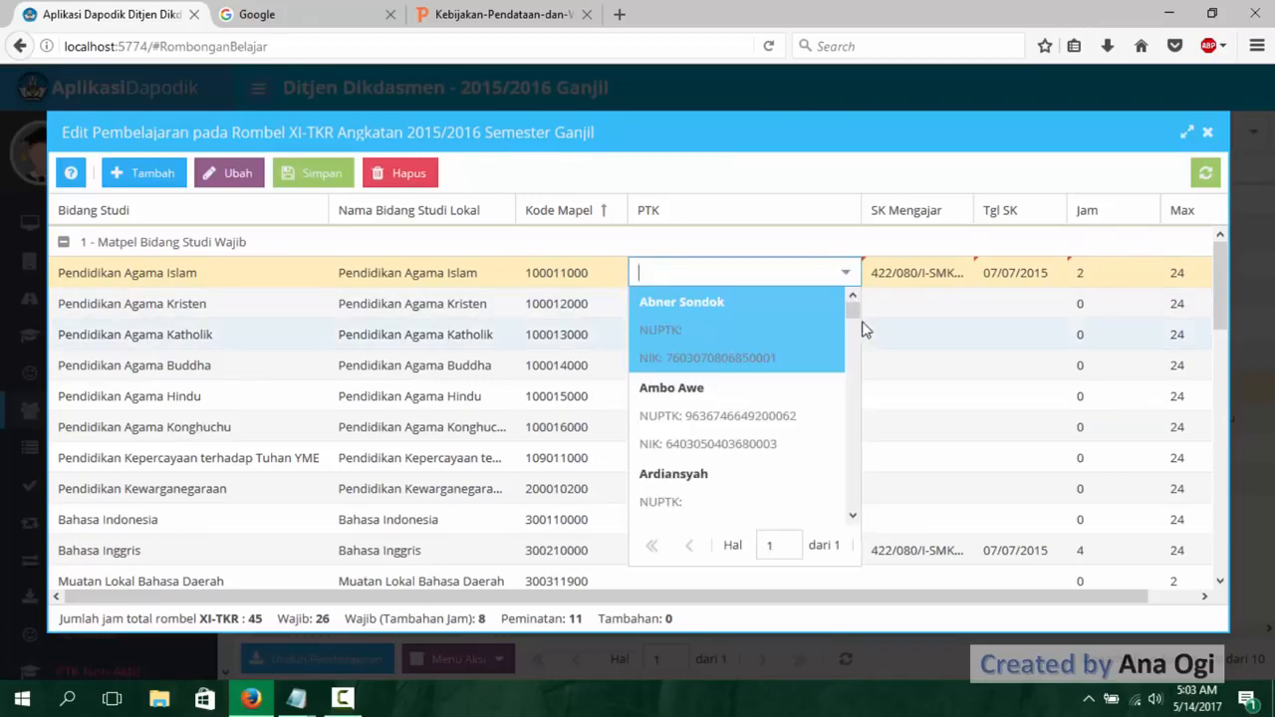
left_click_drag(853, 315, 870, 368)
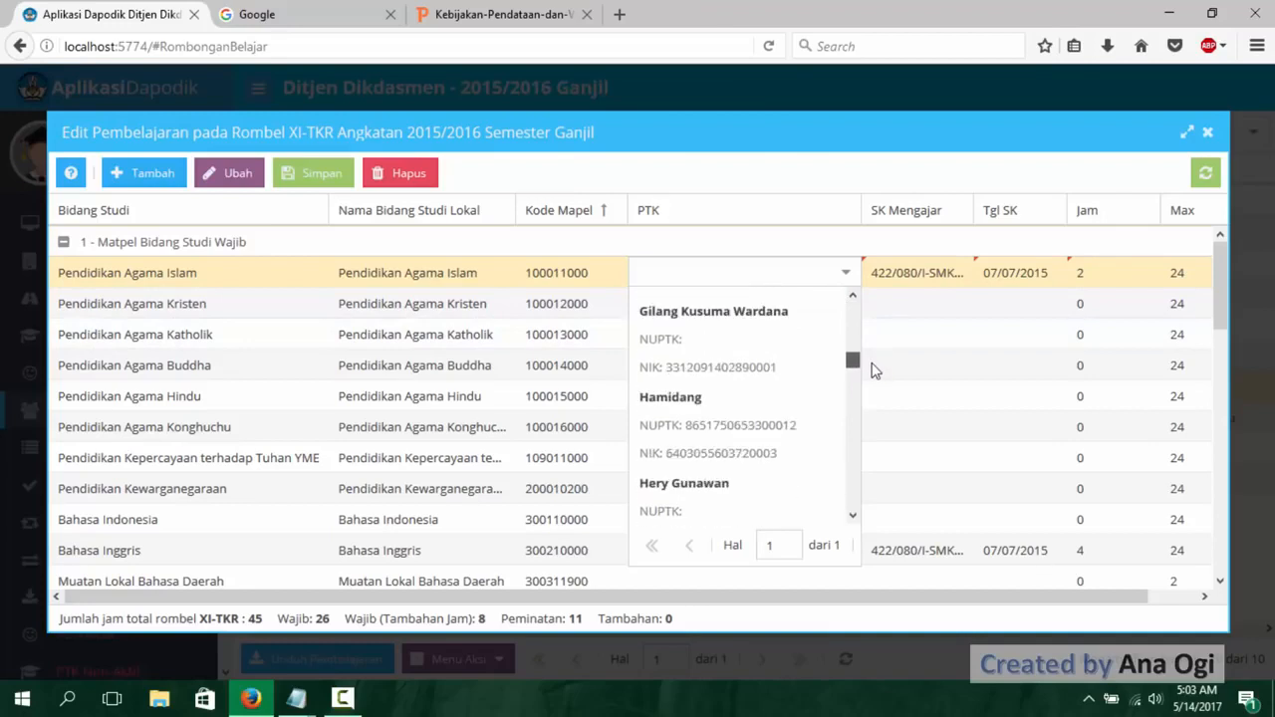
left_click(811, 399)
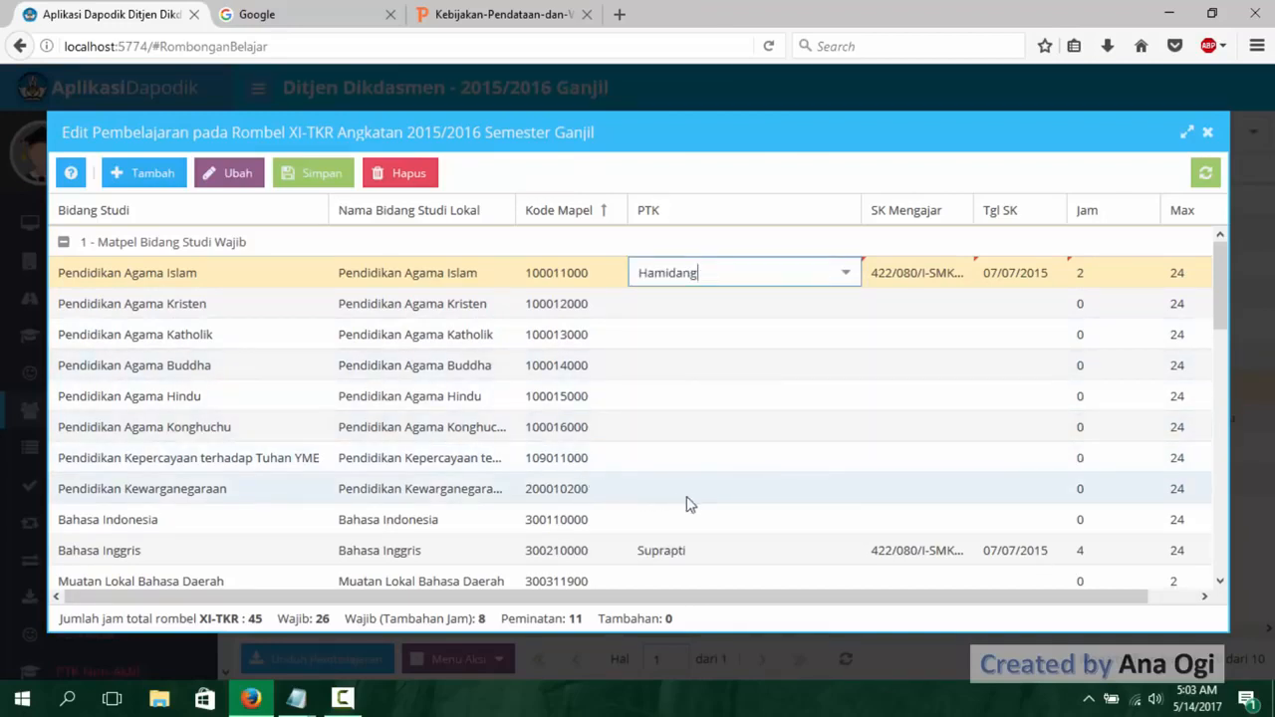
left_click(727, 501)
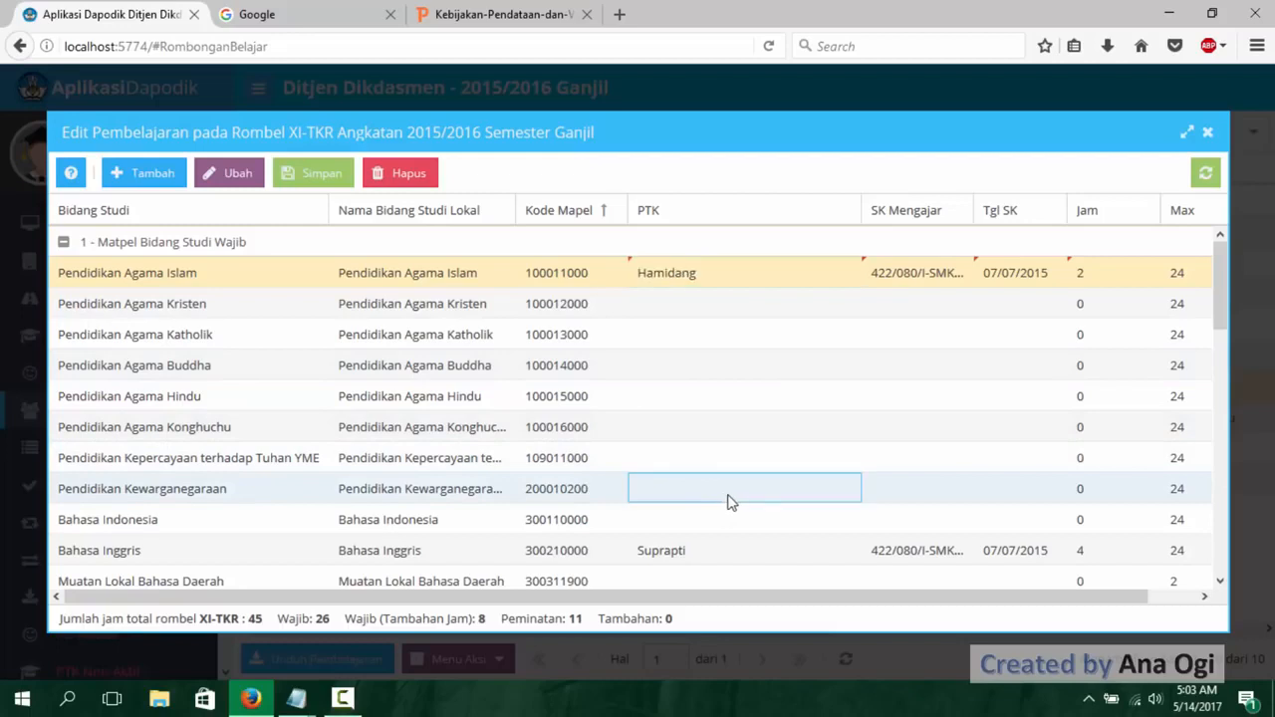
- Assign a teacher to Pendidikan Kewarganegaraan and paste the same SK number
left_click(840, 488)
left_click_drag(852, 266, 867, 365)
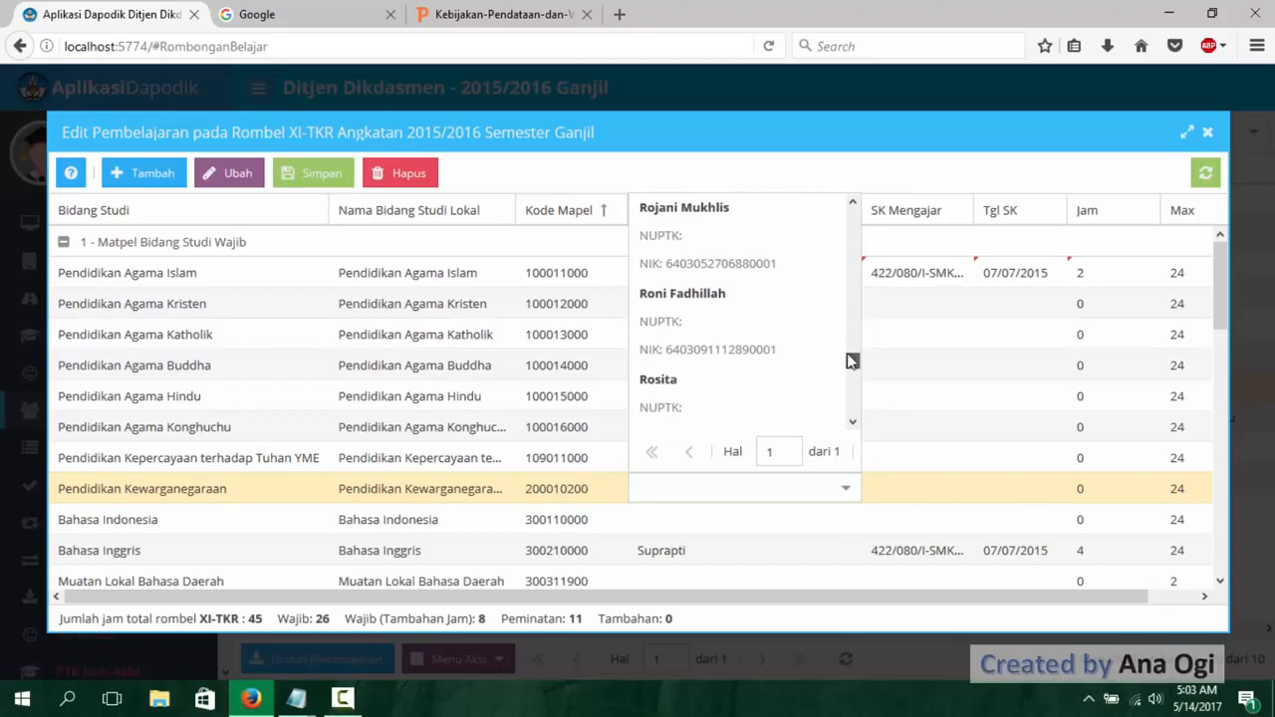
left_click(751, 319)
left_click(905, 488)
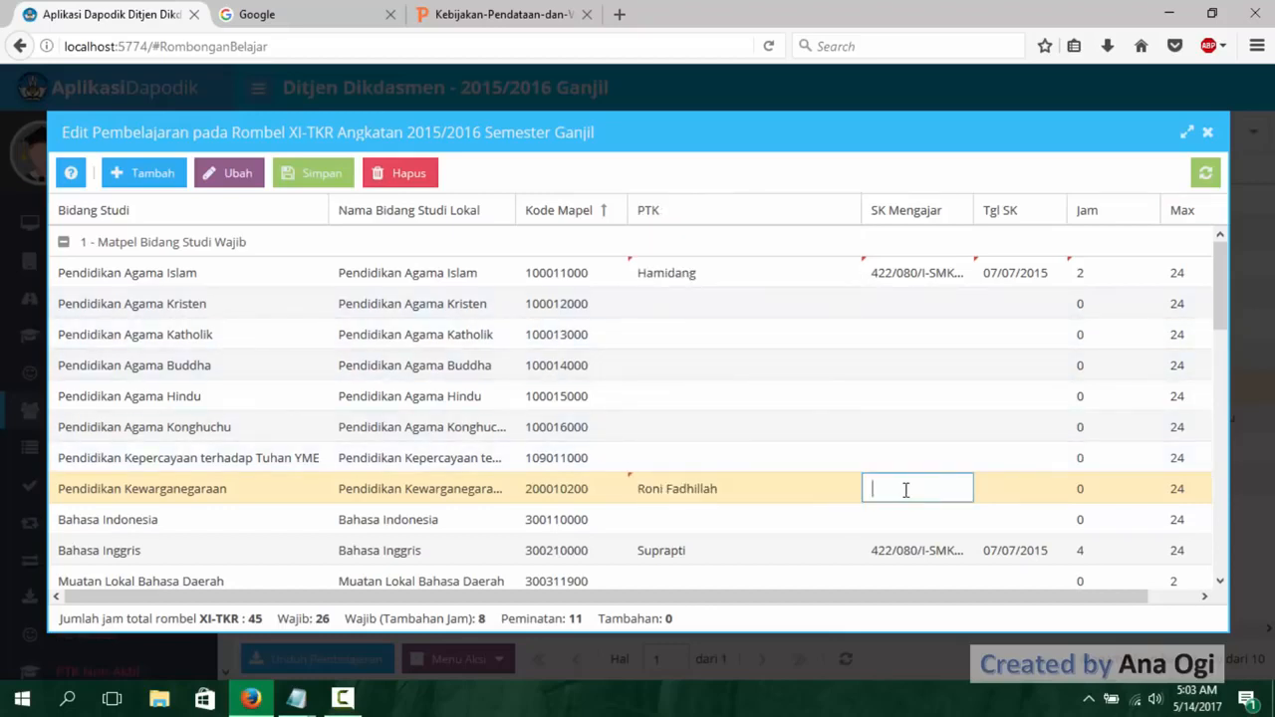
type("422/080/I-SMK/AK/2015")
- Enter SK date 07/07/2015 and set 2 hours for Pendidikan Kewarganegaraan
left_click(990, 488)
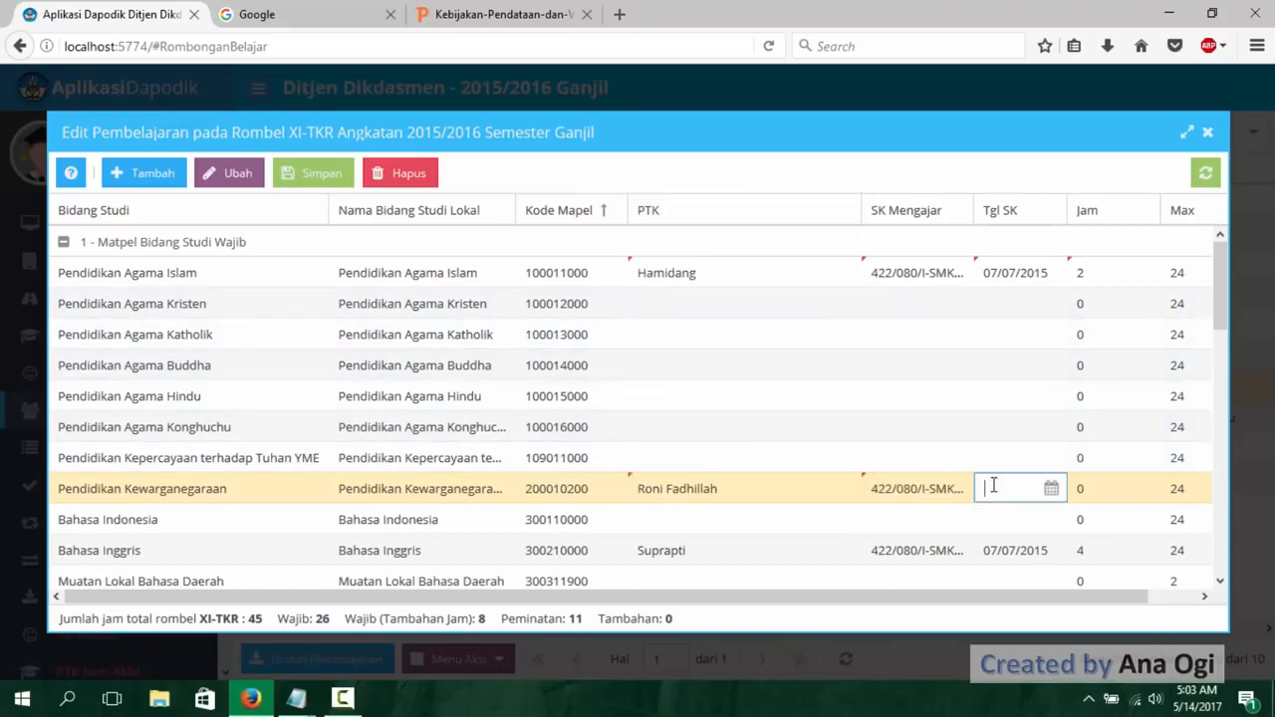
type("07/0")
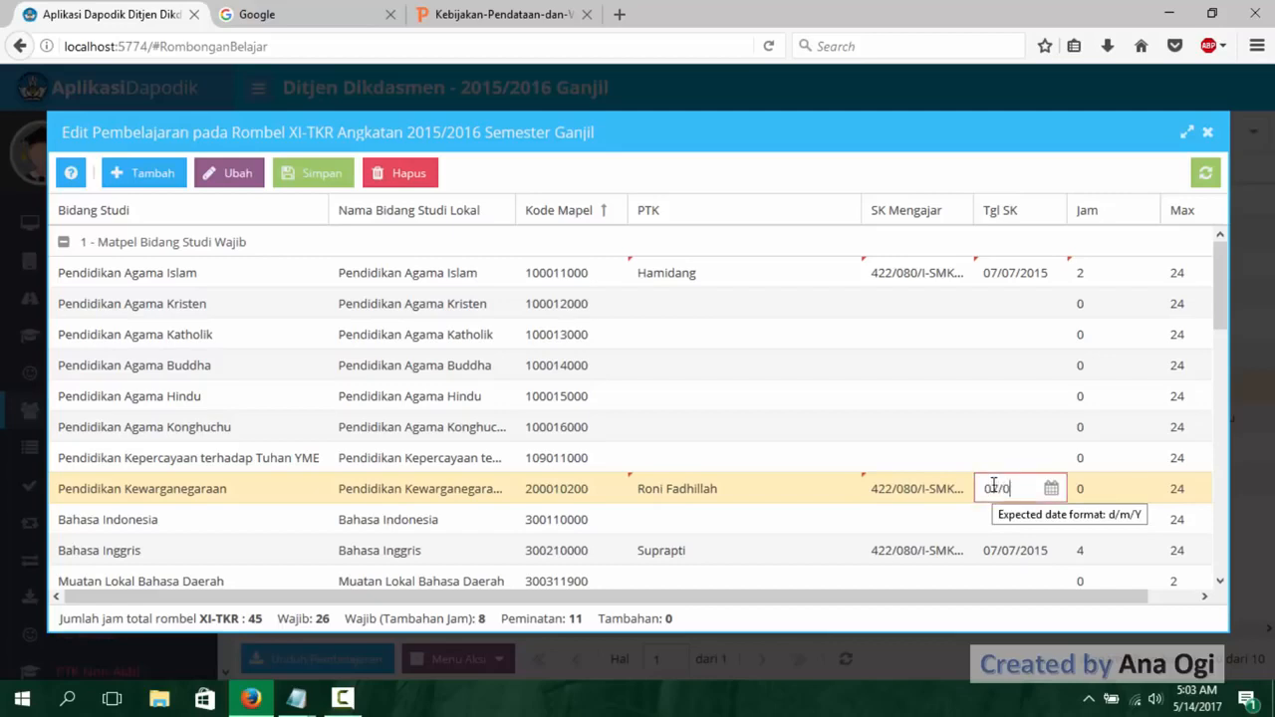
type("15")
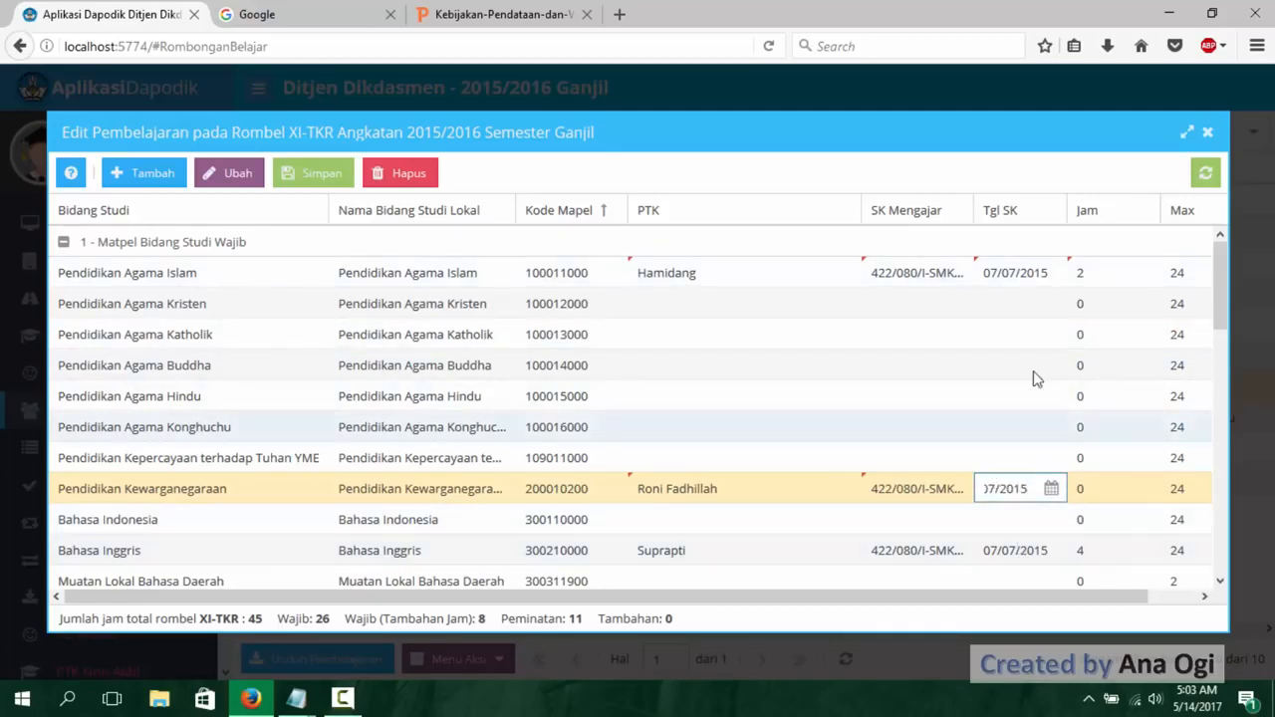
scroll(1027, 521, "down", 3)
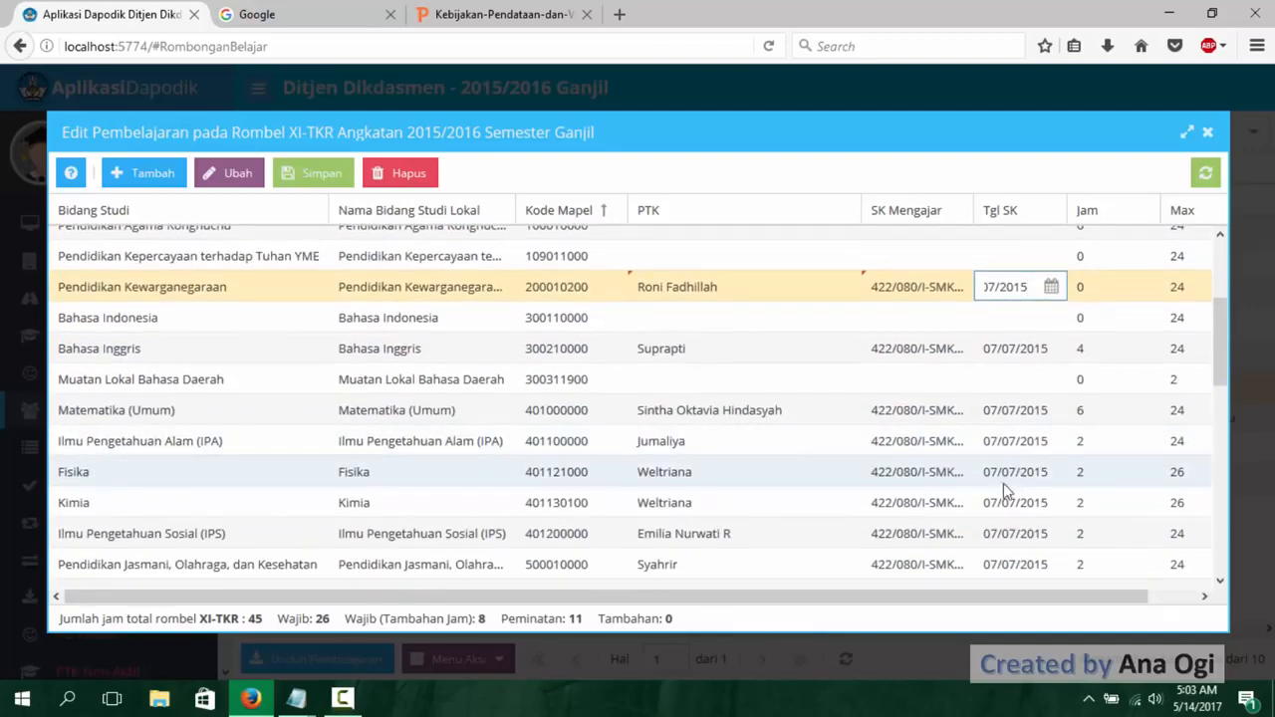
left_click(1096, 288)
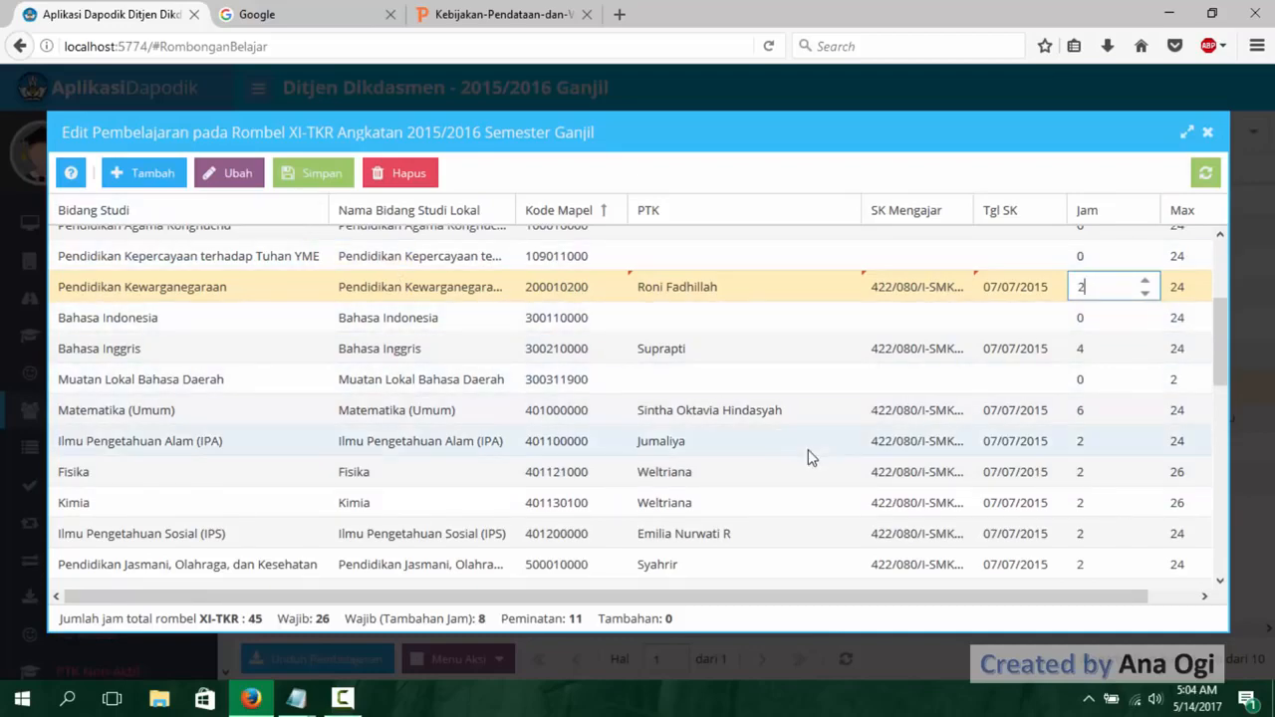
scroll(809, 453, "down", 2)
scroll(809, 454, "up", 5)
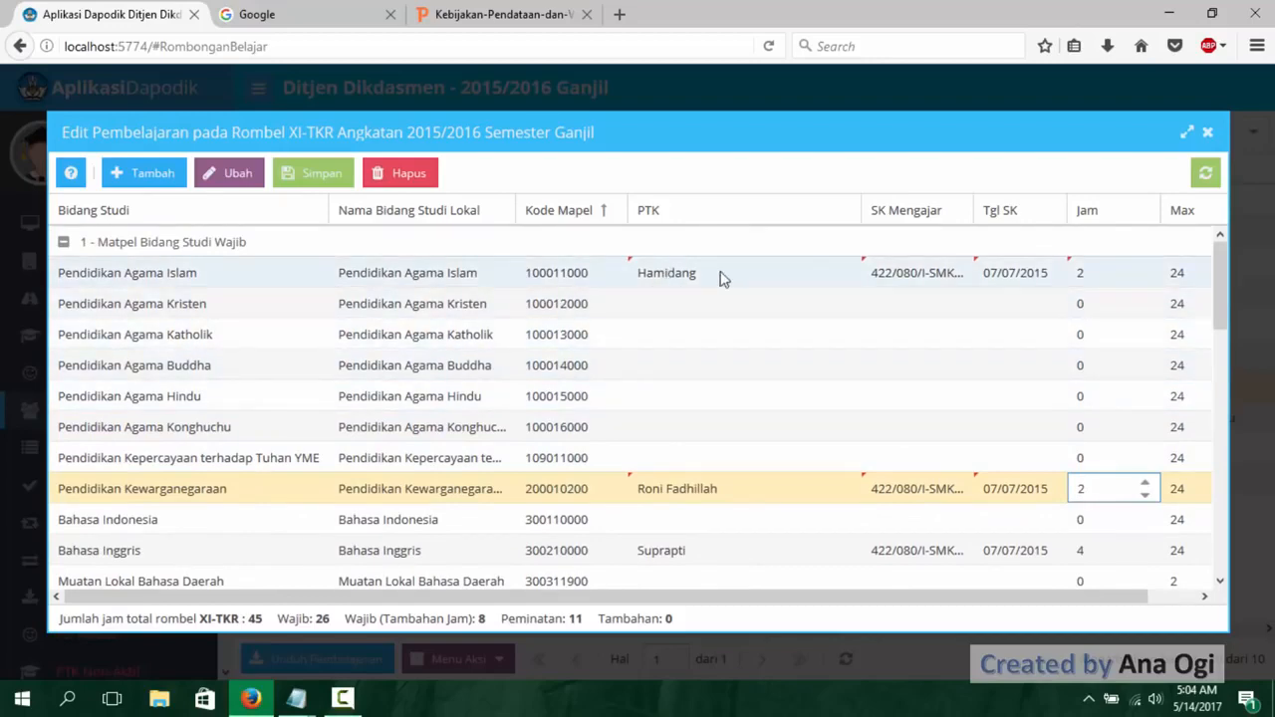
scroll(727, 492, "down", 2)
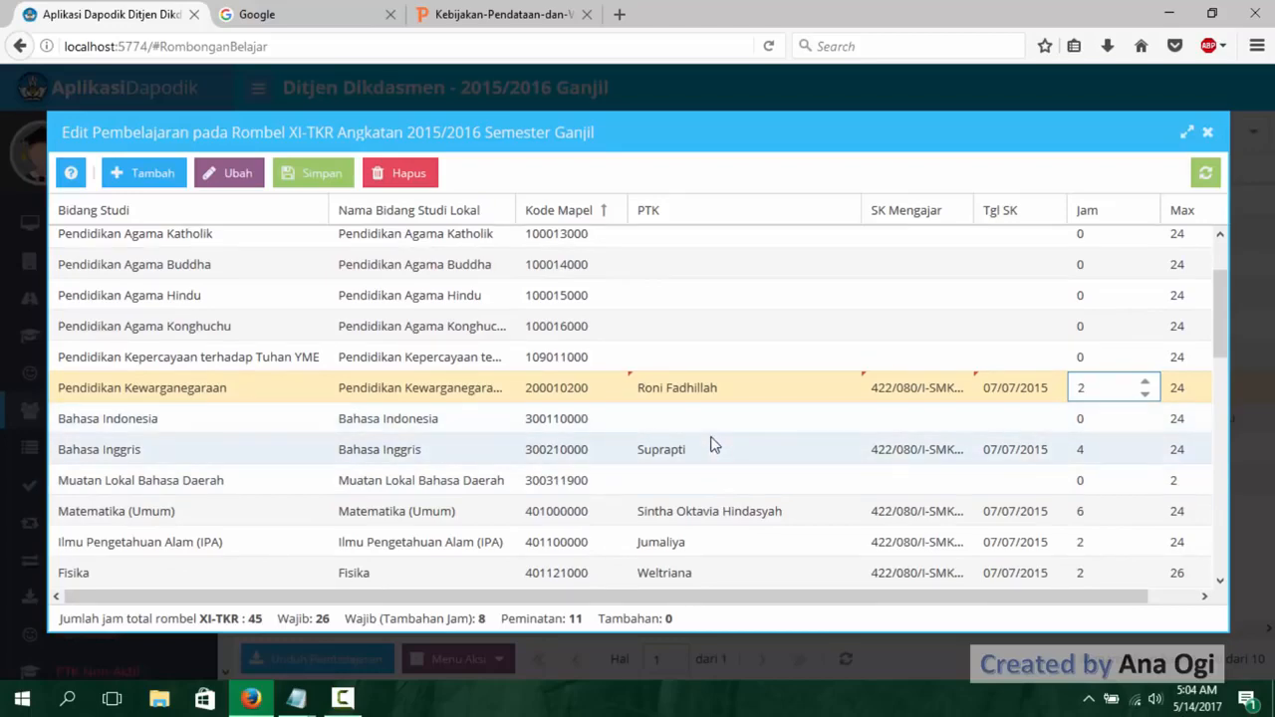
scroll(709, 442, "down", 3)
scroll(713, 445, "down", 3)
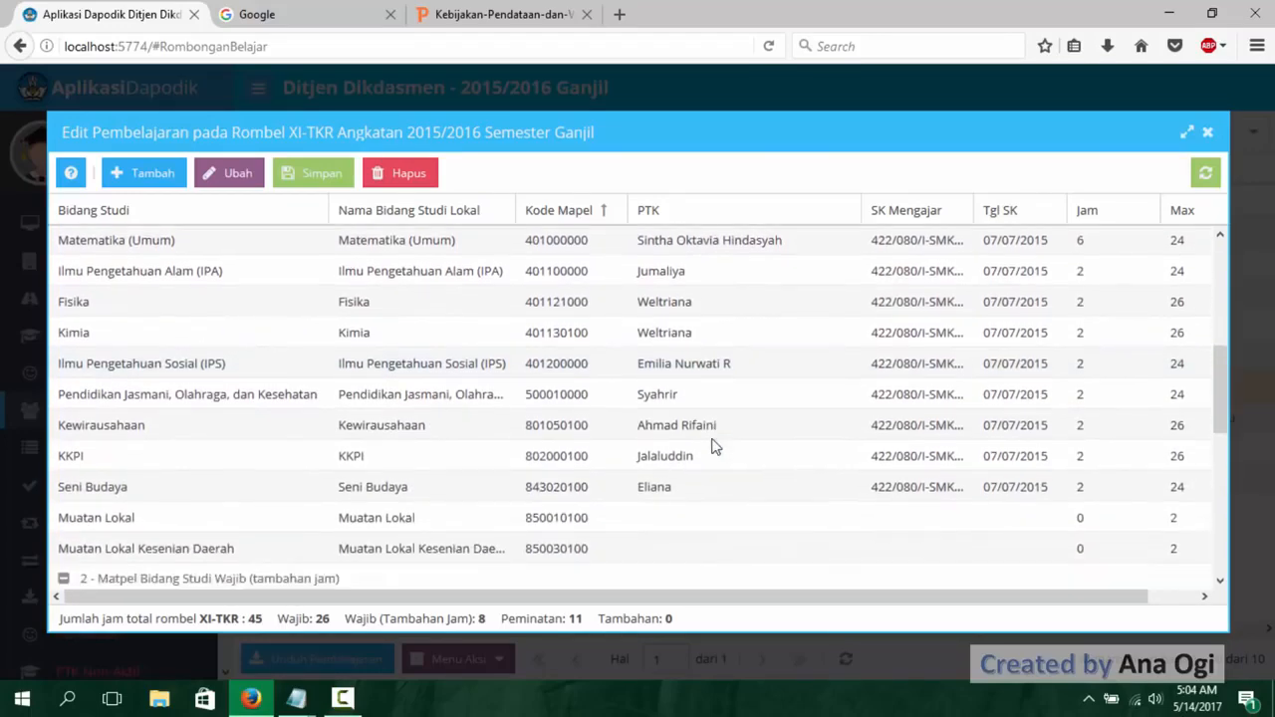
scroll(713, 446, "up", 3)
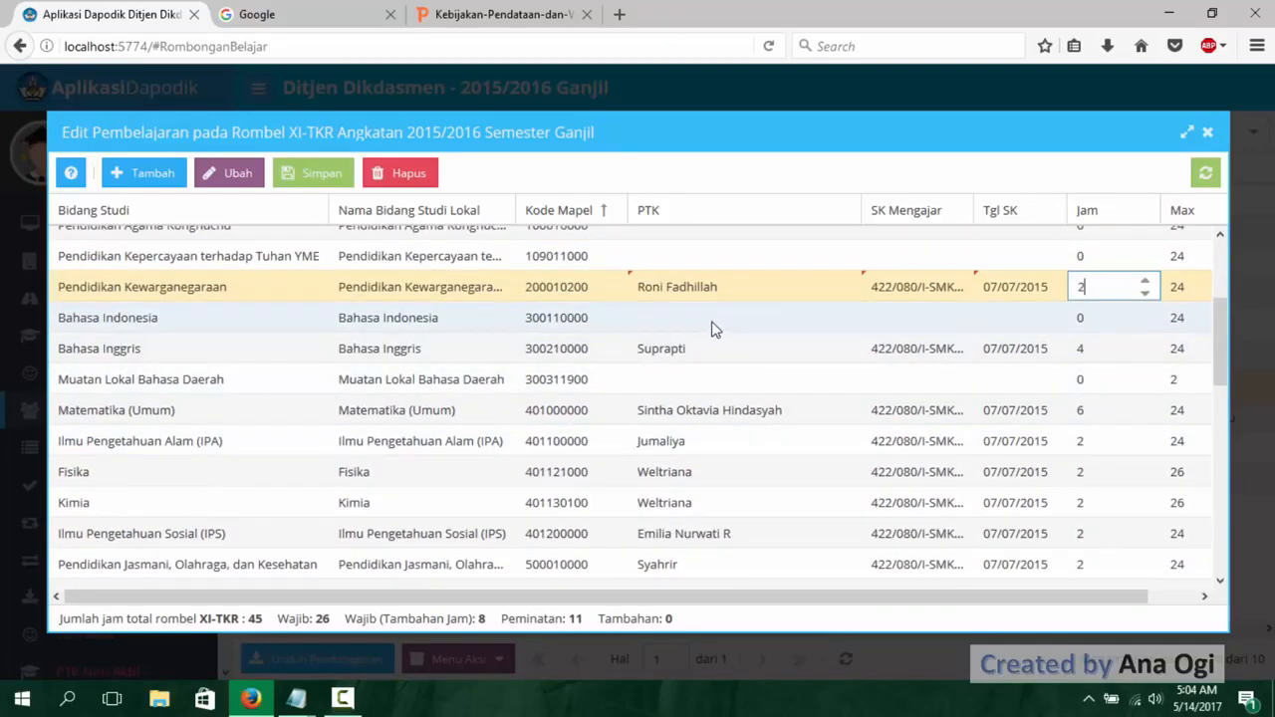
- Confirm Kewarganegaraan's 2 hours and assign a teacher to Bahasa Indonesia
left_click(806, 311)
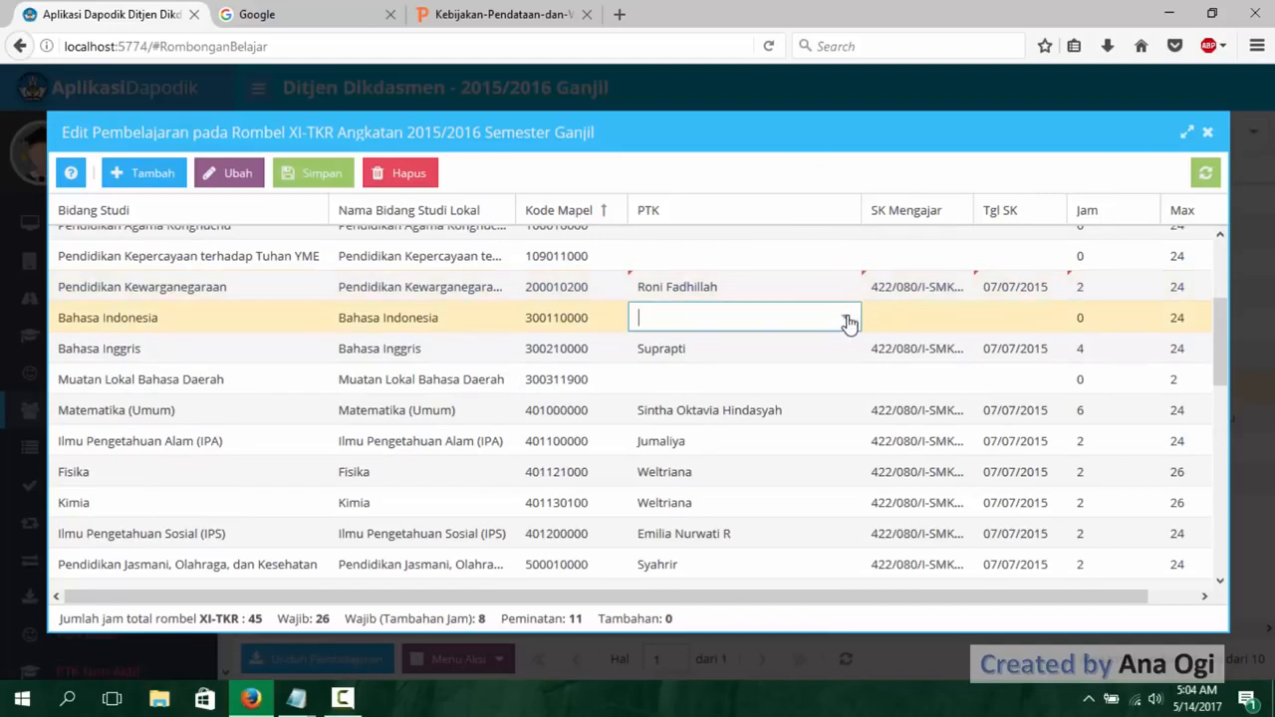
left_click(846, 317)
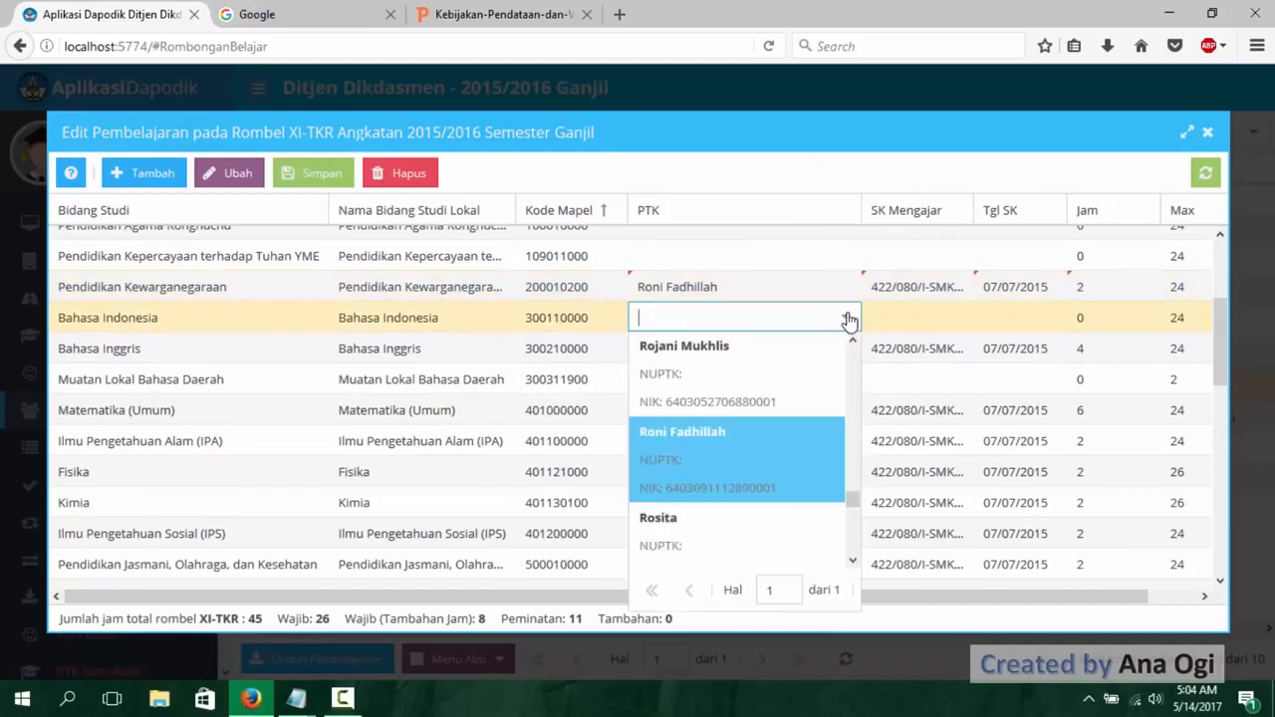
left_click(854, 501)
left_click_drag(854, 501, 848, 432)
left_click(761, 481)
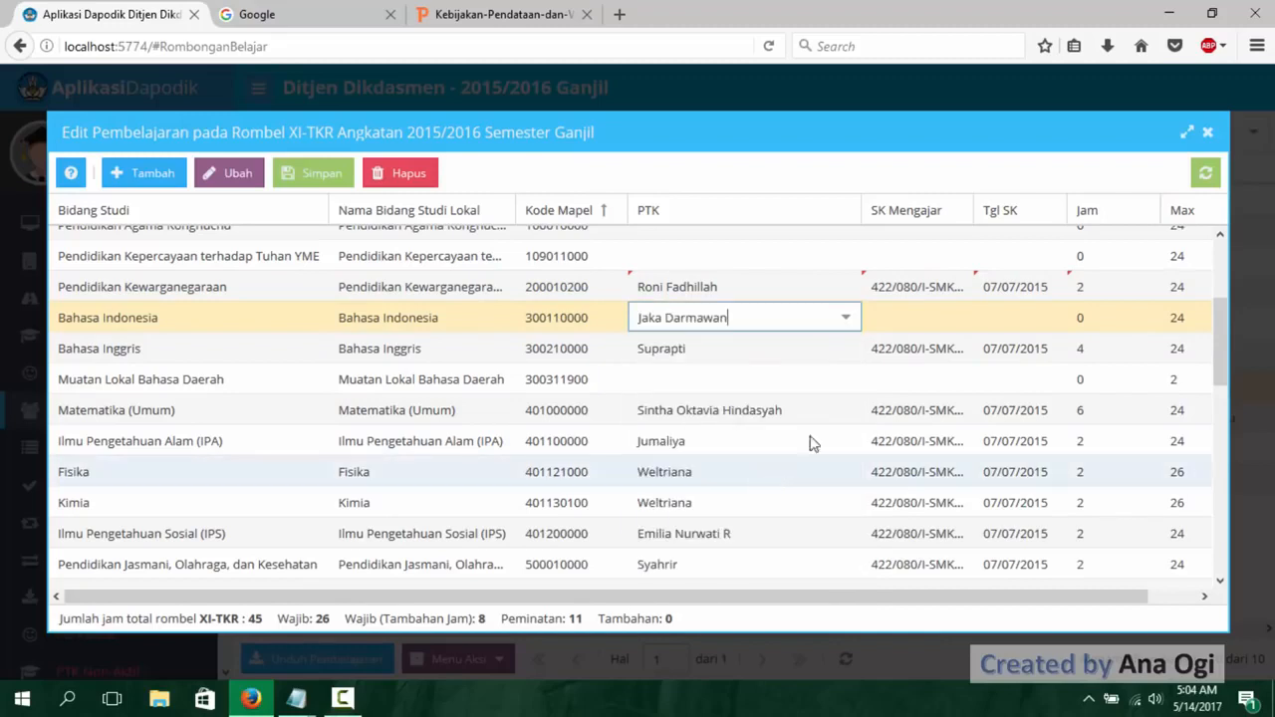
- Paste the SK number and enter SK date 07/07/2015 for Bahasa Indonesia
left_click(915, 330)
key("ctrl+v")
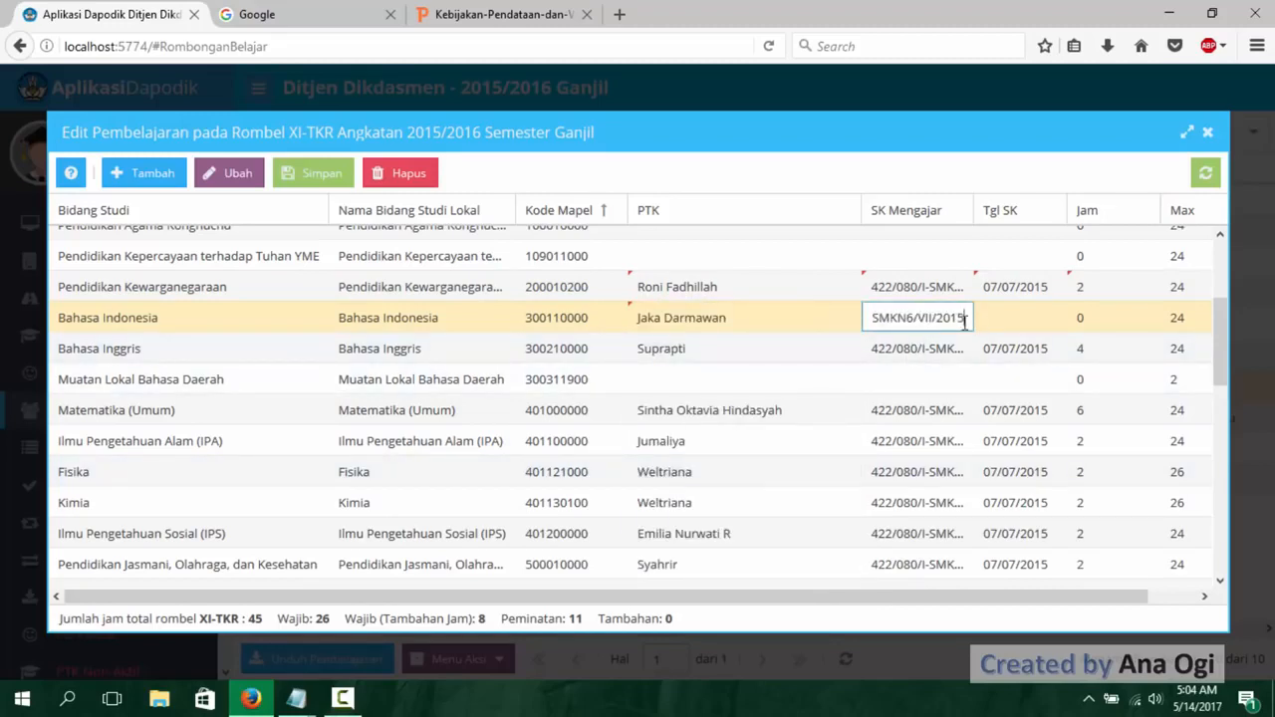
left_click(993, 317)
type("07")
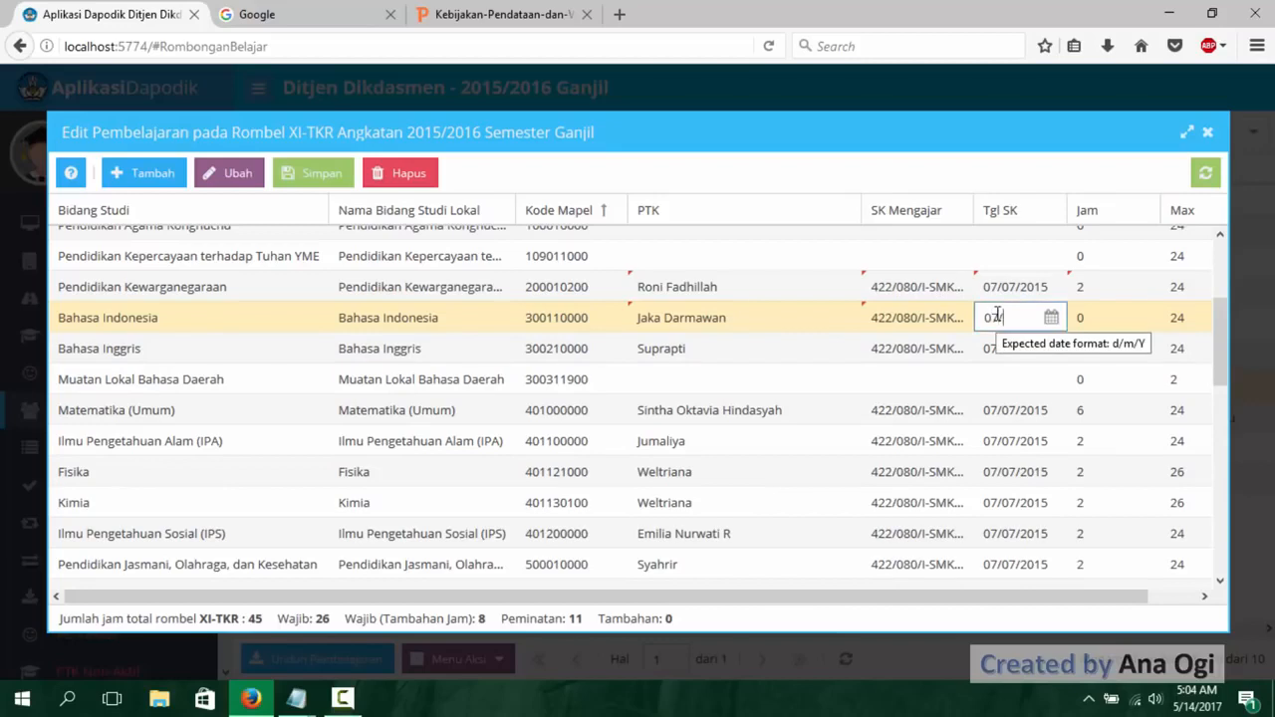
type("/07/2015")
left_click(1095, 320)
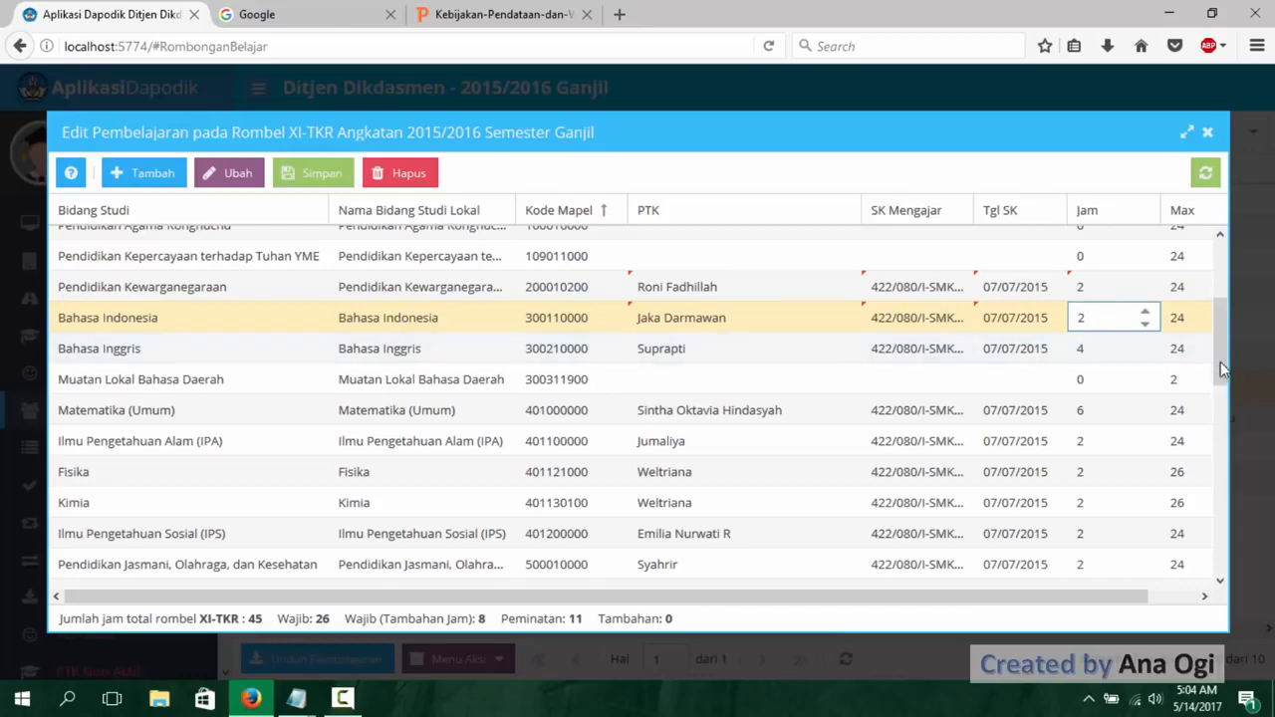
left_click_drag(1221, 369, 1212, 303)
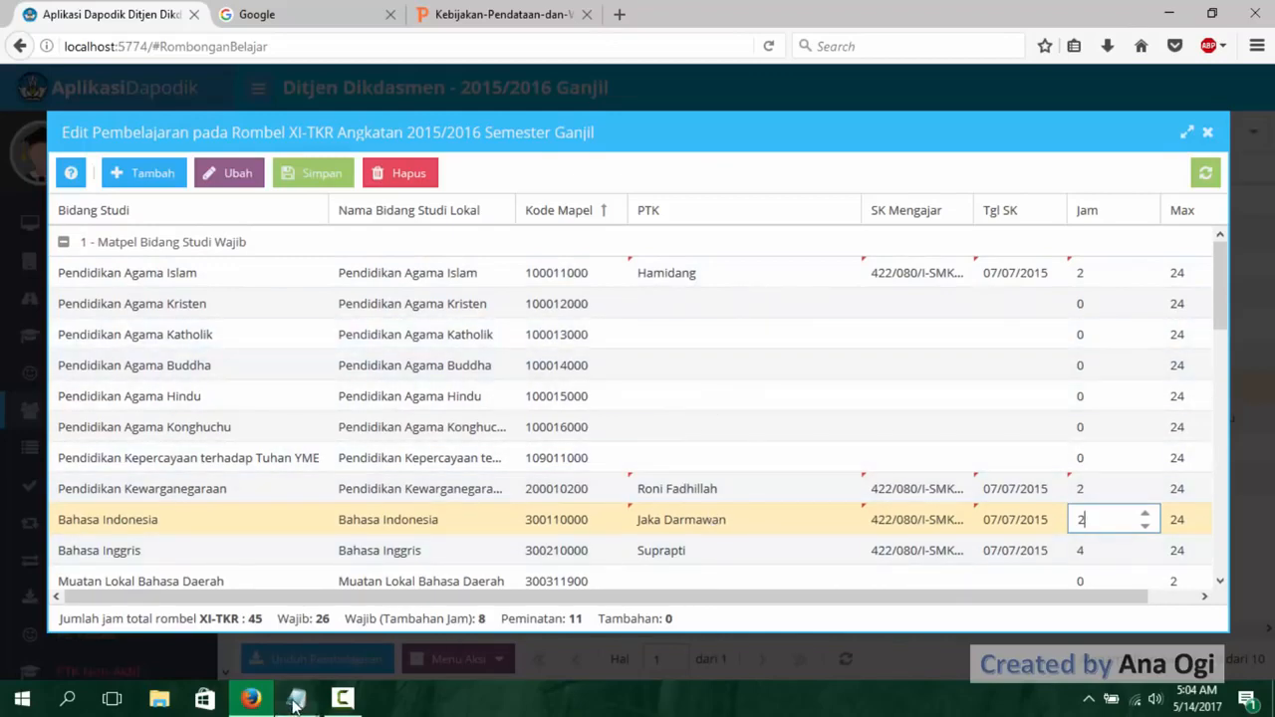
mouse_move(296, 698)
left_click(475, 608)
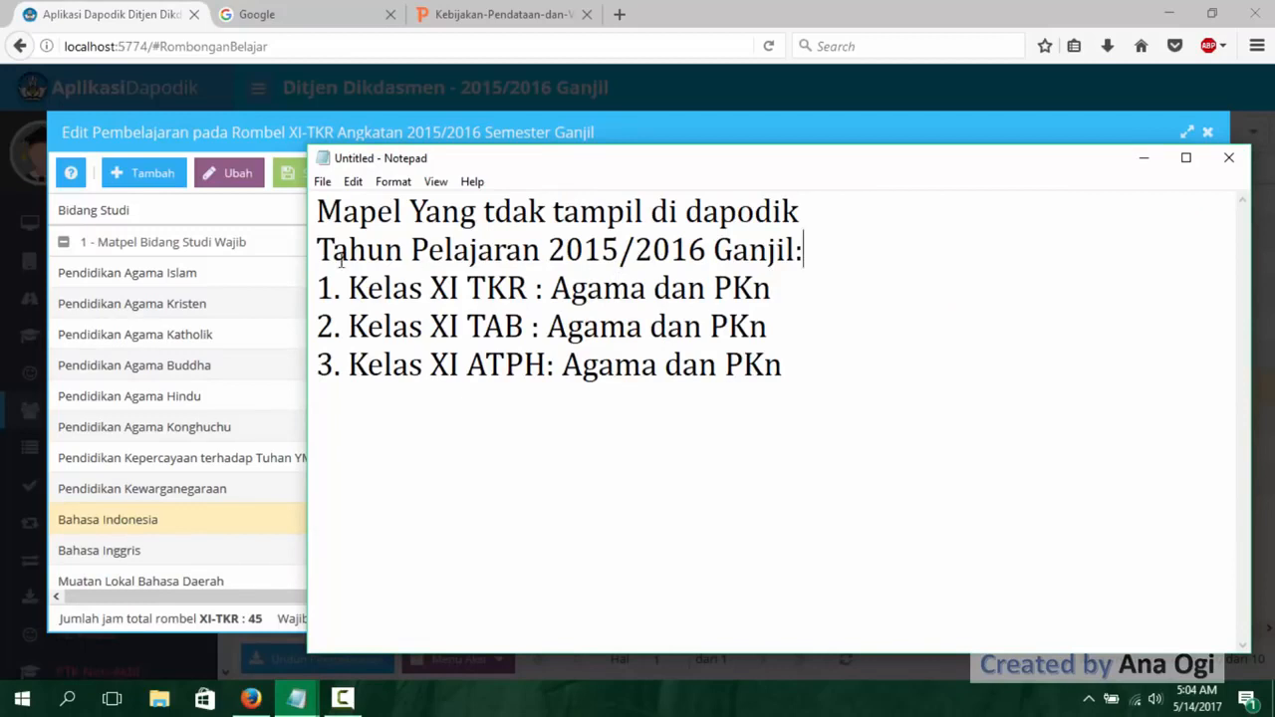
left_click_drag(317, 249, 834, 245)
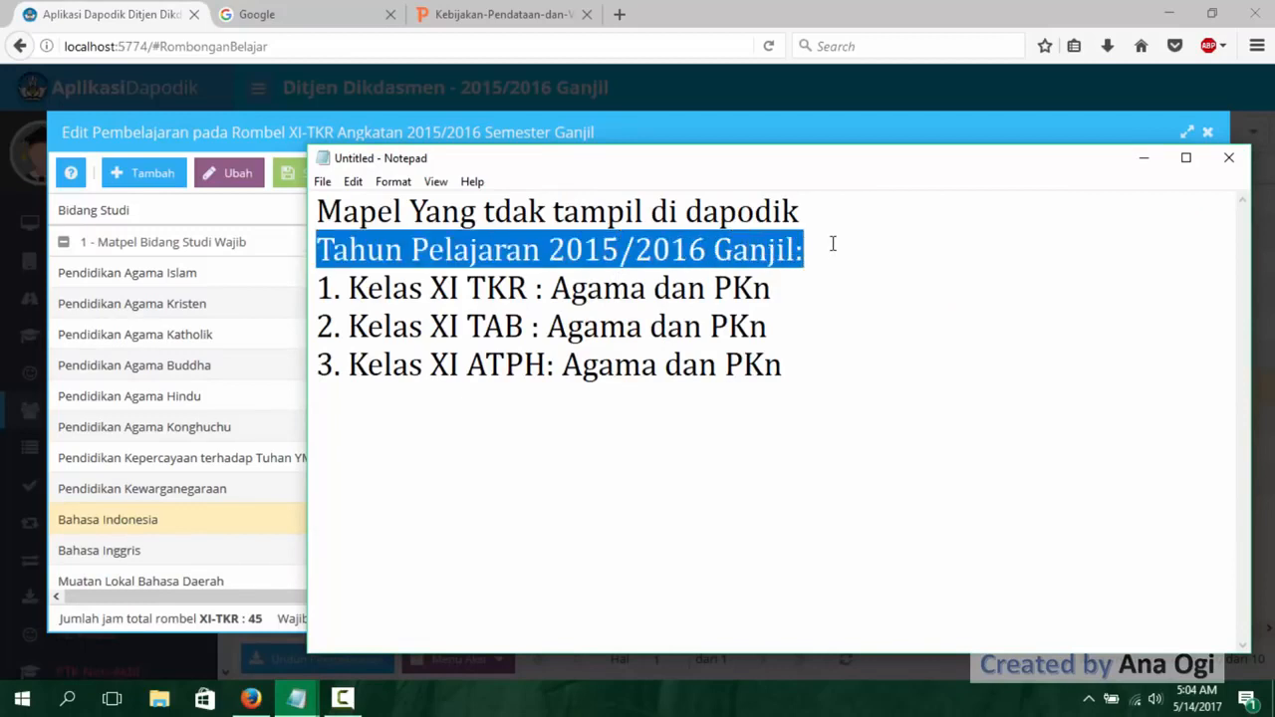
left_click(830, 249)
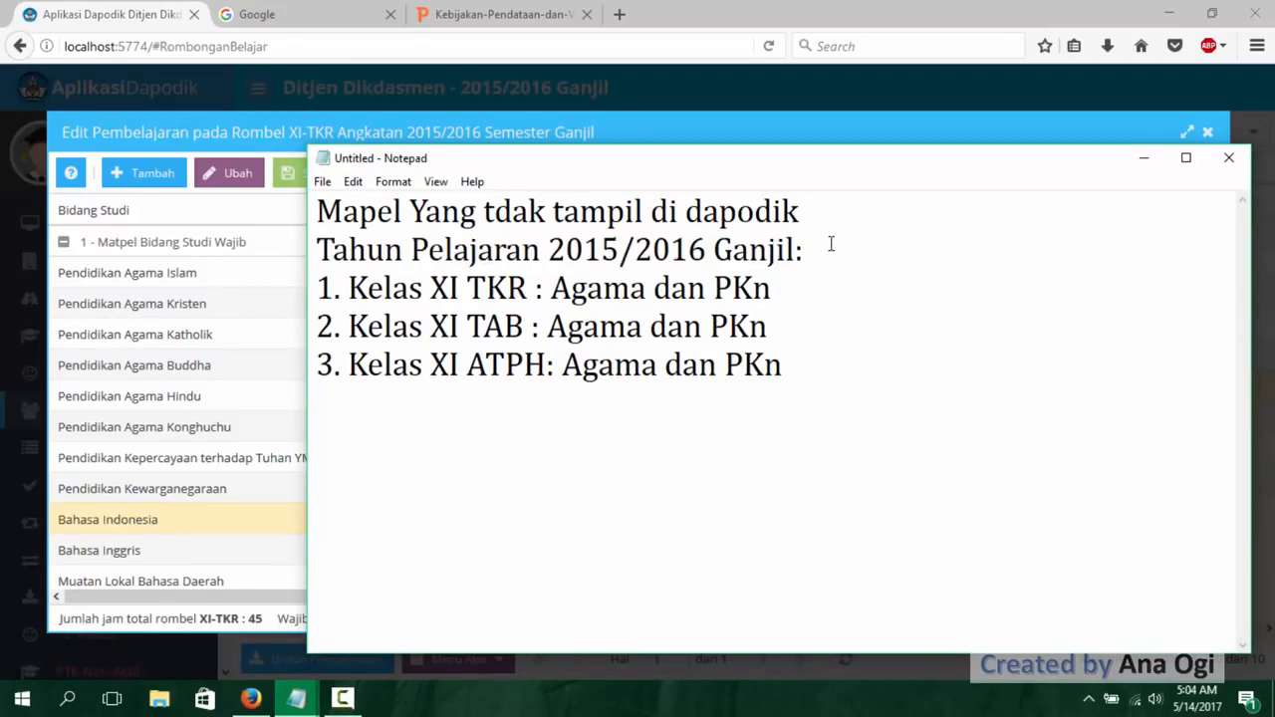
left_click(1144, 157)
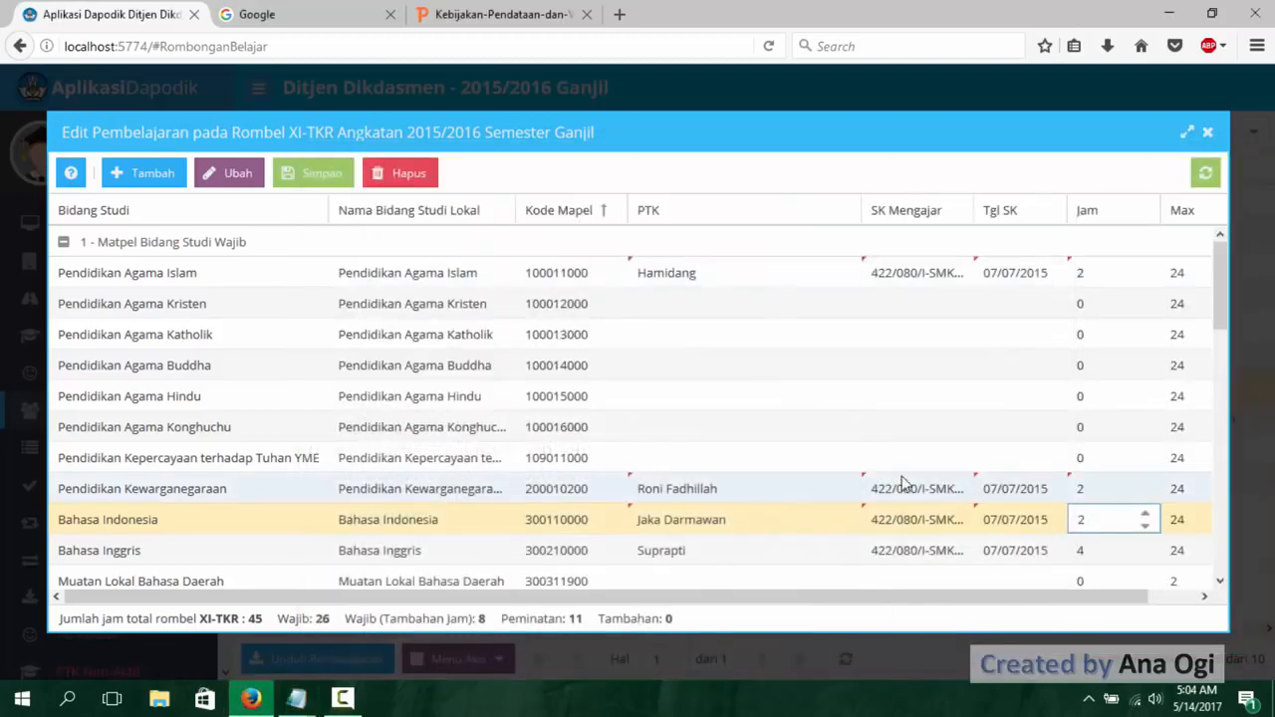
- Confirm Bahasa Indonesia's 2 hours, save XI-TKR's lessons and close the editor
left_click(331, 185)
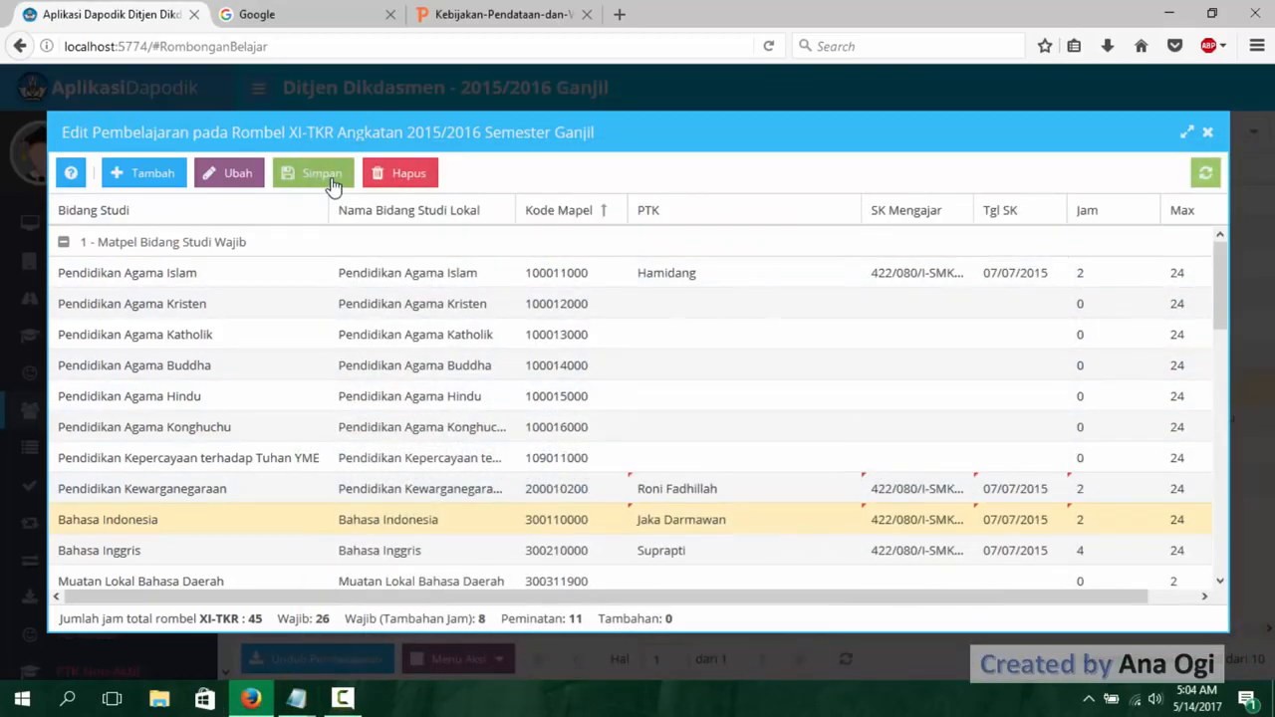
left_click(334, 187)
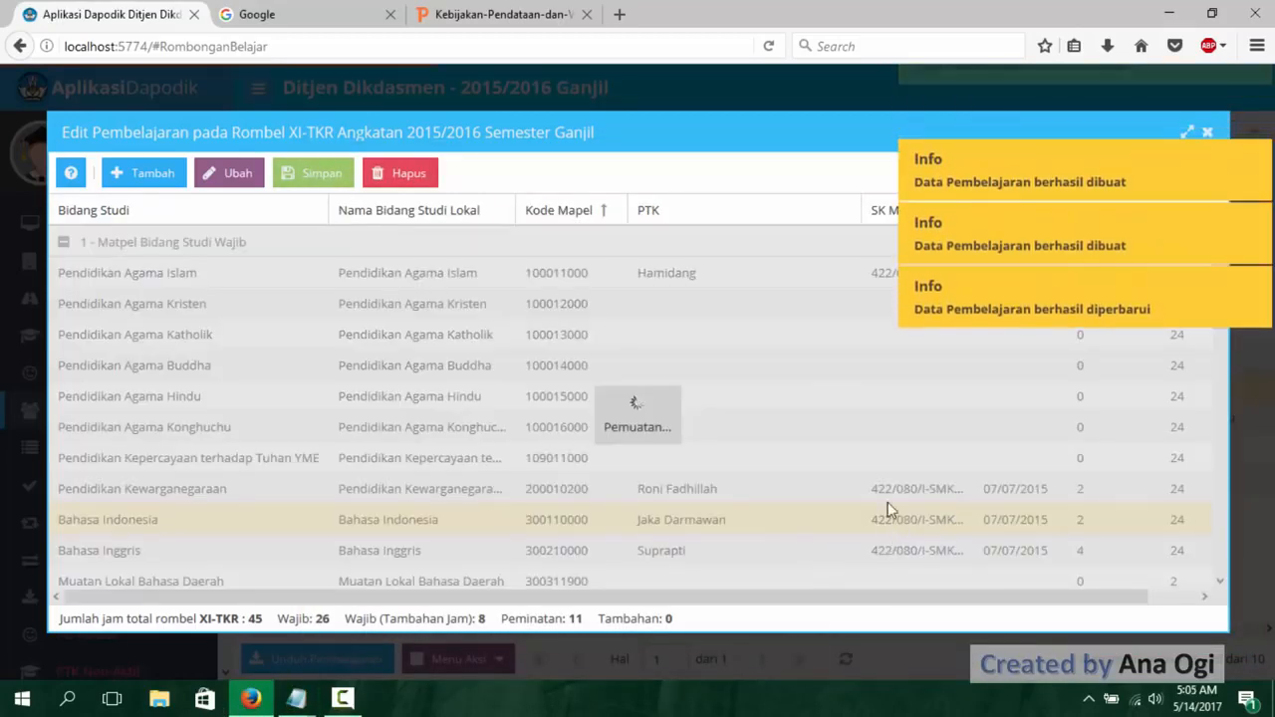
scroll(860, 465, "down", 5)
scroll(860, 464, "up", 5)
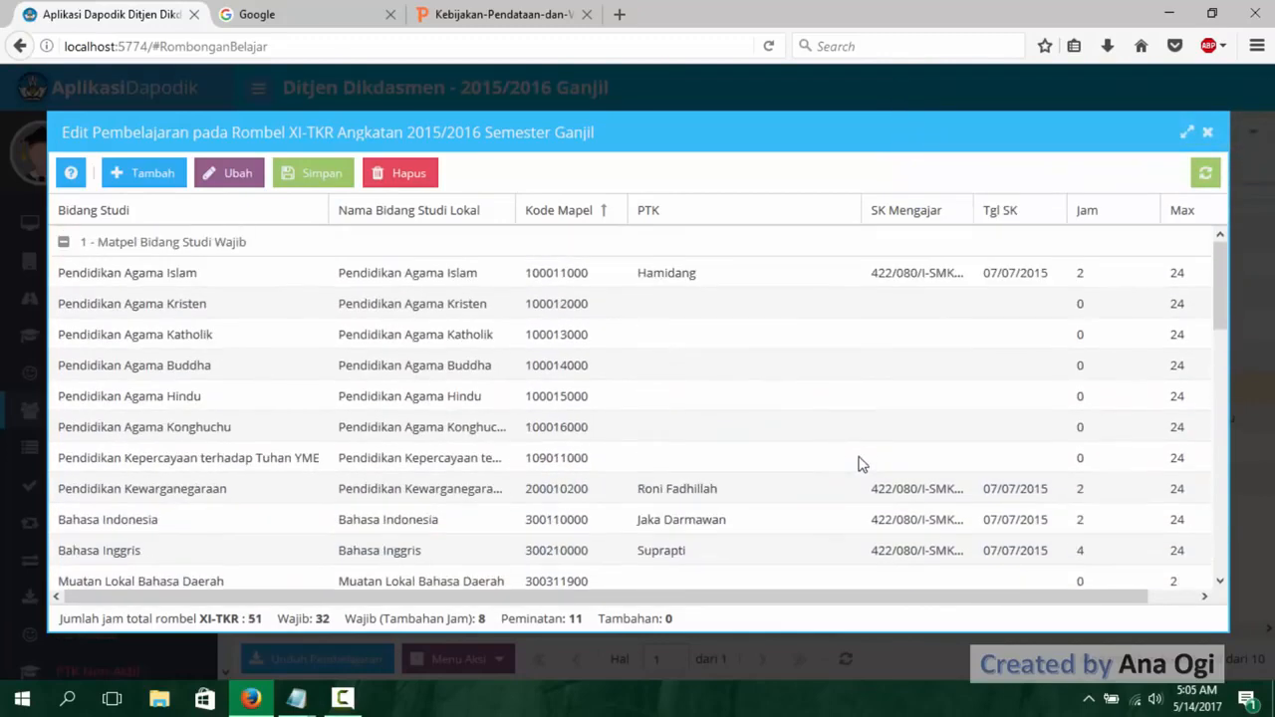
left_click(1208, 134)
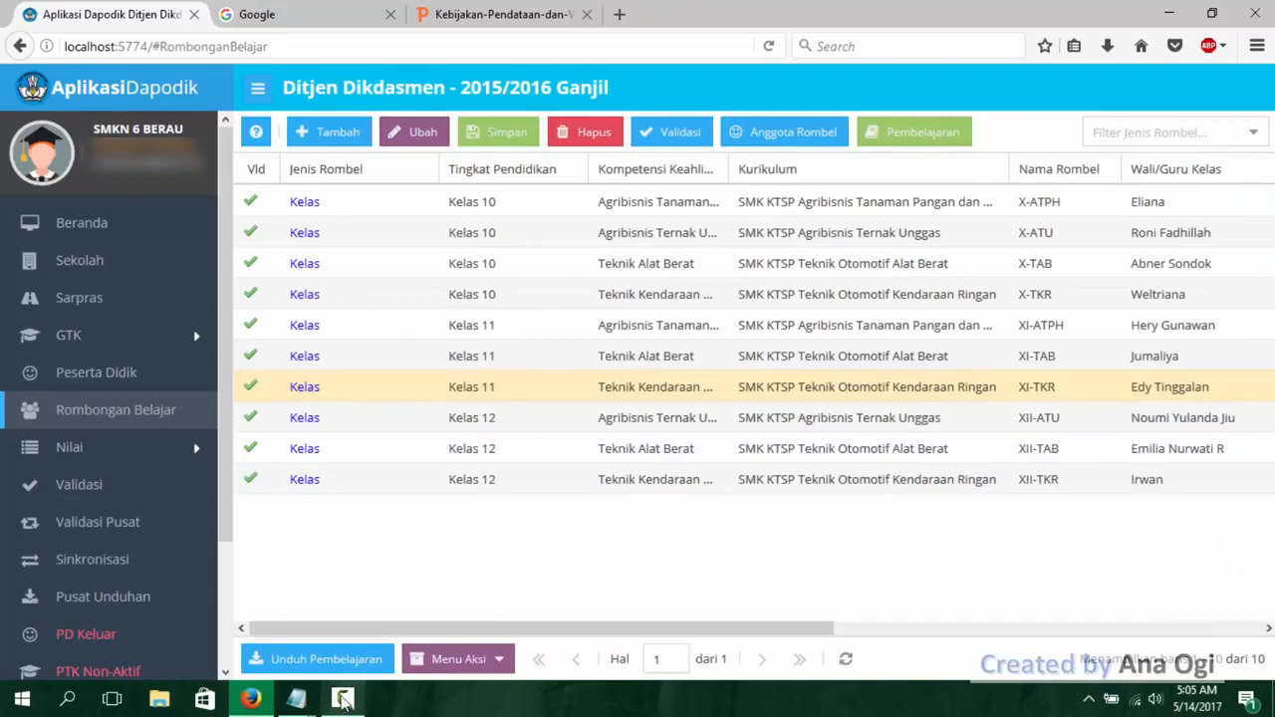
- Bring the missing-subjects note forward and mark the XI TAB line
mouse_move(306, 708)
left_click(510, 638)
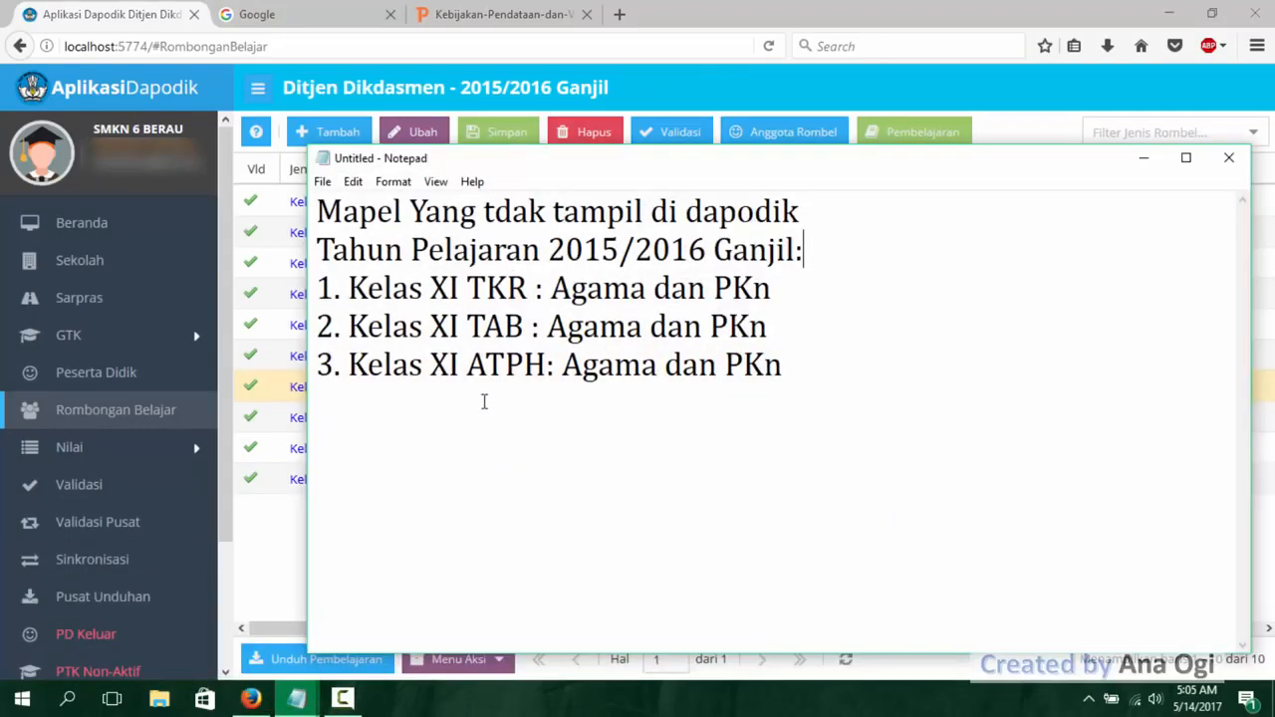
left_click_drag(350, 329, 774, 317)
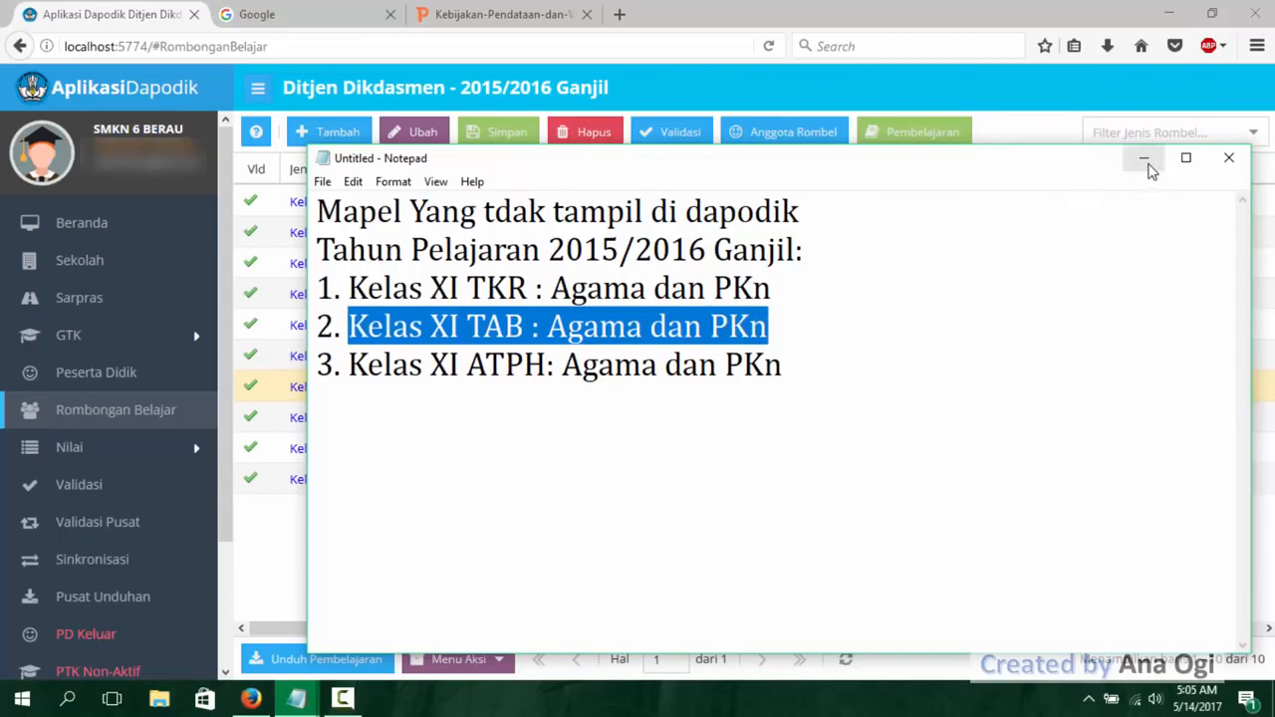
- Append 'dan PKn dan Bhs. Indonesia' to the XI TKR note line, then return to Dapodik
left_click(783, 286)
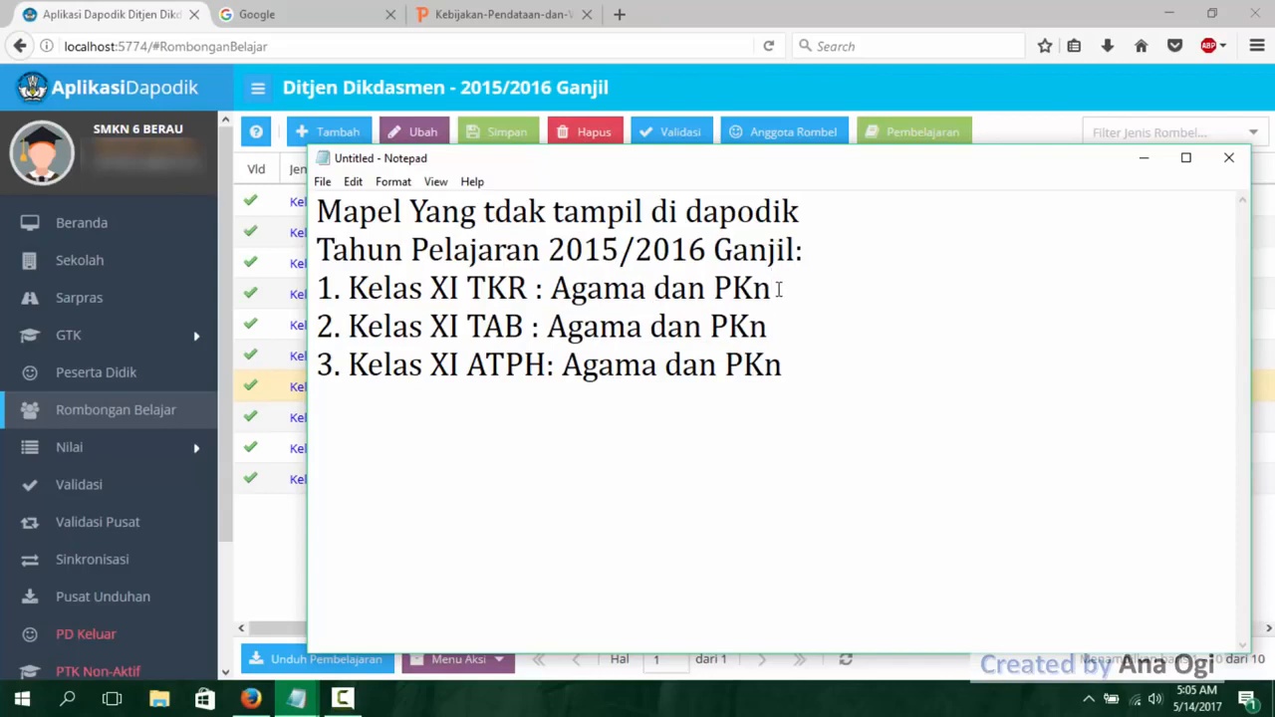
type("dan PKn dan Bh")
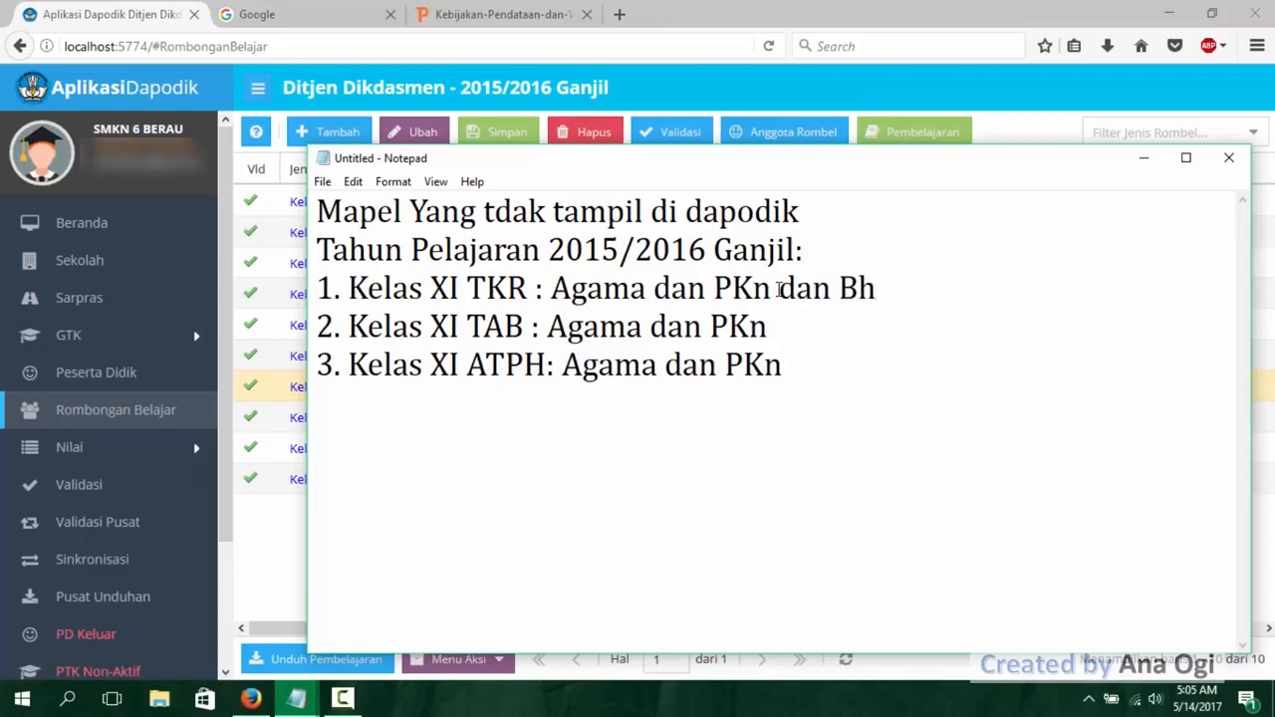
type("s. Indonesia")
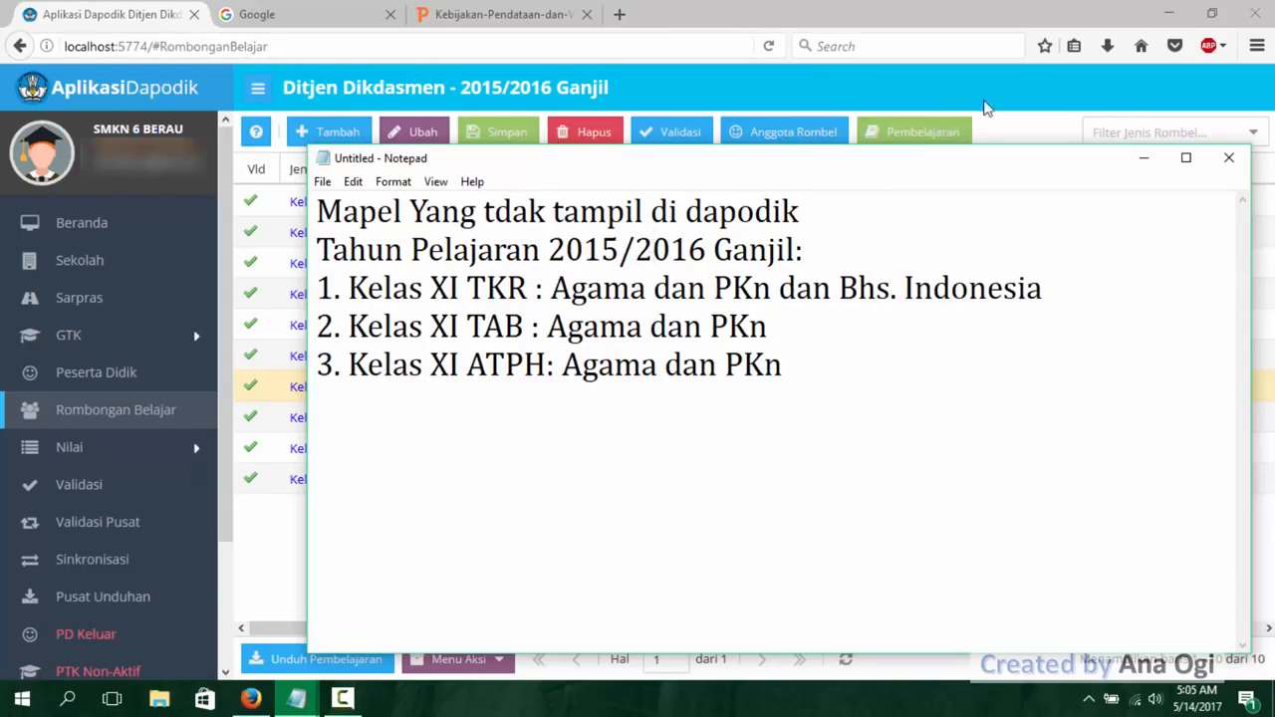
left_click(994, 101)
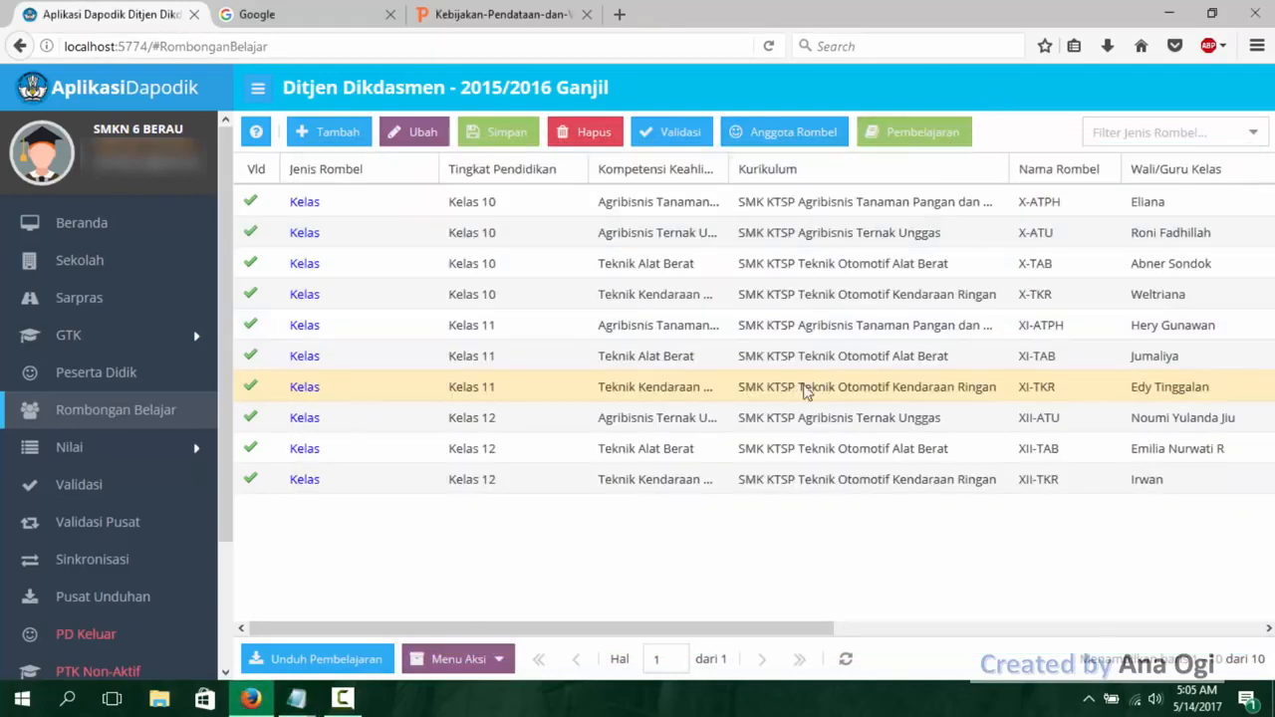
- Open XI-TAB's Pembelajaran editor and select the Agama Islam and Kewarganegaraan teacher cells
left_click(797, 355)
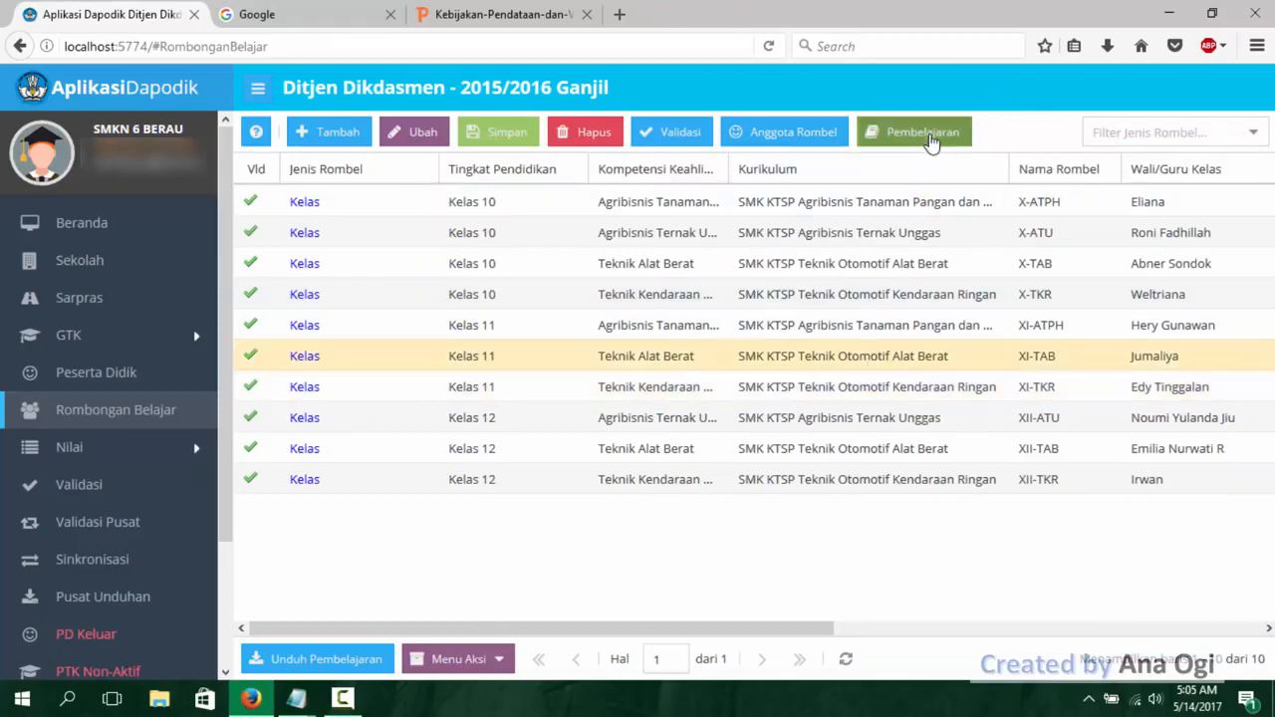
left_click(929, 131)
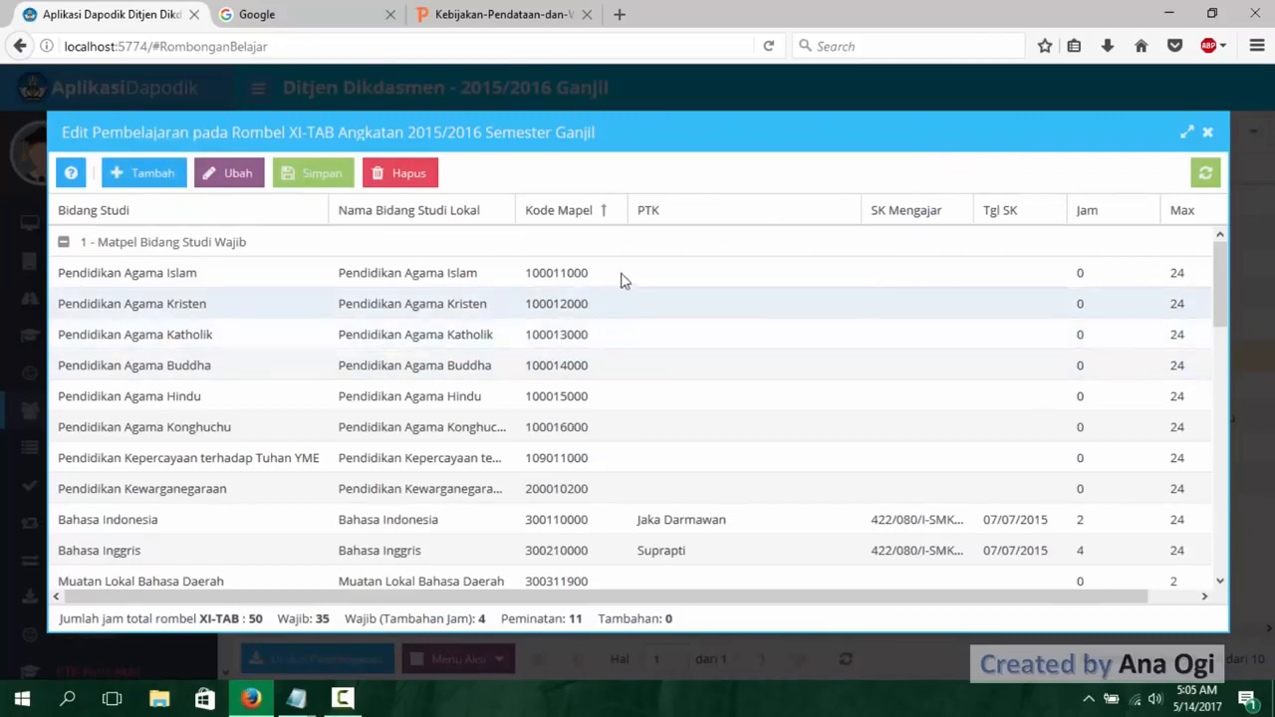
scroll(775, 301, "down", 3)
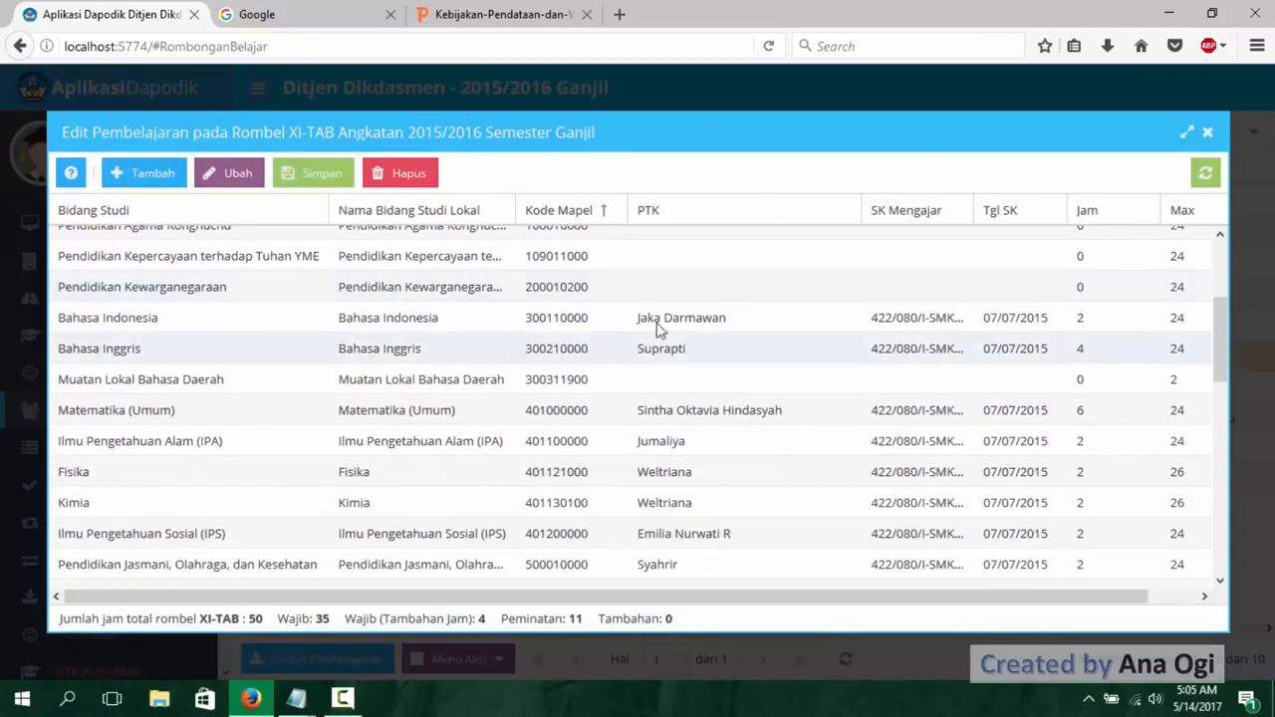
scroll(687, 324, "up", 3)
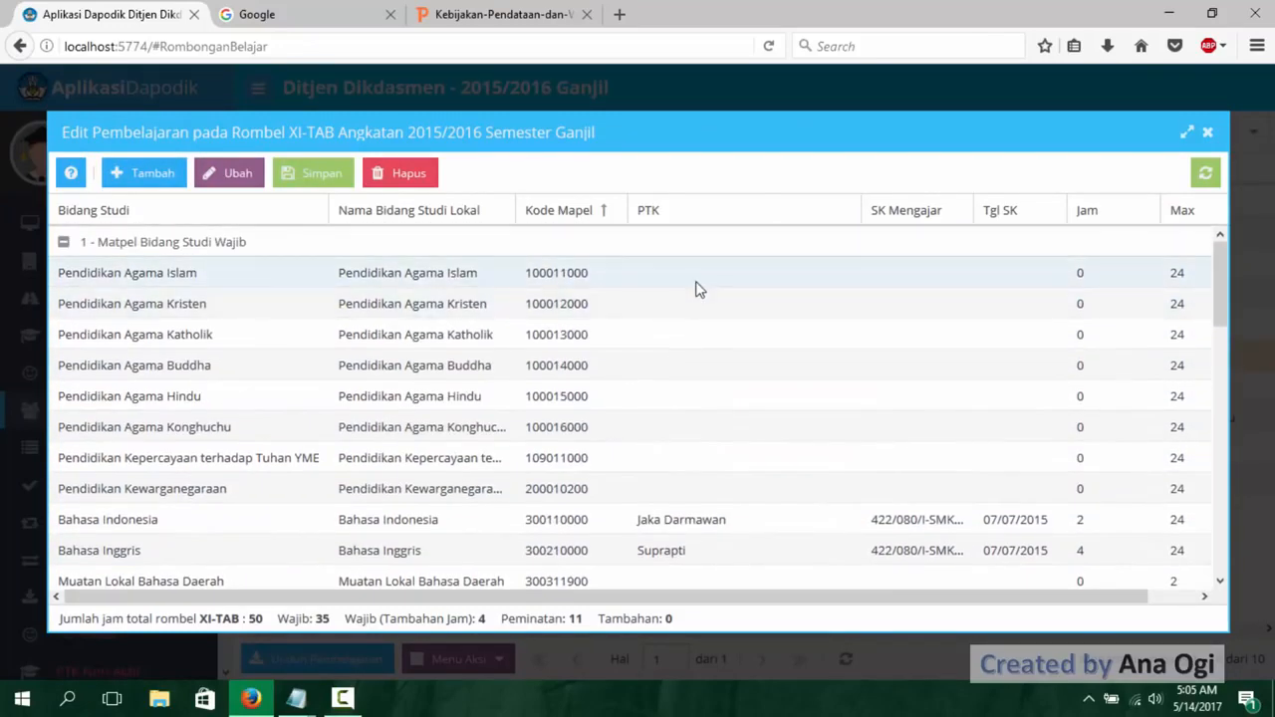
left_click(727, 285)
left_click(747, 495)
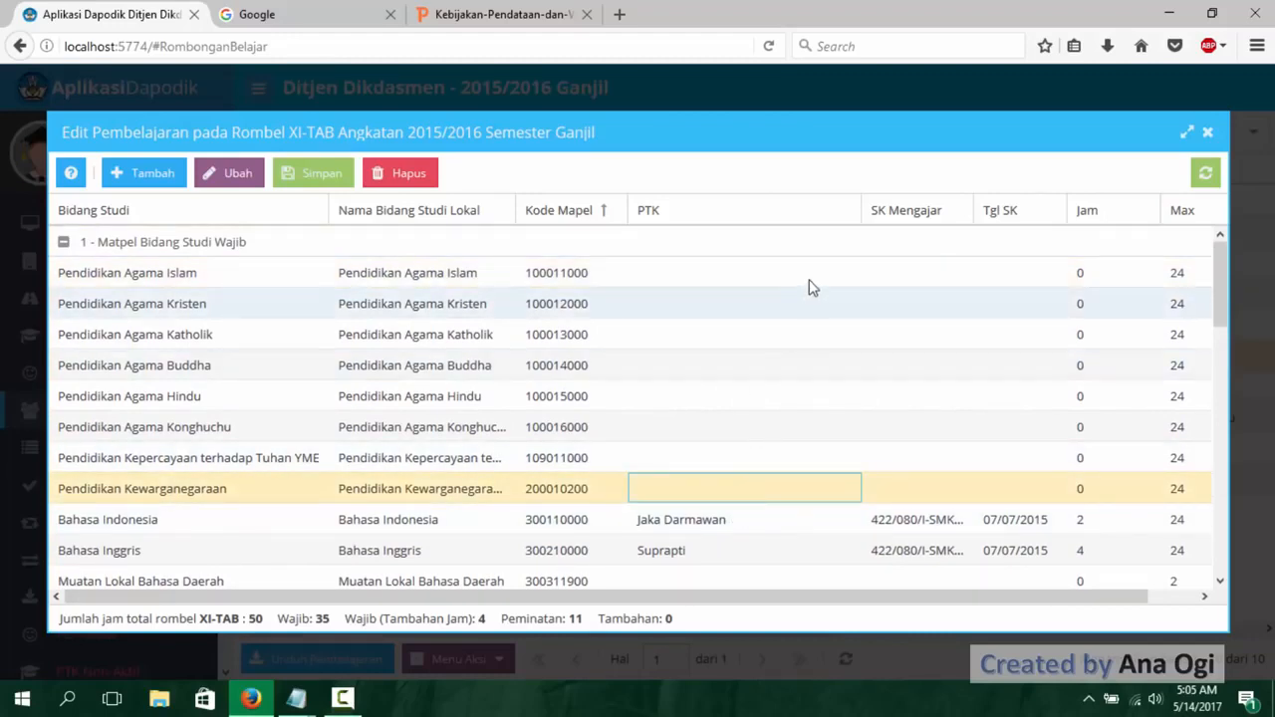
- Give XI-TAB Pendidikan Agama Islam the SK number, SK date 07/07/2015 and 2 hours
left_click(917, 282)
left_click(916, 282)
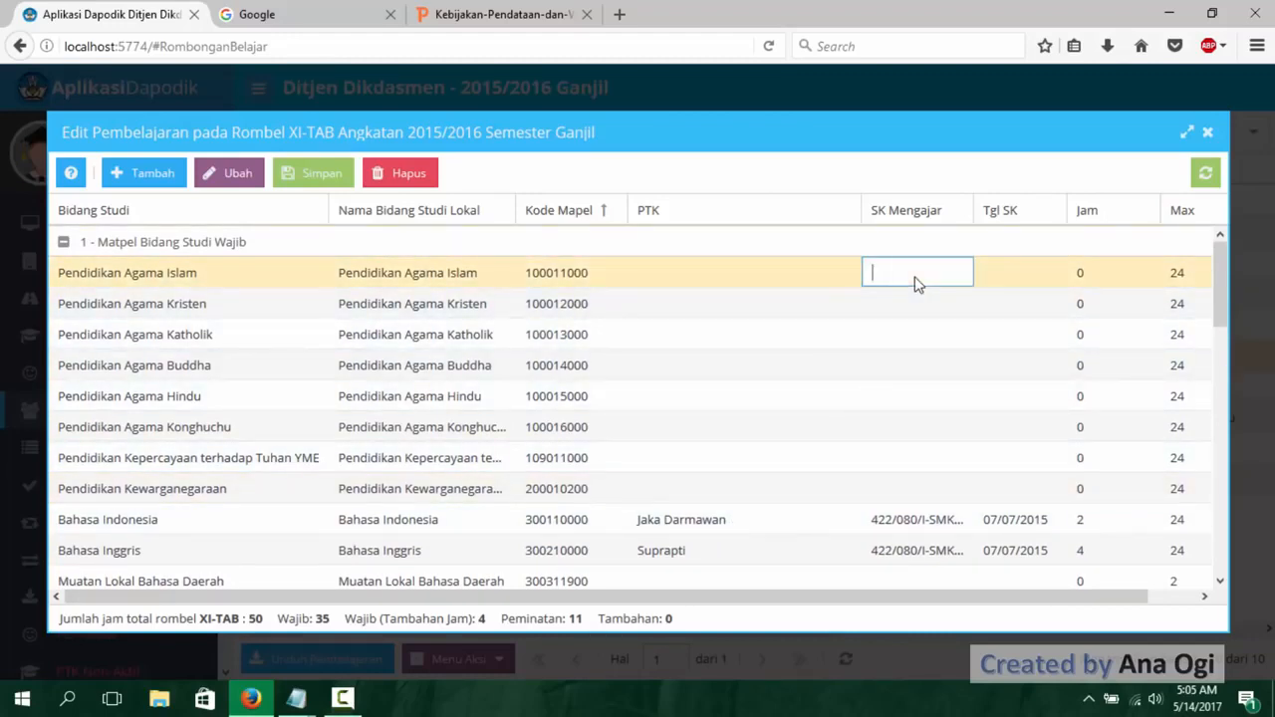
key("ctrl+v")
left_click(1008, 267)
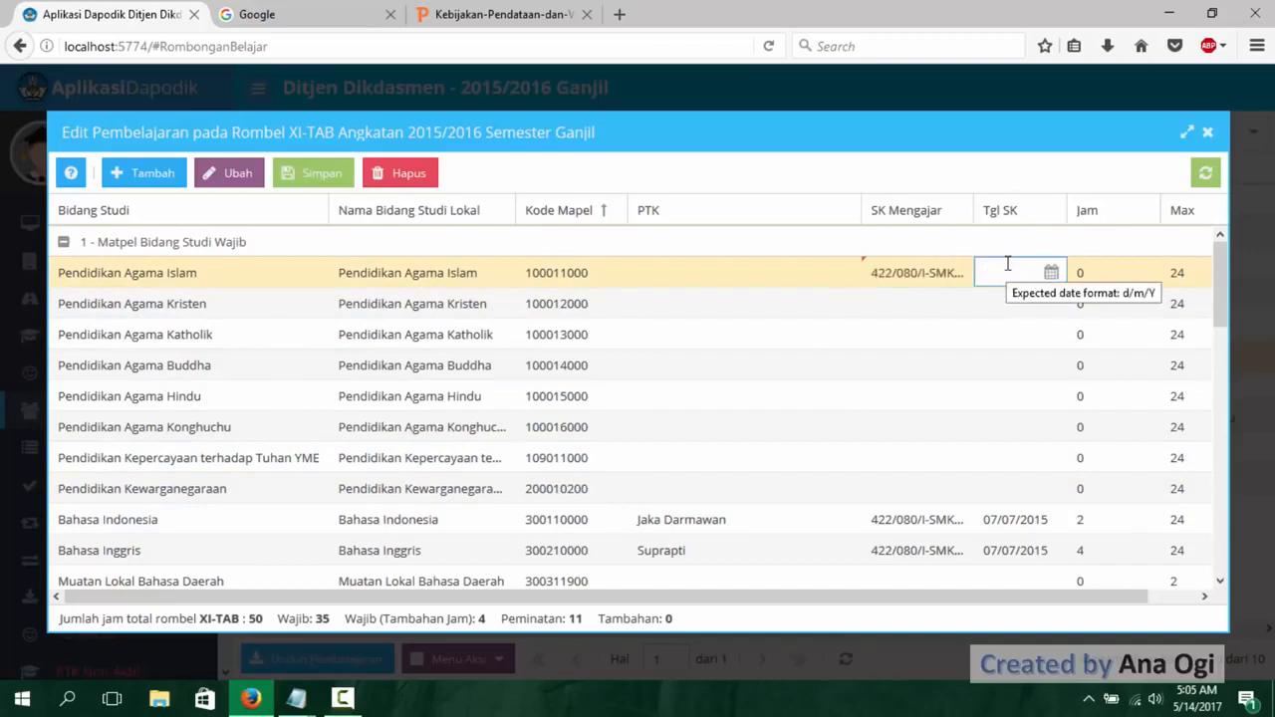
type("07/07/2015")
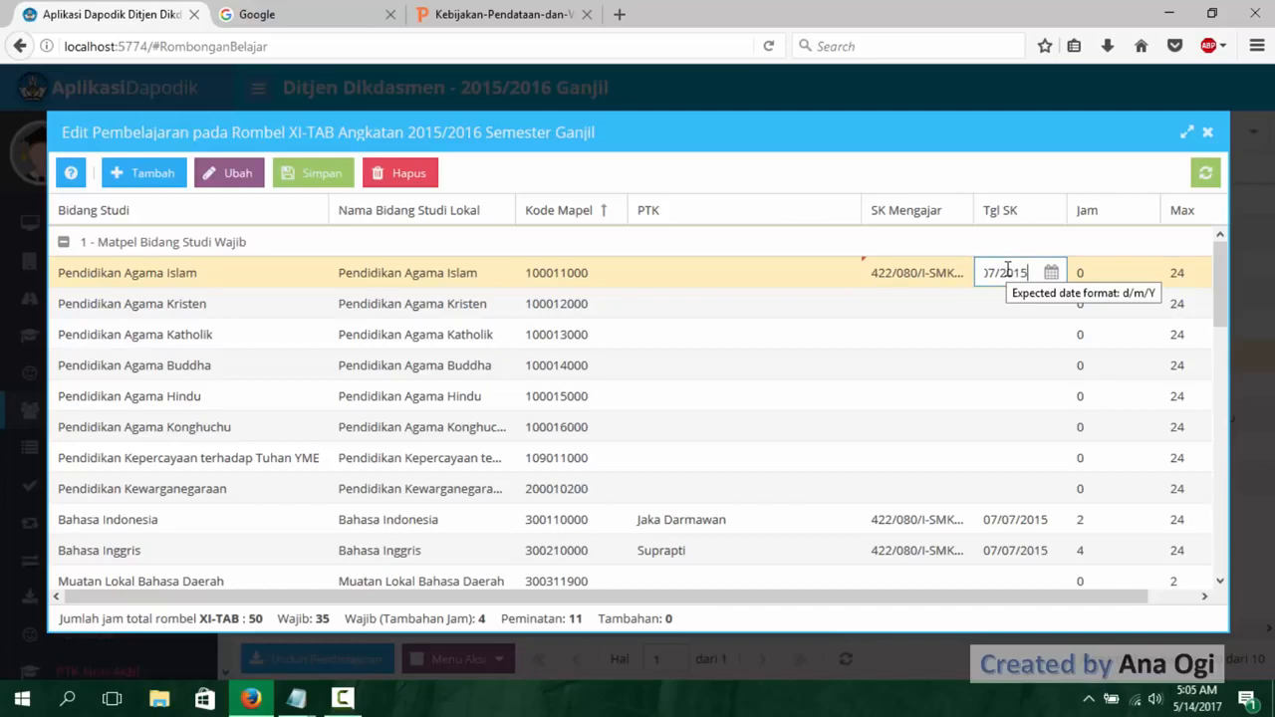
left_click(1090, 274)
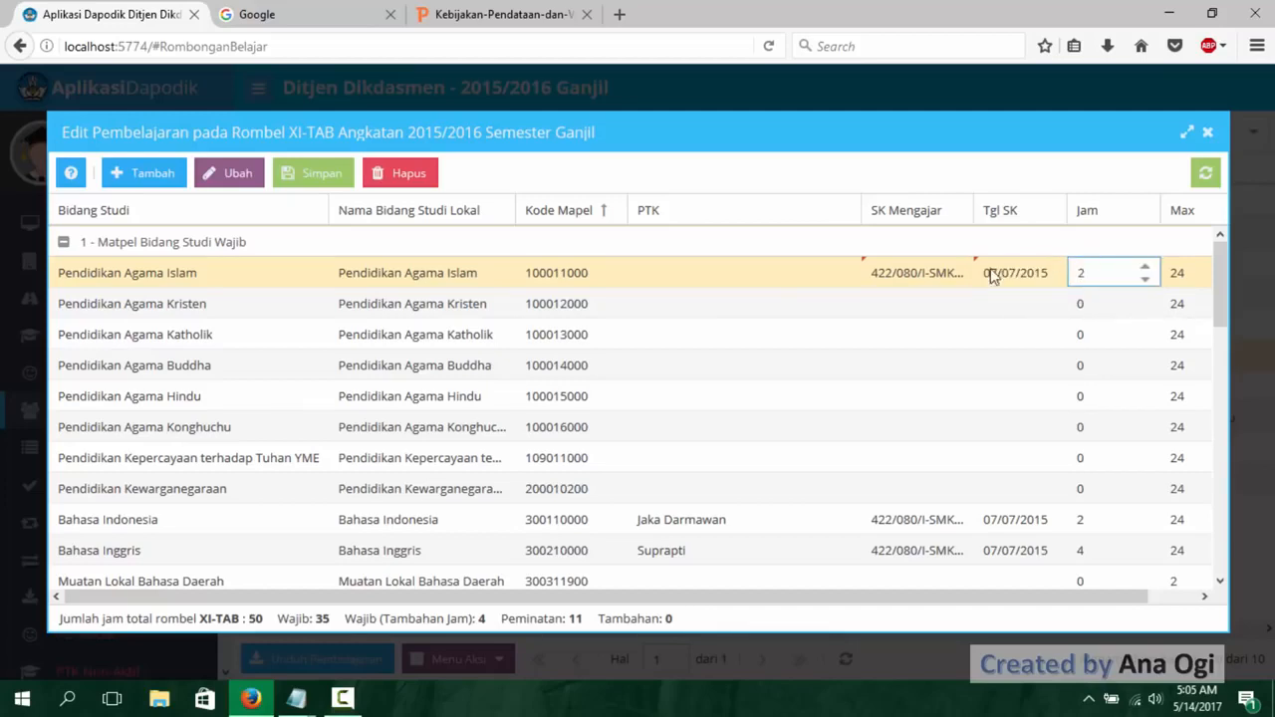
left_click(730, 280)
- Assign a teacher to XI-TAB Pendidikan Agama Islam
left_click(739, 277)
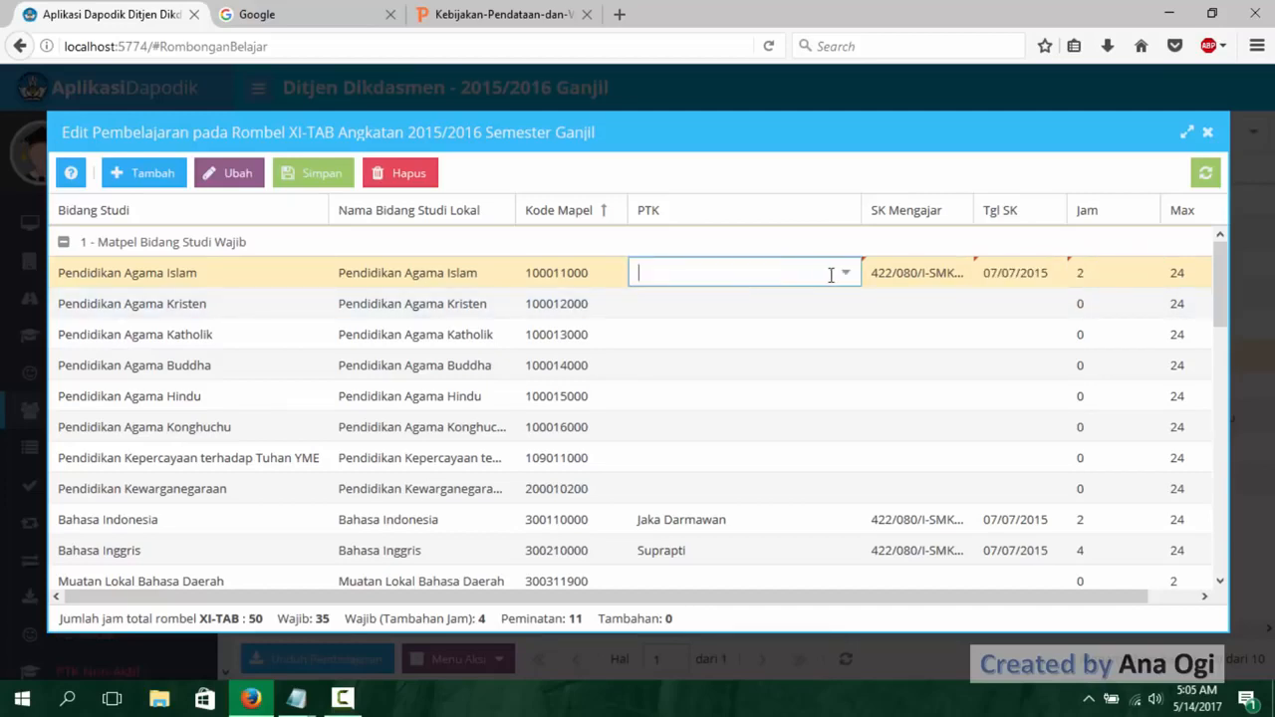
left_click(845, 272)
left_click_drag(853, 315, 857, 369)
left_click(787, 373)
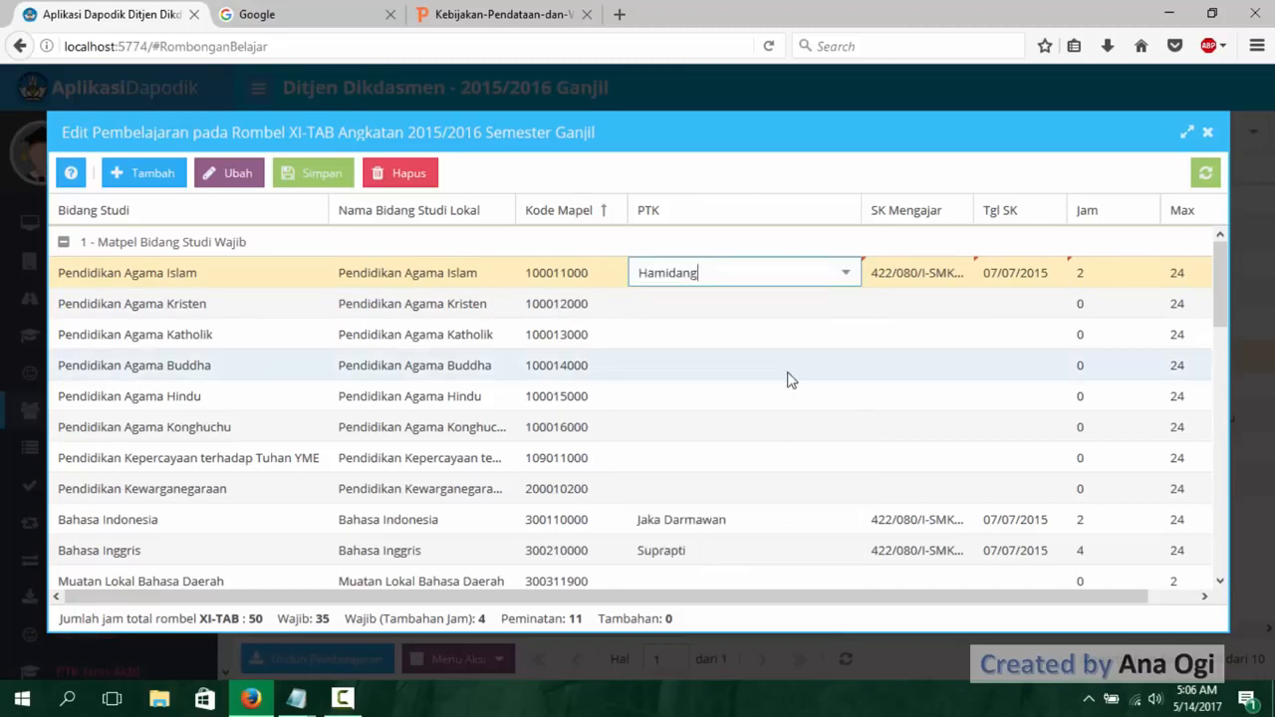
- Assign a teacher to Pendidikan Kewarganegaraan and paste its SK number
left_click(747, 490)
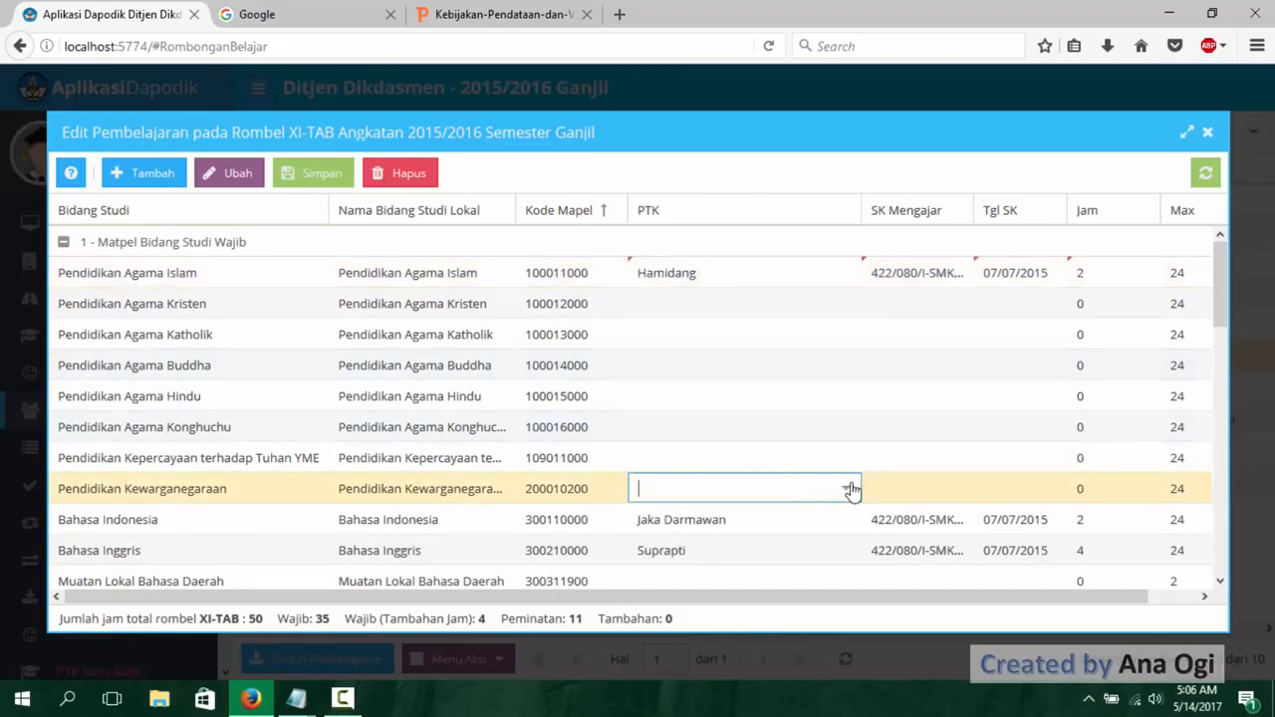
left_click(848, 487)
left_click_drag(851, 273, 855, 366)
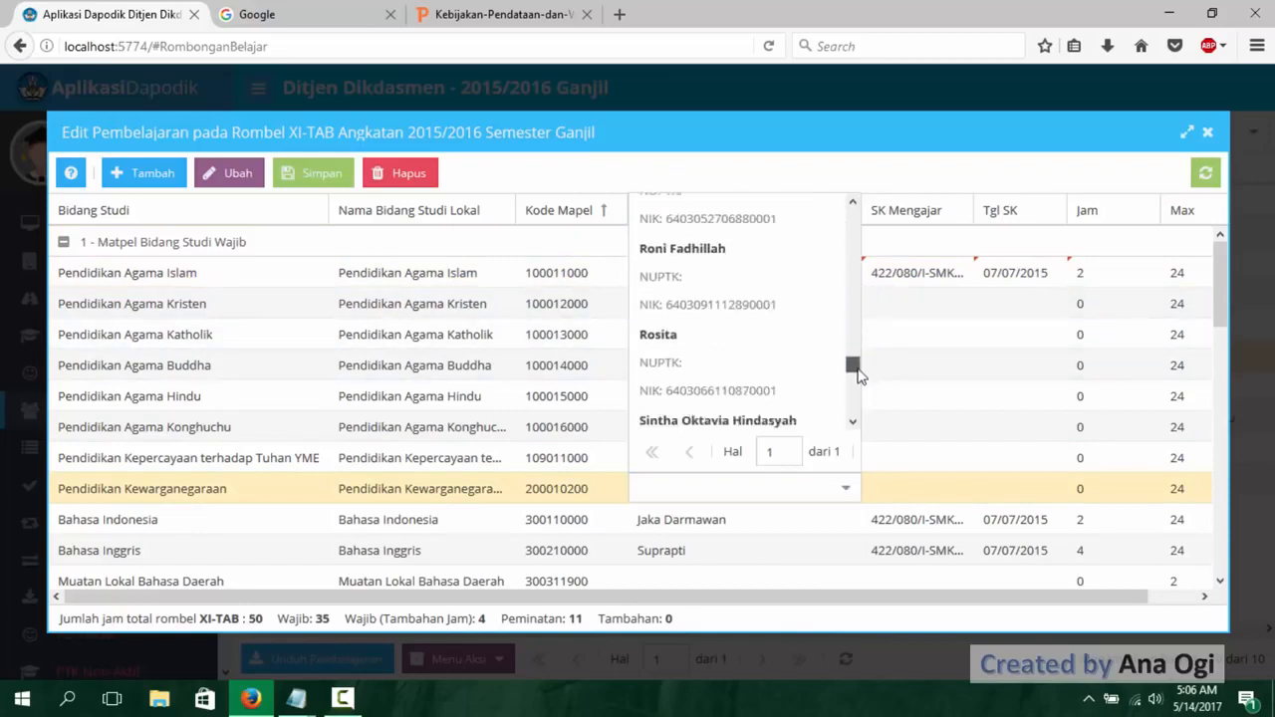
left_click(779, 276)
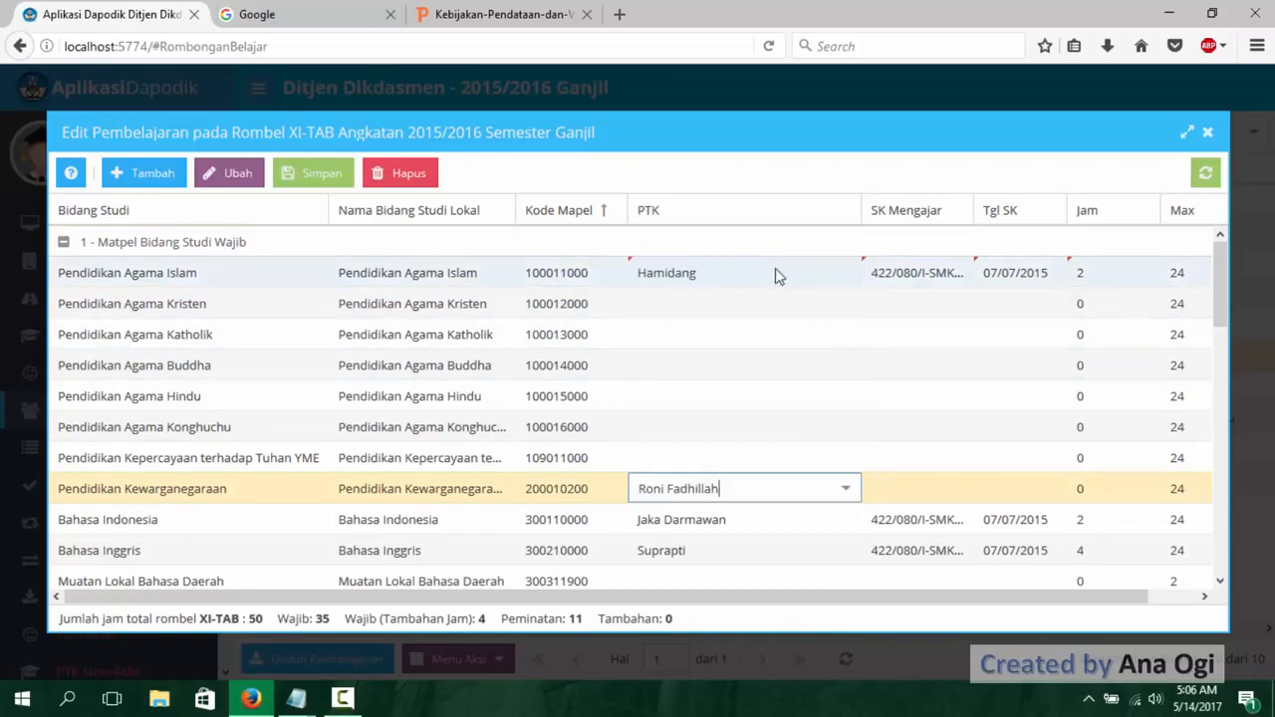
left_click(911, 486)
type("SMKN6/VII/2015")
- Enter SK date 07/07/2015 and 2 hours for Kewarganegaraan
left_click(994, 488)
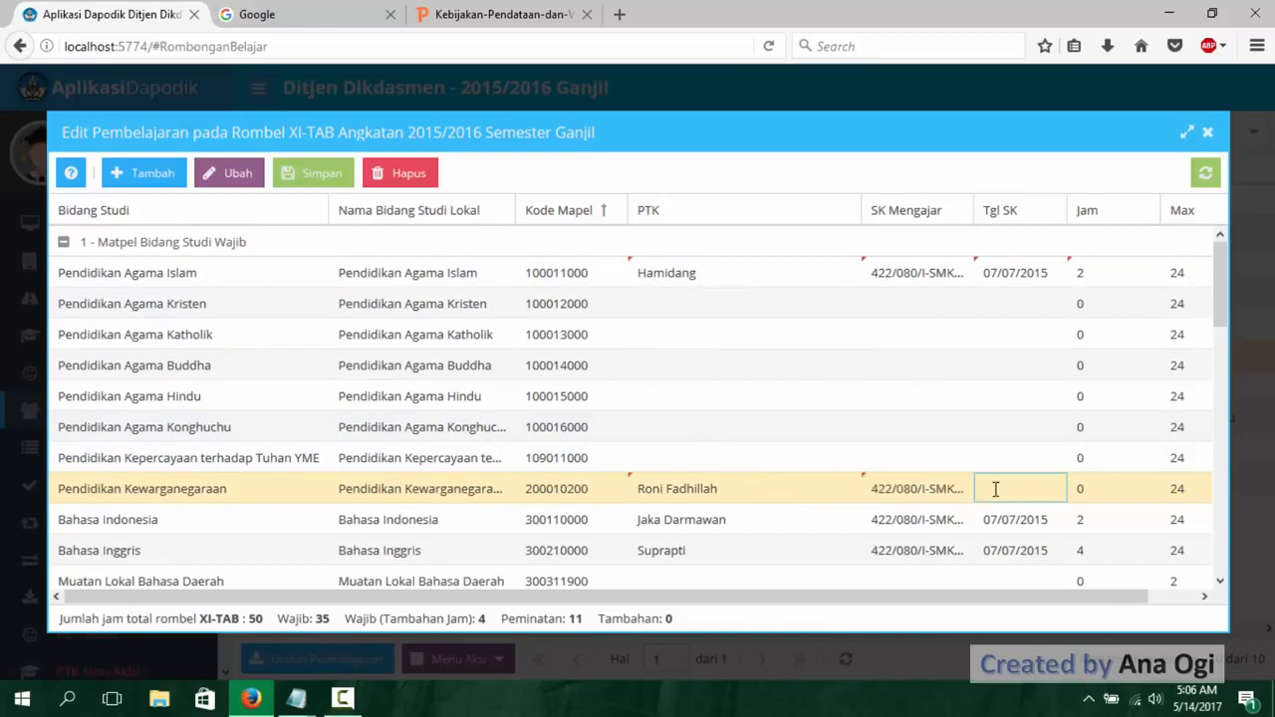
type("07/07")
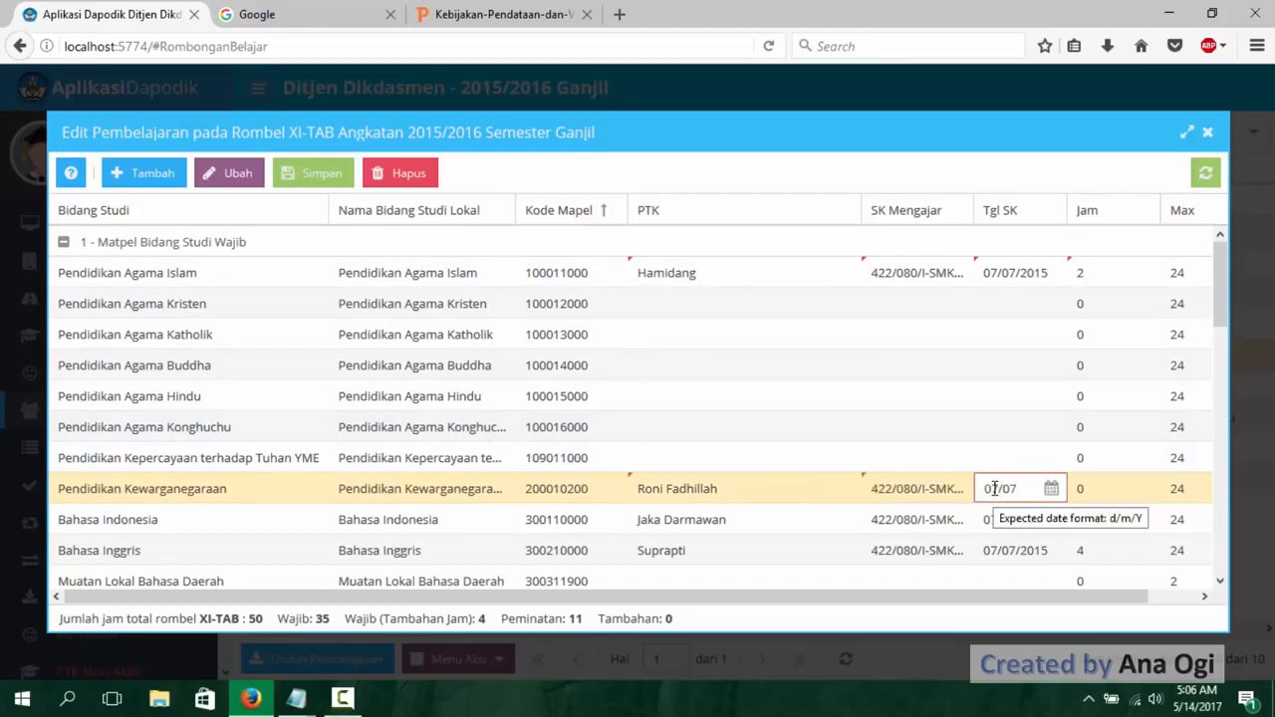
type("/201")
type("5")
left_click(1096, 489)
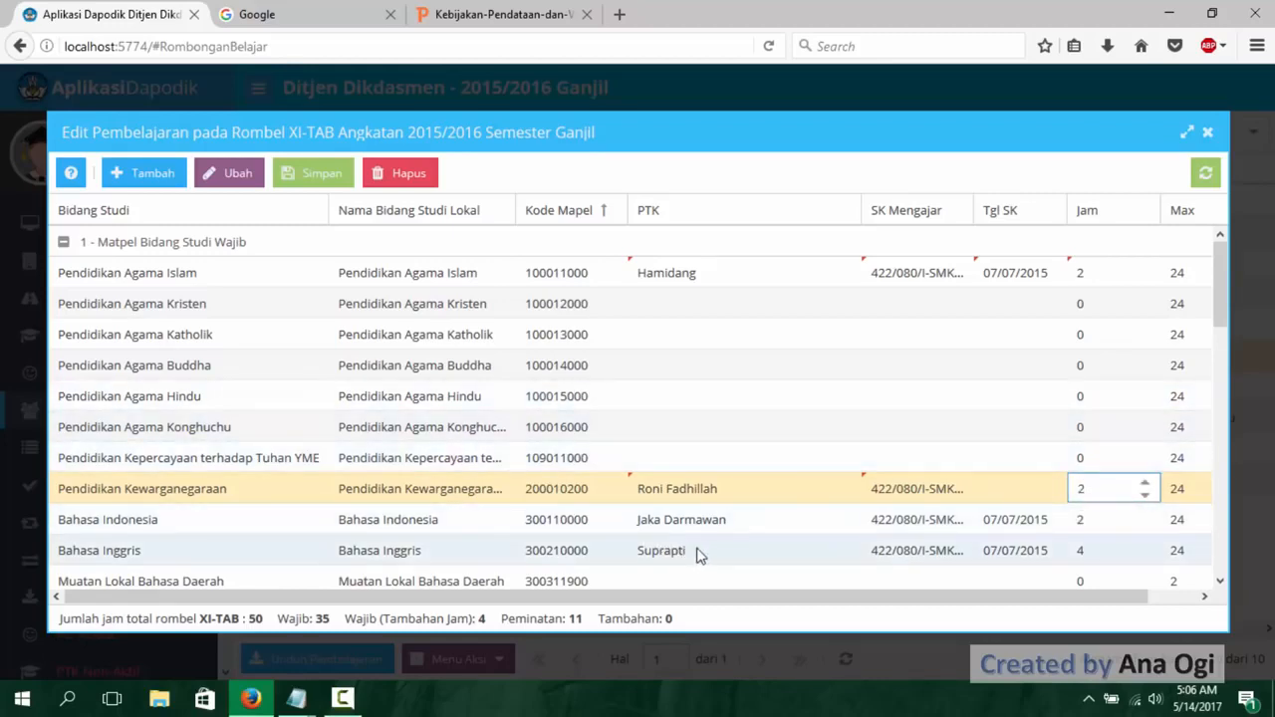
left_click_drag(1223, 304, 1230, 367)
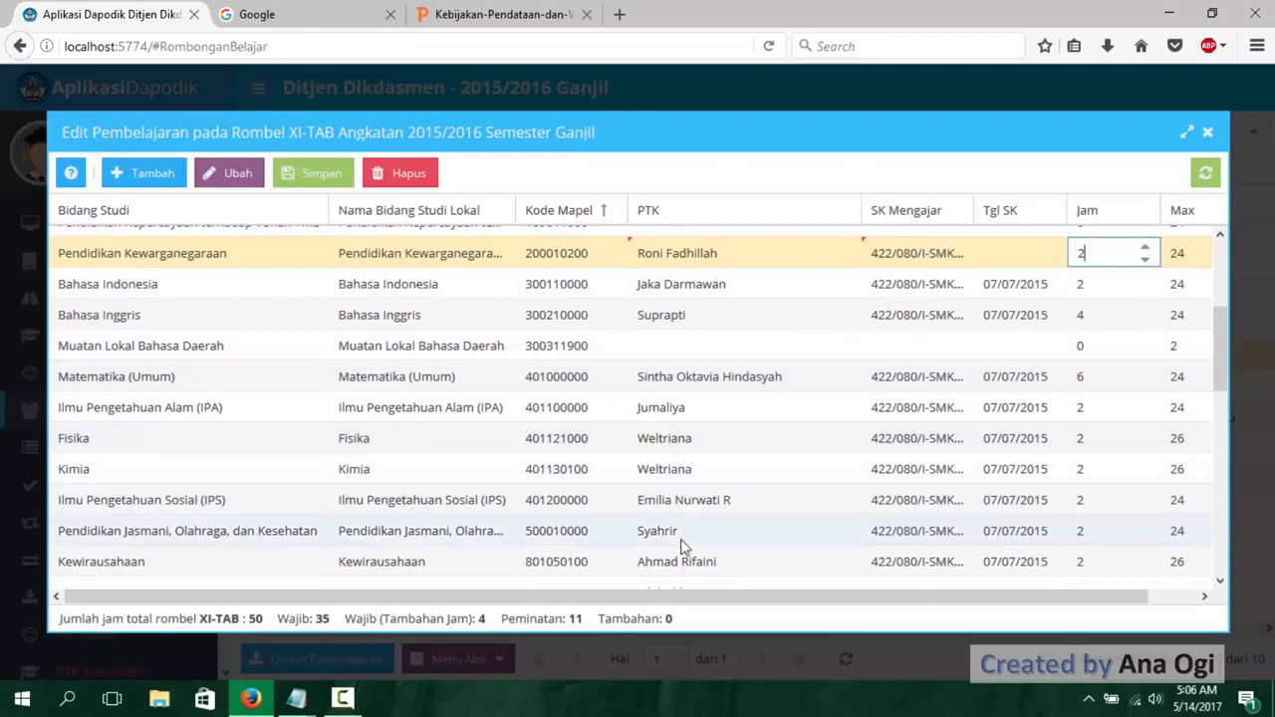
left_click_drag(1236, 349, 1232, 419)
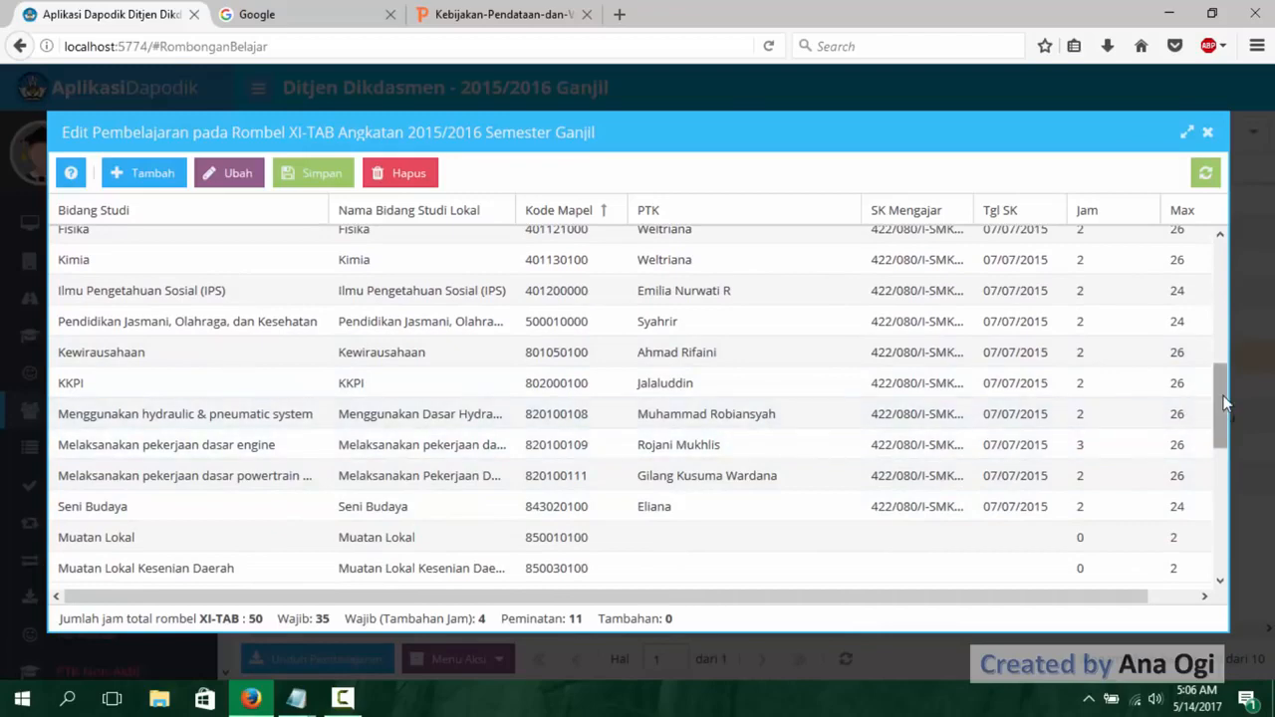
left_click_drag(1225, 403, 1236, 521)
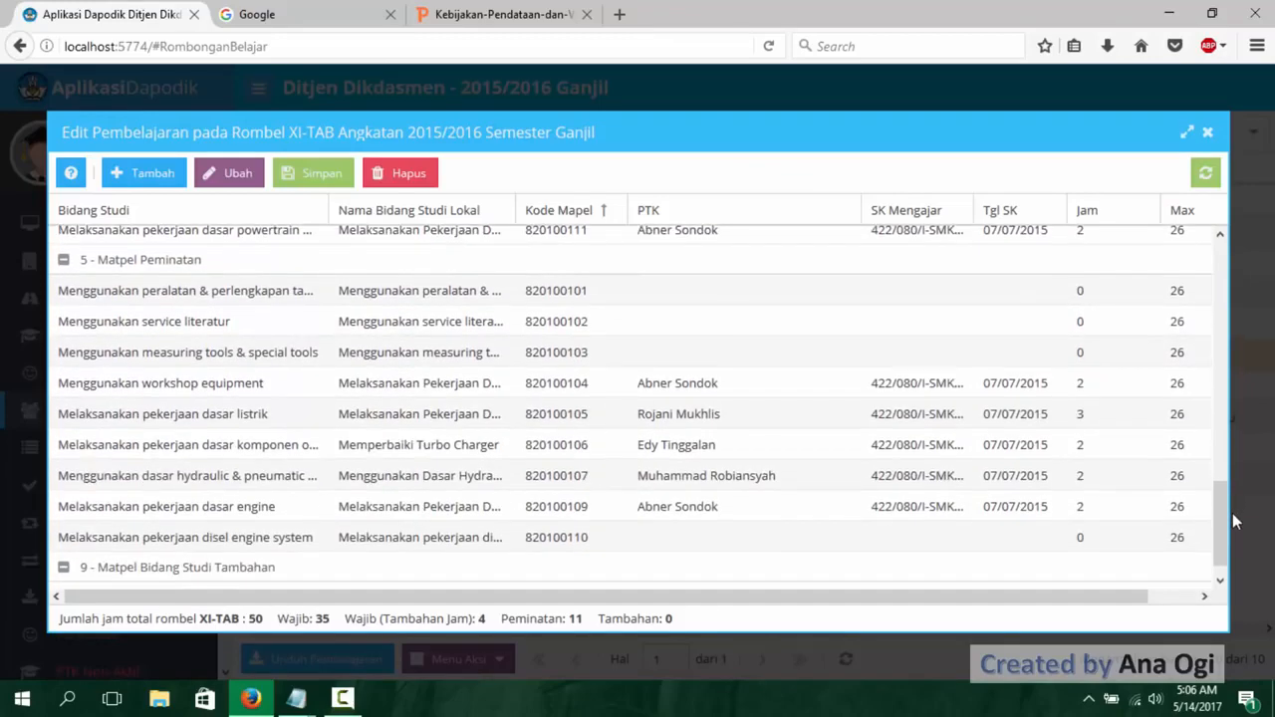
left_click_drag(1235, 535, 1236, 451)
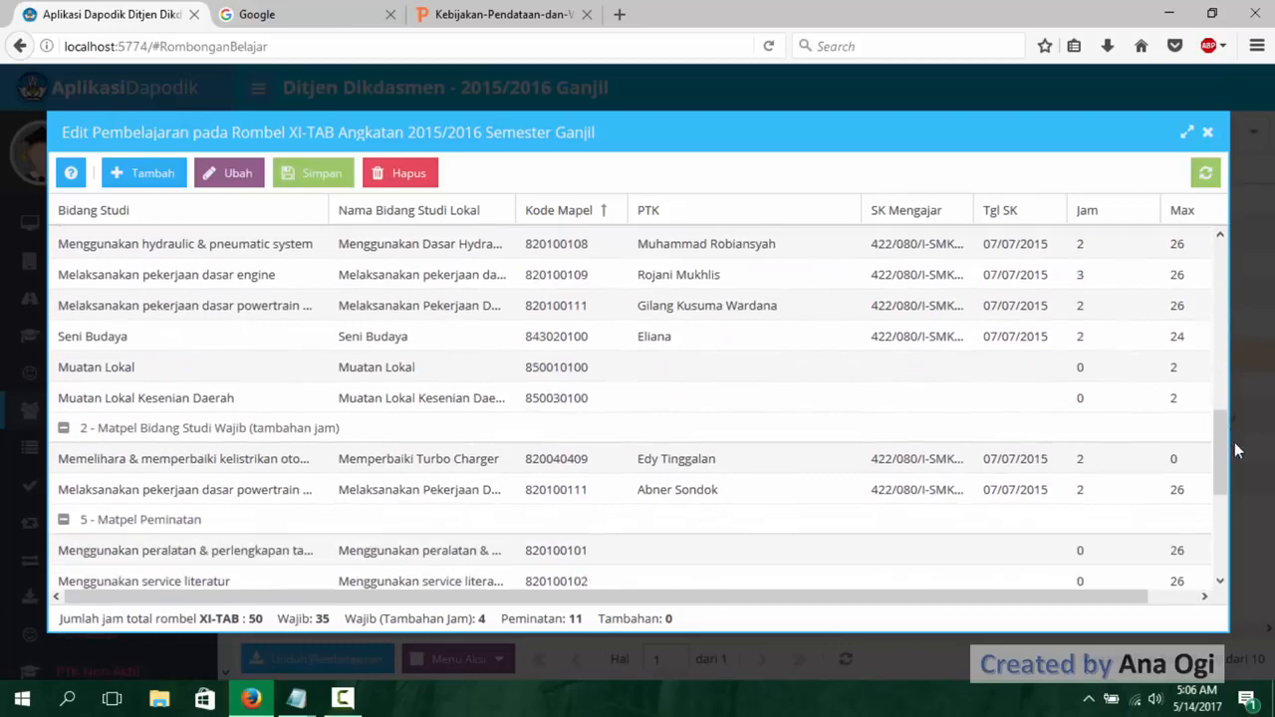
- Give XI-TAB's Kewarganegaraan lesson its teacher, decree number and date 07/07/2015, then save it
left_click(319, 174)
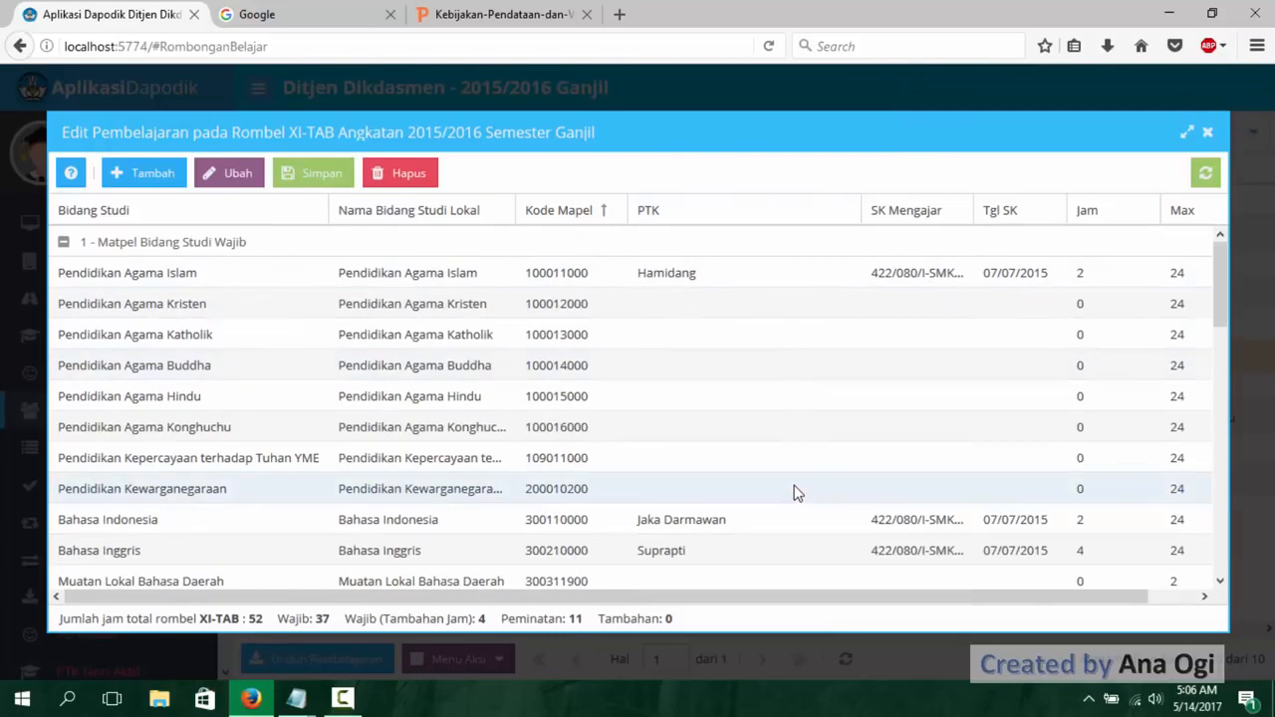
left_click(1122, 413)
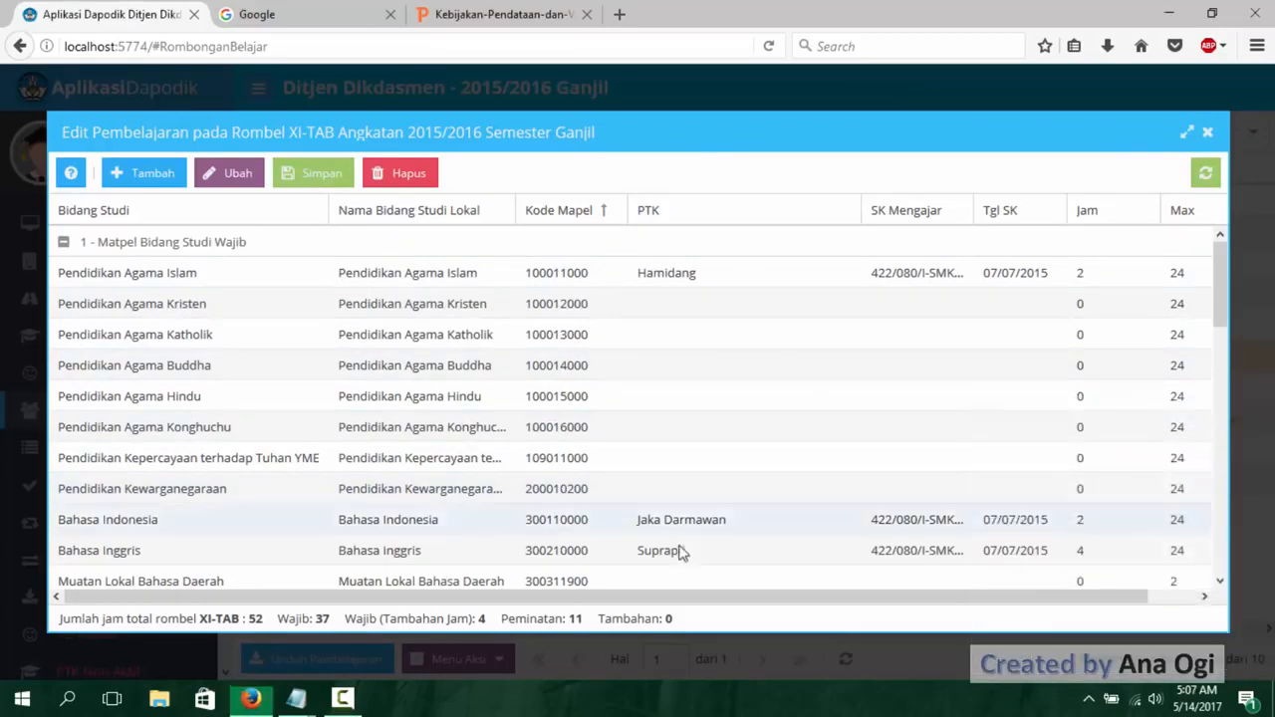
left_click(721, 497)
left_click(843, 488)
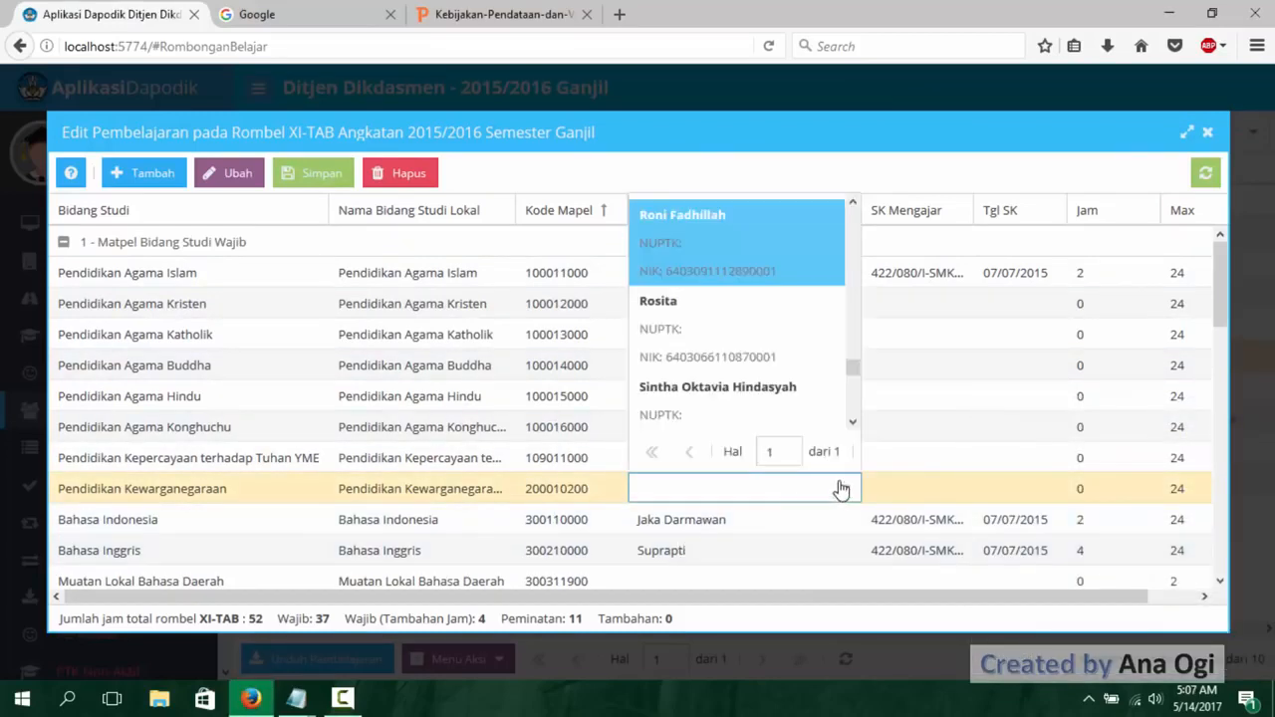
left_click(752, 267)
left_click(911, 489)
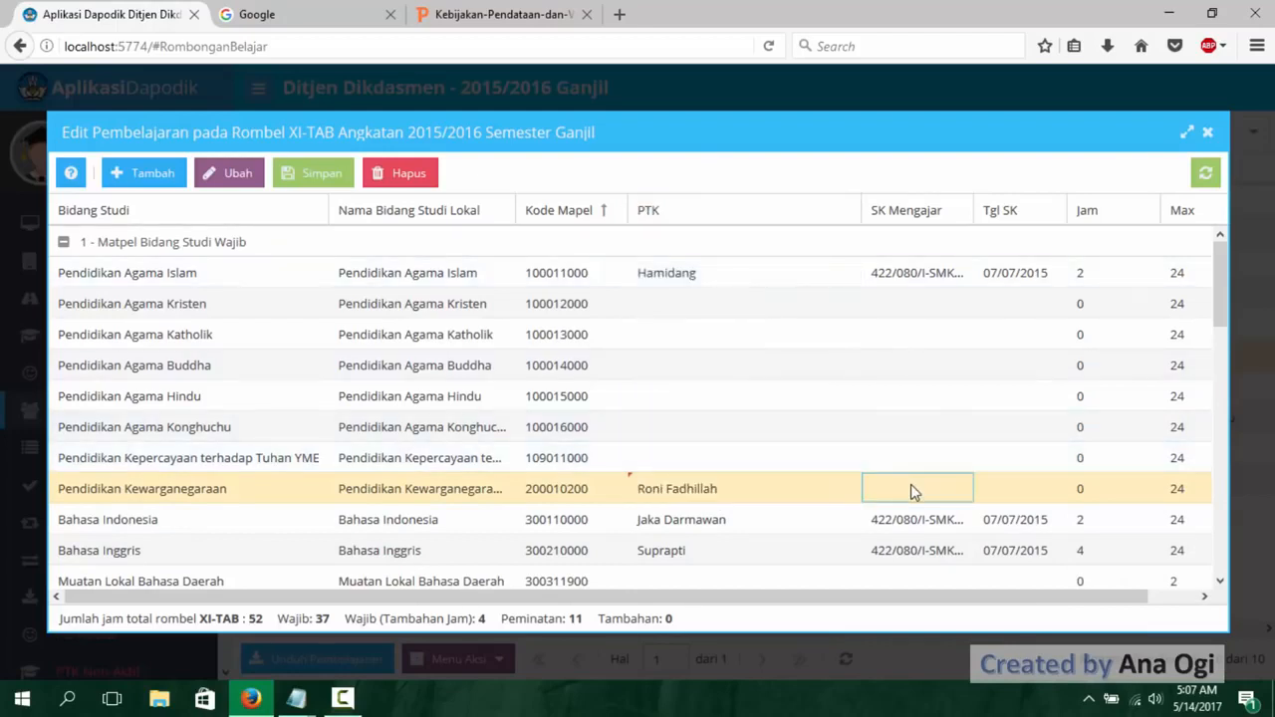
key("ctrl+v")
left_click(1005, 494)
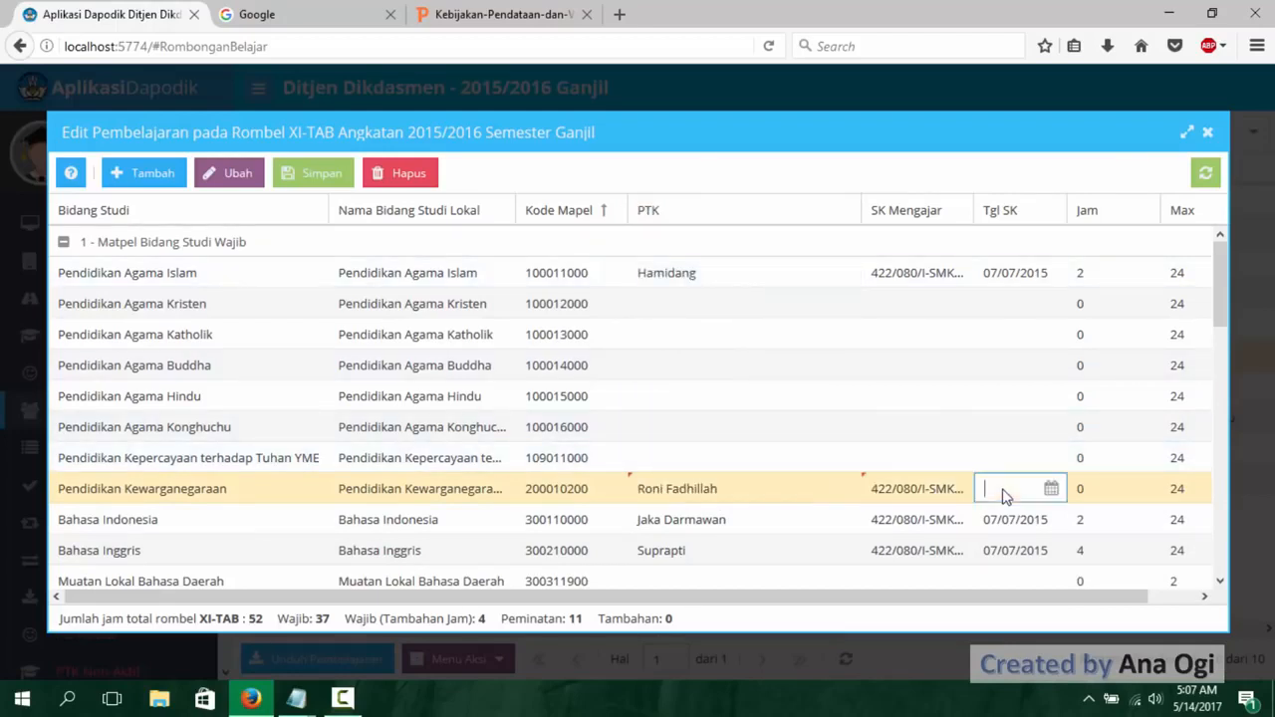
type("07/07/2015")
left_click(1102, 487)
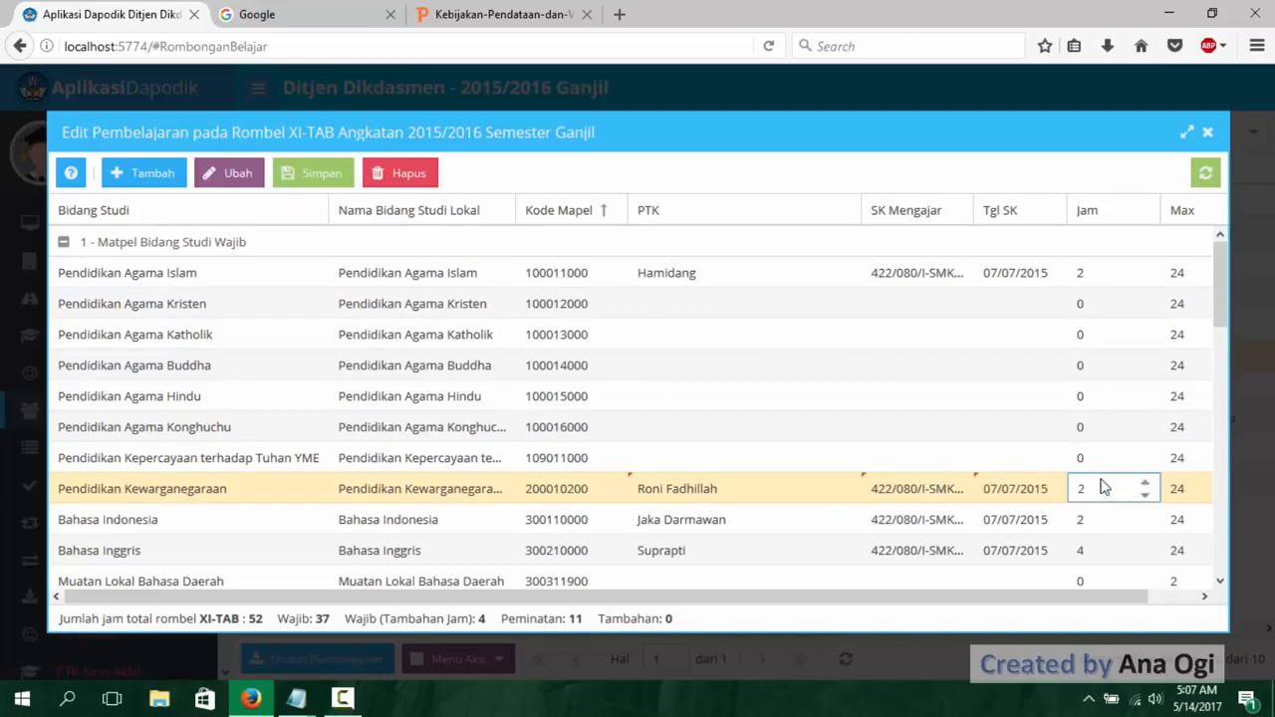
left_click(322, 179)
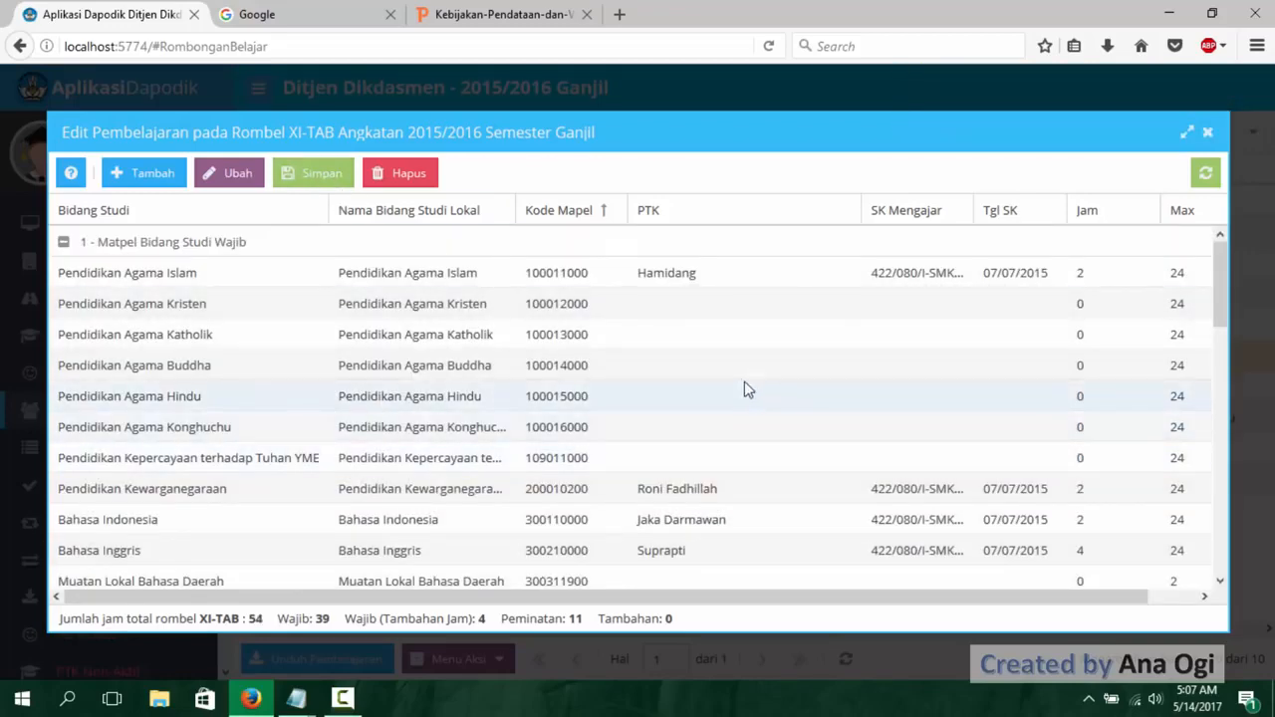
- Close the XI-TAB editor, highlight XI ATPH's missing subjects in the notes, and select XI-ATPH
left_click(1208, 132)
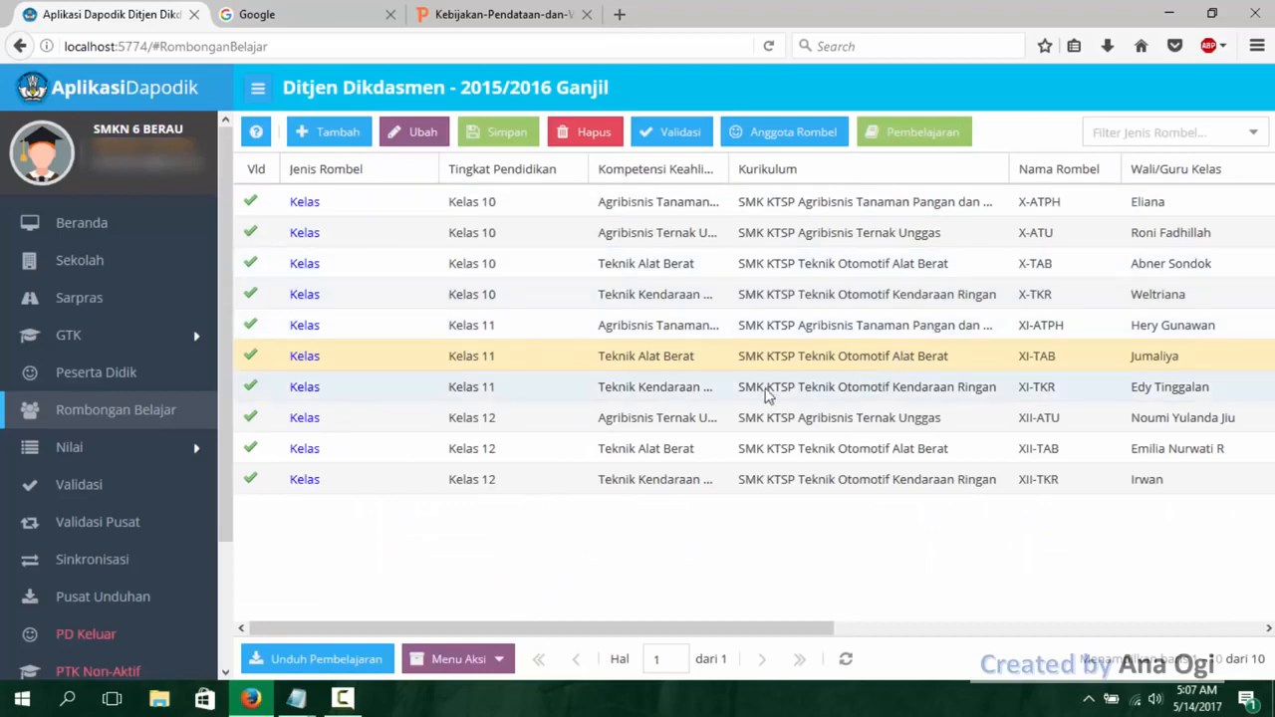
mouse_move(296, 699)
left_click(455, 600)
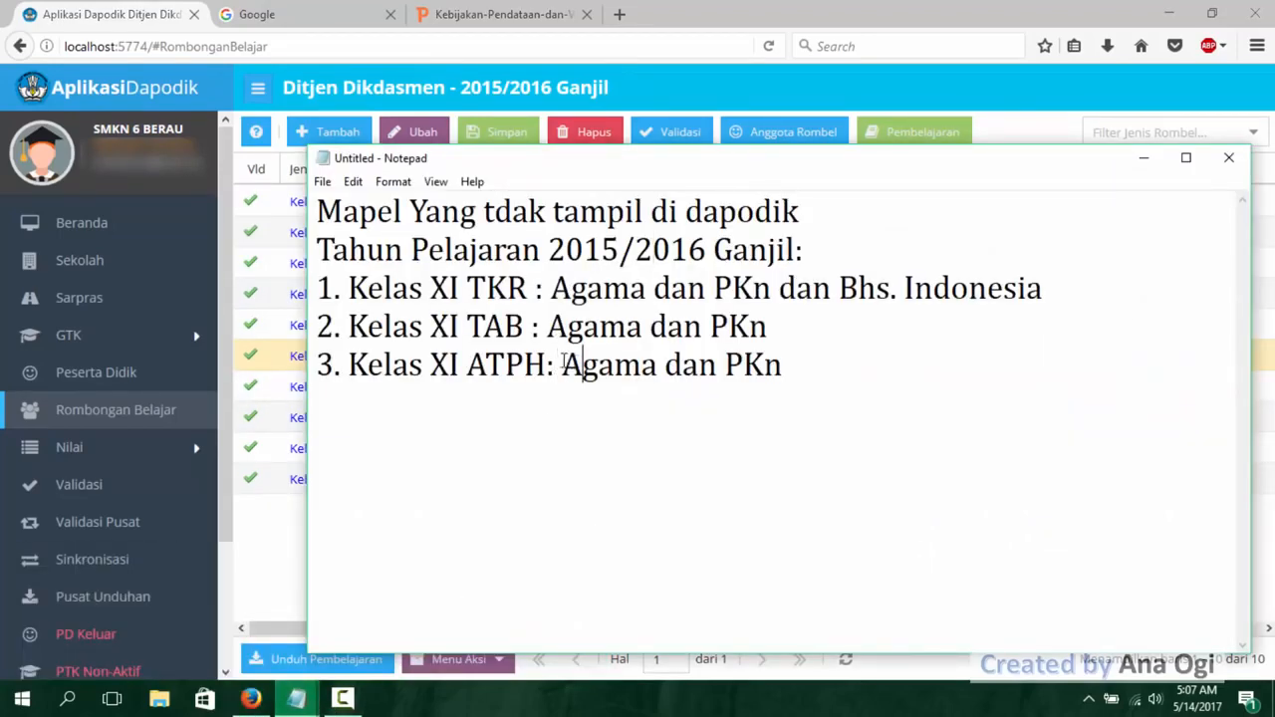
left_click_drag(564, 363, 728, 379)
left_click(1144, 159)
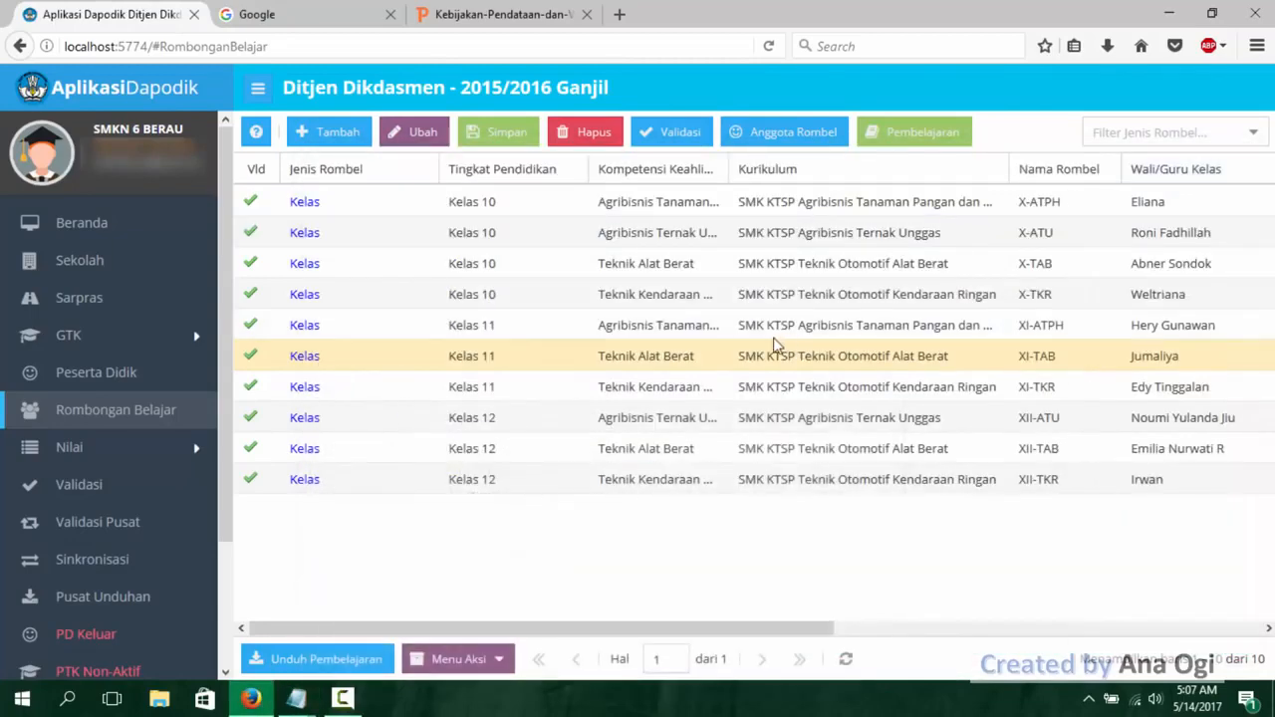
left_click(862, 329)
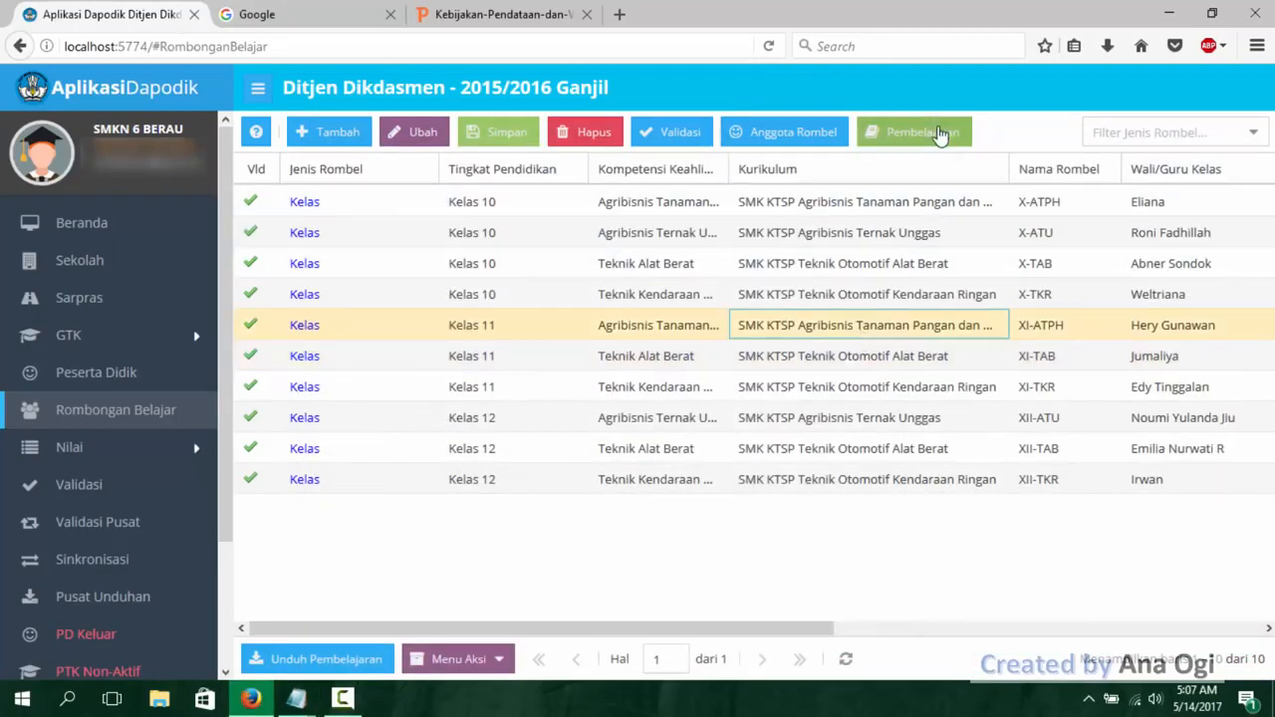
- Open XI-ATPH's Pembelajaran grid and scroll to find the Agama and Kewarganegaraan lessons without teachers
left_click(939, 136)
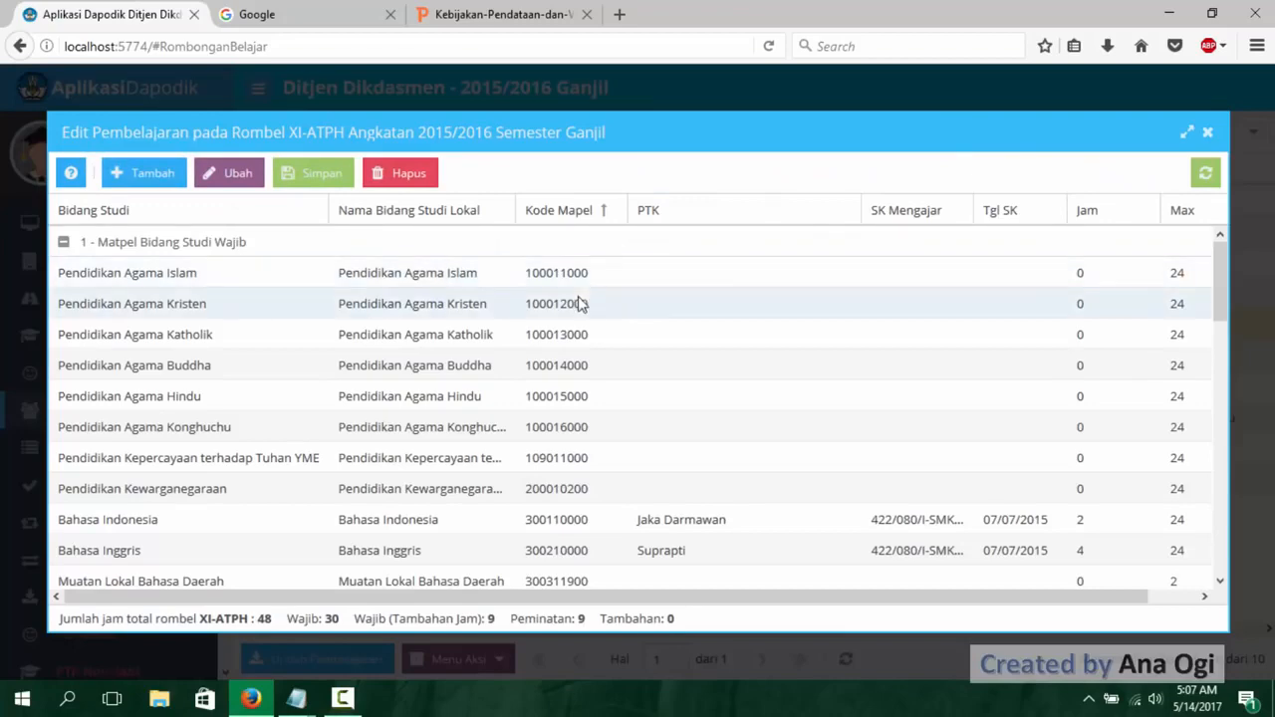
scroll(475, 373, "down", 5)
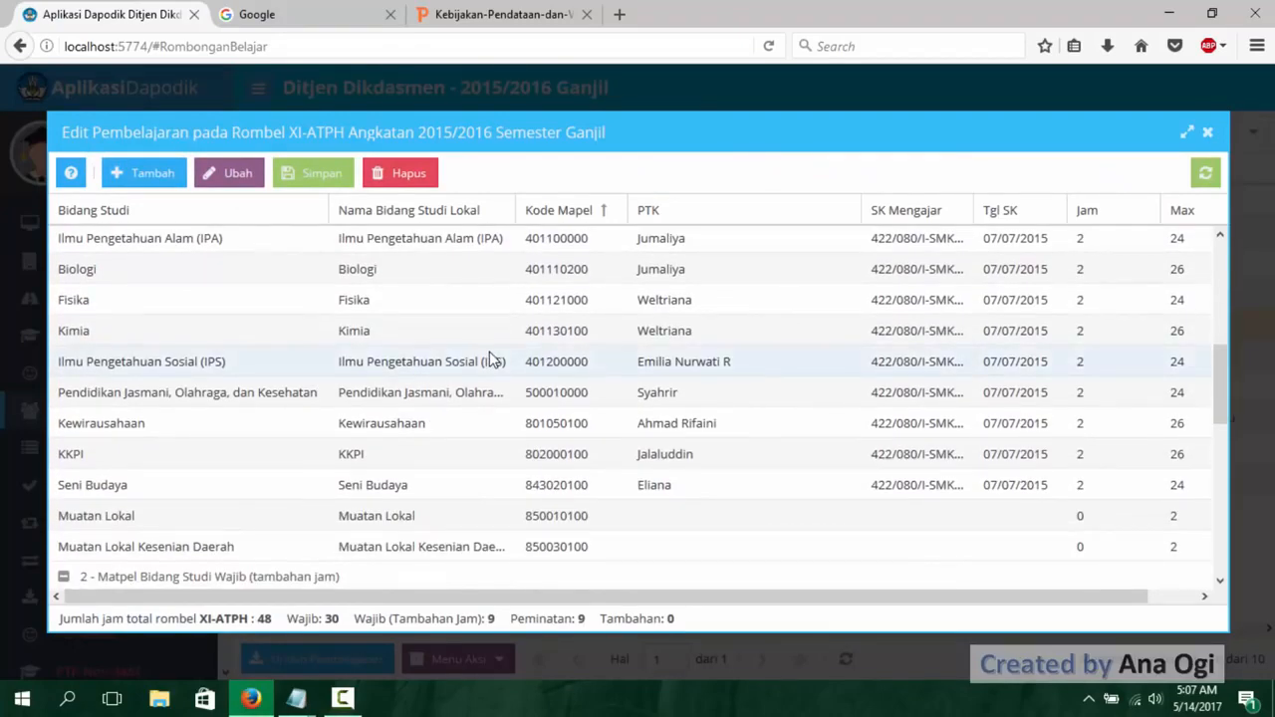
scroll(490, 359, "down", 1)
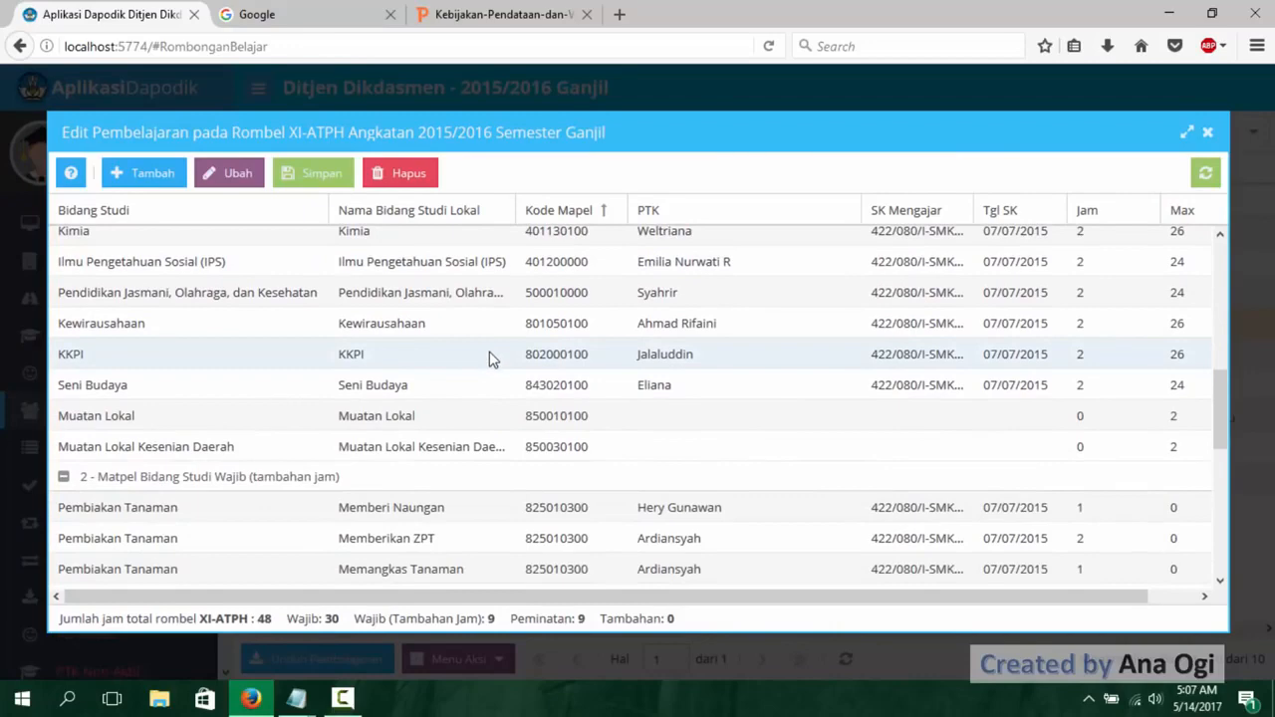
scroll(491, 361, "down", 2)
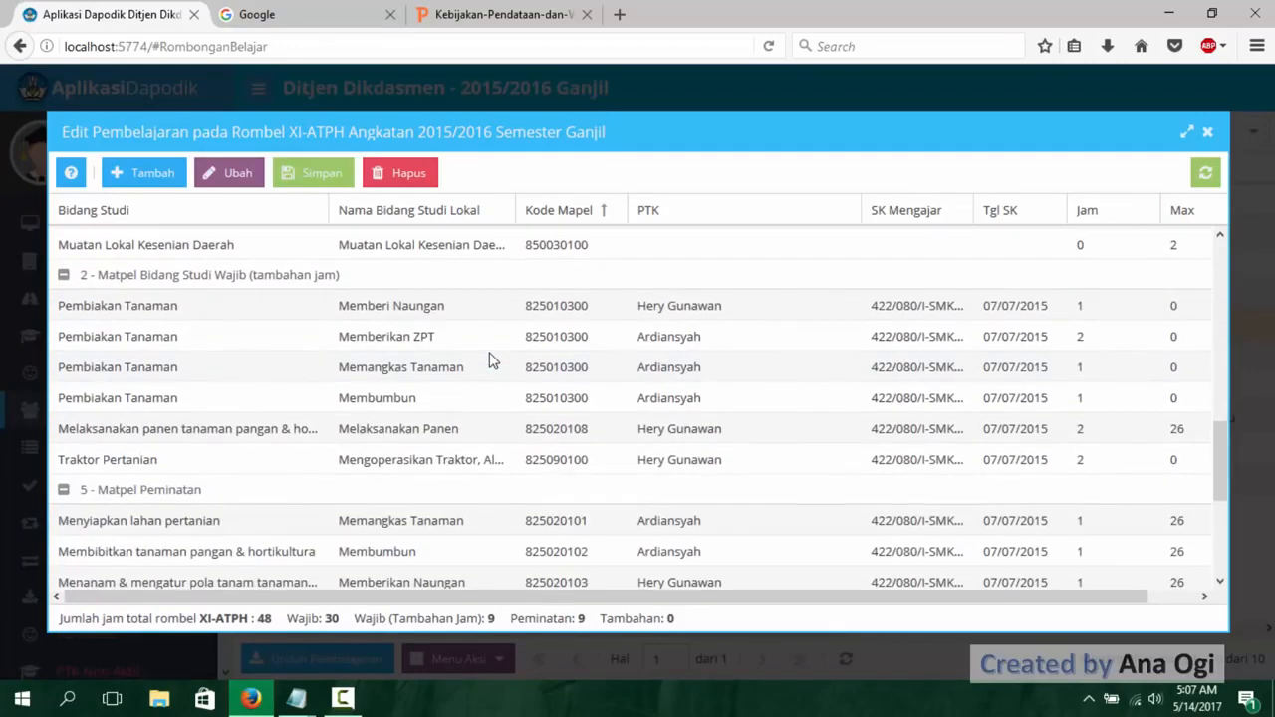
scroll(490, 360, "down", 2)
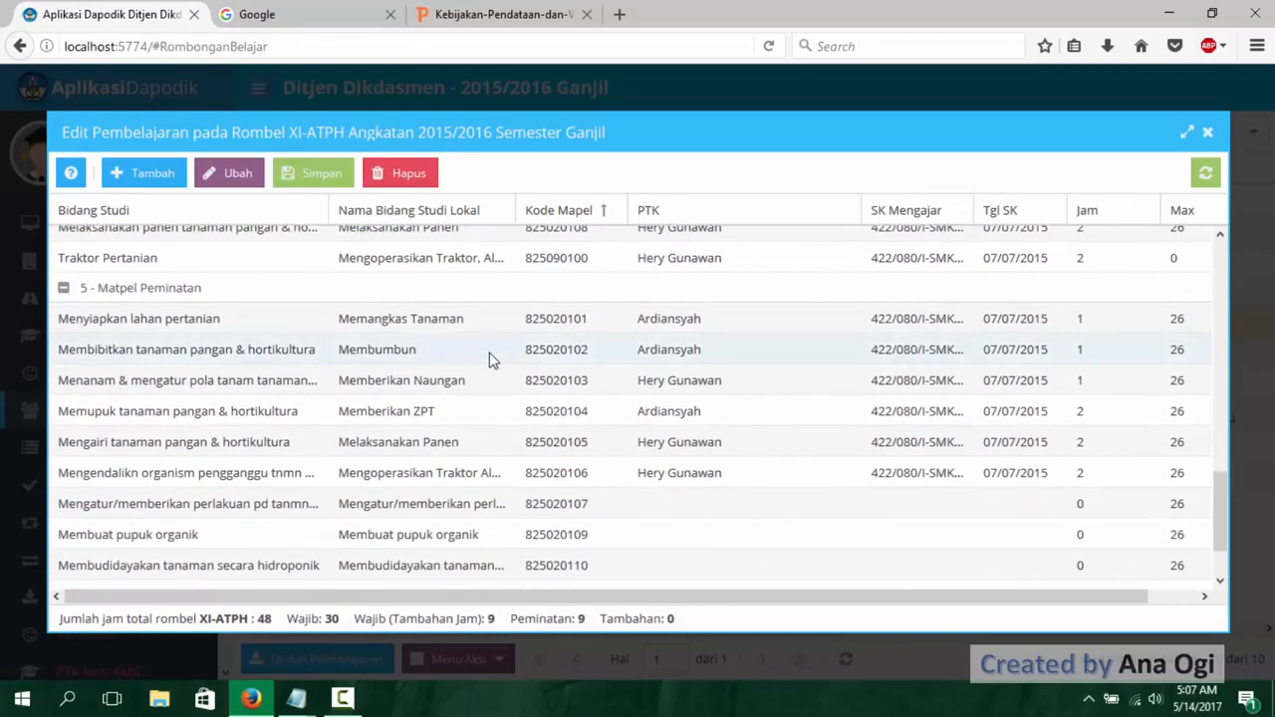
scroll(490, 359, "down", 1)
scroll(490, 359, "up", 5)
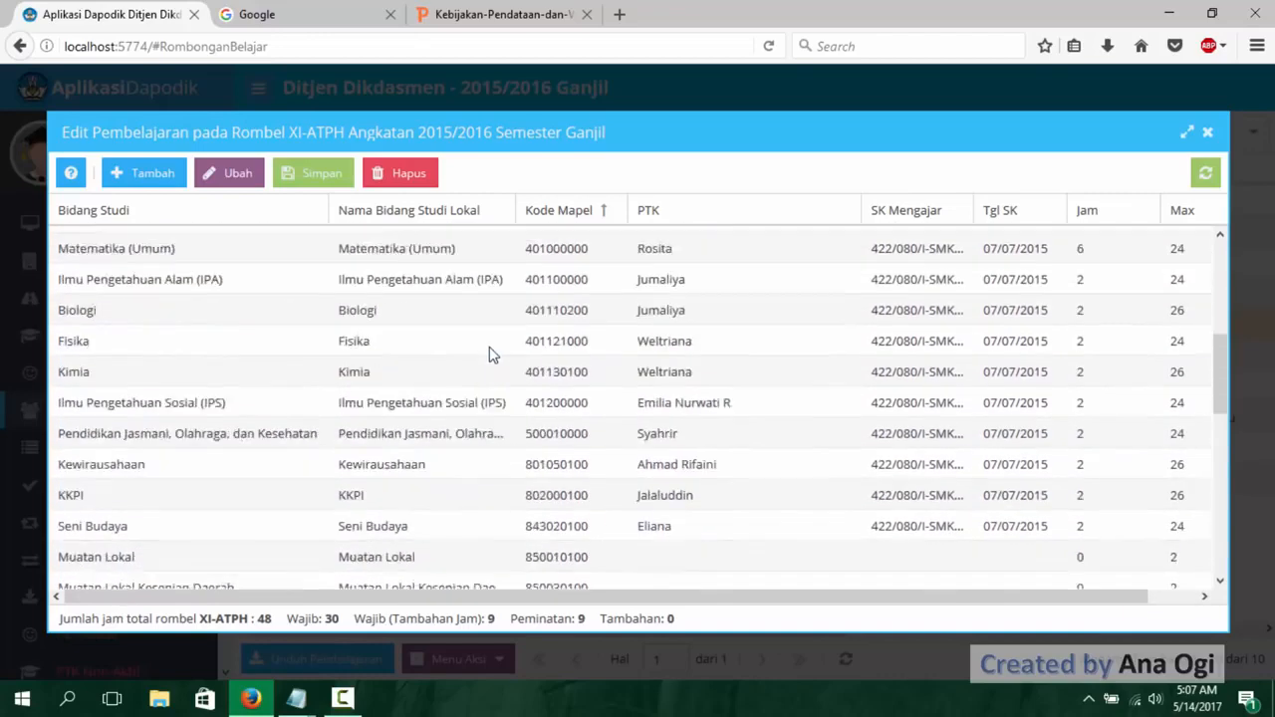
scroll(489, 353, "up", 5)
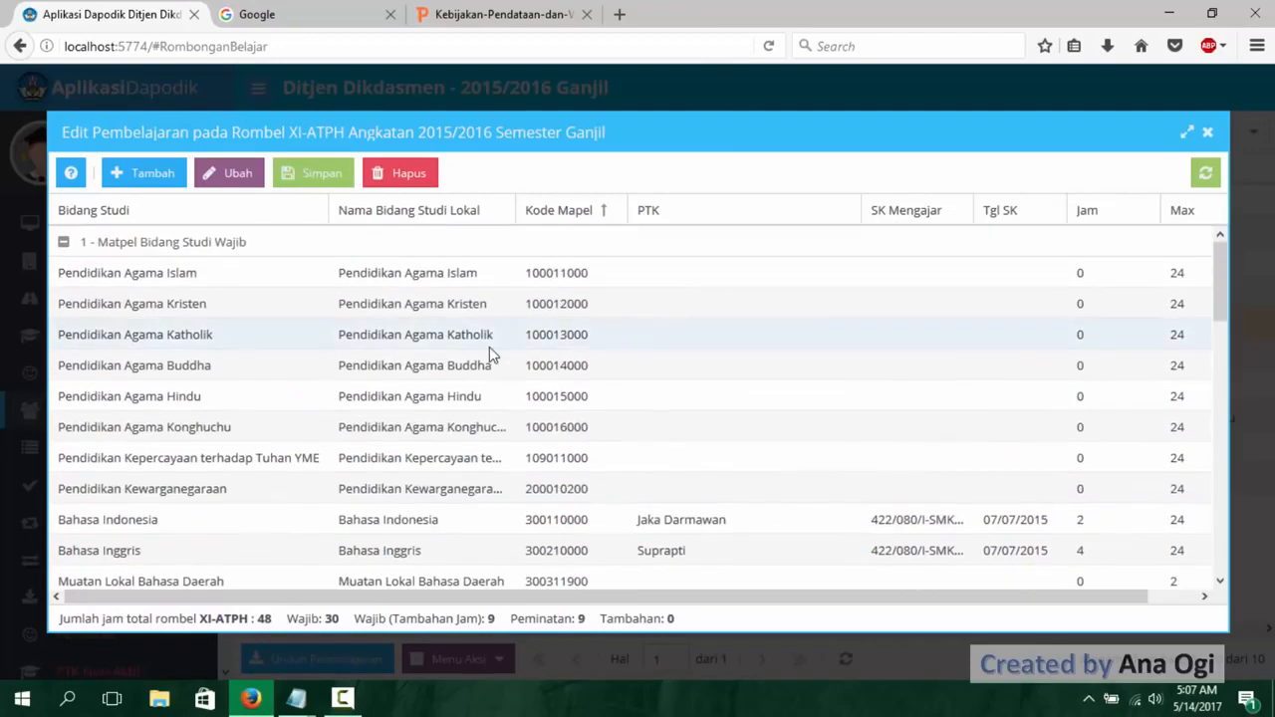
- Give Pendidikan Agama Islam its teacher, the pasted decree number and decree date
left_click(731, 273)
left_click(848, 273)
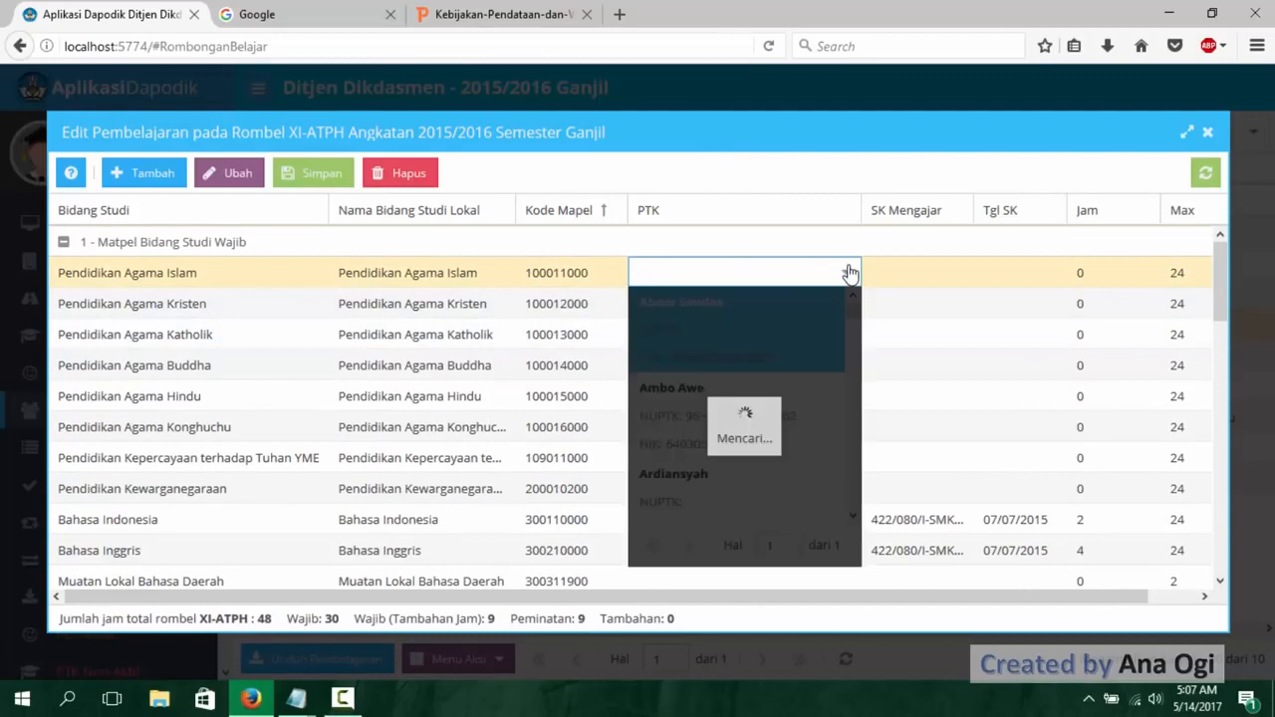
left_click_drag(856, 314, 856, 370)
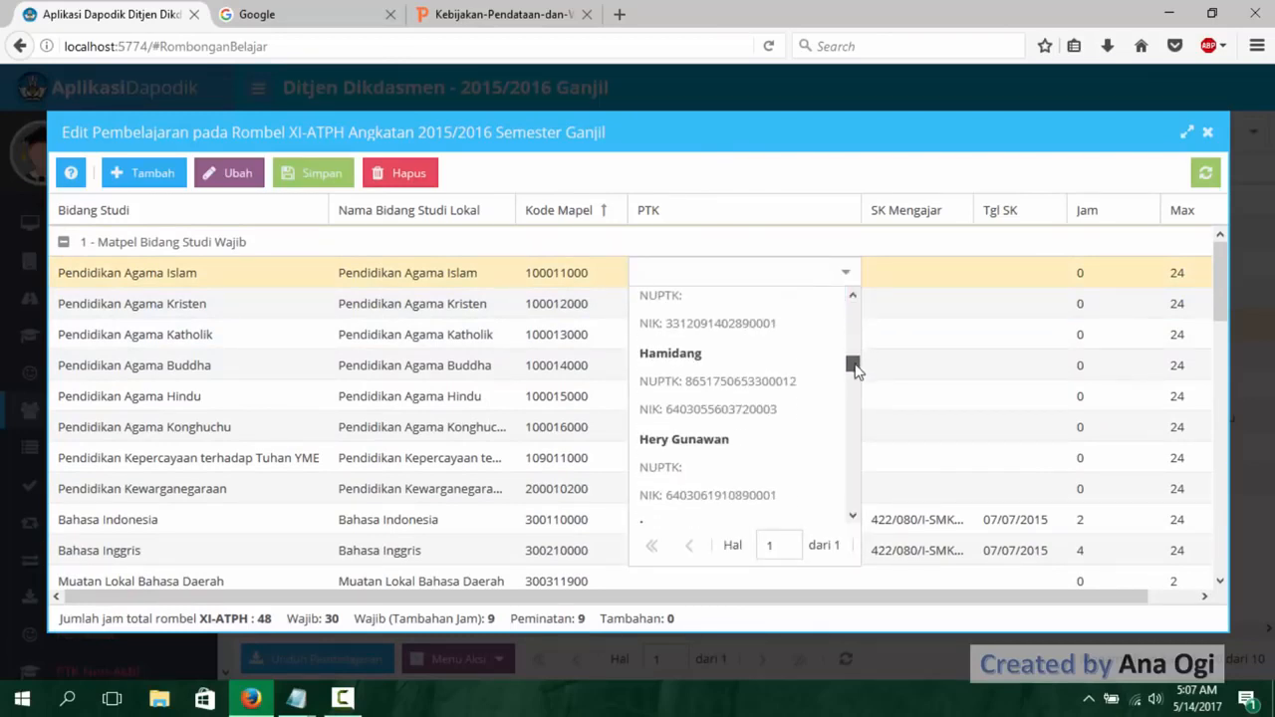
left_click(790, 389)
left_click(917, 281)
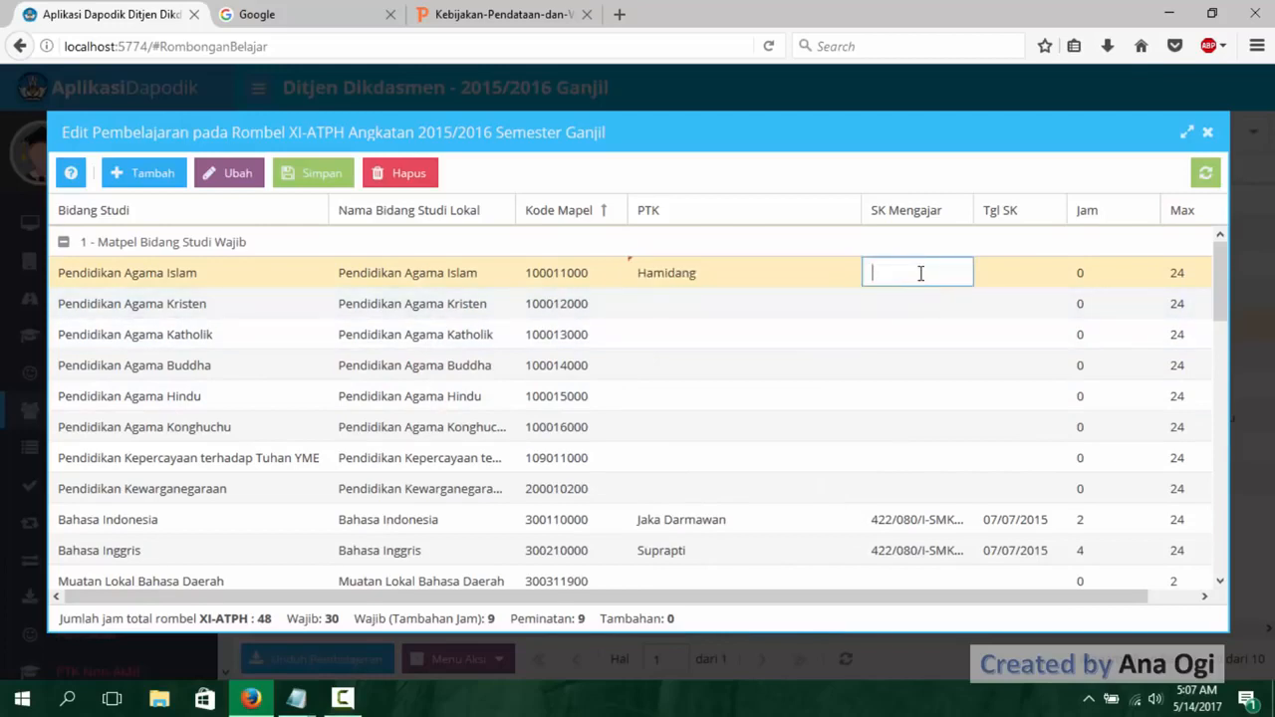
type("SMKN6/VII/2015")
left_click(1009, 279)
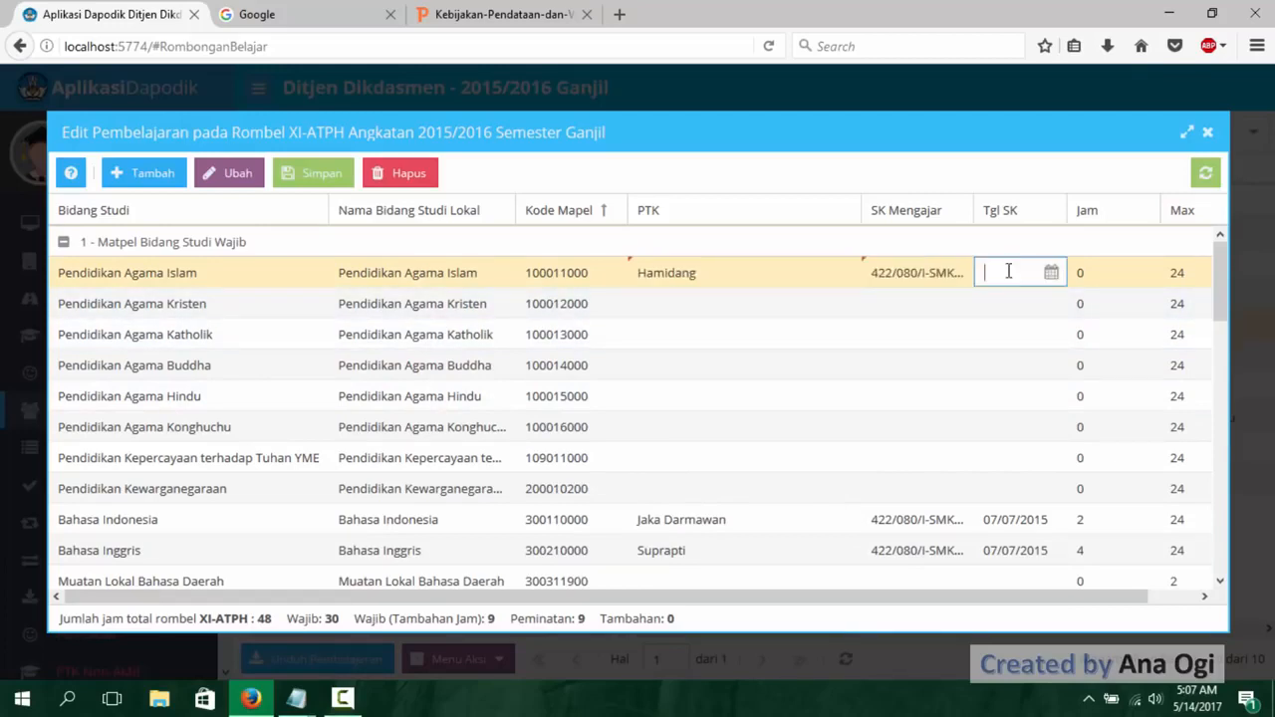
type("07/07/2015")
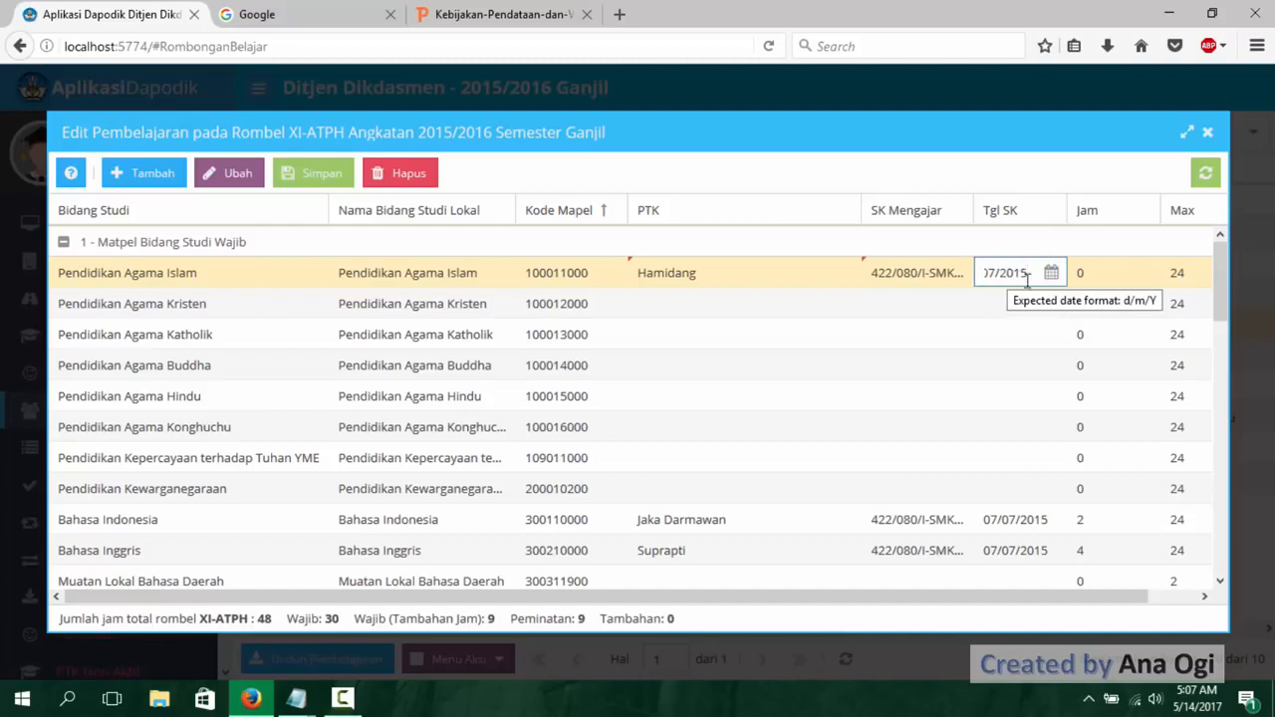
left_click(1096, 267)
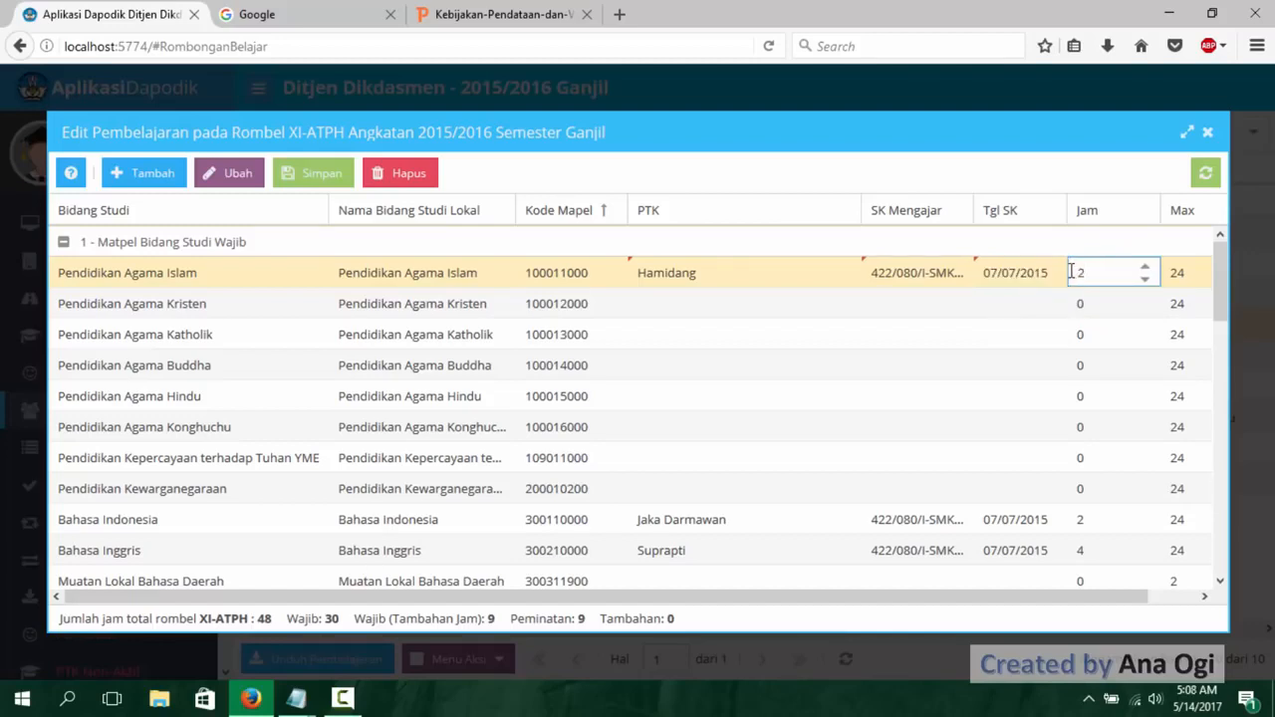
- Give Pendidikan Kewarganegaraan its teacher, decree number, date 07/07/2015 and 2 hours, then save
left_click(745, 490)
left_click(840, 489)
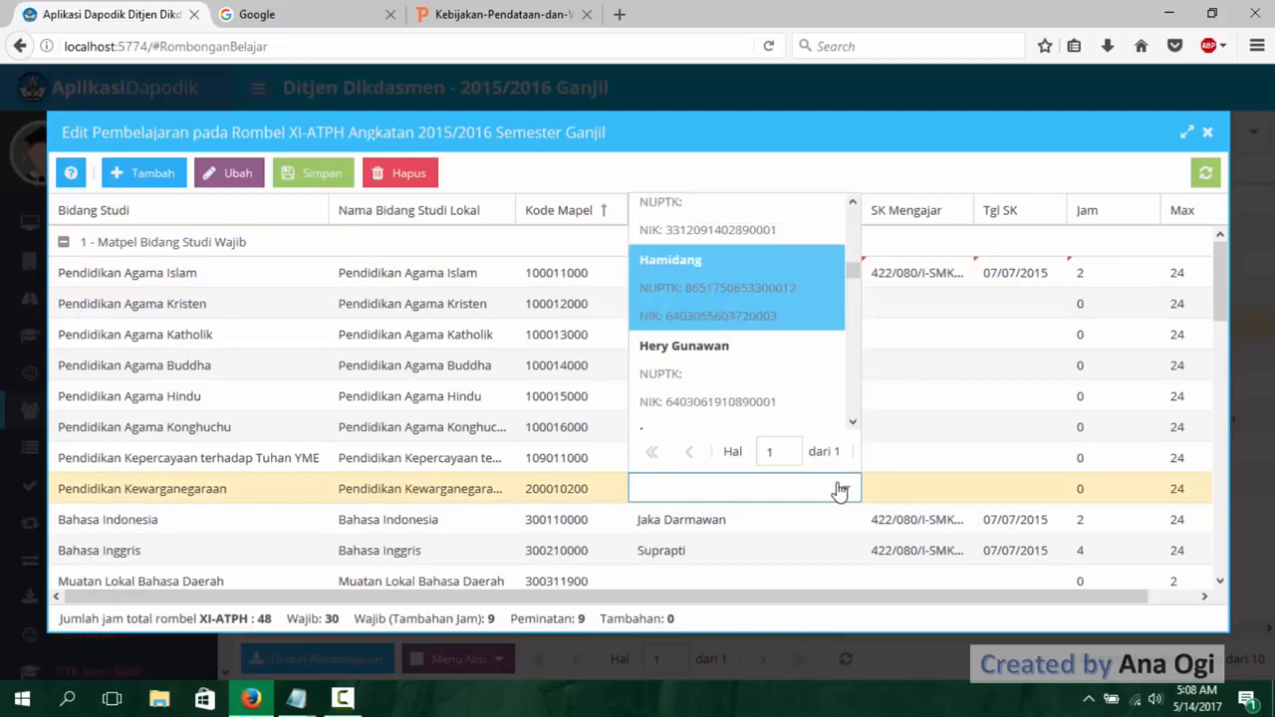
left_click_drag(851, 270, 852, 359)
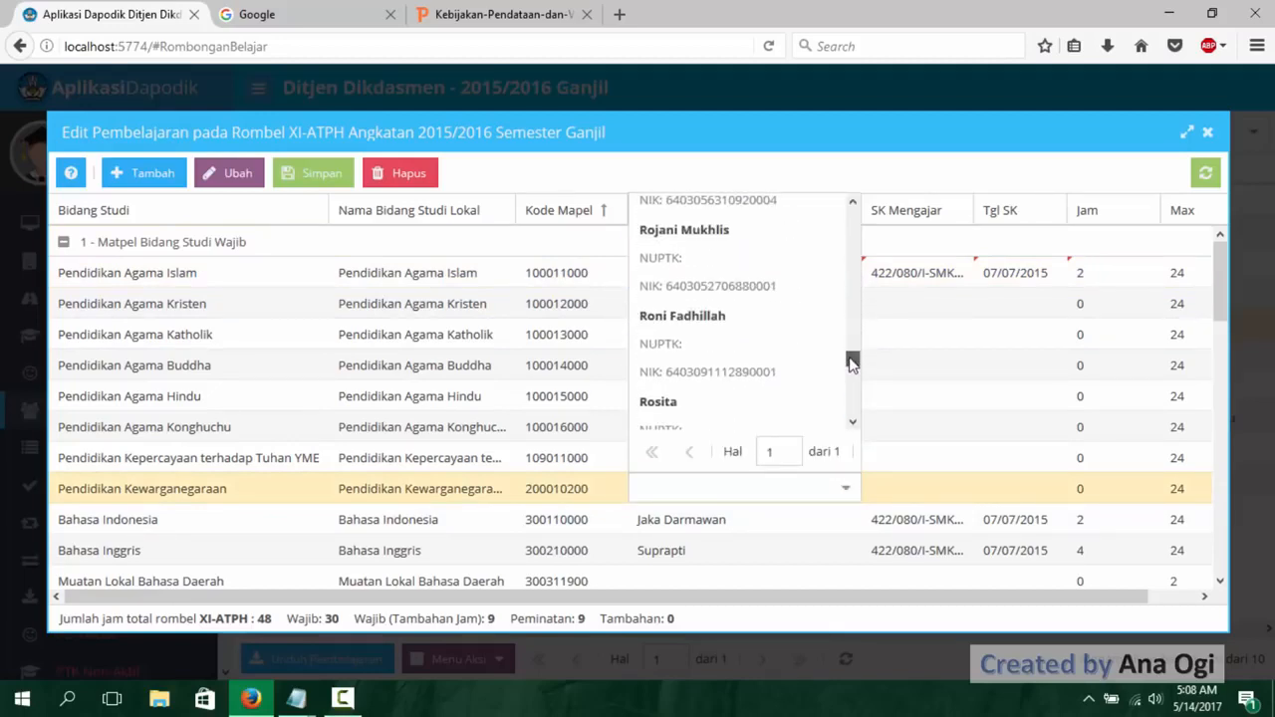
left_click(757, 348)
left_click(917, 486)
type("SMKN6/VIII/2015")
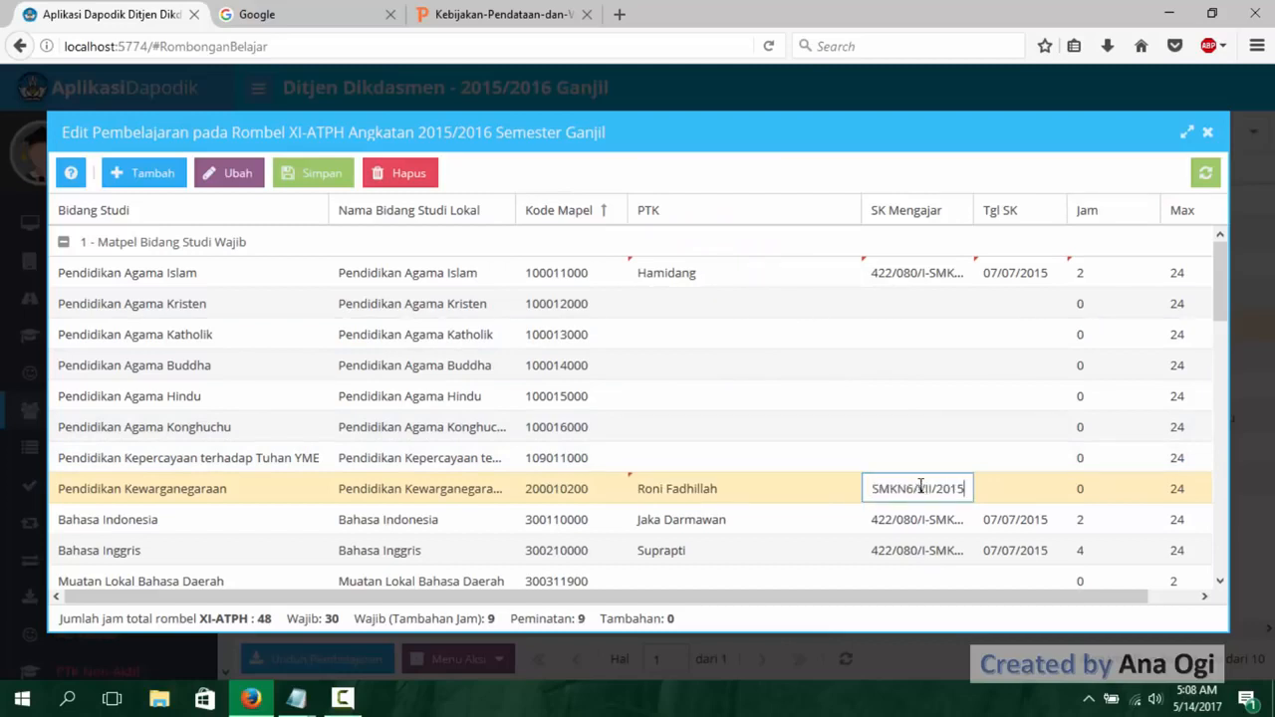
left_click(1002, 489)
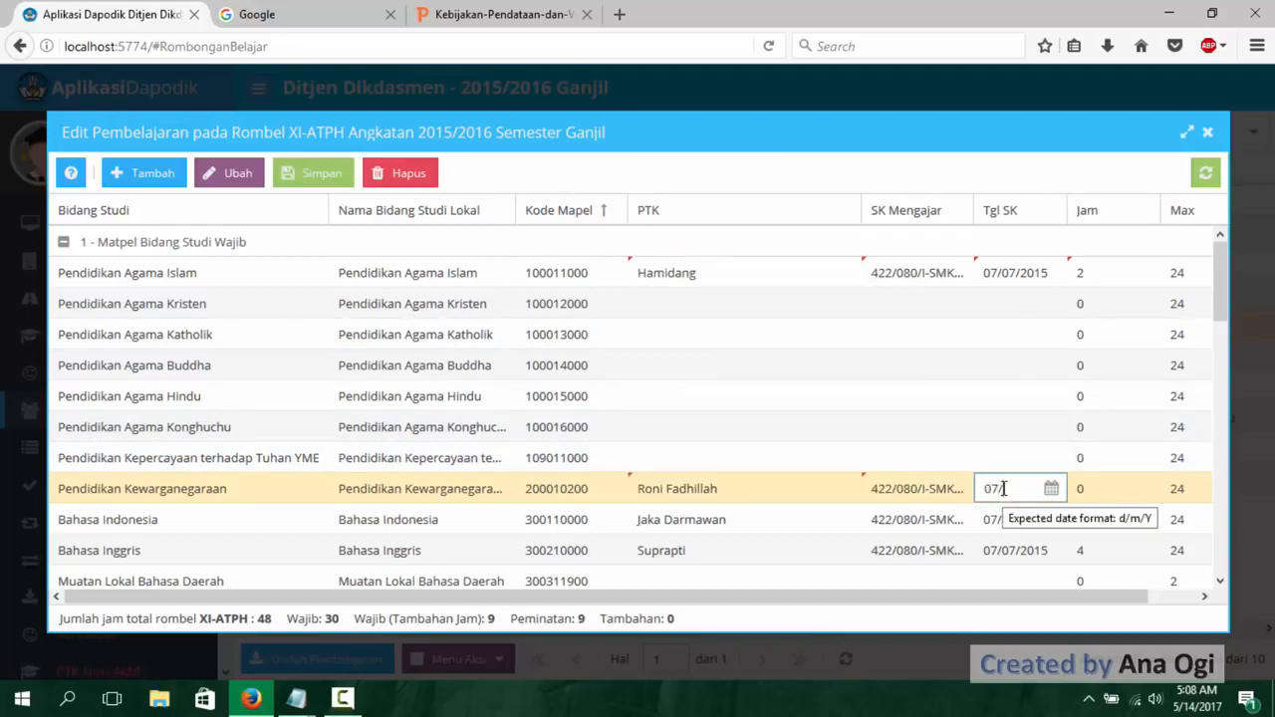
type("07/07/2015")
left_click(1107, 487)
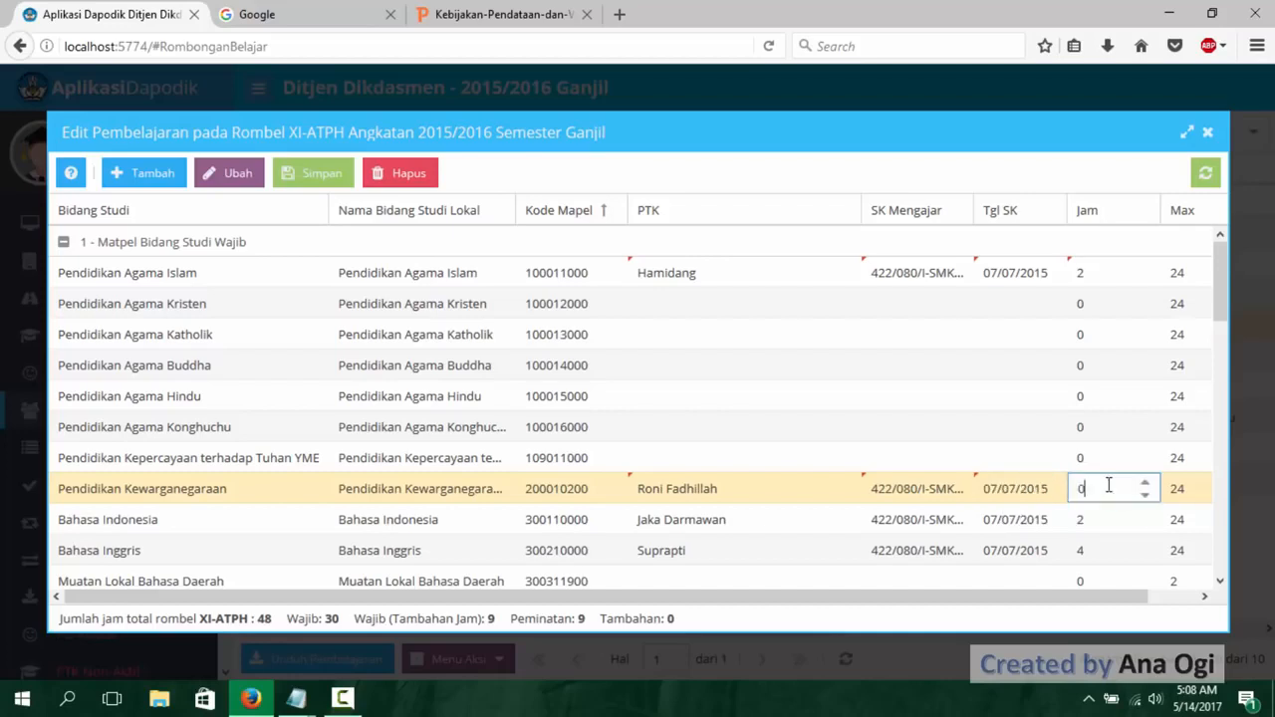
type("2")
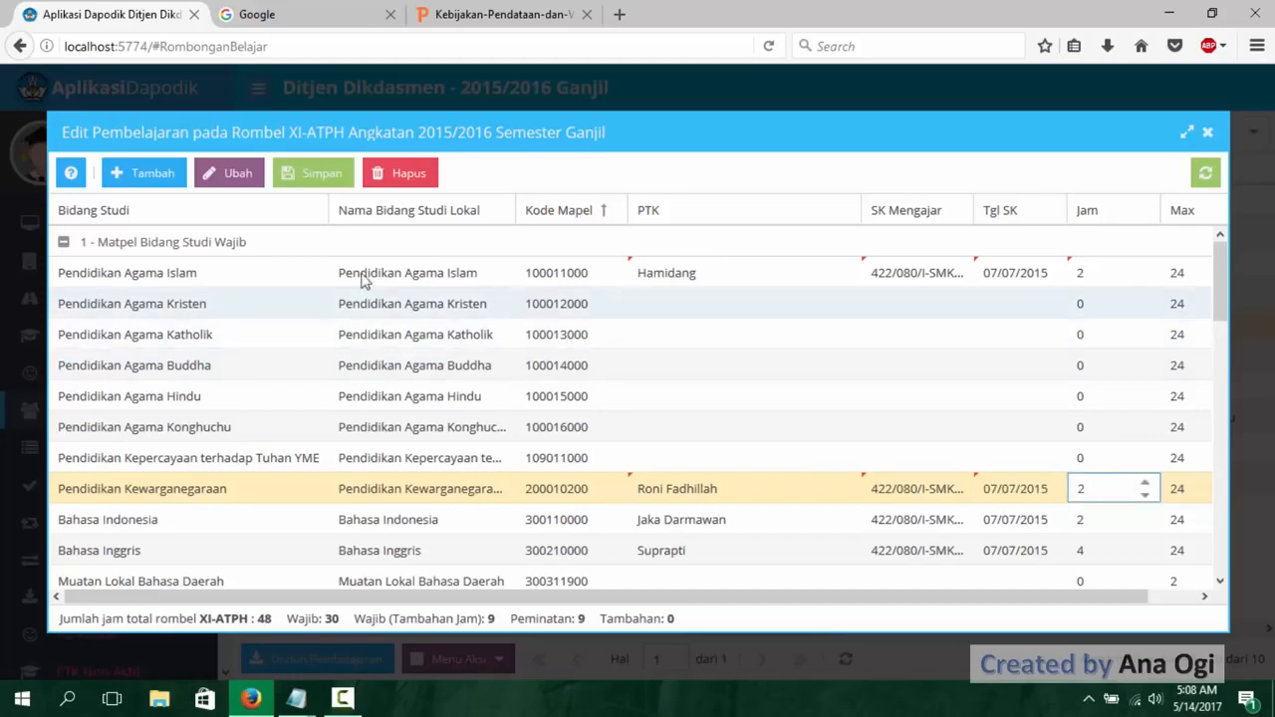
left_click(317, 185)
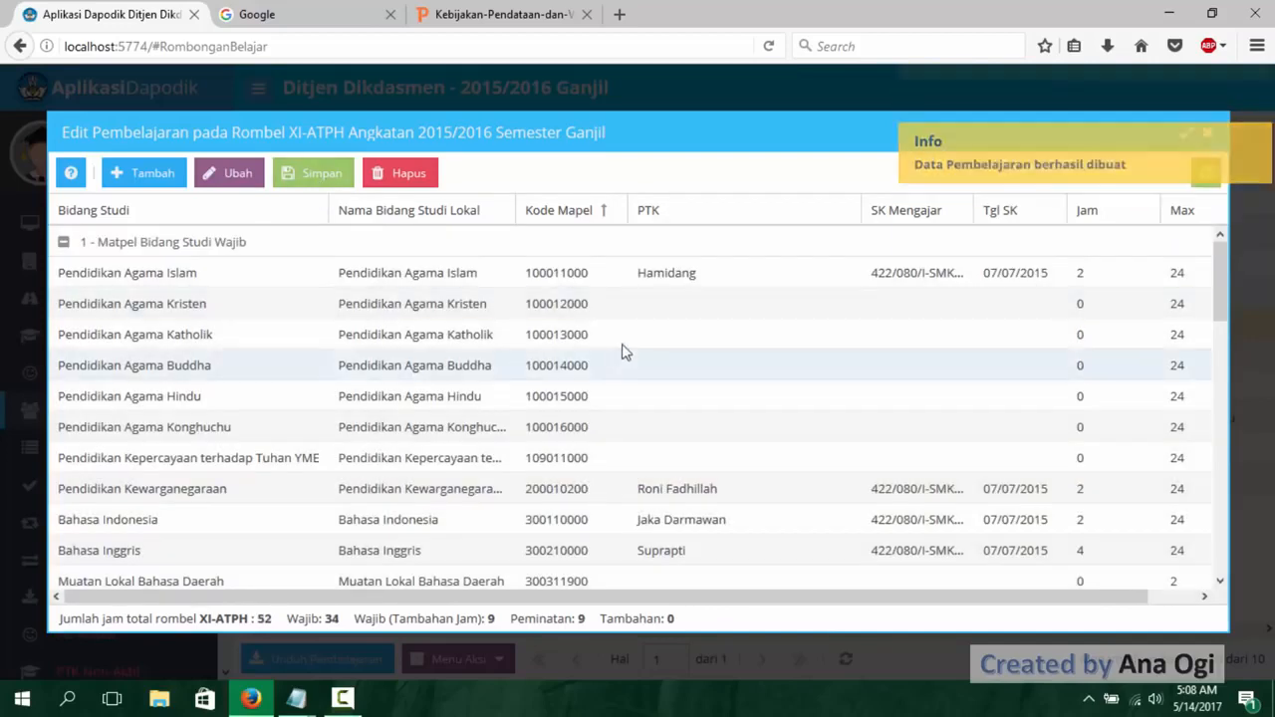
left_click(623, 344)
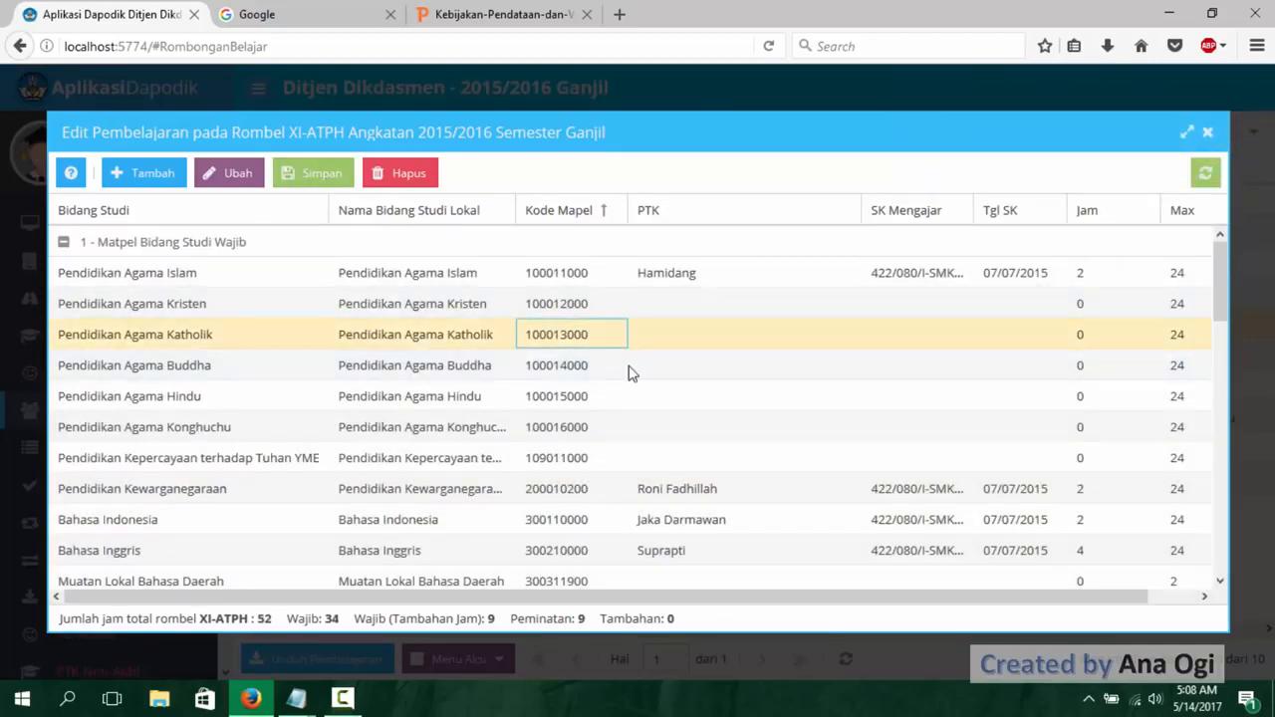
- Close the XI-ATPH lessons editor and log out of Dapodik
scroll(678, 459, "down", 3)
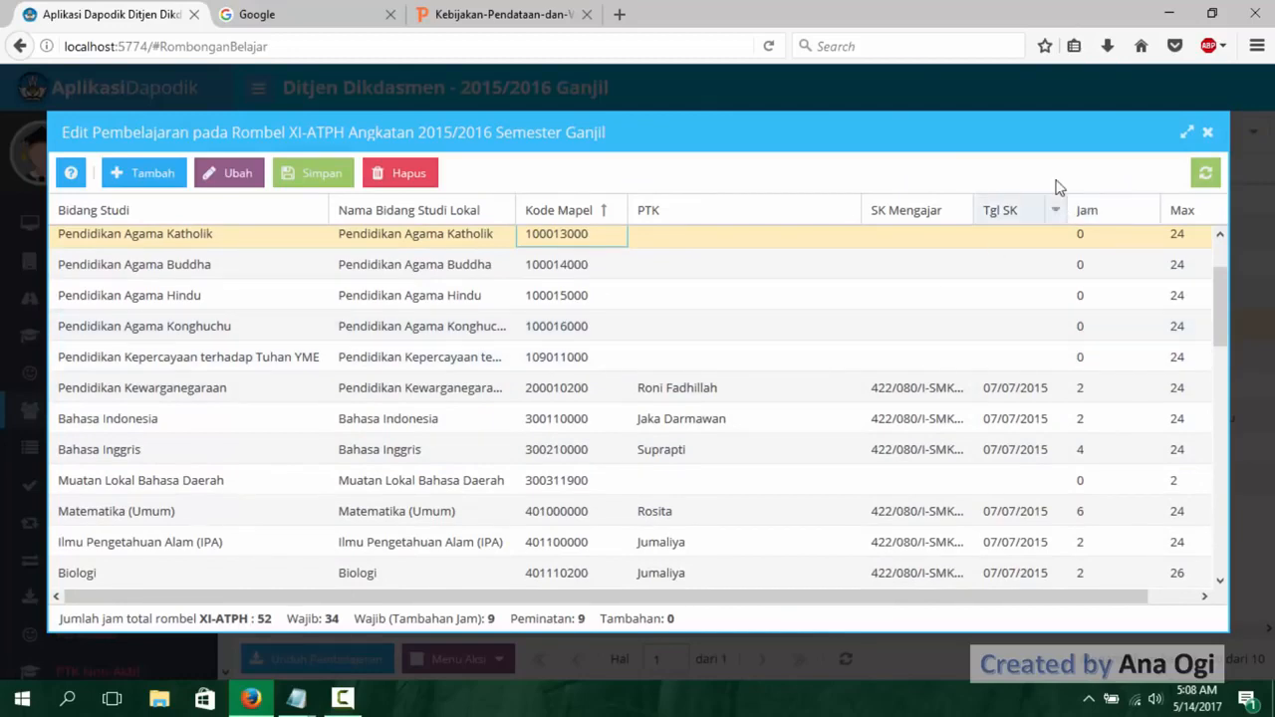
left_click(1206, 136)
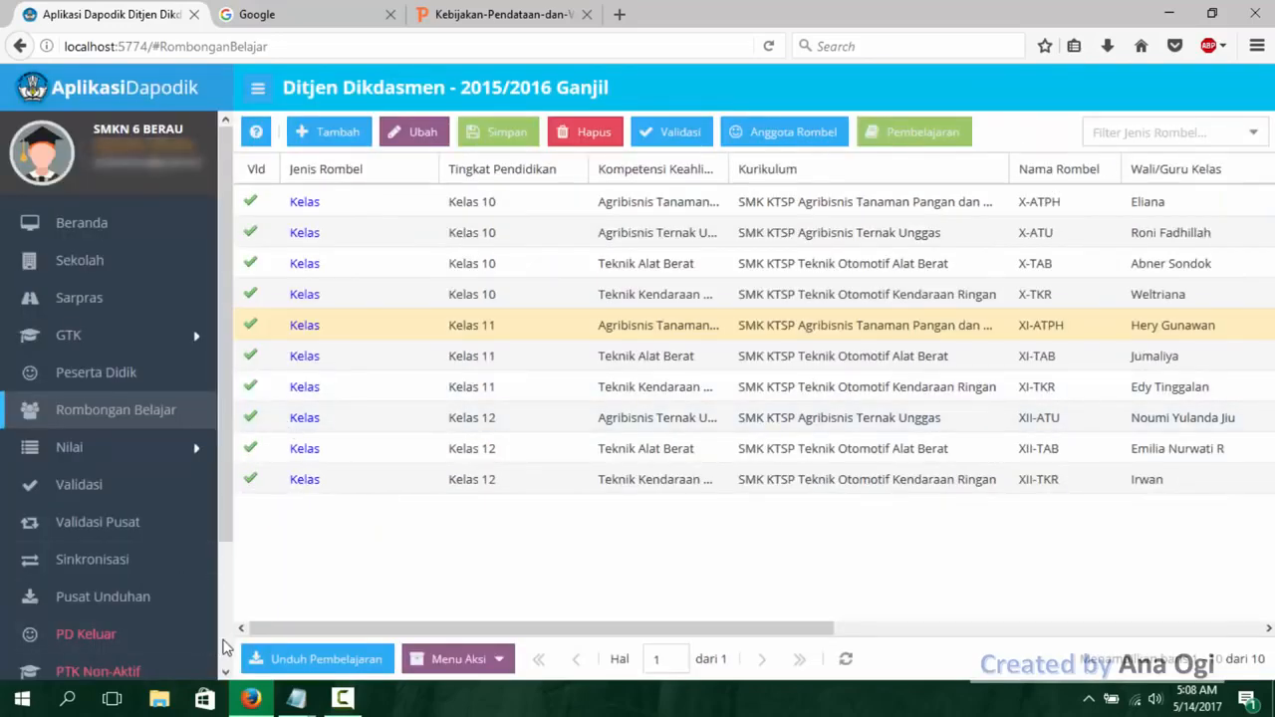
scroll(224, 648, "down", 3)
left_click(100, 673)
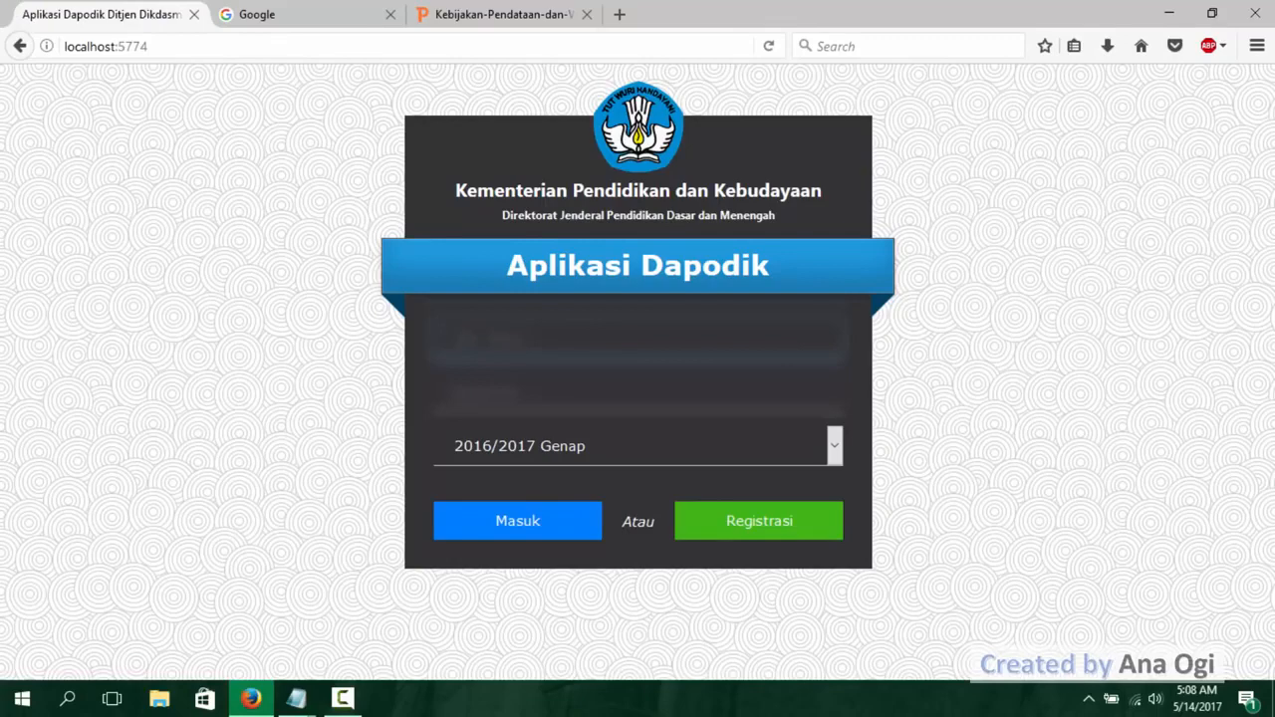
- Fill in the username and password on the 2016/2017 Genap login page
type("ana")
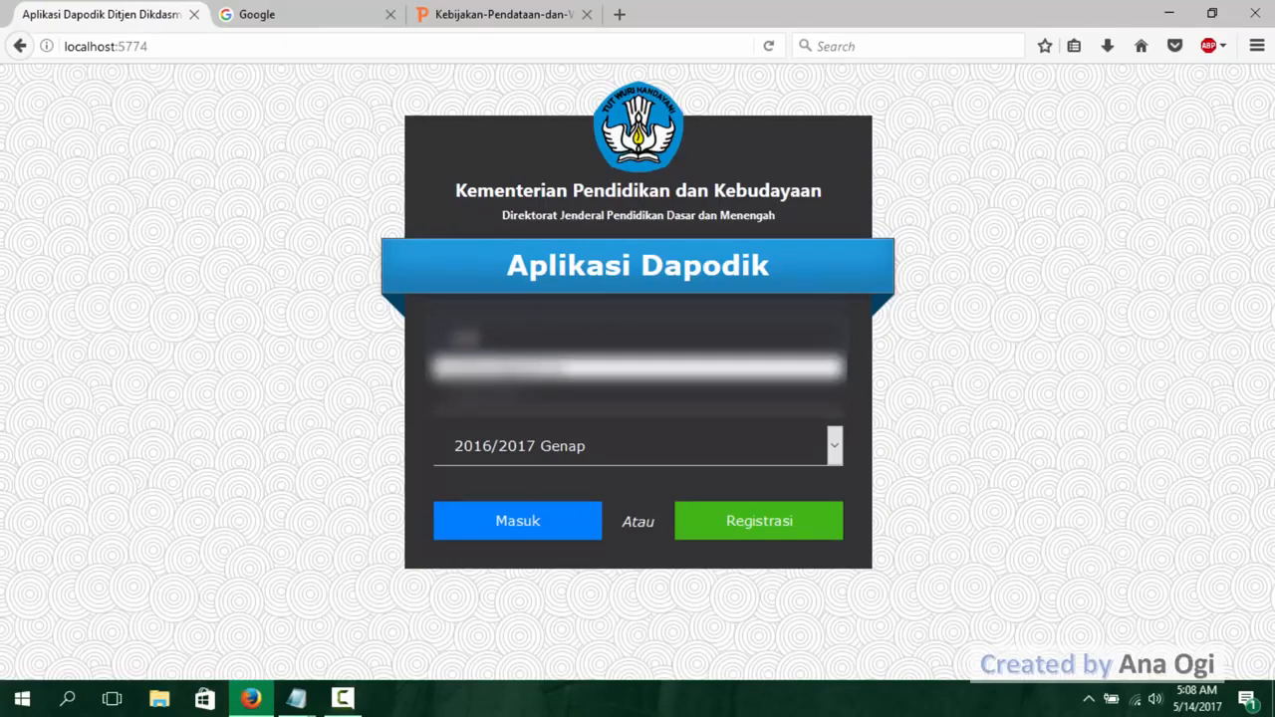
key("Return")
type("**********")
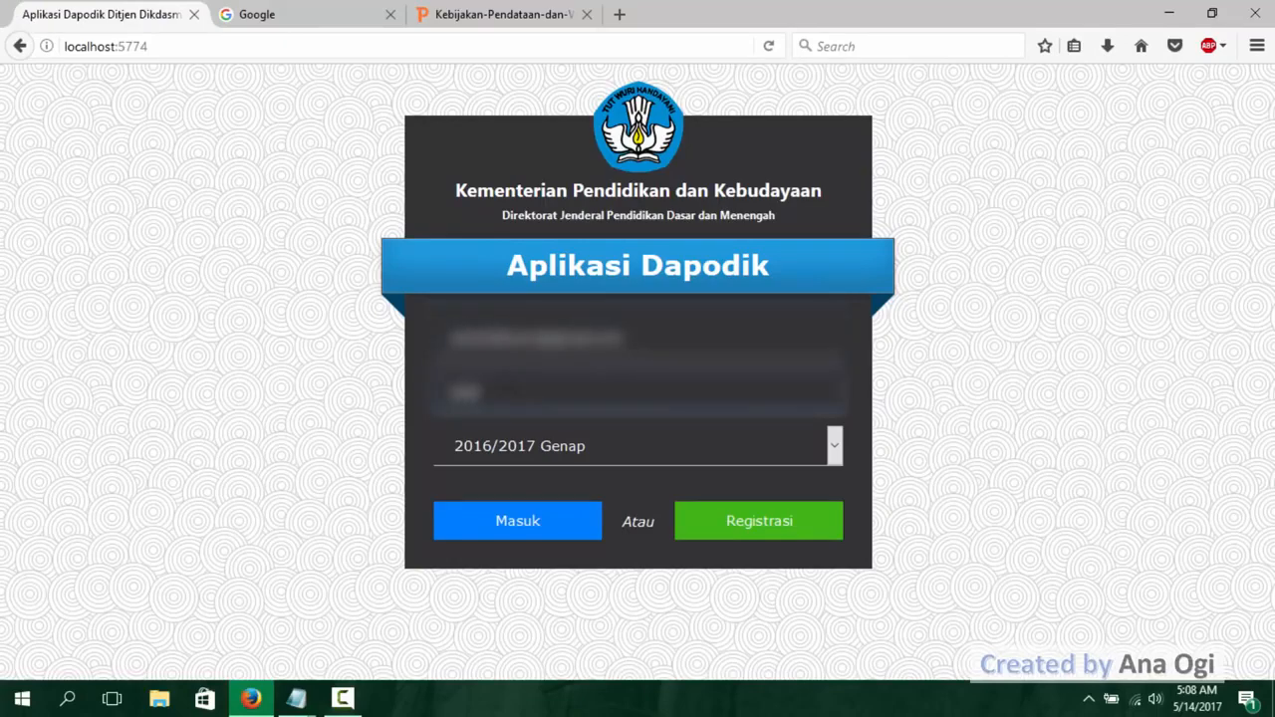
- Sign in without saving the login in Firefox, review the notes, and dismiss the welcome notice
left_click(534, 518)
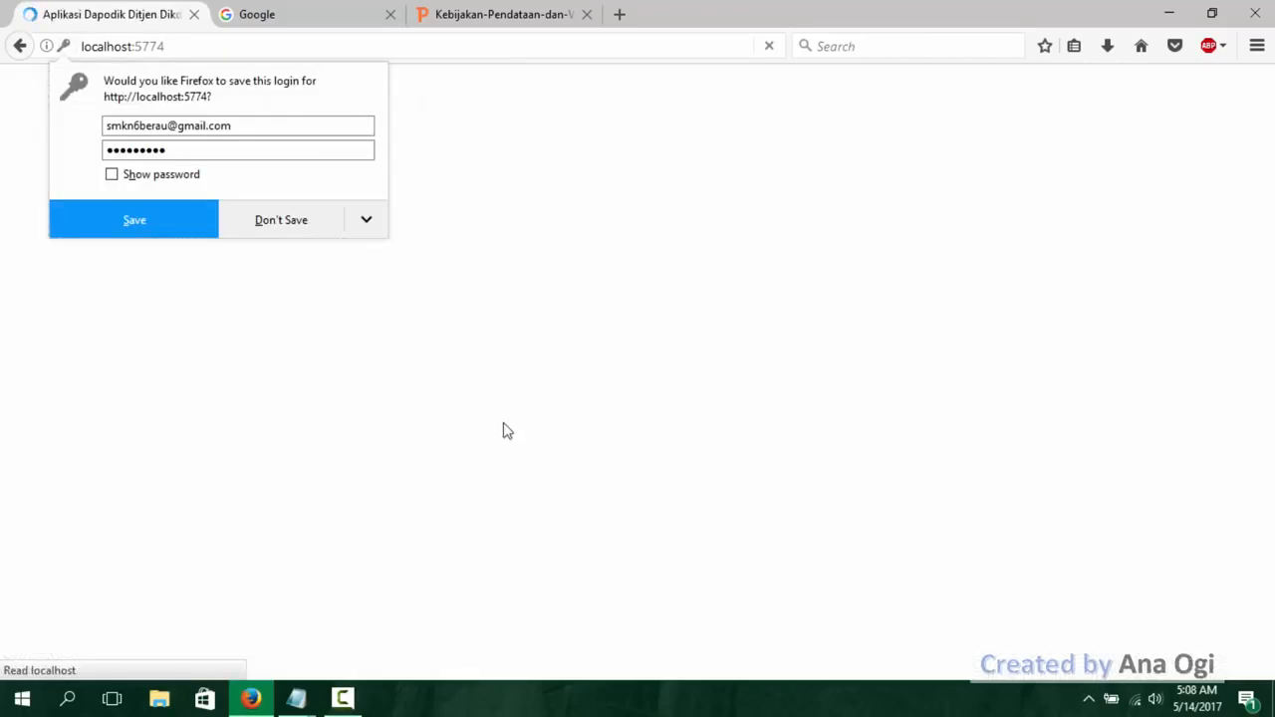
left_click(290, 221)
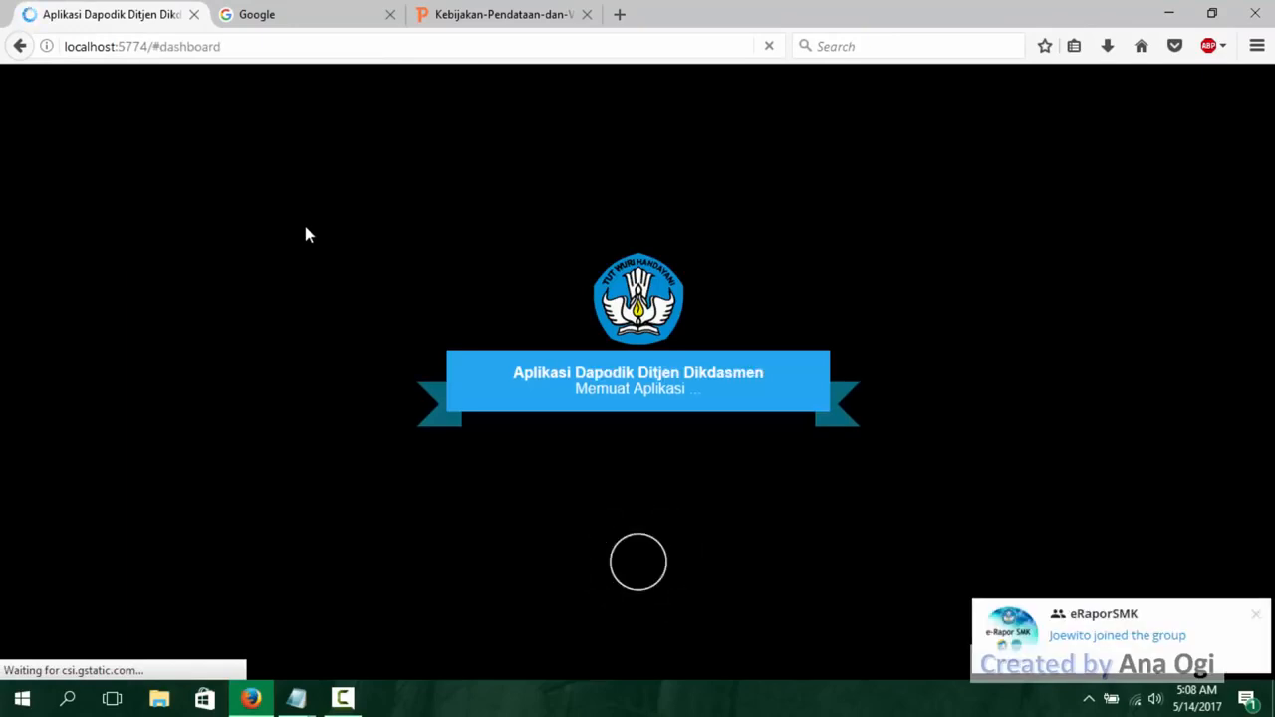
mouse_move(296, 698)
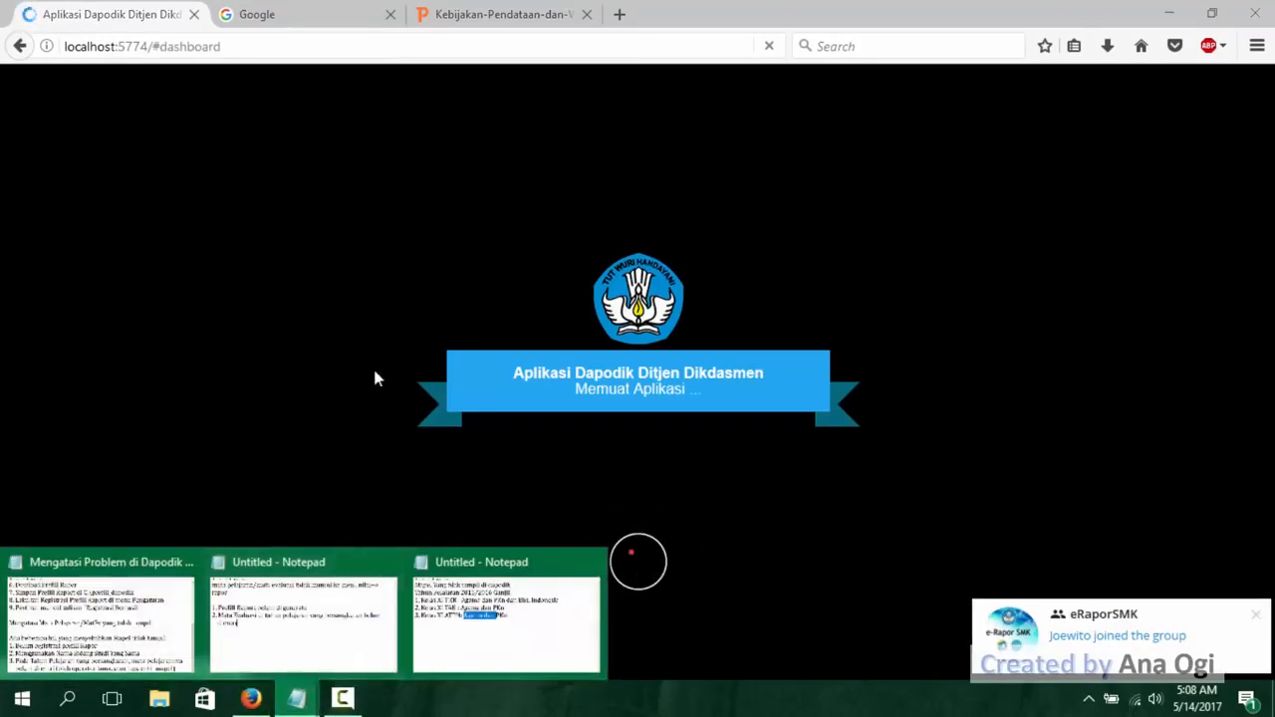
left_click(485, 628)
left_click(564, 248)
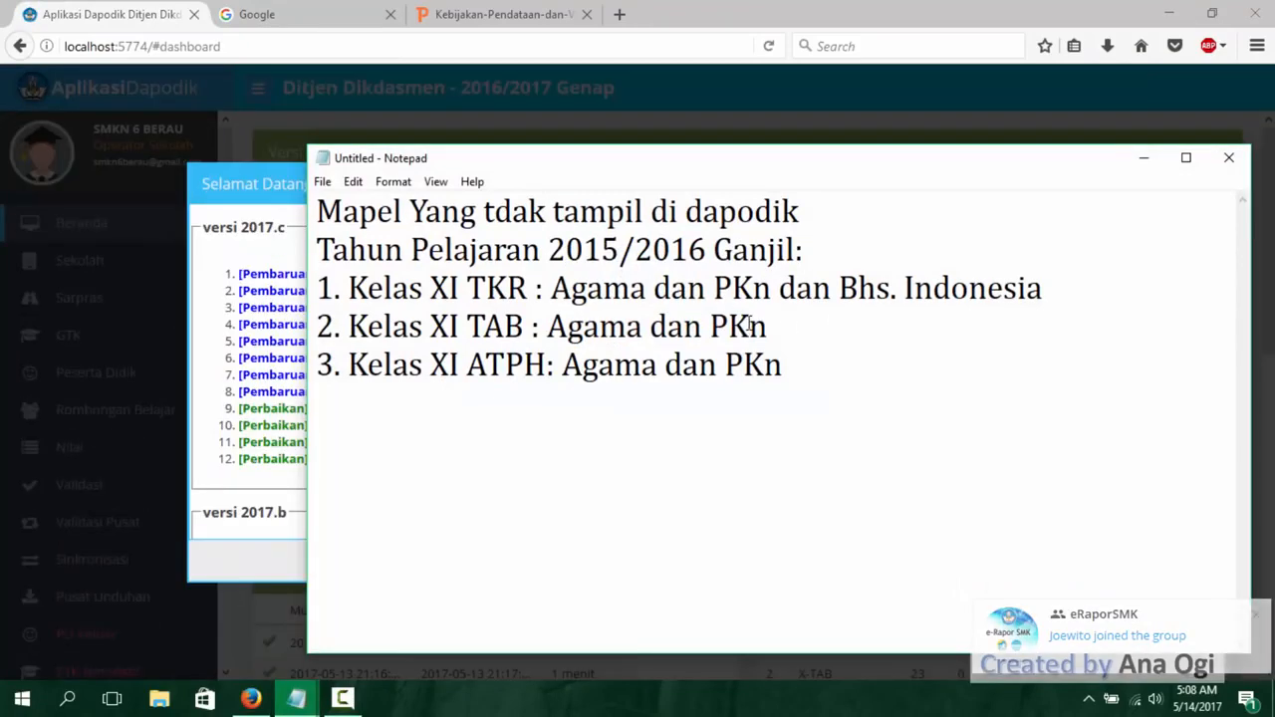
left_click(1144, 157)
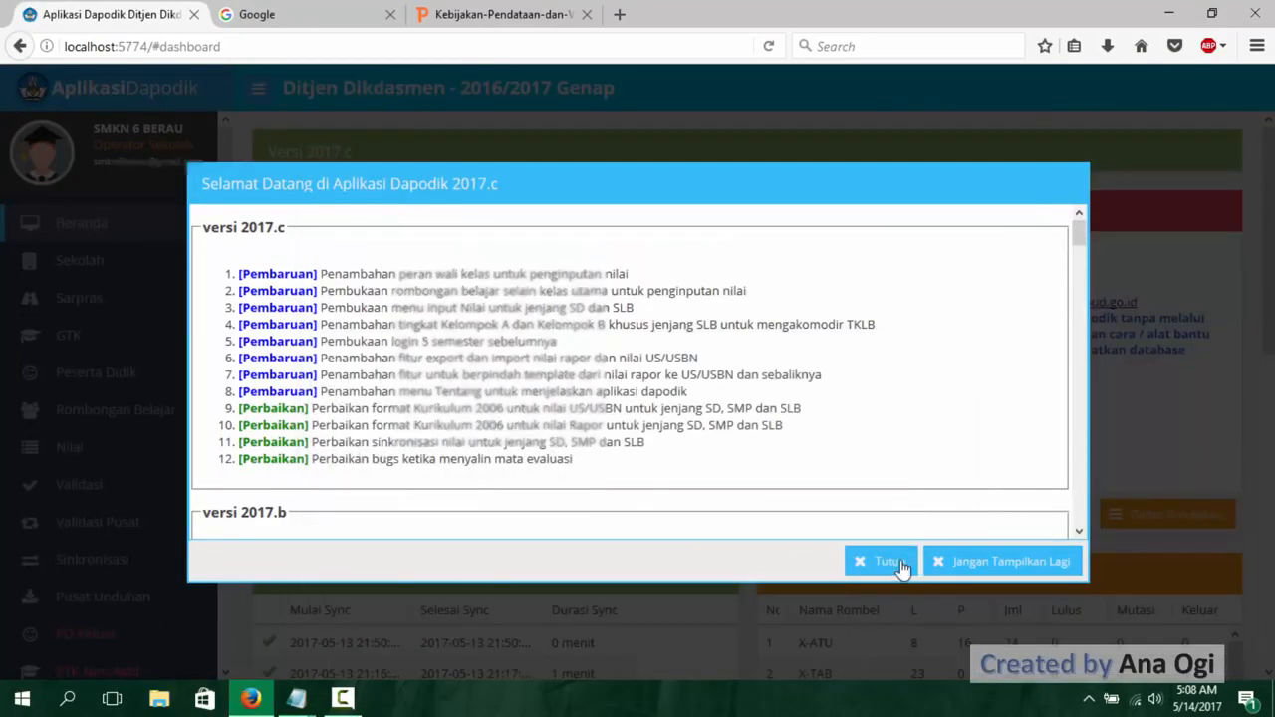
left_click(885, 562)
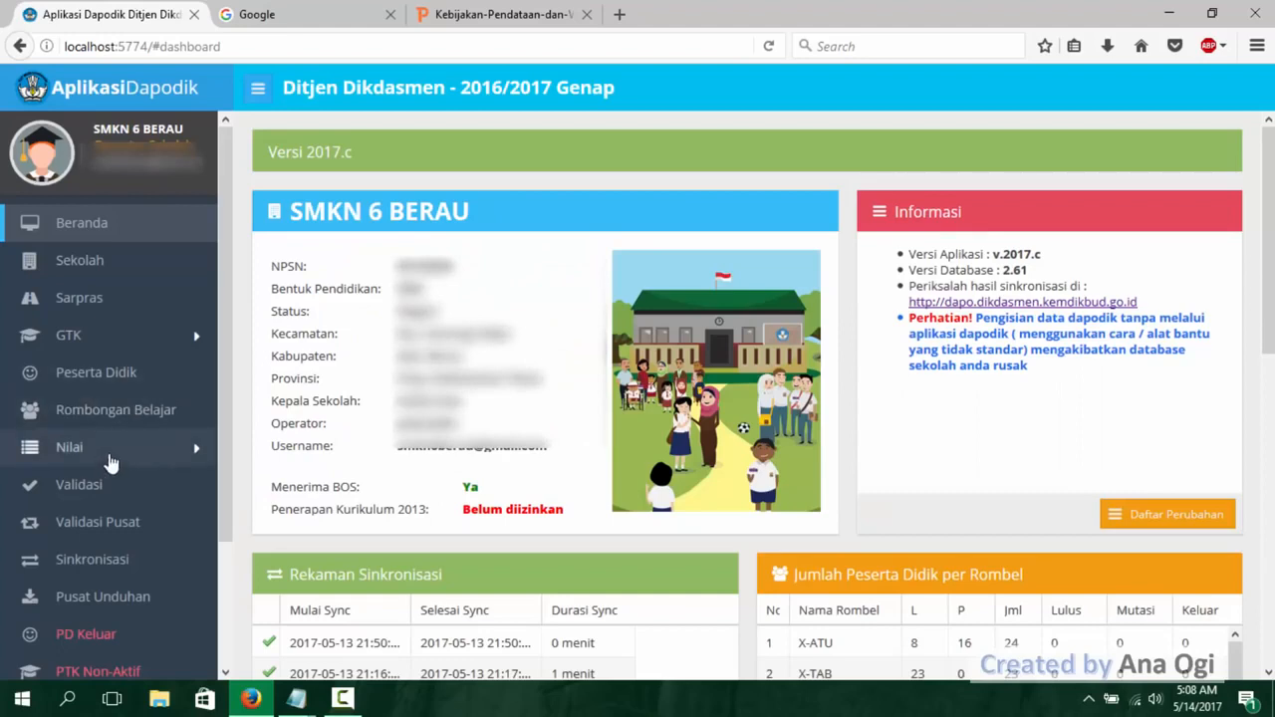
- Open the Nilai > Rapor page for semester 2015/2016 Ganjil
left_click(111, 459)
left_click(130, 484)
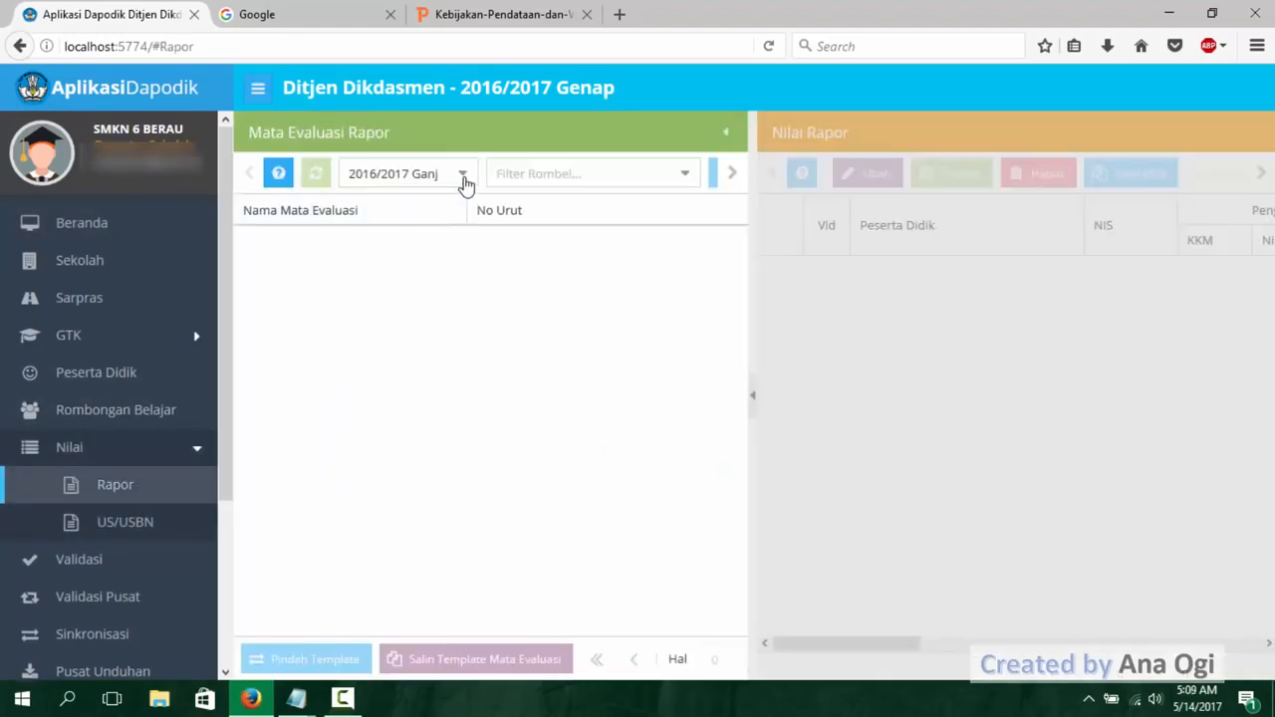
left_click(464, 179)
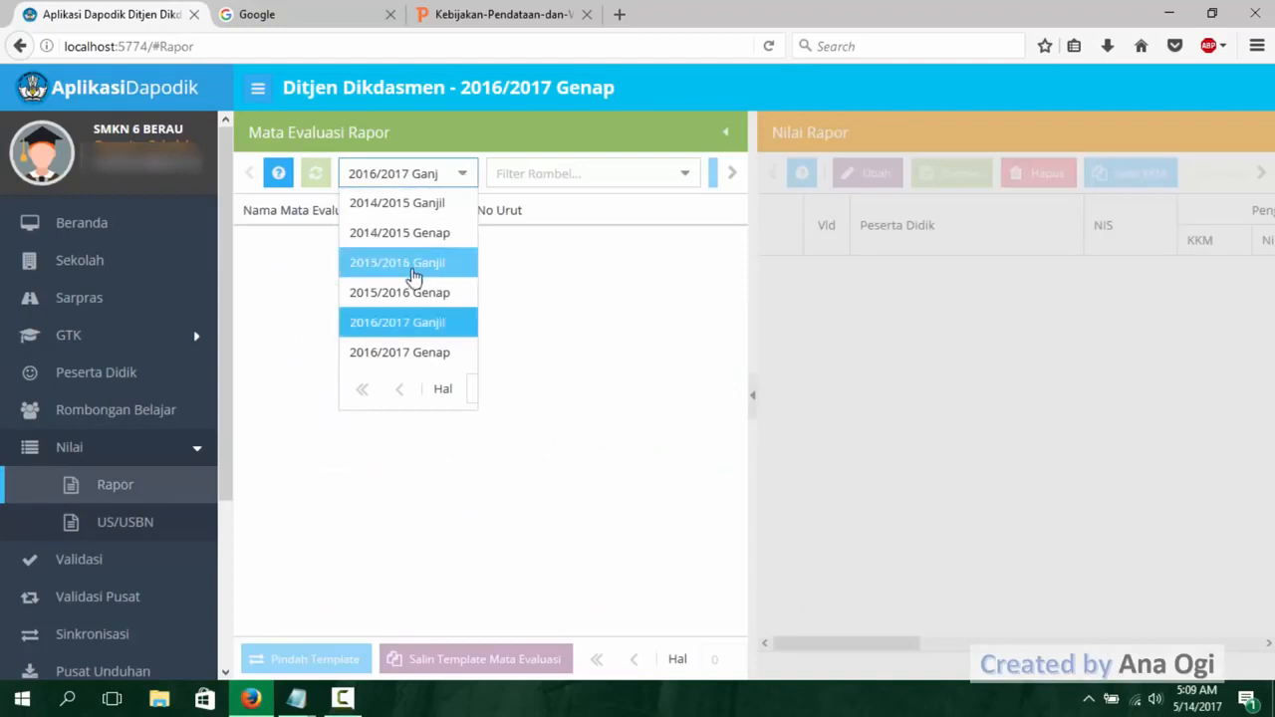
left_click(412, 265)
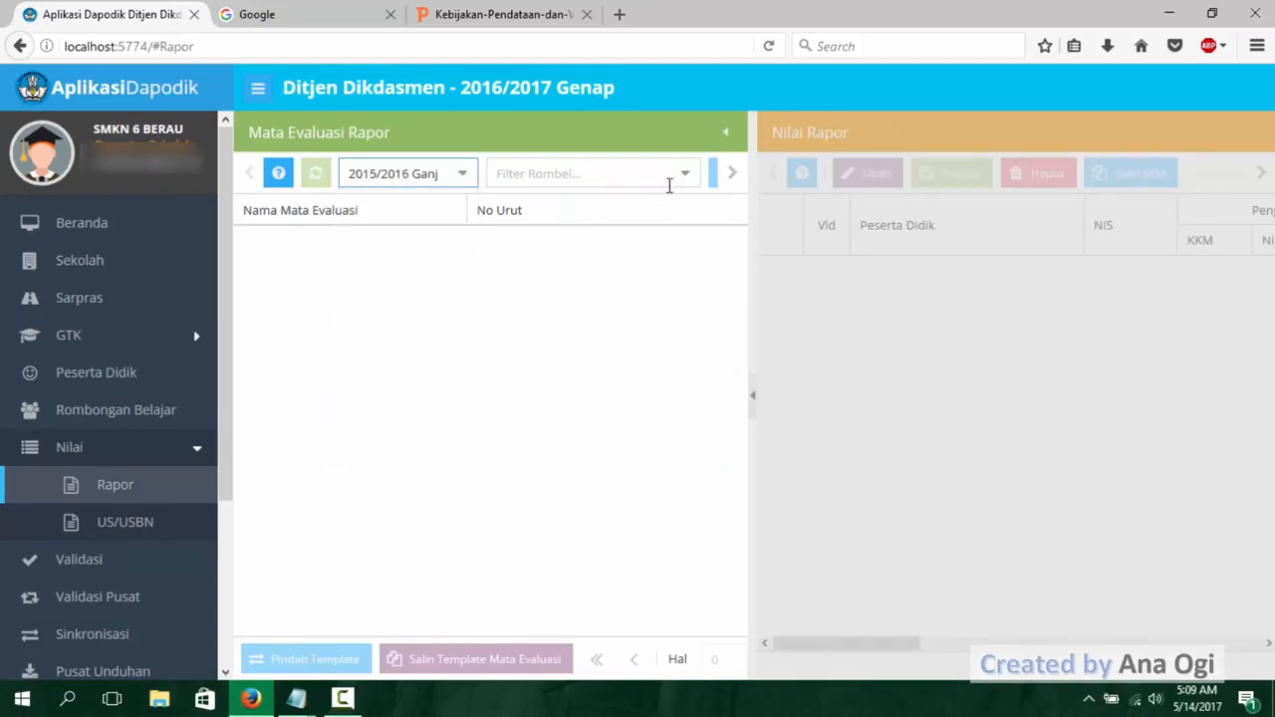
- Check XI TKR's missing subjects in the notes and pick XI-TKR in Filter Rombel
left_click(304, 706)
left_click(455, 611)
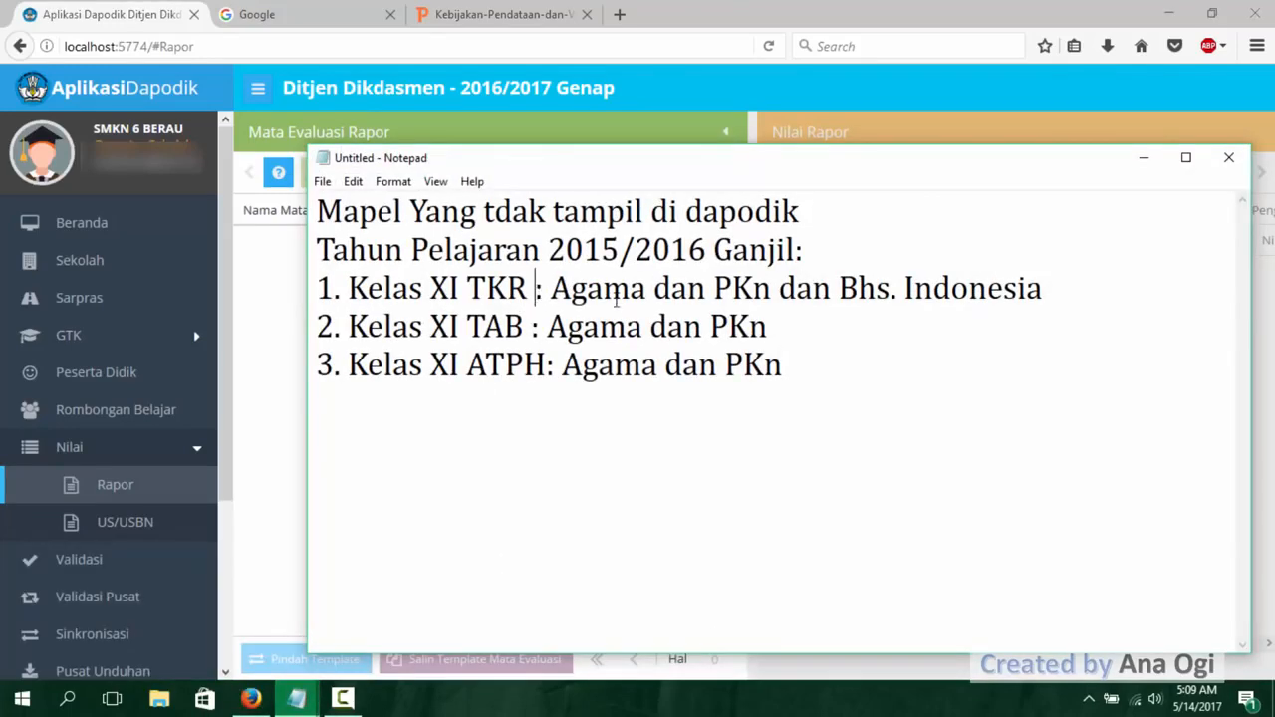
left_click_drag(550, 288, 1062, 284)
left_click(163, 24)
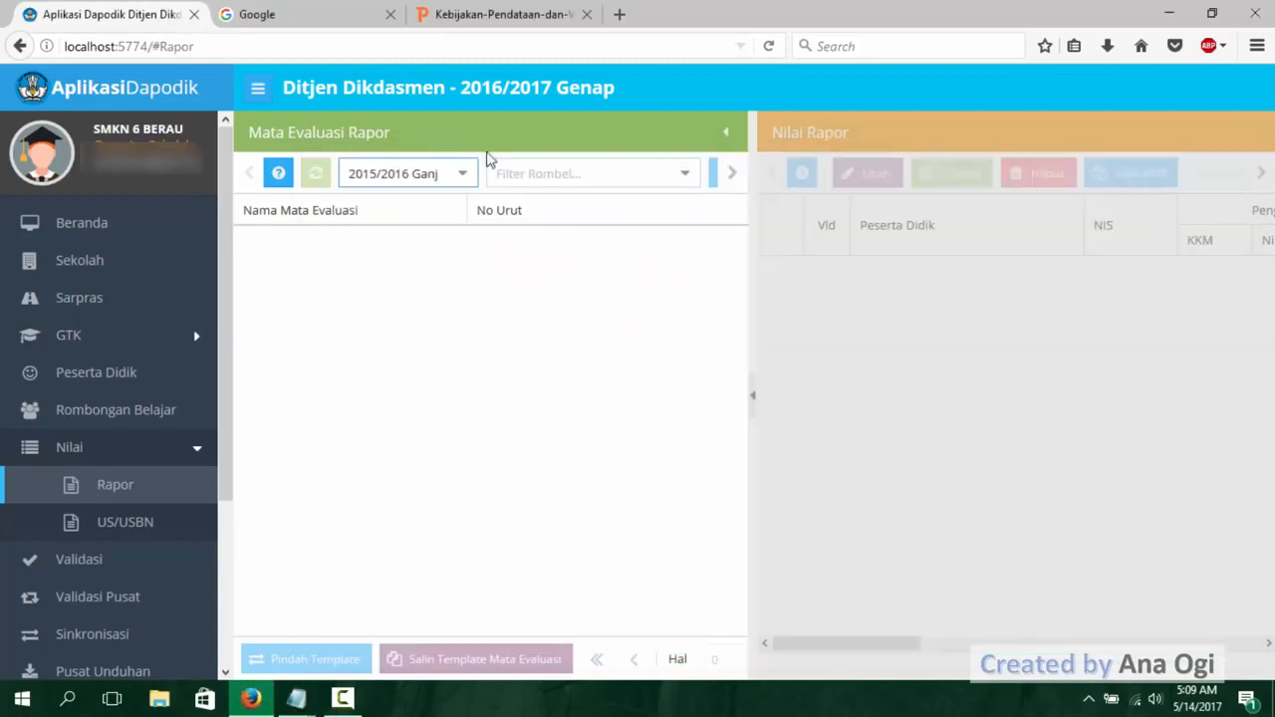
left_click(685, 175)
left_click_drag(692, 231, 699, 343)
left_click(615, 361)
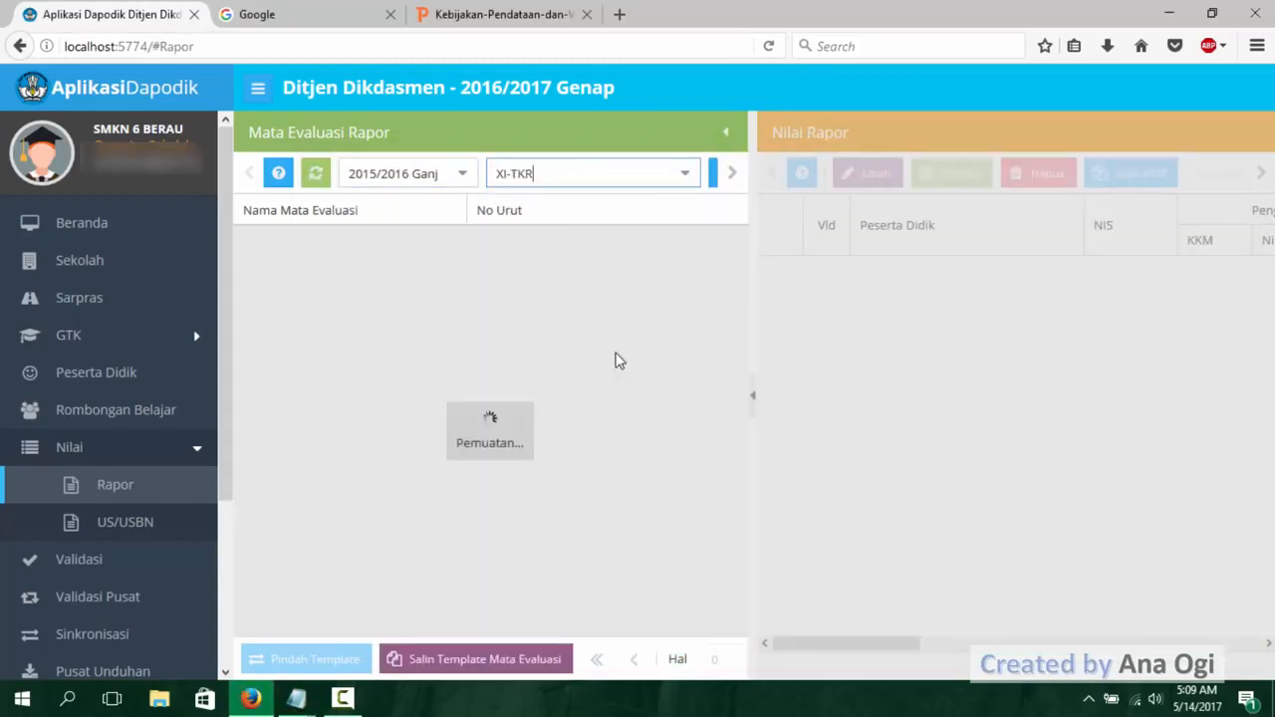
- Add an evaluation subject from Pendidikan Agama Islam, renamed to 'Pendidikan Agama', and save
left_click(714, 175)
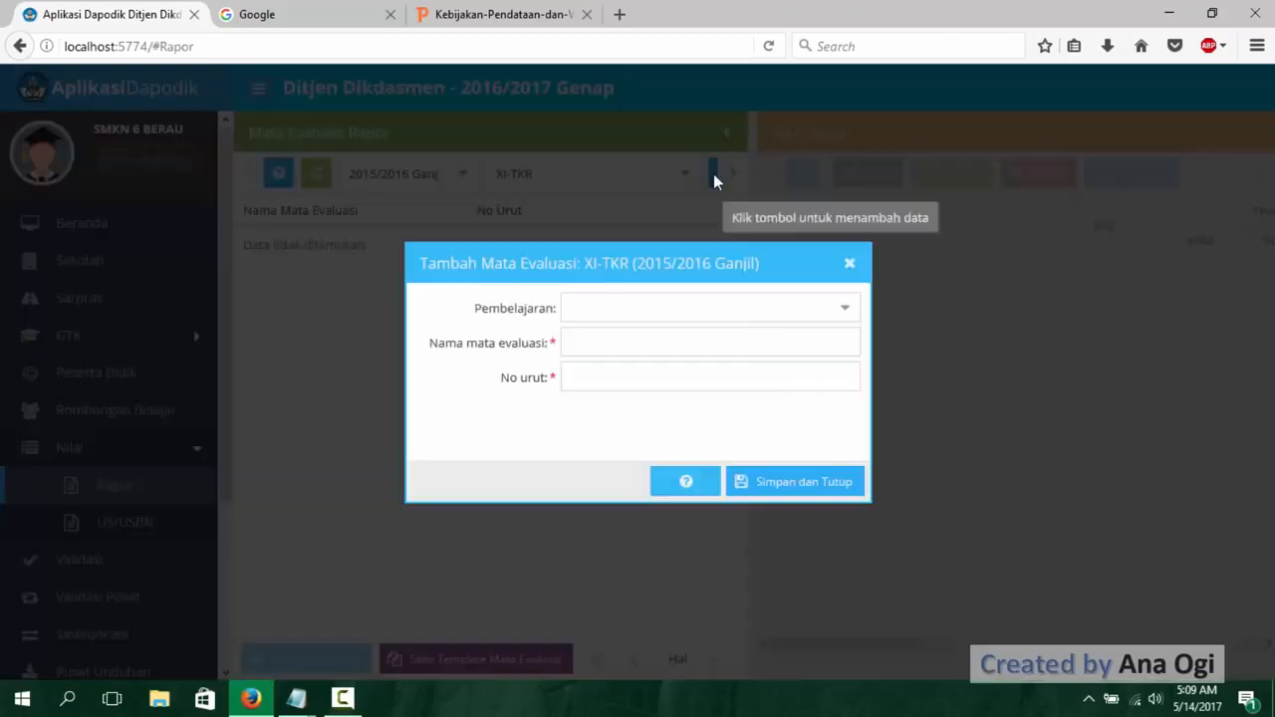
left_click(844, 311)
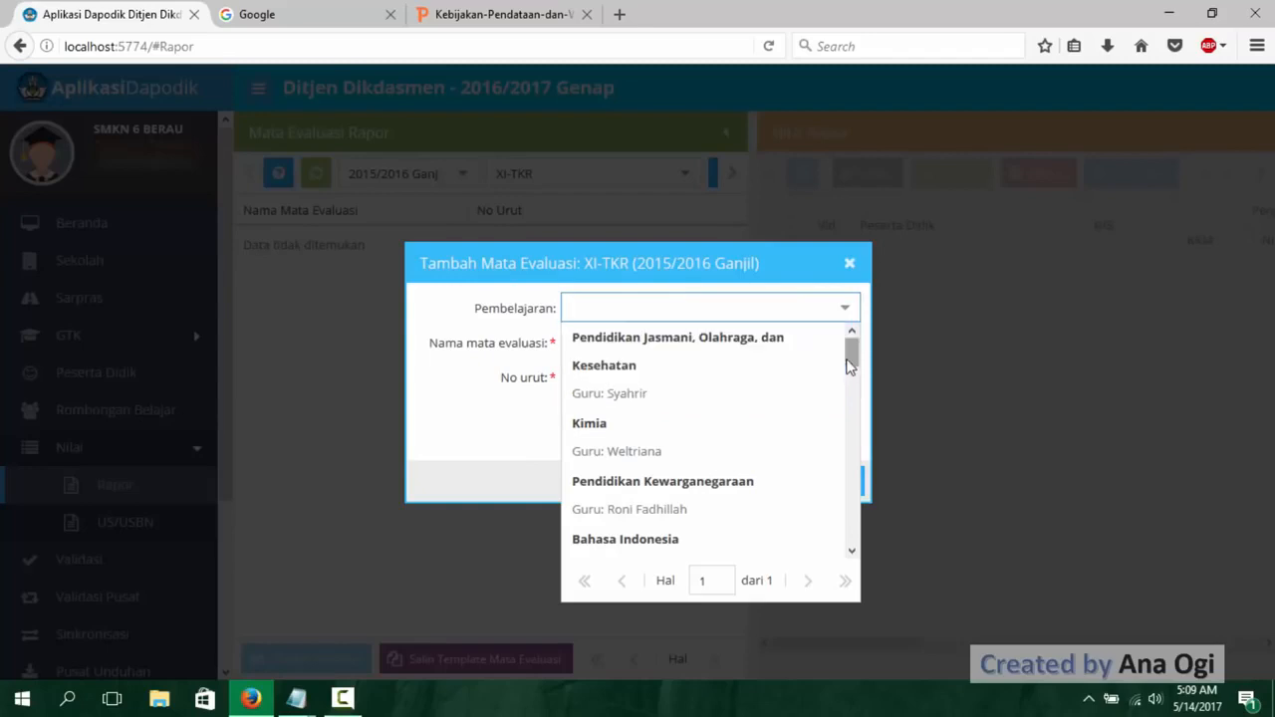
left_click_drag(853, 357, 870, 452)
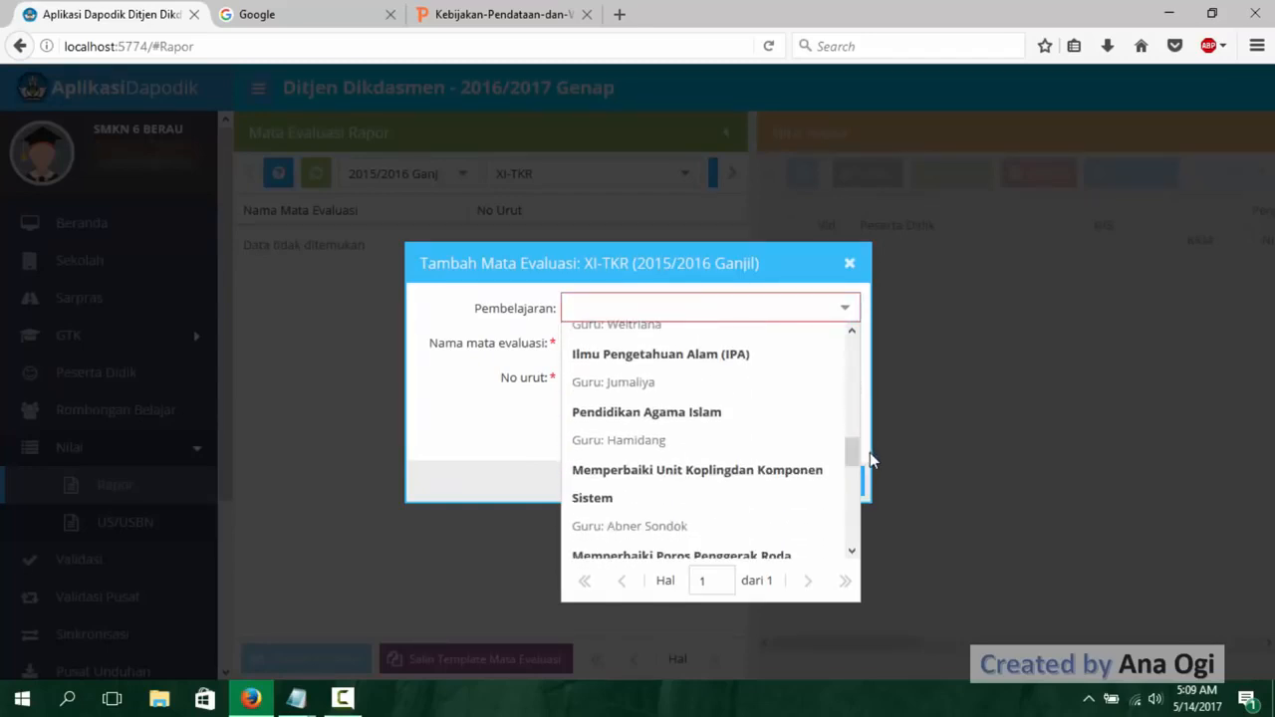
left_click(695, 440)
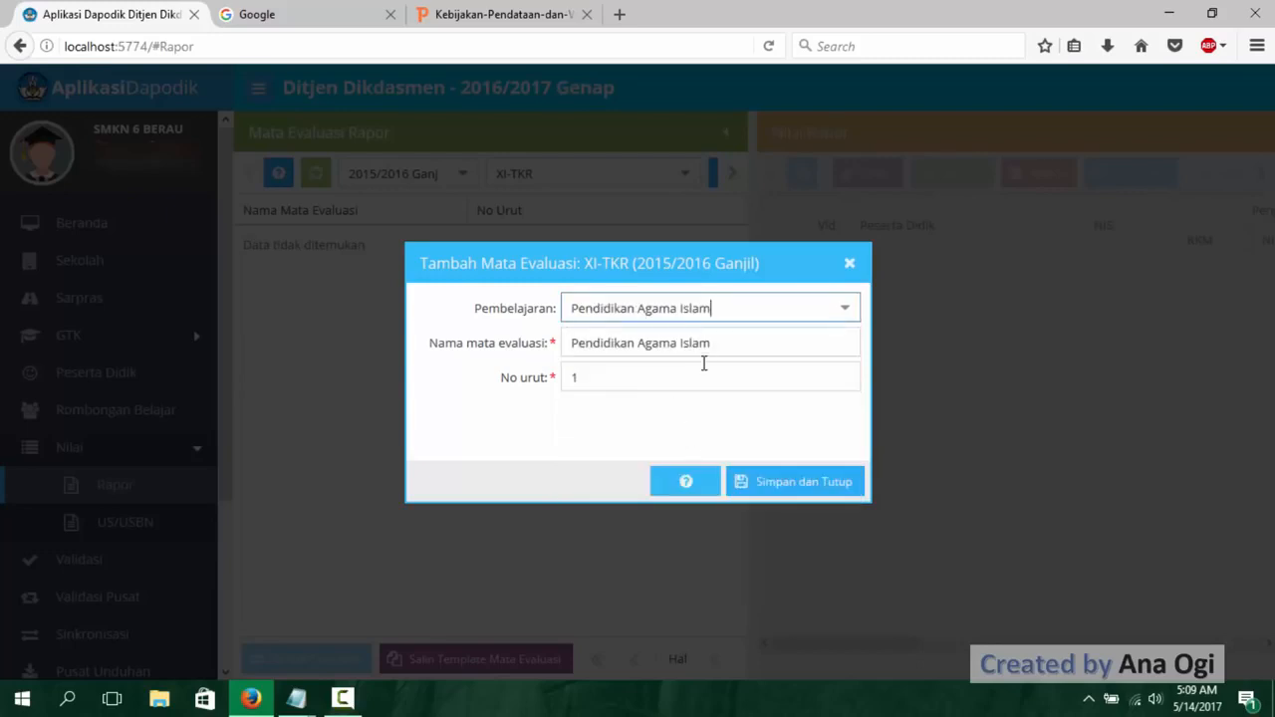
left_click_drag(724, 345, 682, 346)
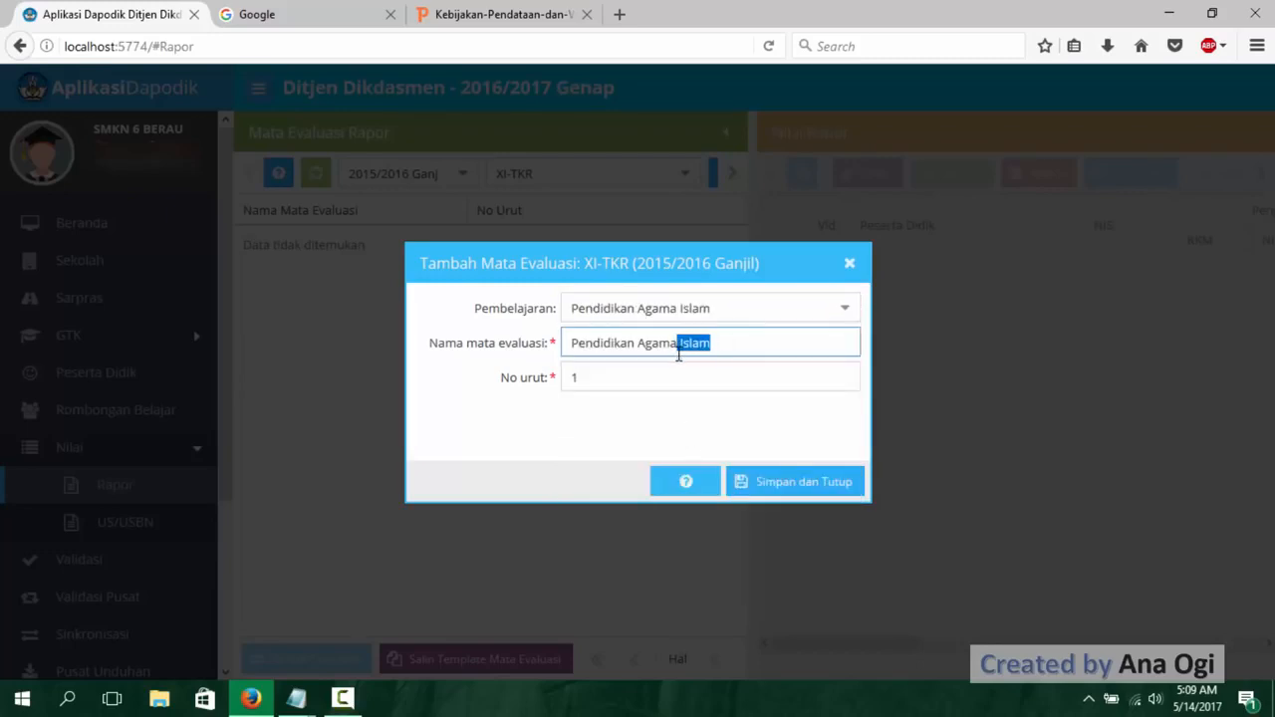
key("BackSpace")
left_click(829, 483)
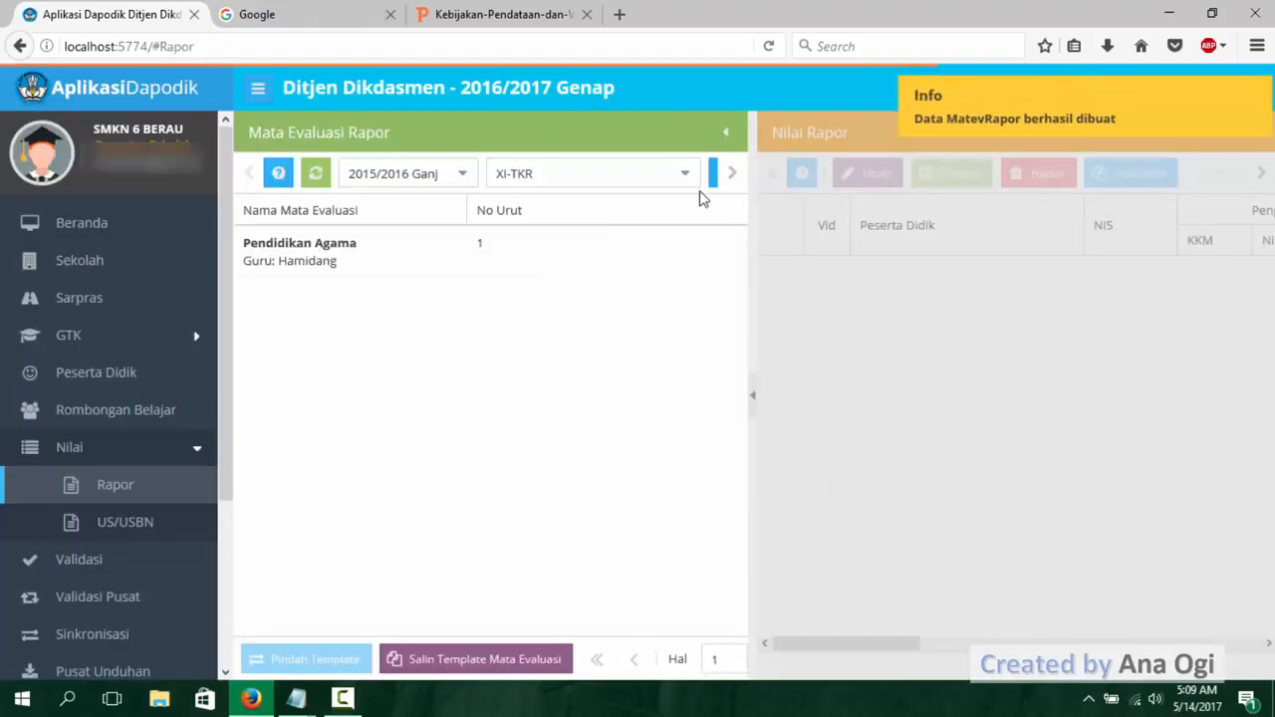
- Start another evaluation subject and browse XI-TKR's Pembelajaran lesson list
left_click(712, 176)
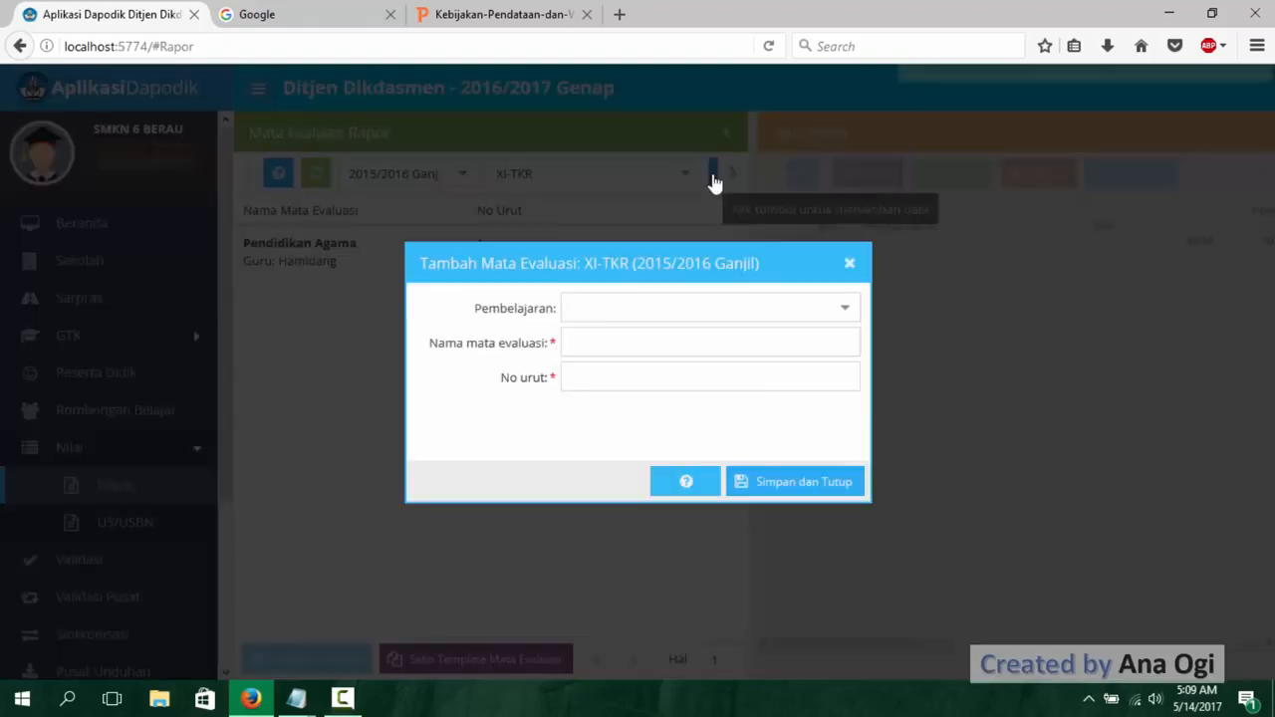
left_click(845, 313)
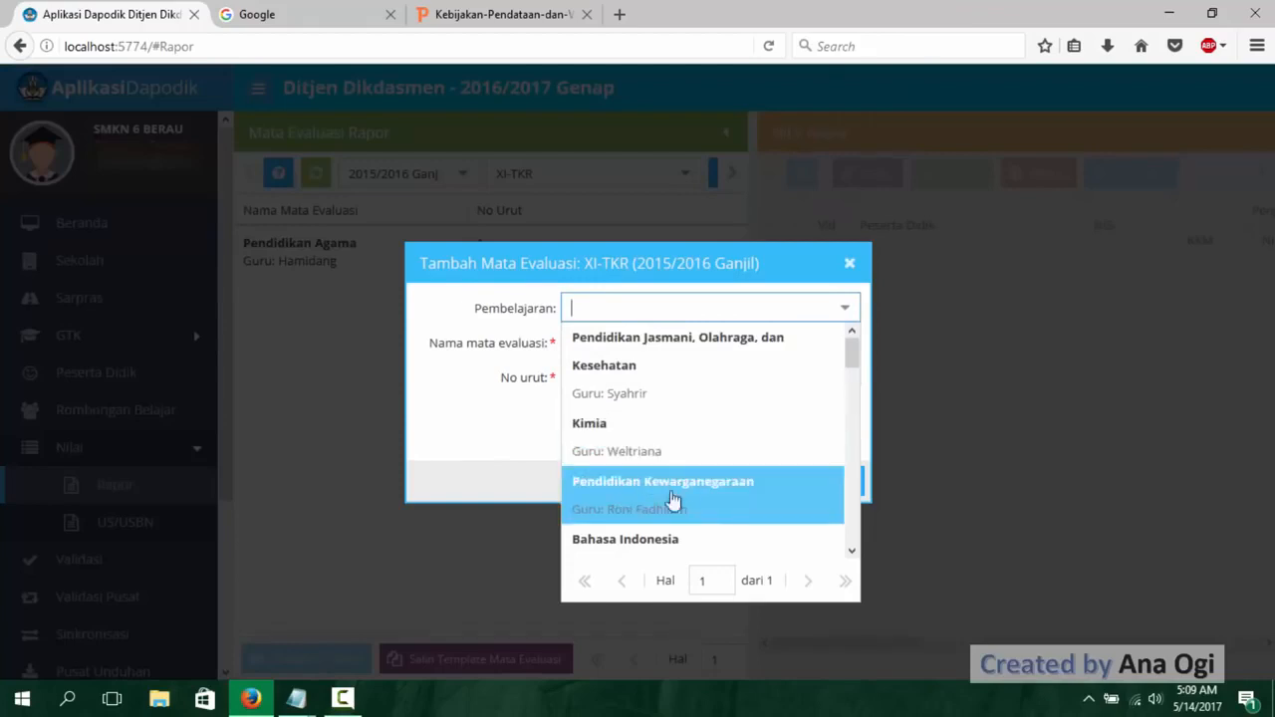
scroll(704, 413, "down", 3)
scroll(704, 417, "up", 3)
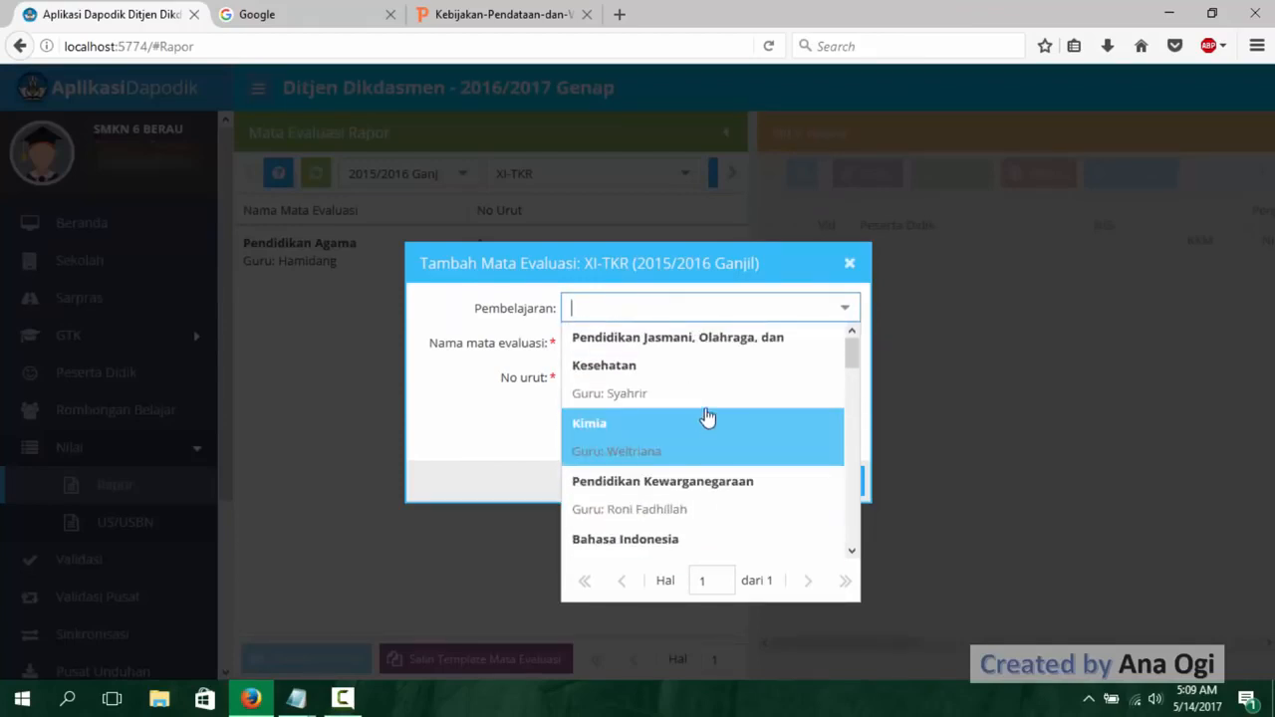
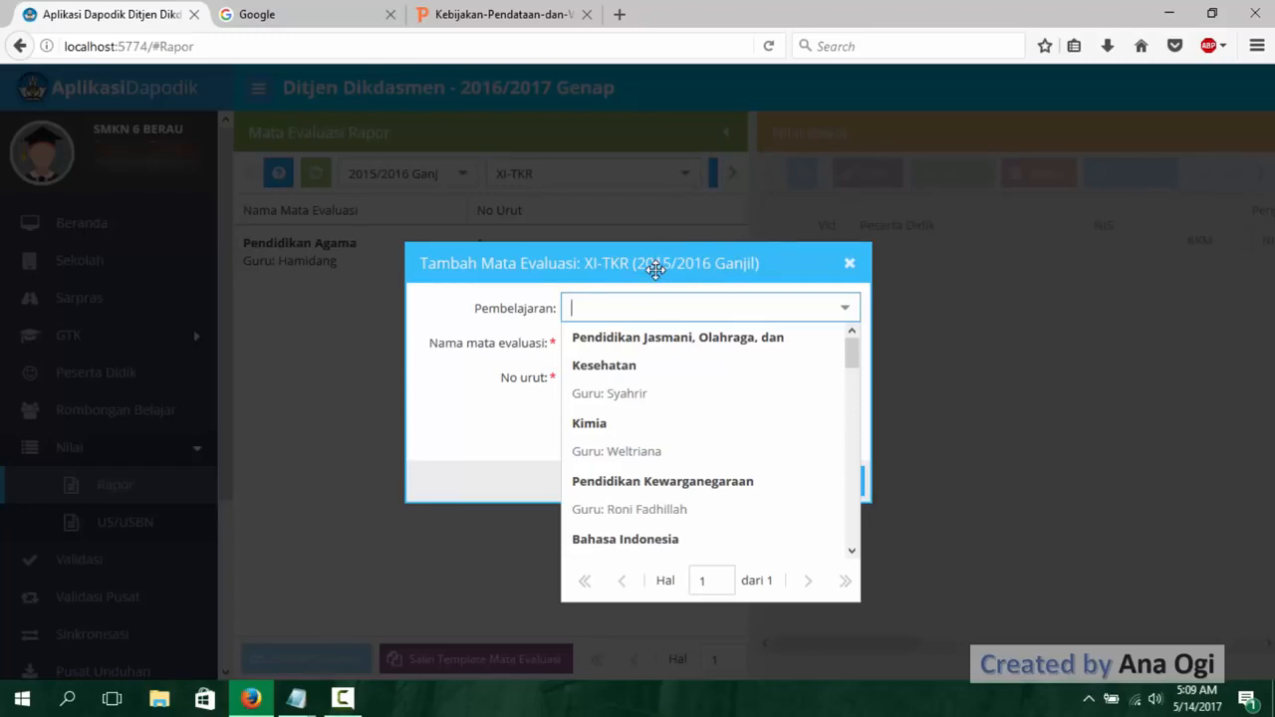
- Cancel the open dialog and add Pendidikan Kewarganegaraan as XI-TKR report subject 2
left_click(852, 264)
left_click(852, 264)
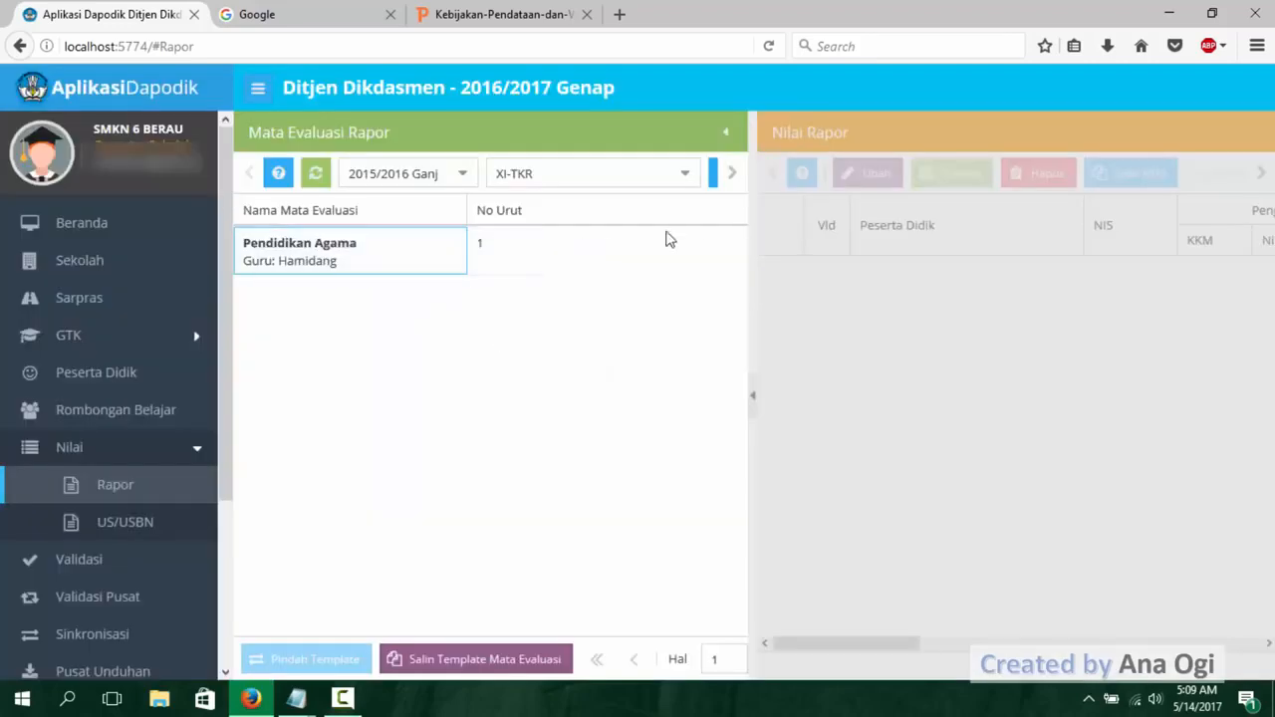
left_click(713, 177)
left_click(846, 312)
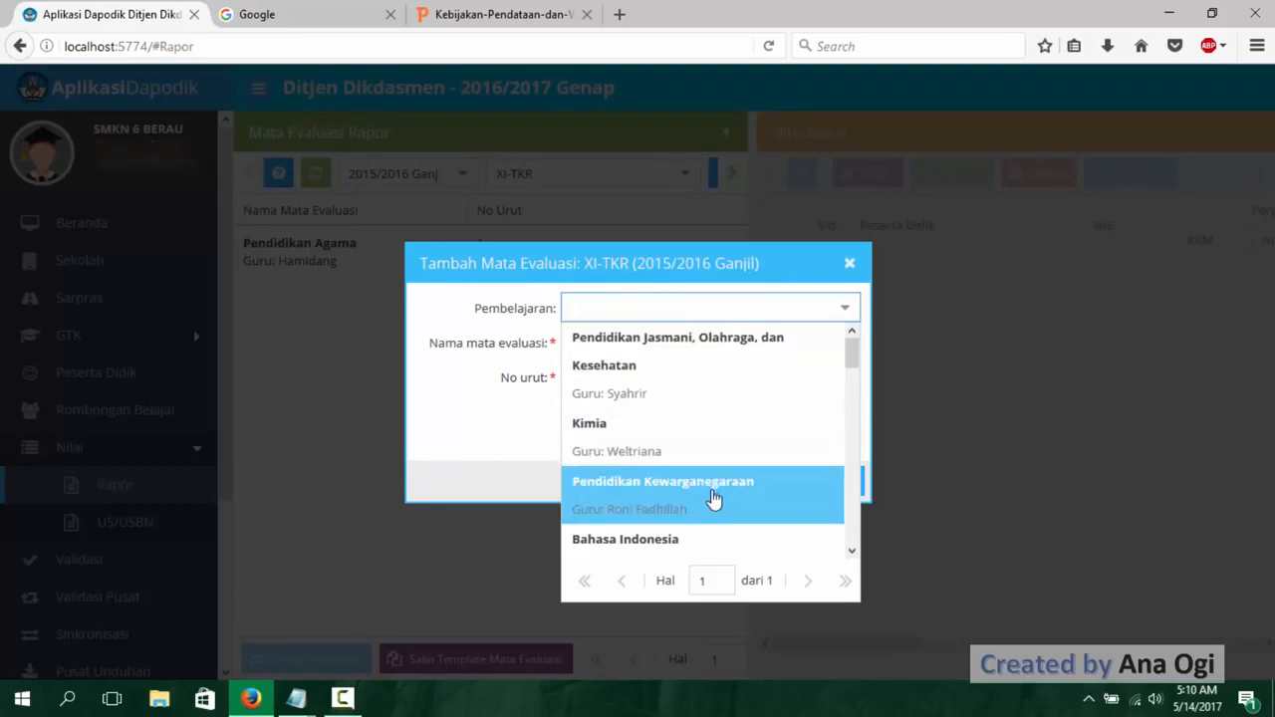
left_click(713, 500)
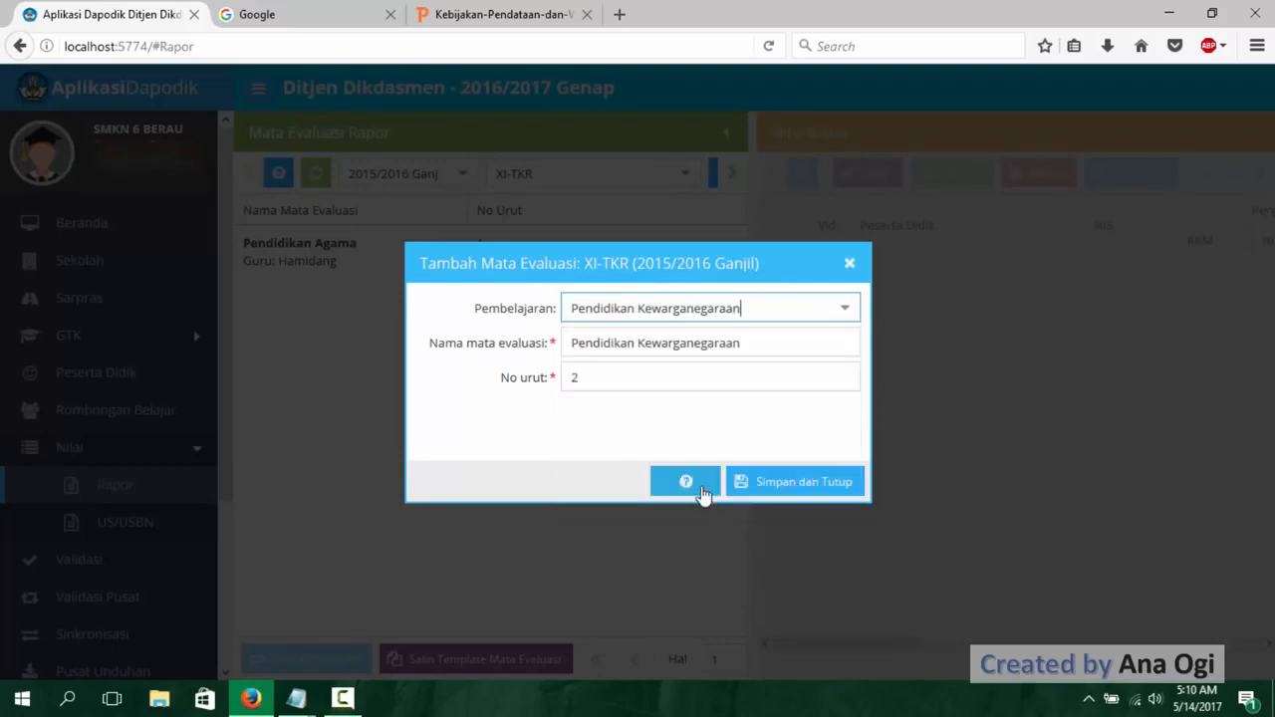
left_click(763, 345)
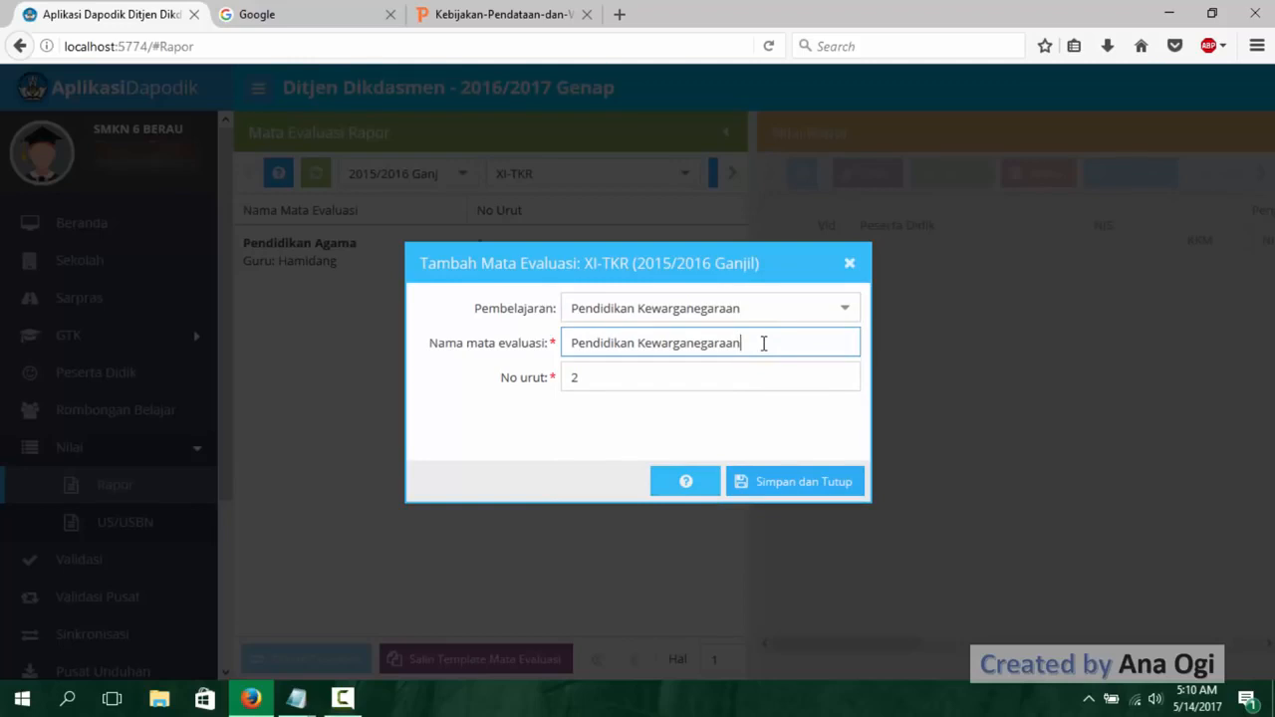
left_click(778, 478)
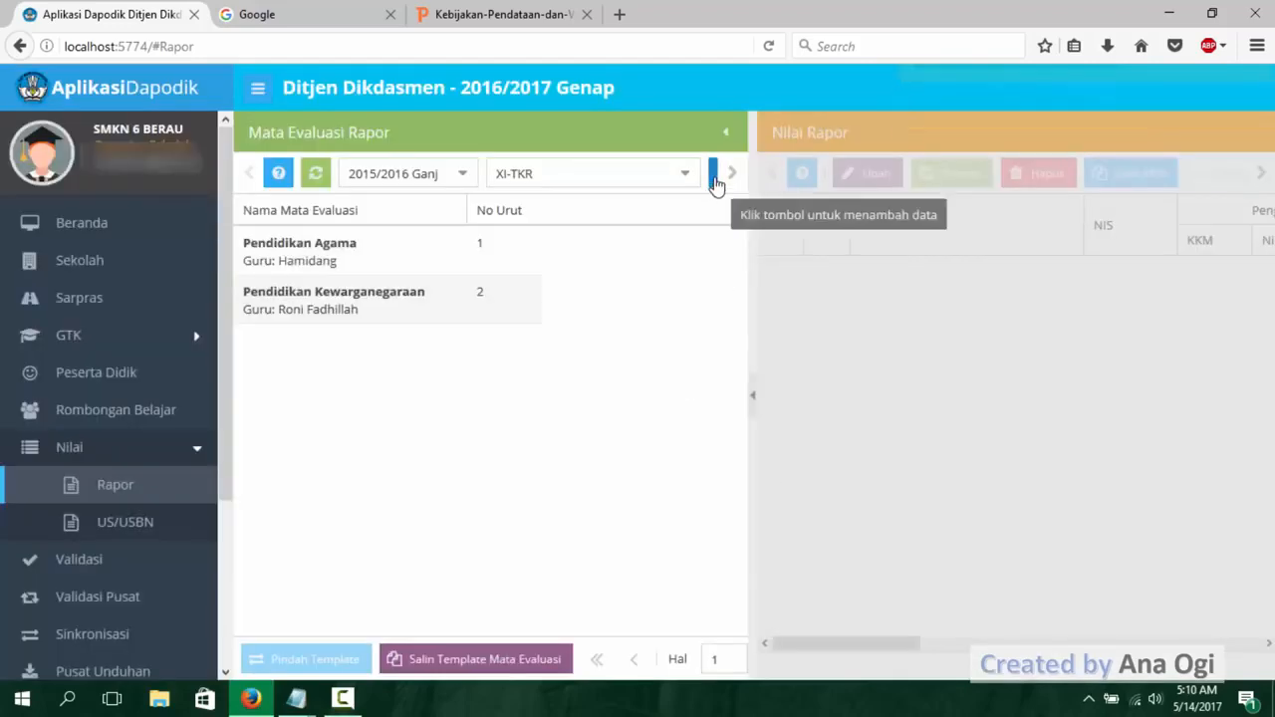
- Add Bahasa Indonesia as XI-TKR report subject 3
left_click(713, 176)
left_click(848, 307)
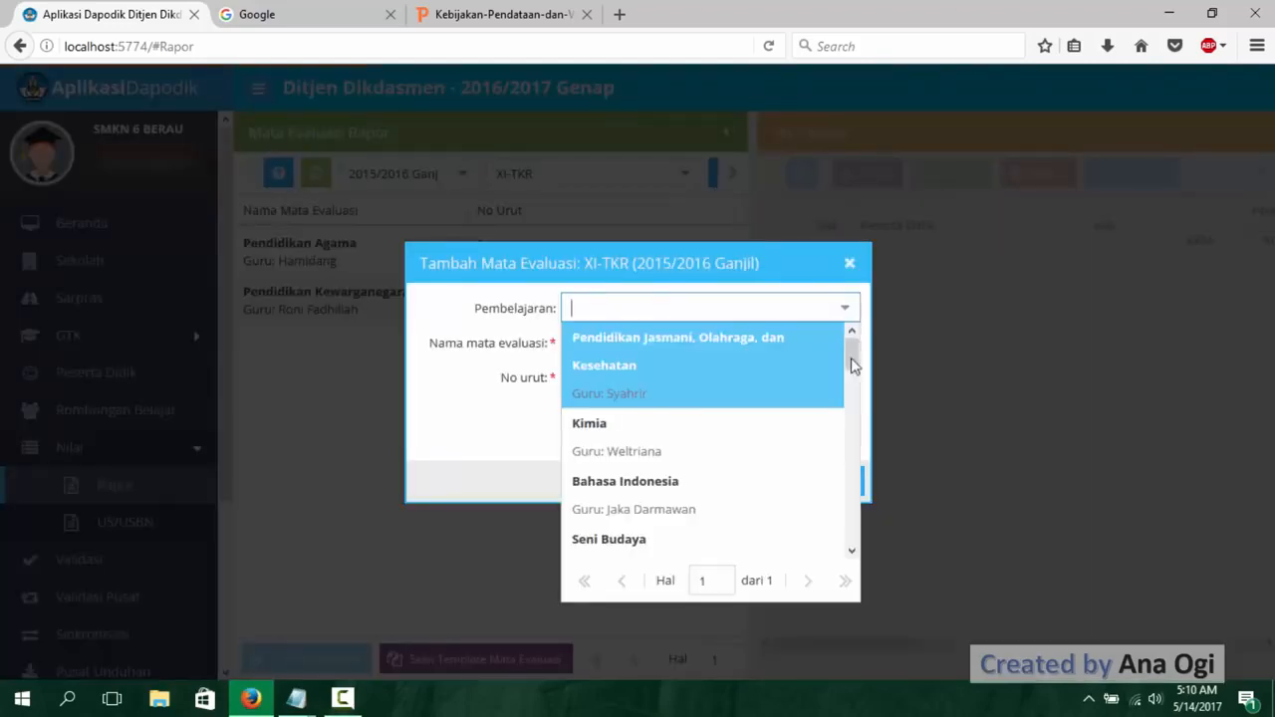
left_click(744, 501)
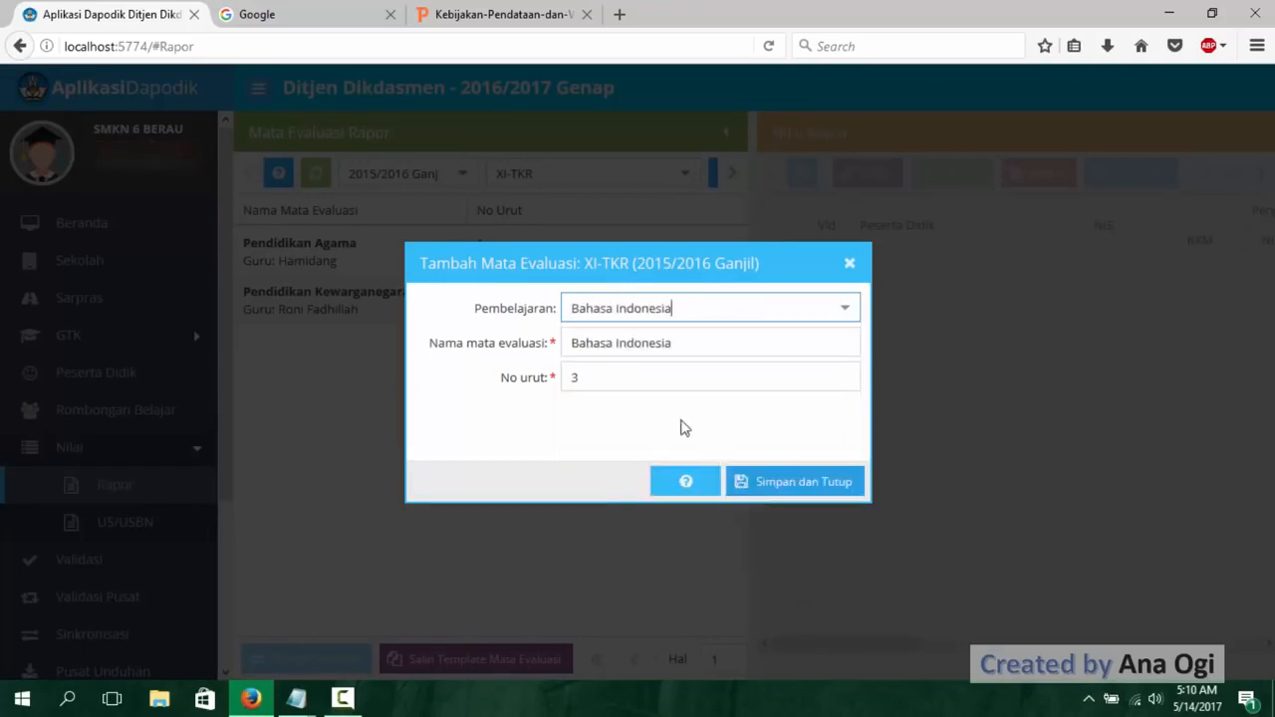
left_click(775, 485)
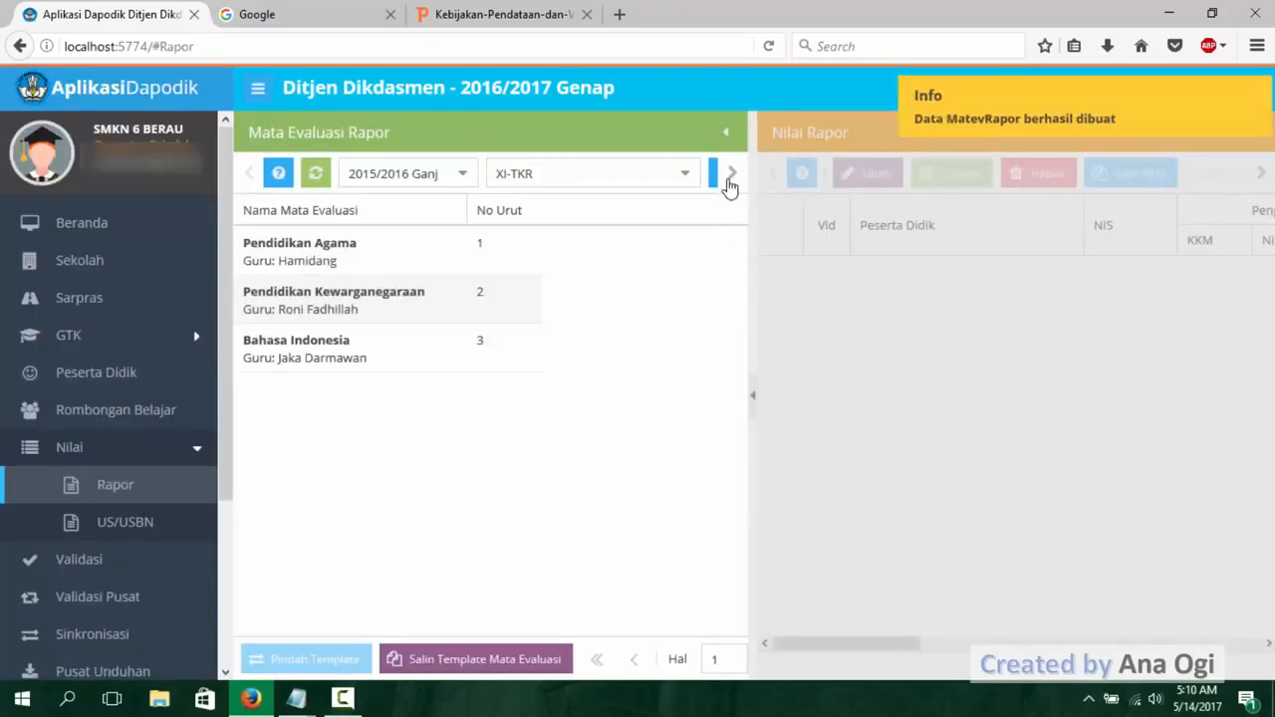
- Add Pendidikan Jasmani, Olahraga, dan Kesehatan as XI-TKR report subject 4
left_click(713, 175)
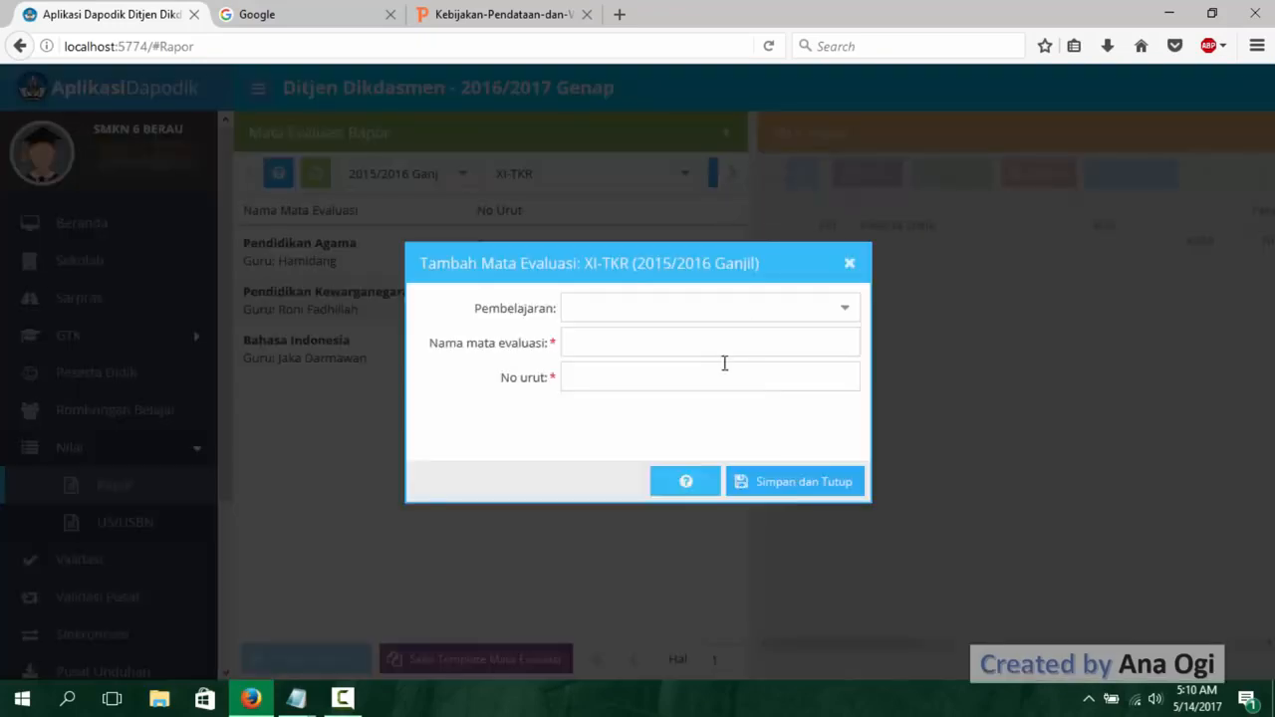
left_click(848, 307)
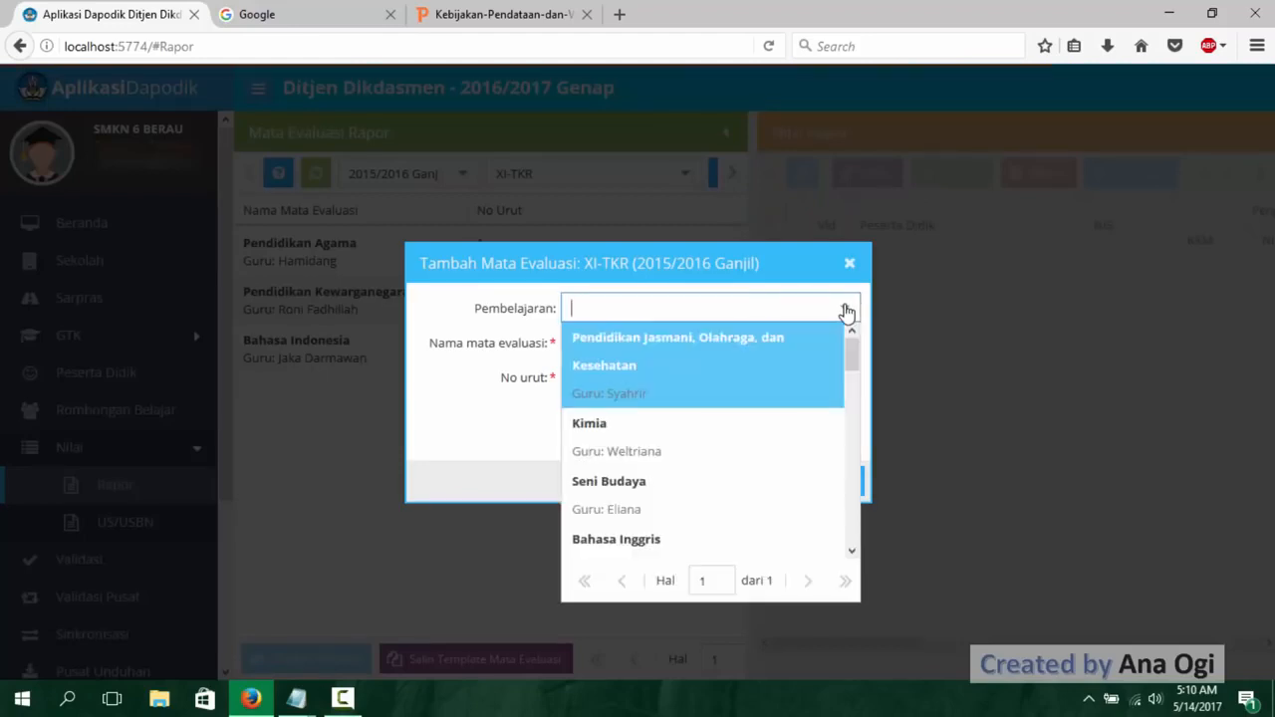
left_click(774, 361)
left_click(804, 482)
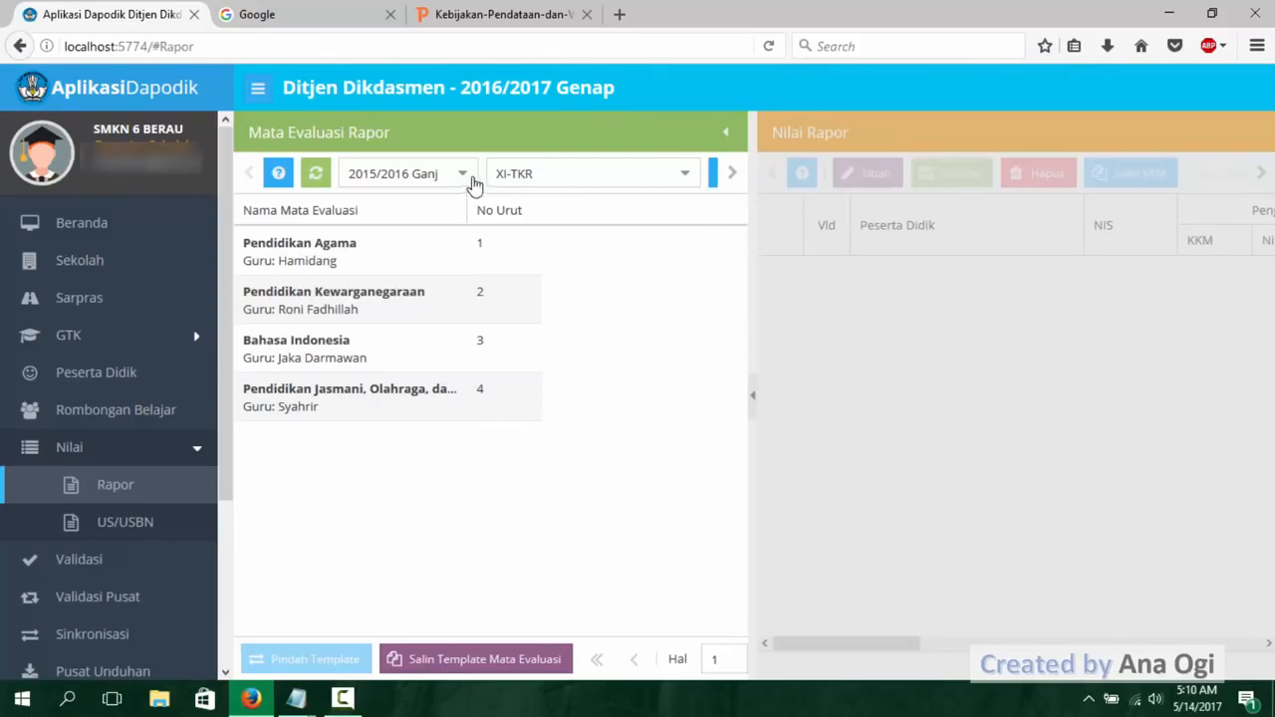
left_click(678, 176)
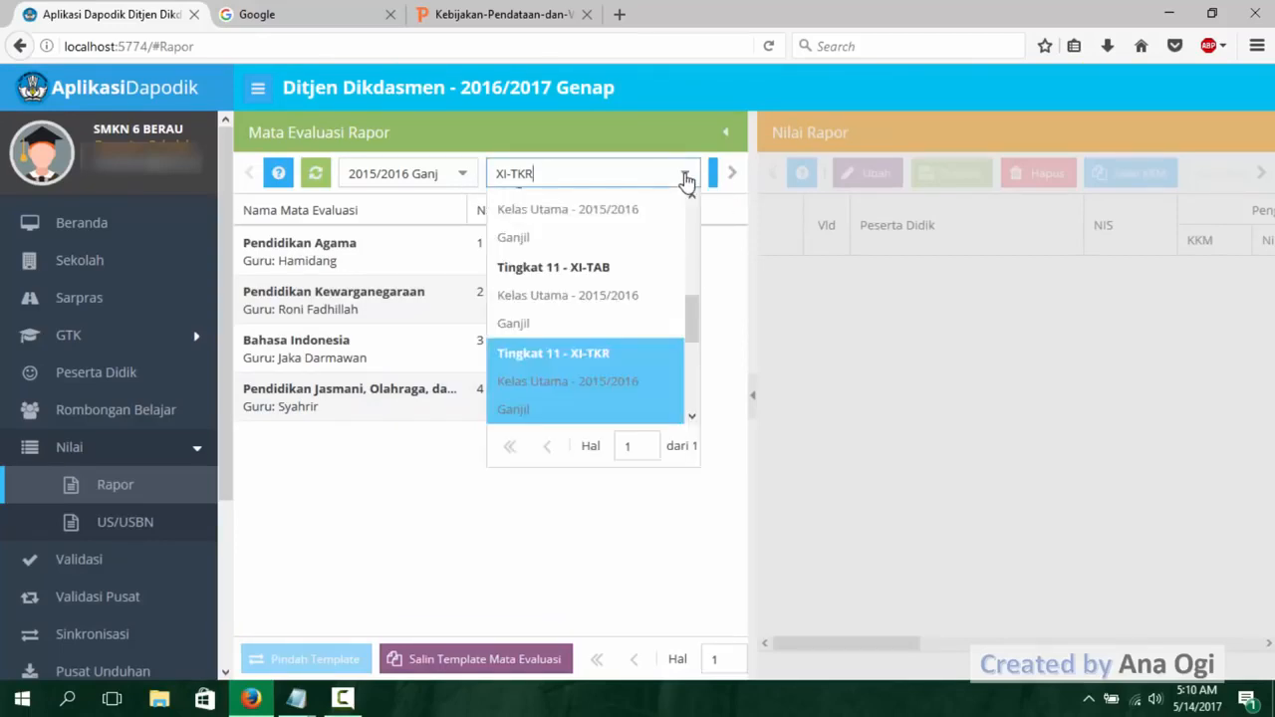
- Switch to class XI-TAB and check its missing subjects in the Notepad notes
left_click(612, 287)
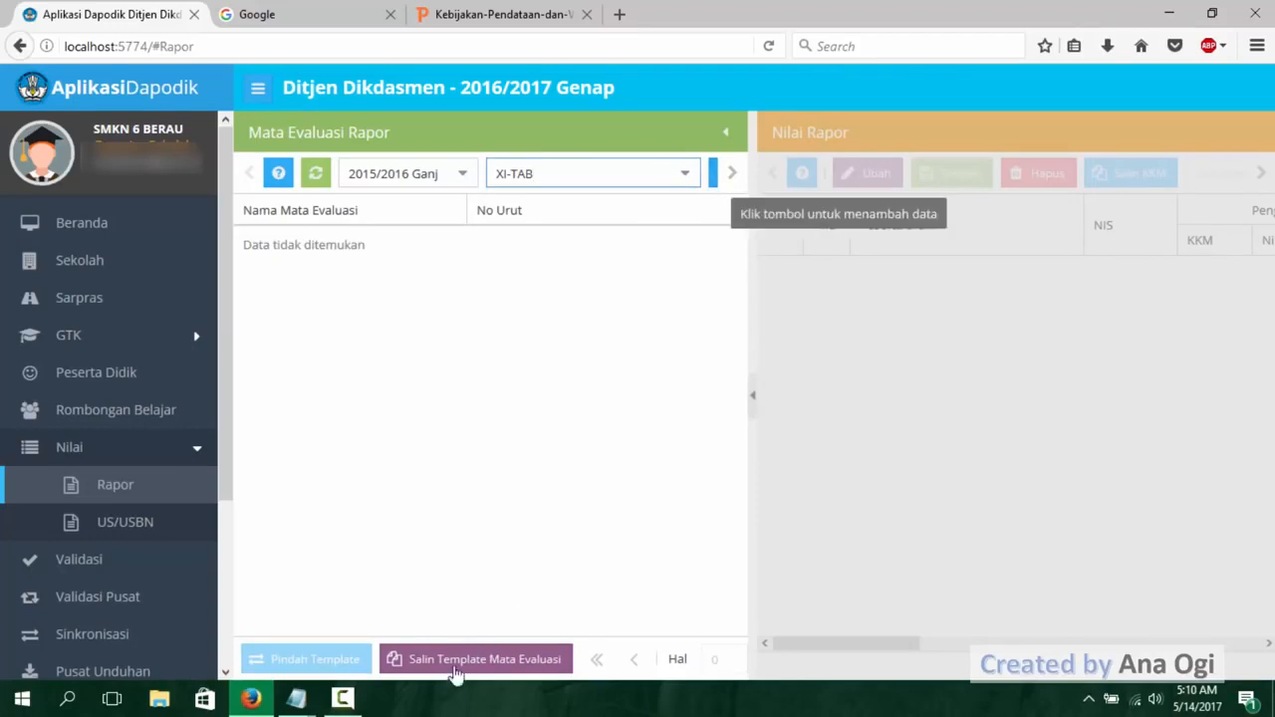
left_click(306, 707)
left_click(487, 606)
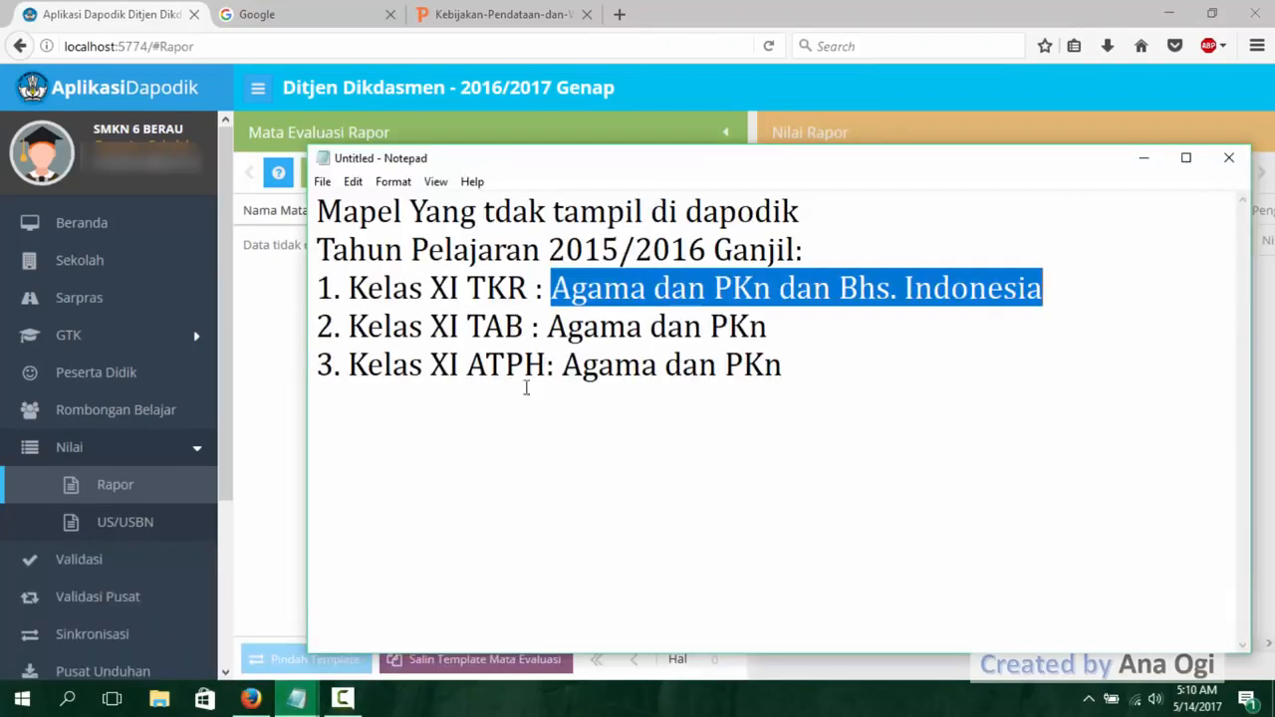
left_click_drag(549, 332, 787, 340)
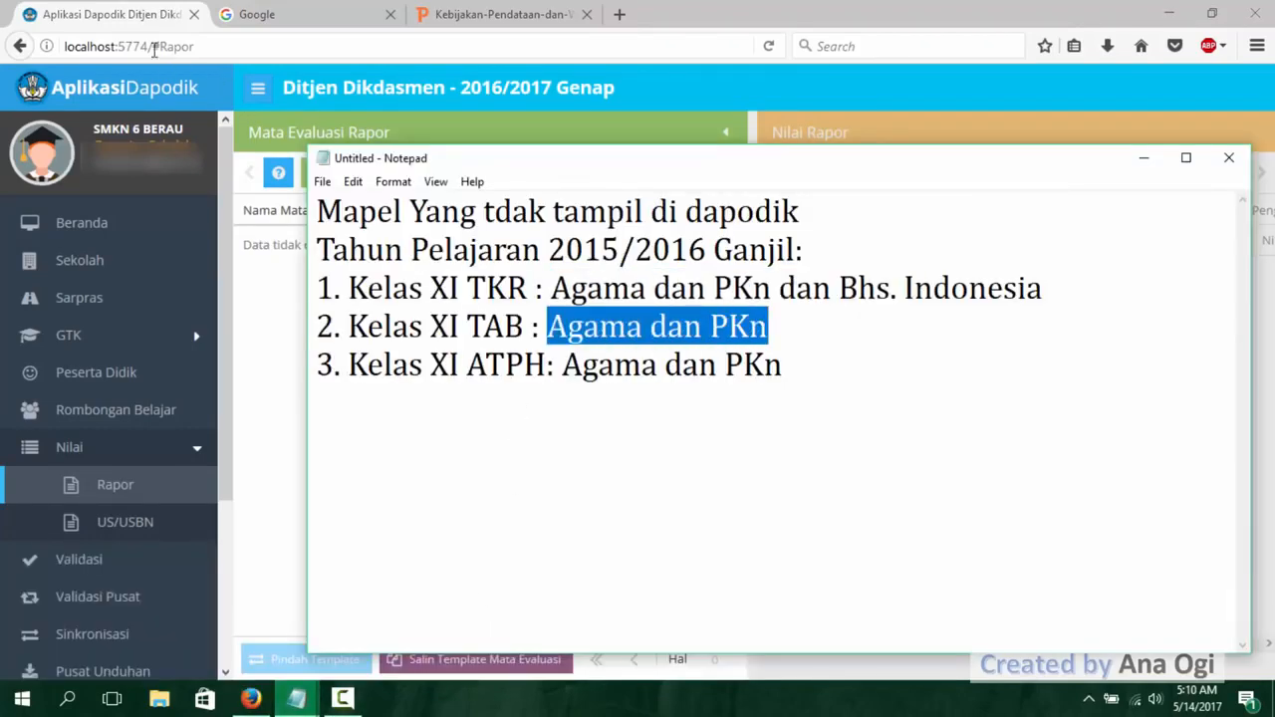
left_click(139, 14)
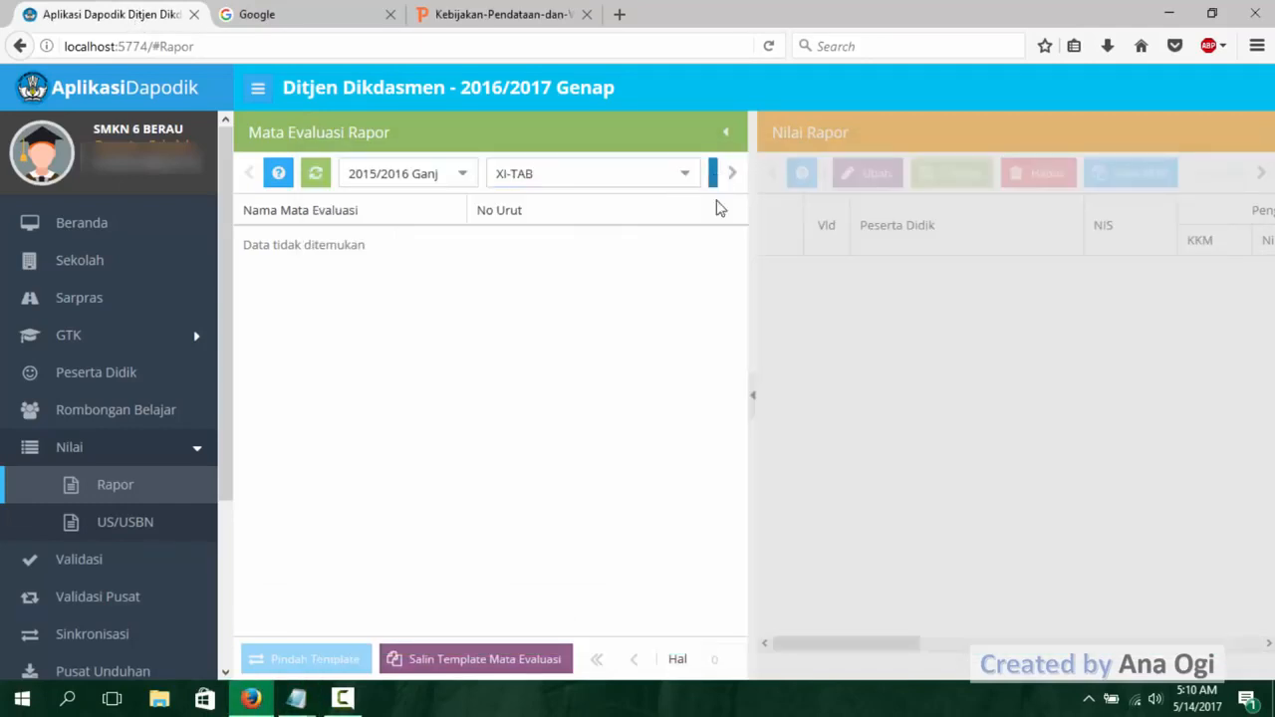
- Add Pendidikan Agama Islam for XI-TAB, renamed to 'Pendidikan Agama', and save
left_click(713, 176)
left_click(833, 313)
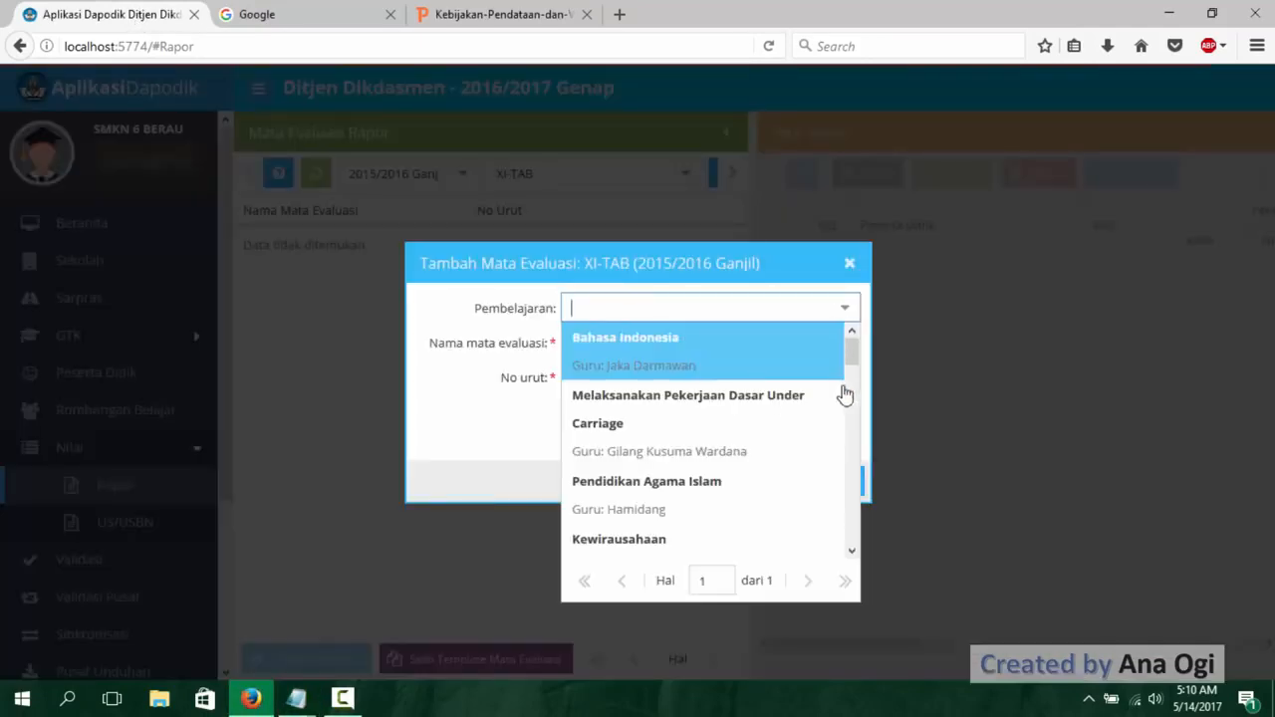
left_click(748, 488)
left_click(732, 341)
left_click_drag(732, 340, 678, 346)
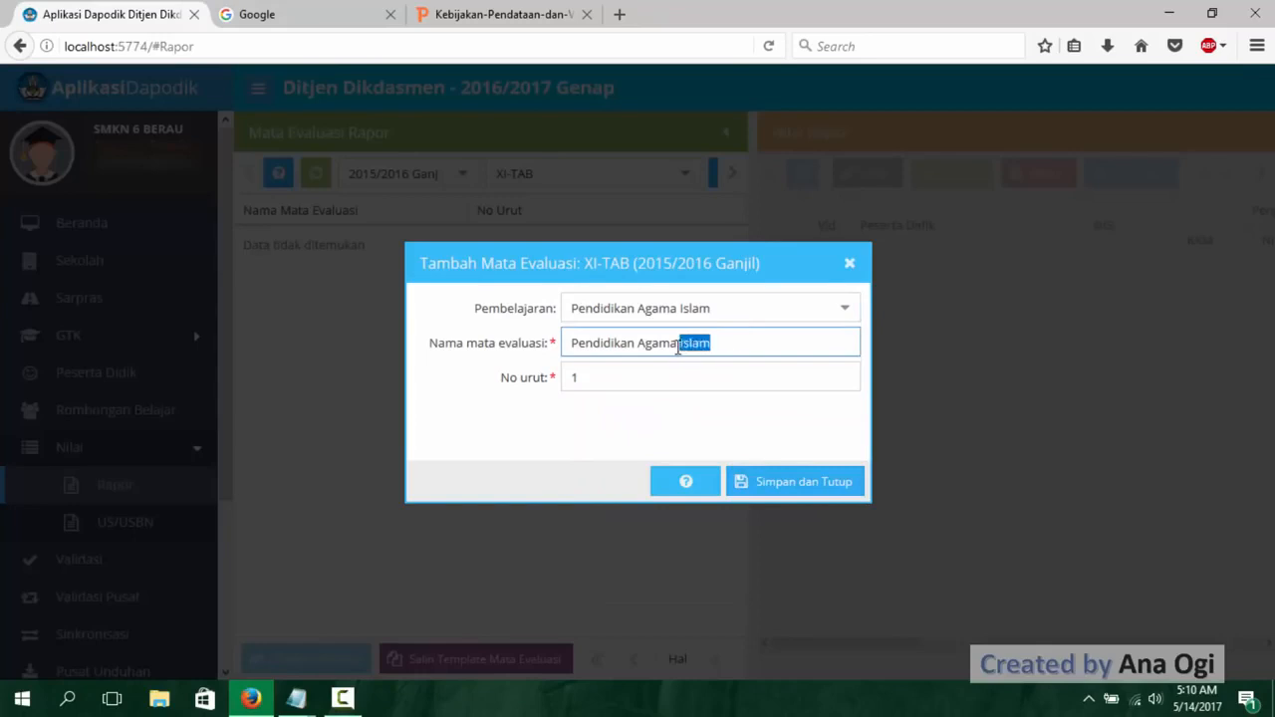
key("BackSpace")
left_click(762, 482)
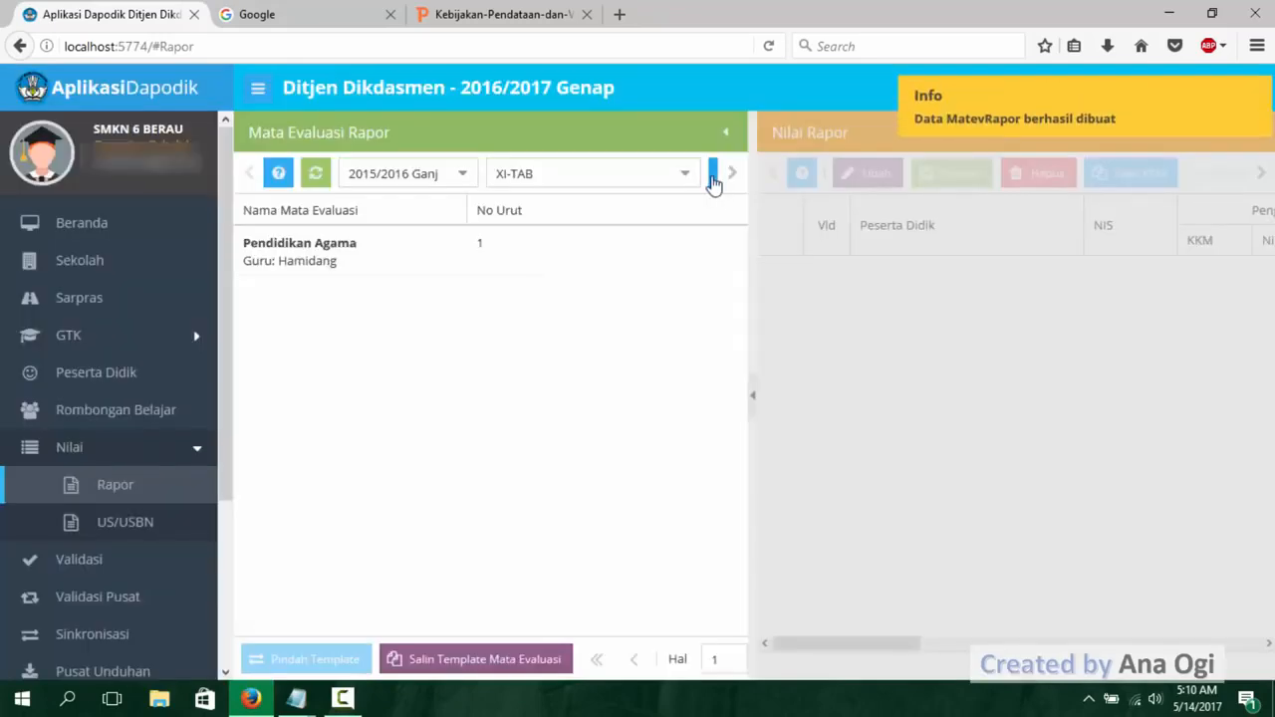
- Add Pendidikan Kewarganegaraan as XI-TAB's second evaluation subject
left_click(713, 174)
left_click(848, 310)
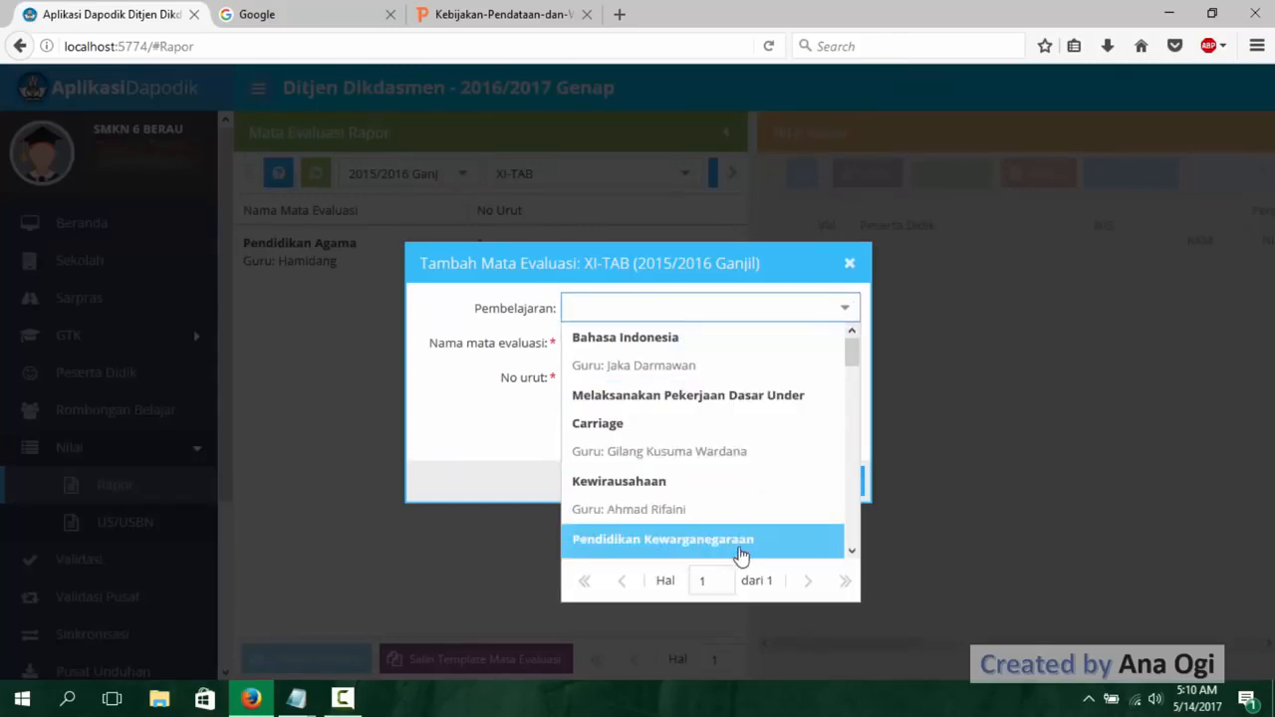
left_click(739, 516)
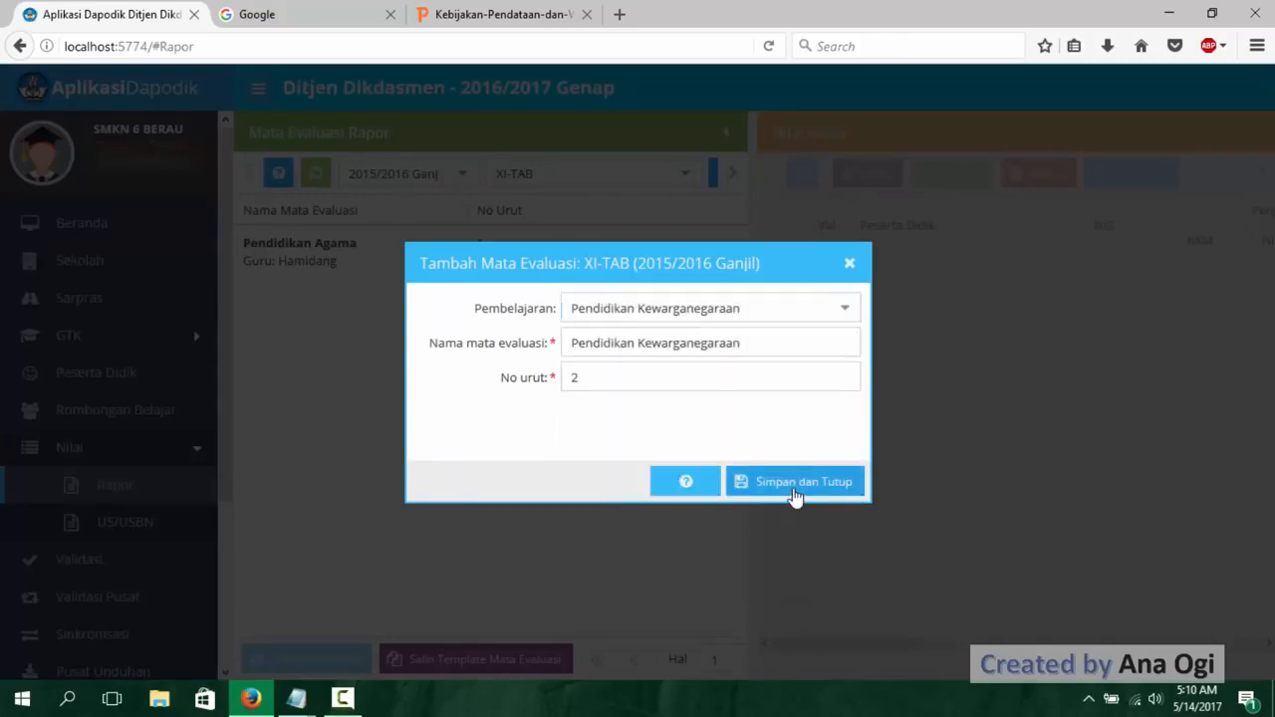
left_click(792, 484)
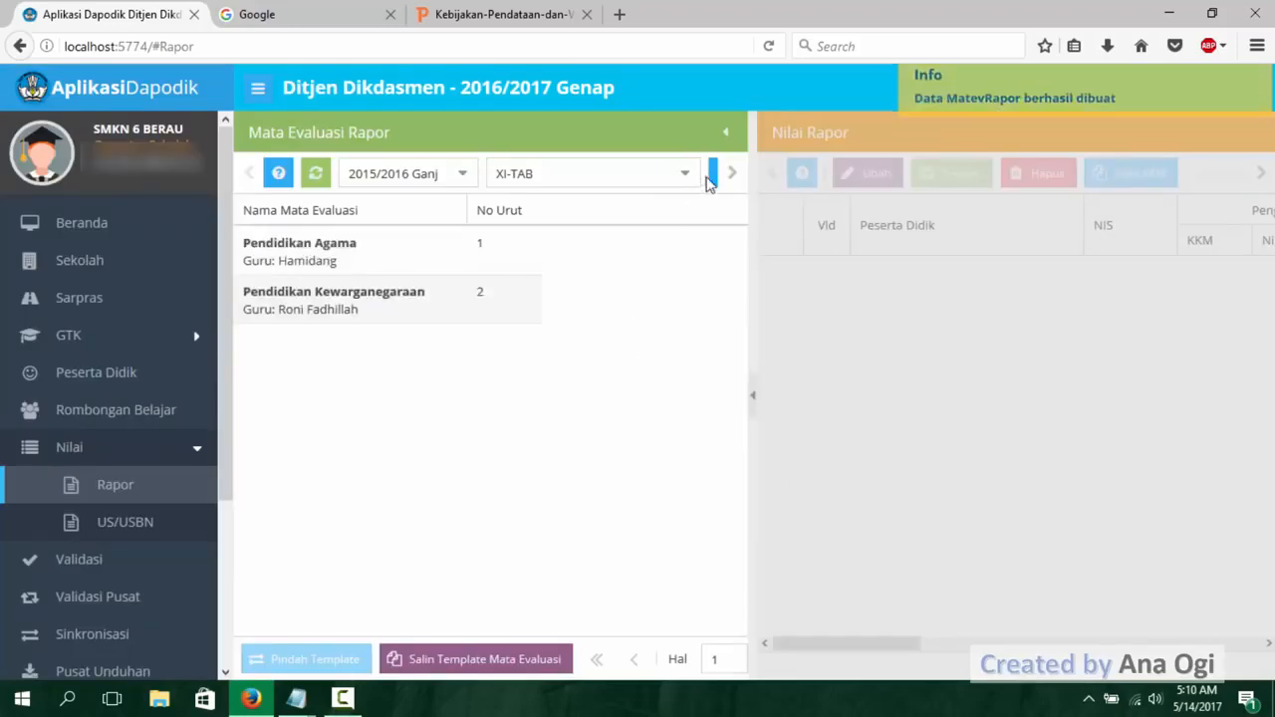
- Add Bahasa Indonesia as XI-TAB's third evaluation subject
left_click(713, 180)
left_click(847, 310)
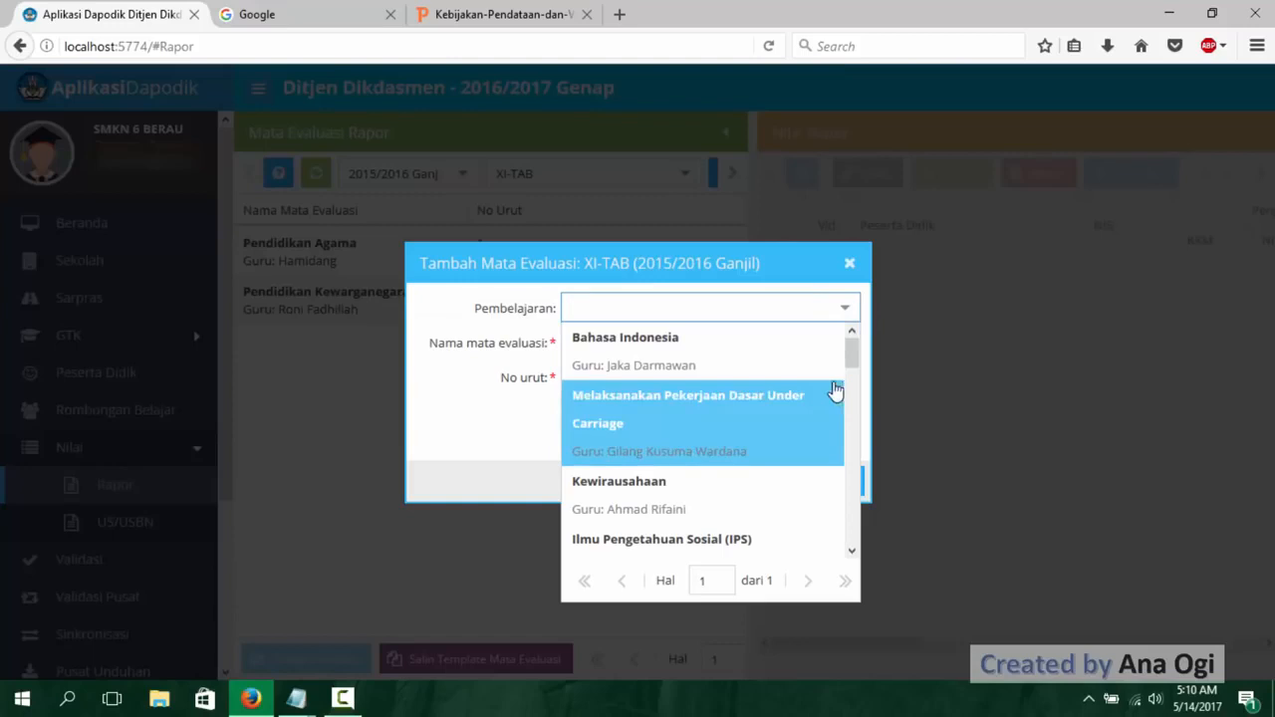
left_click(751, 348)
left_click(763, 485)
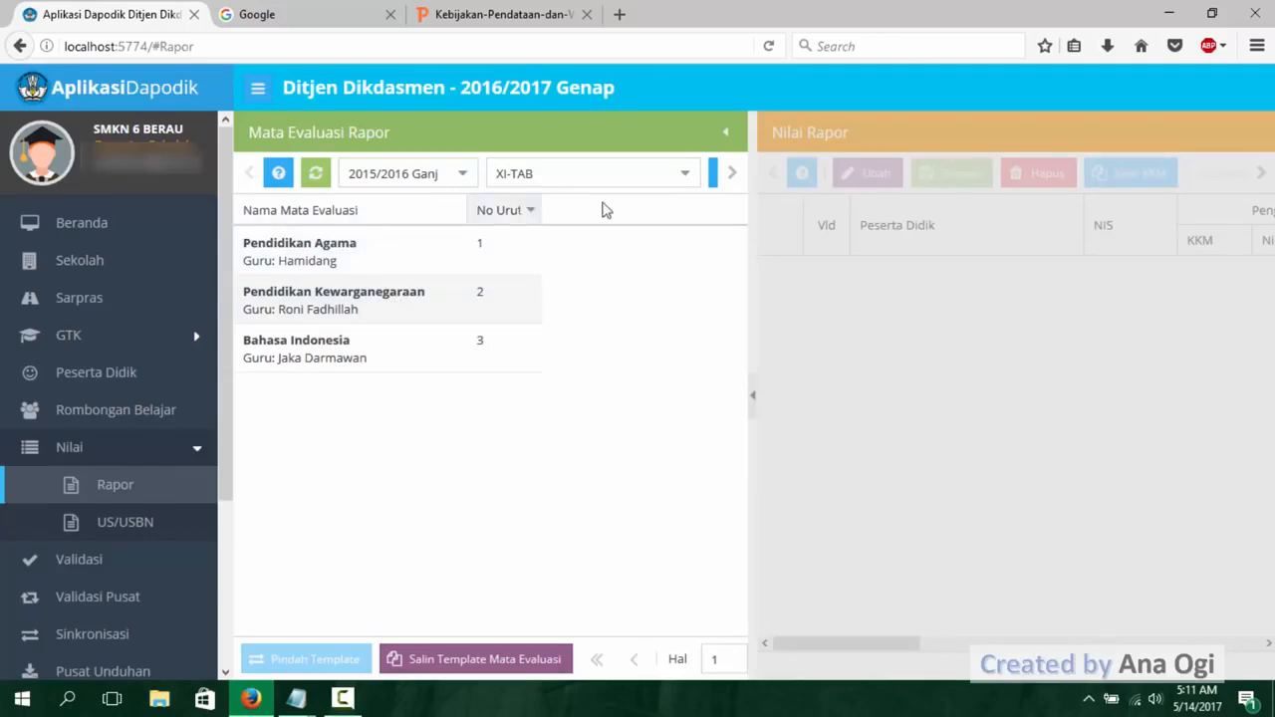
left_click(685, 176)
- Switch to XI-ATPH and add Pendidikan Agama Islam, renamed 'Pendidikan Agama', as subject 1
scroll(653, 213, "up", 1)
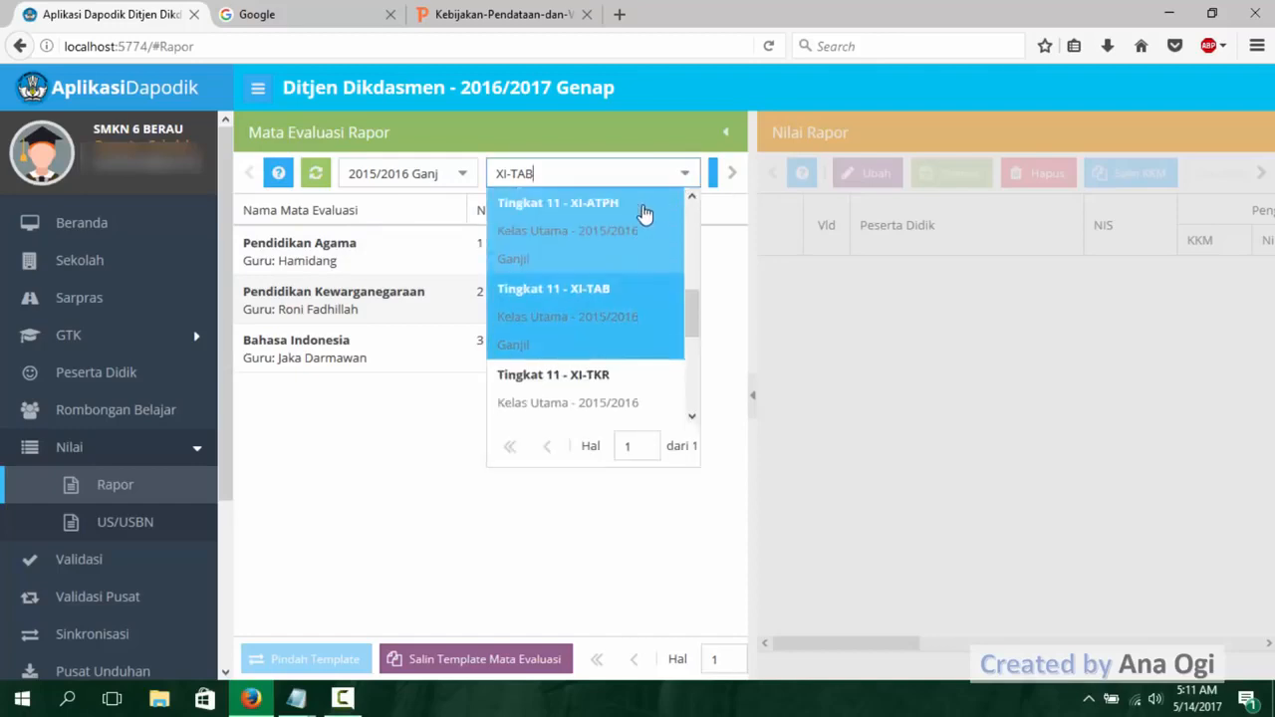
left_click(648, 213)
left_click(714, 185)
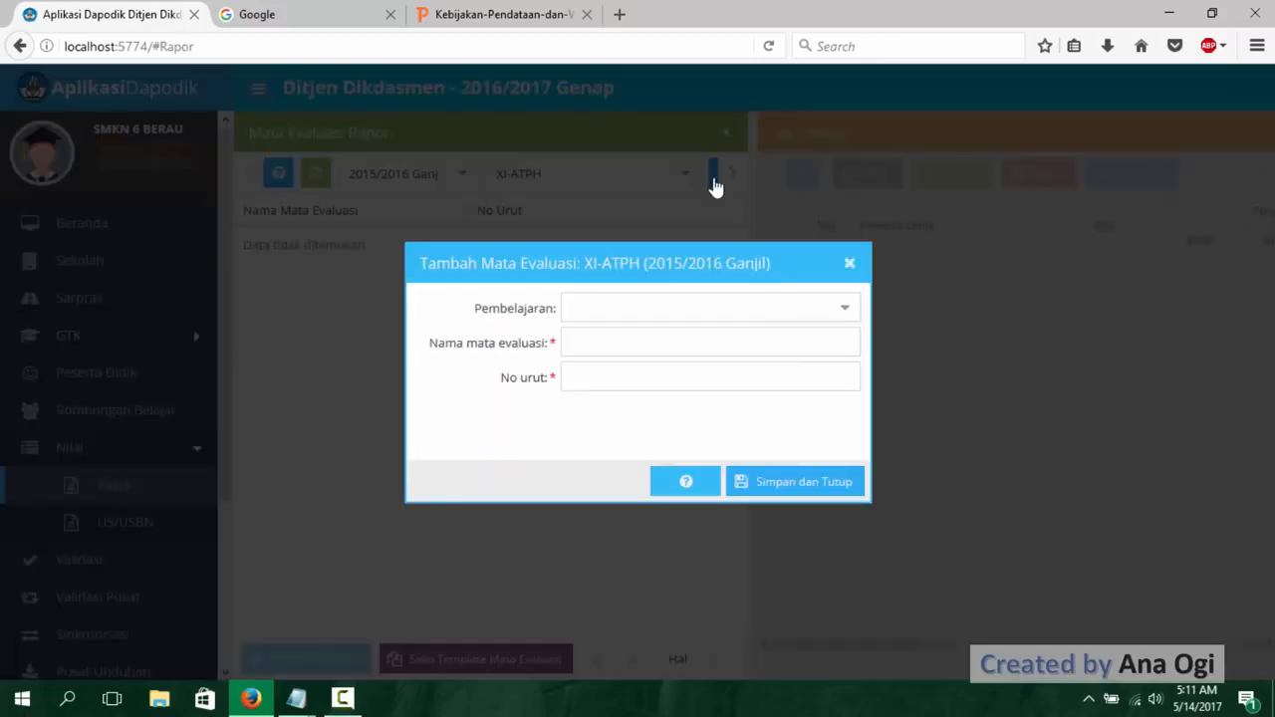
left_click(842, 309)
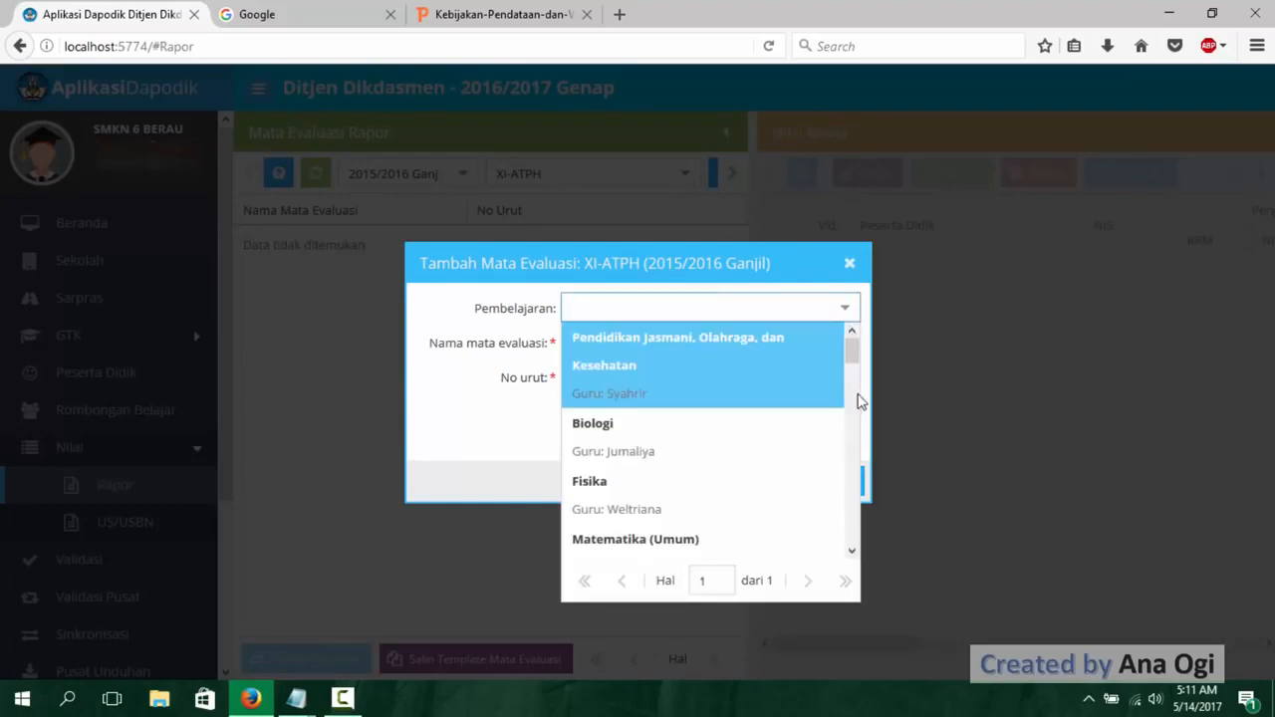
scroll(855, 368, "down", 1)
left_click_drag(859, 371, 864, 393)
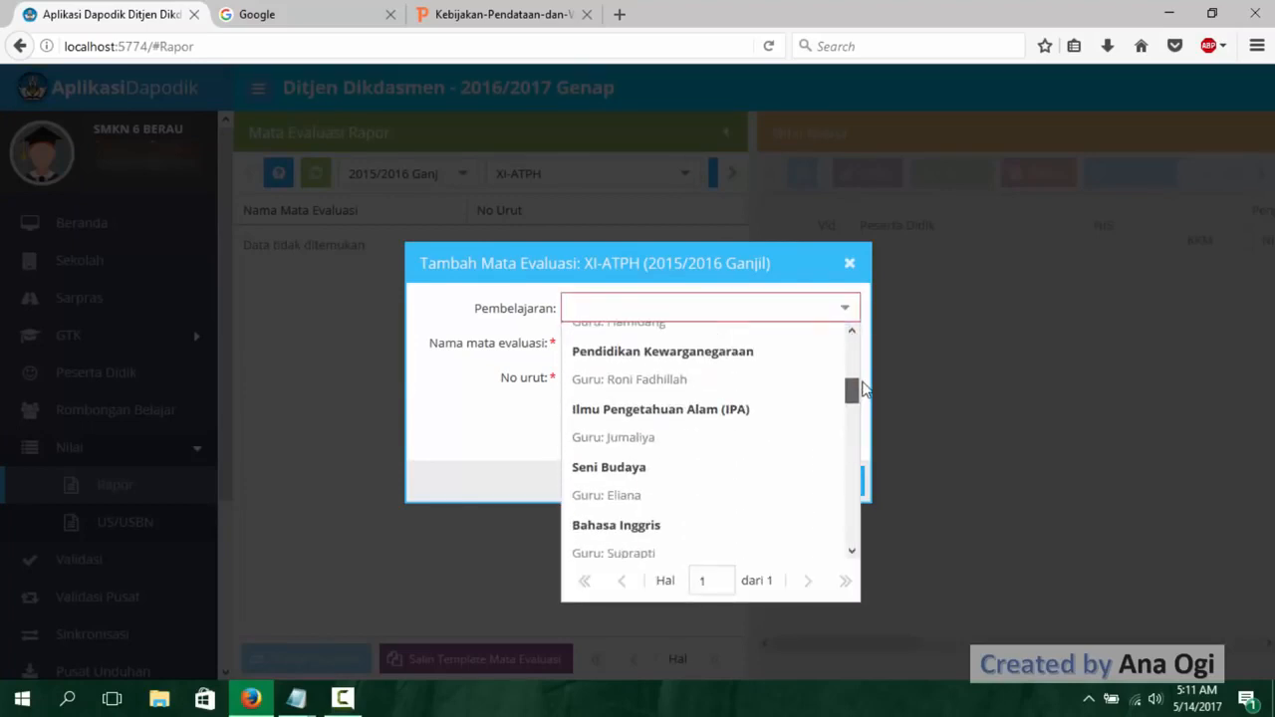
scroll(855, 390, "up", 1)
left_click(706, 396)
left_click(727, 346)
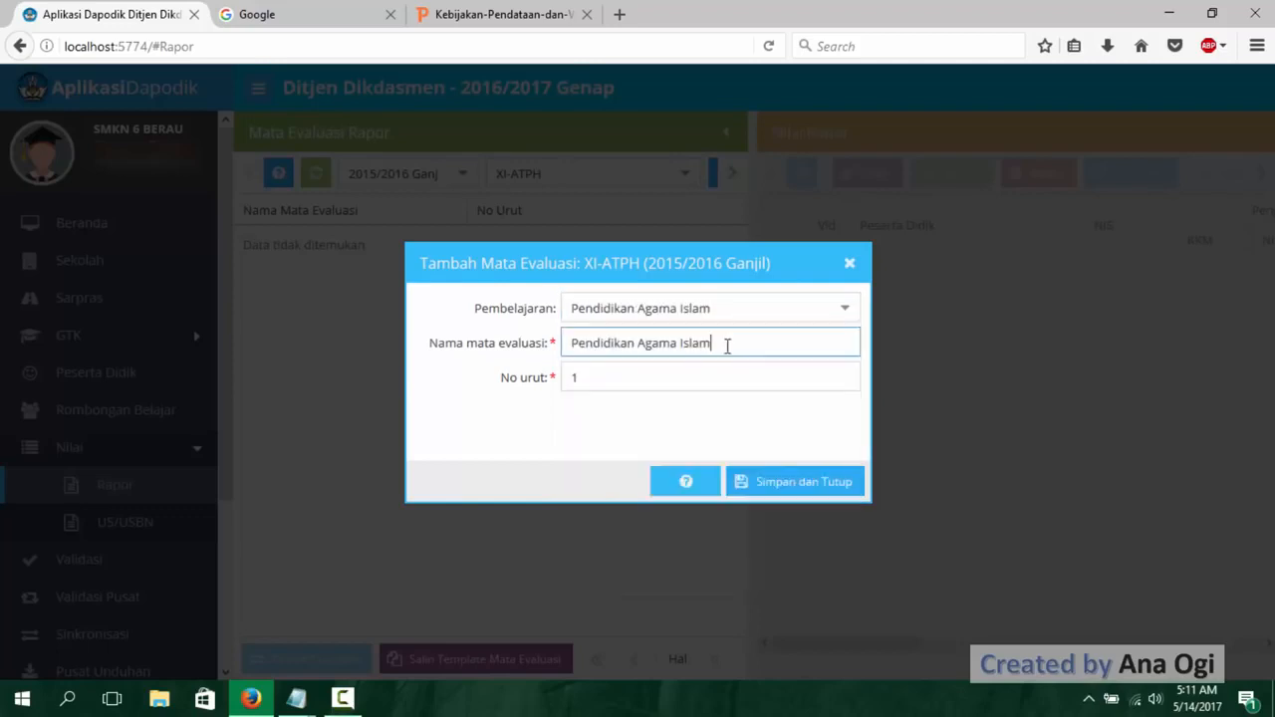
left_click_drag(727, 346, 676, 346)
key("BackSpace")
left_click(826, 487)
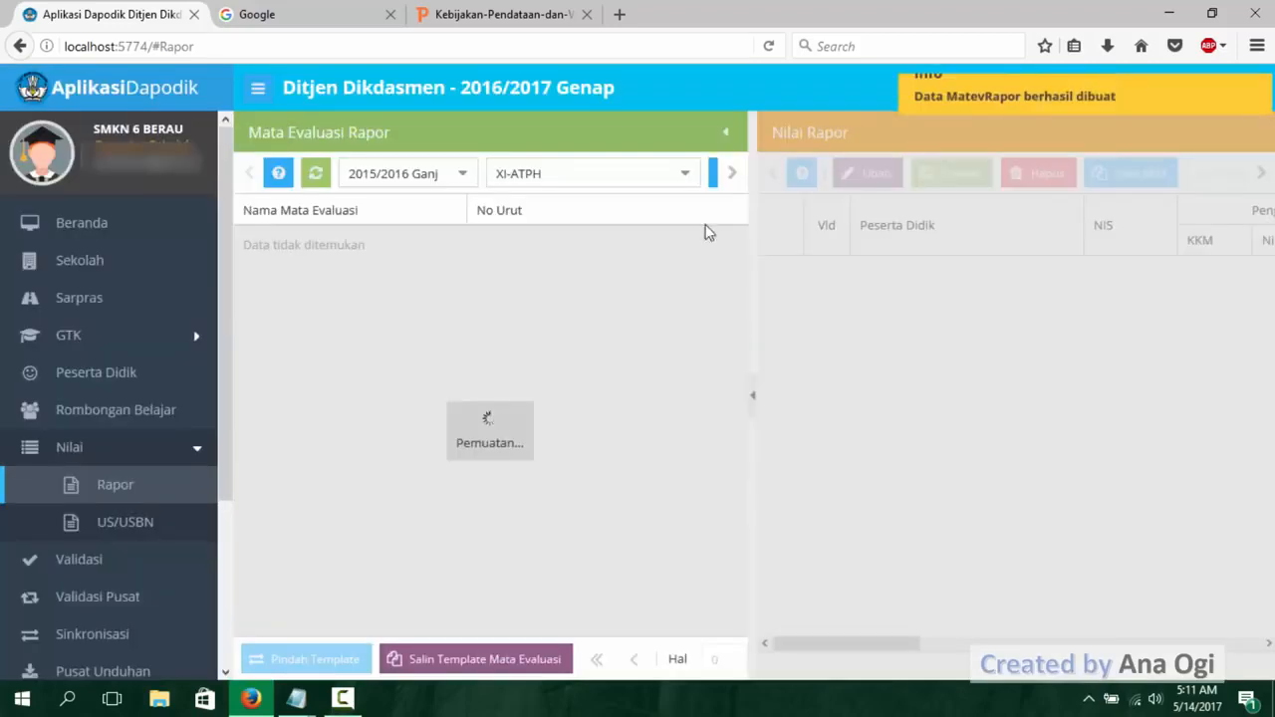
- Add Pendidikan Kewarganegaraan as XI-ATPH evaluation subject 2
left_click(712, 177)
left_click(849, 311)
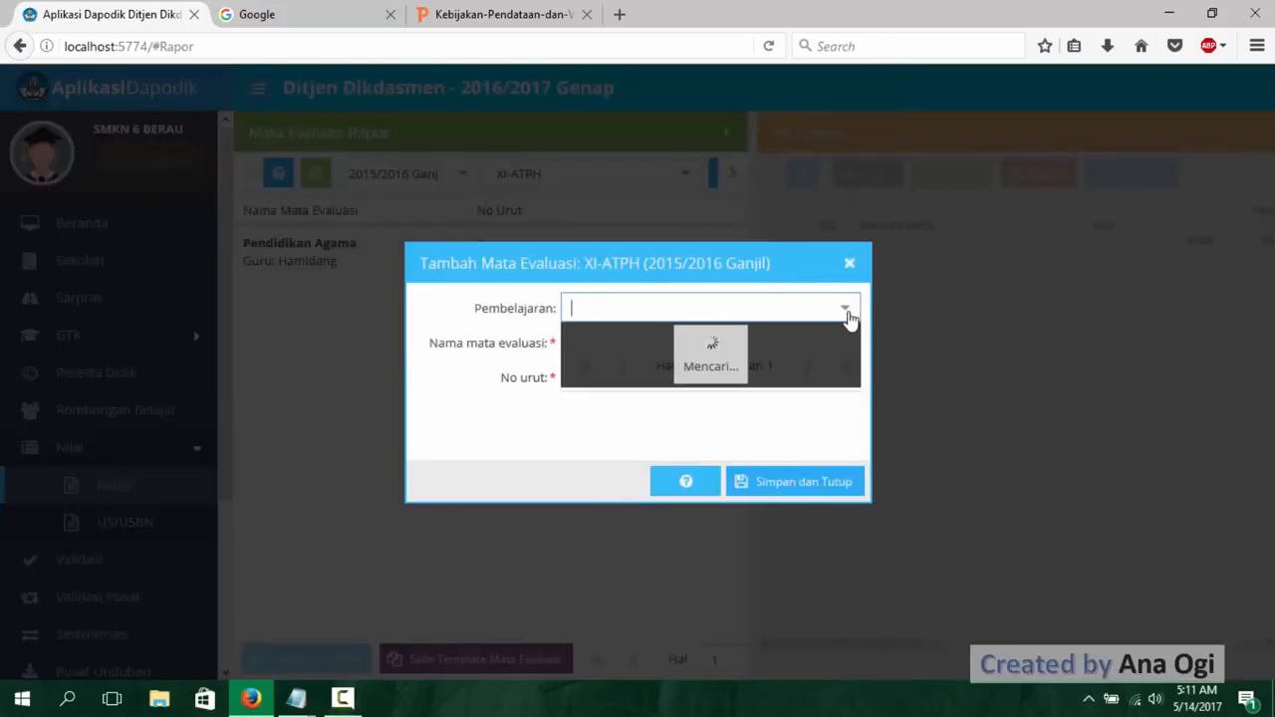
left_click_drag(864, 361, 864, 391)
left_click(754, 390)
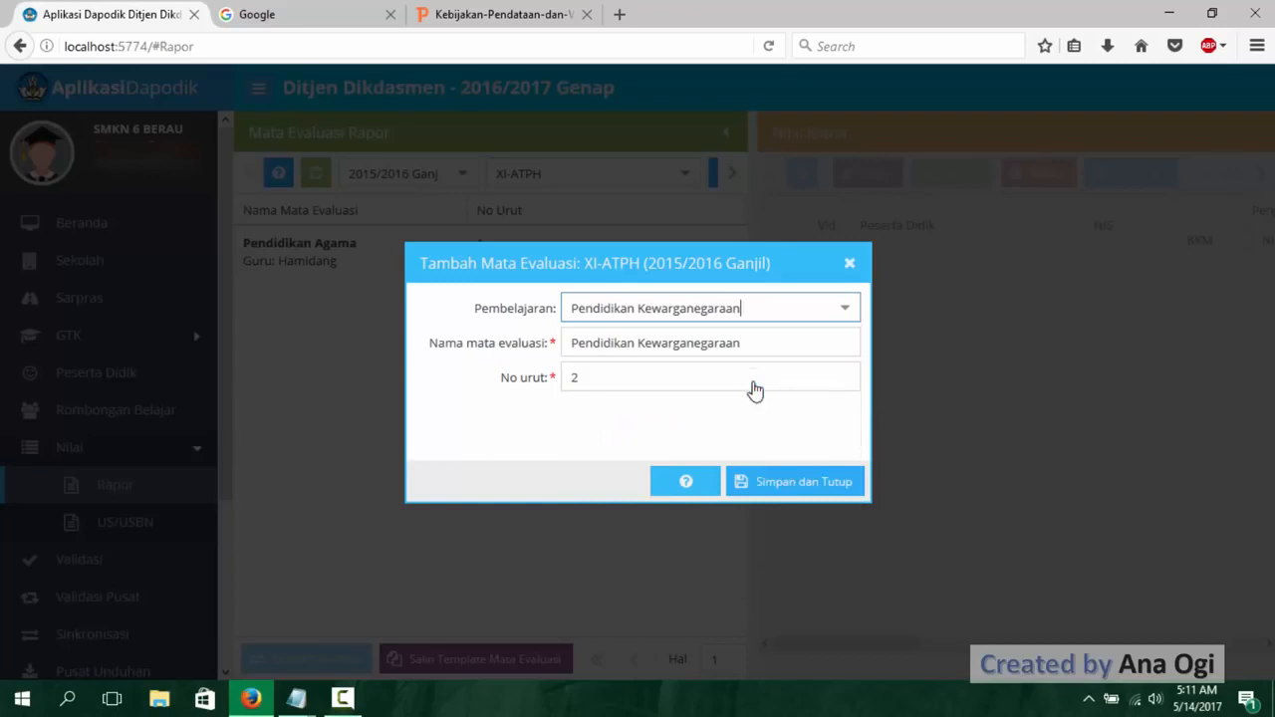
left_click(817, 486)
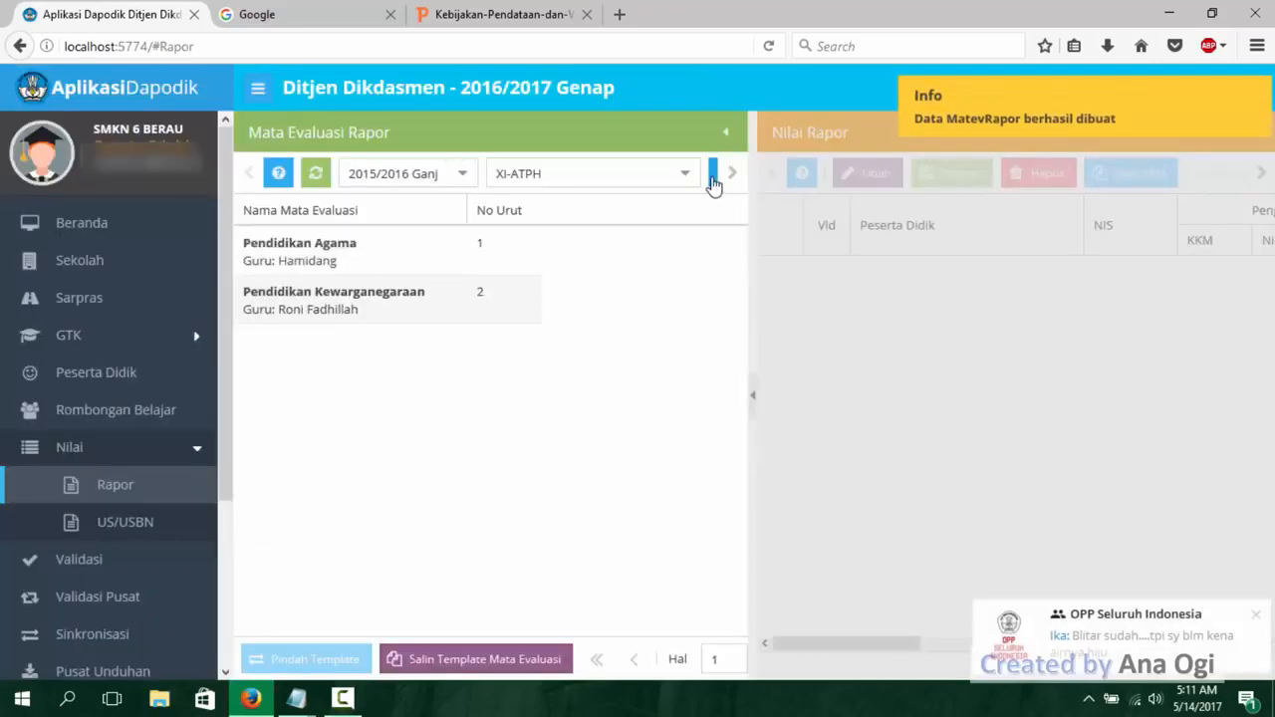
- Add Bahasa Indonesia as XI-ATPH evaluation subject 3
left_click(713, 175)
left_click(845, 308)
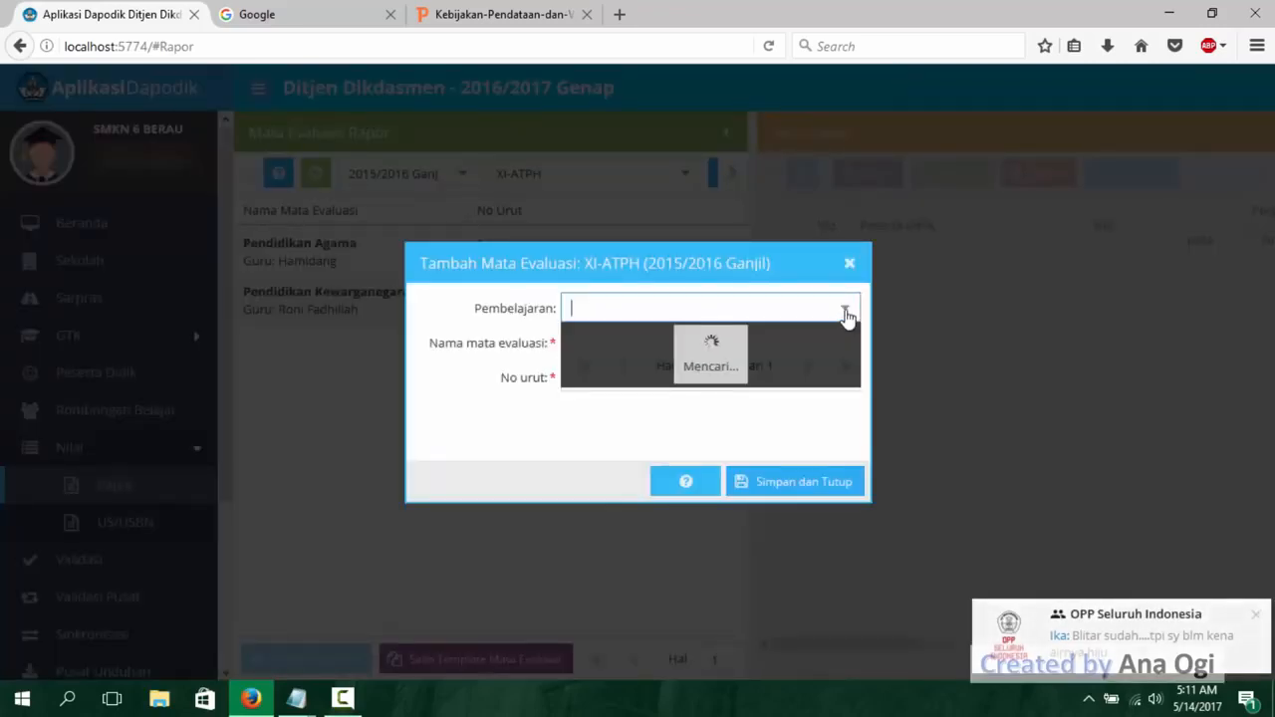
left_click_drag(856, 366, 866, 423)
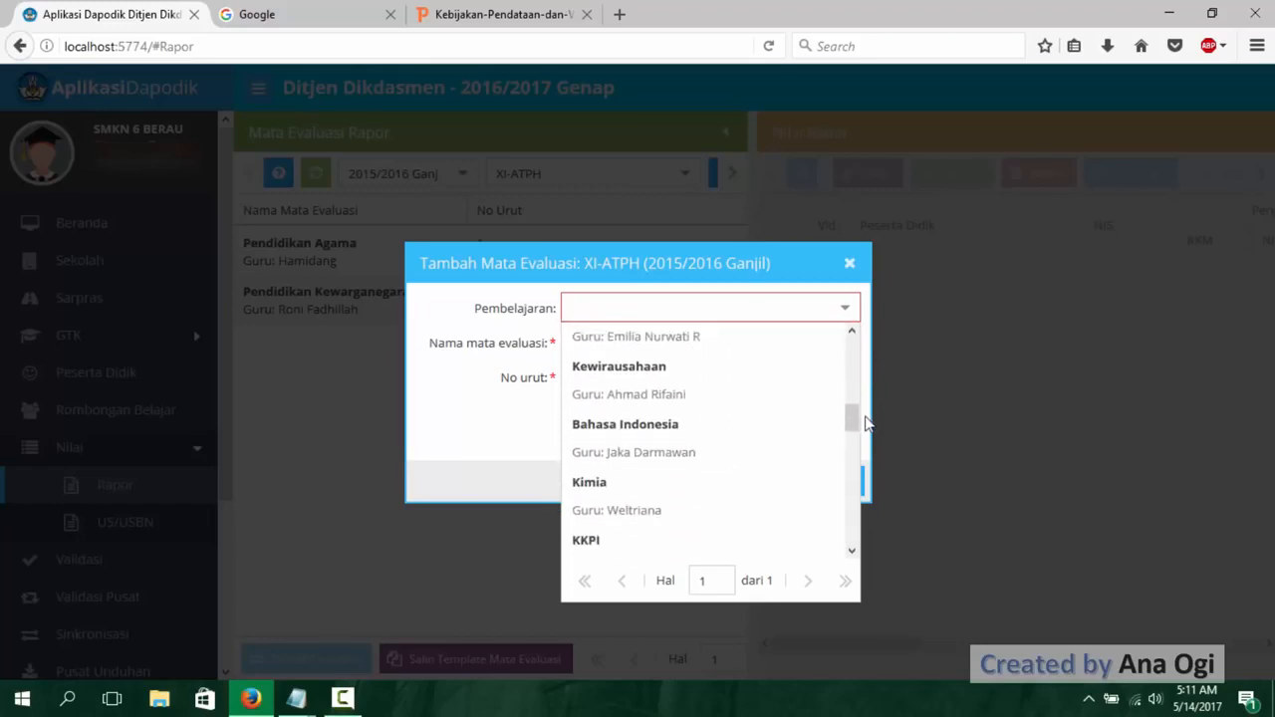
left_click(716, 445)
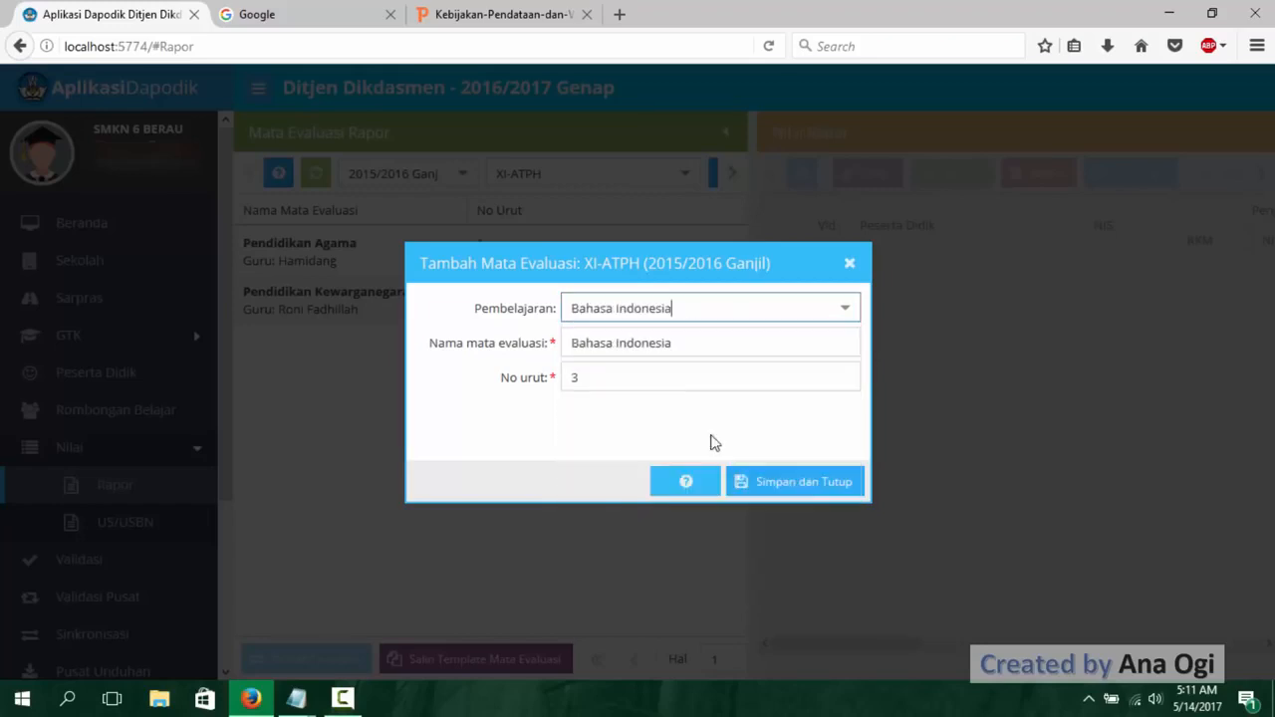
left_click(782, 484)
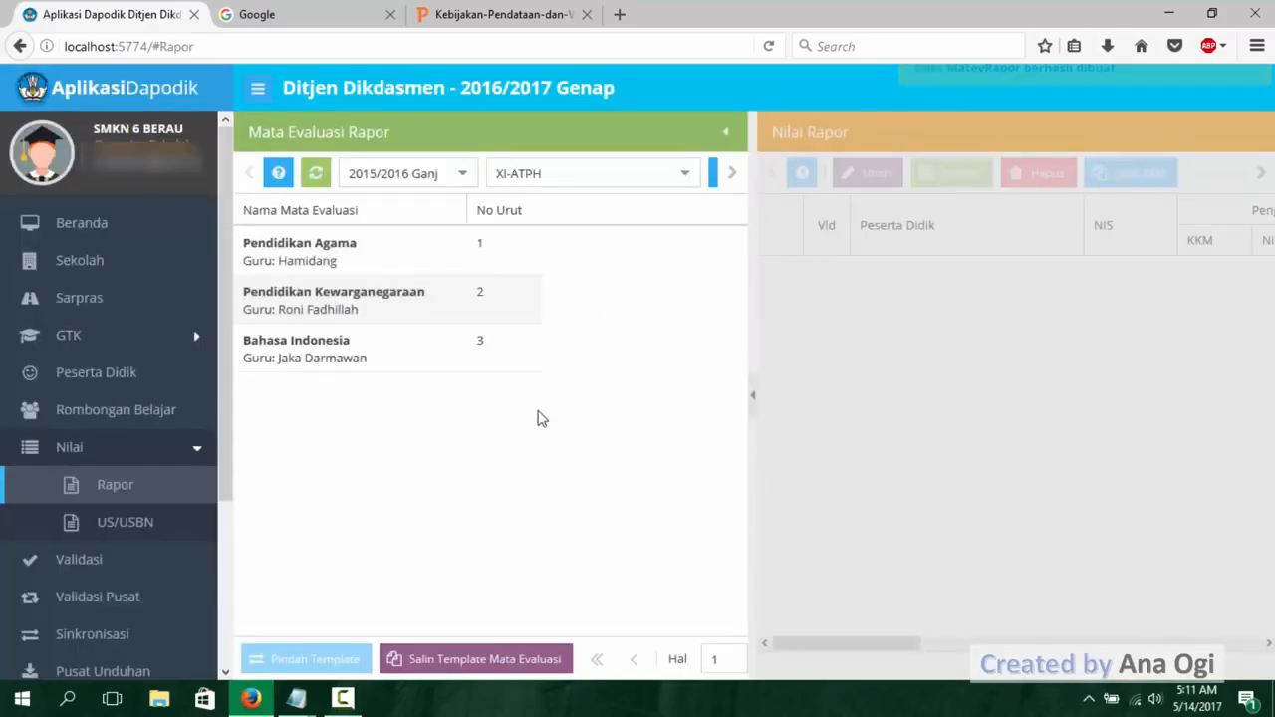
mouse_move(296, 698)
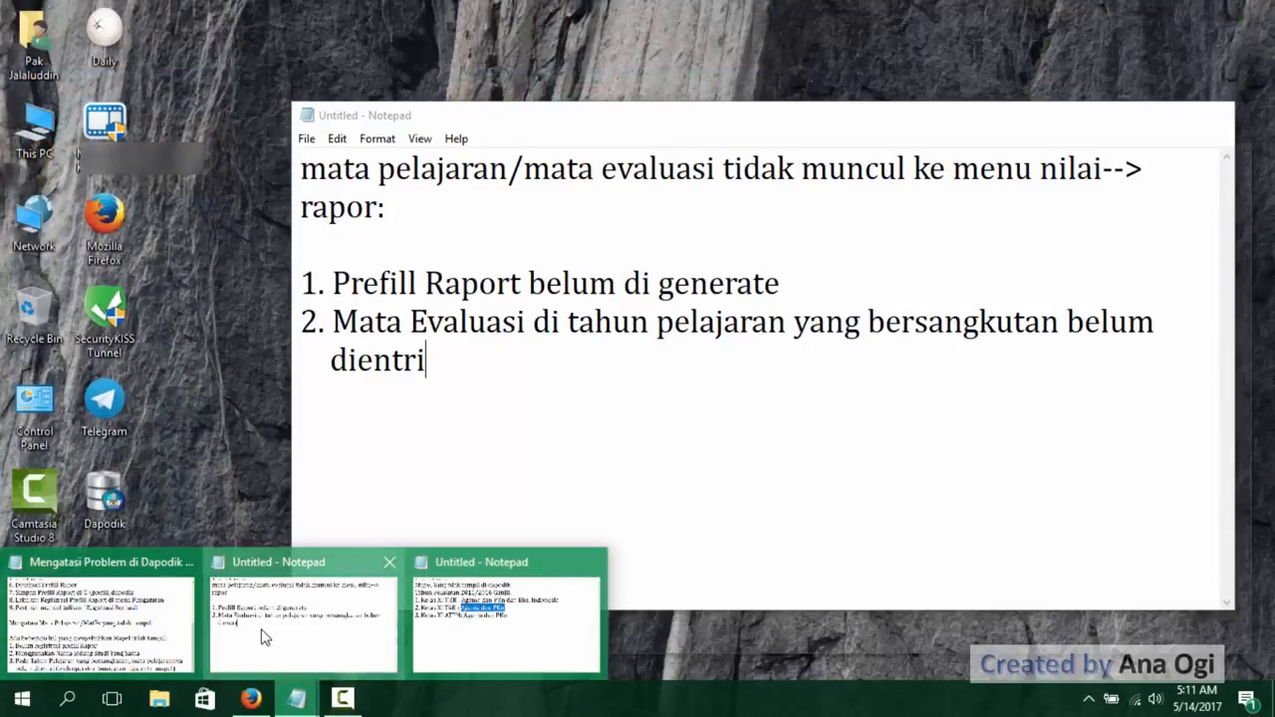
left_click(304, 616)
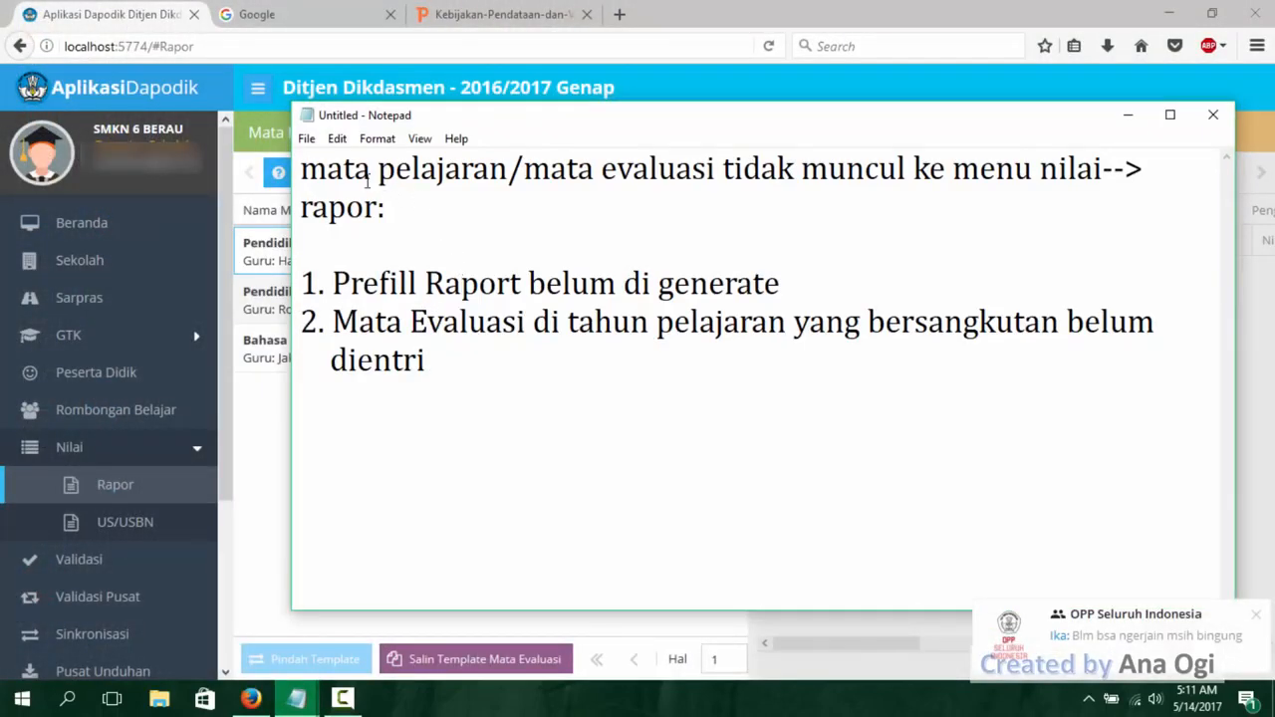
left_click(601, 169)
left_click(436, 224)
left_click_drag(299, 283, 429, 370)
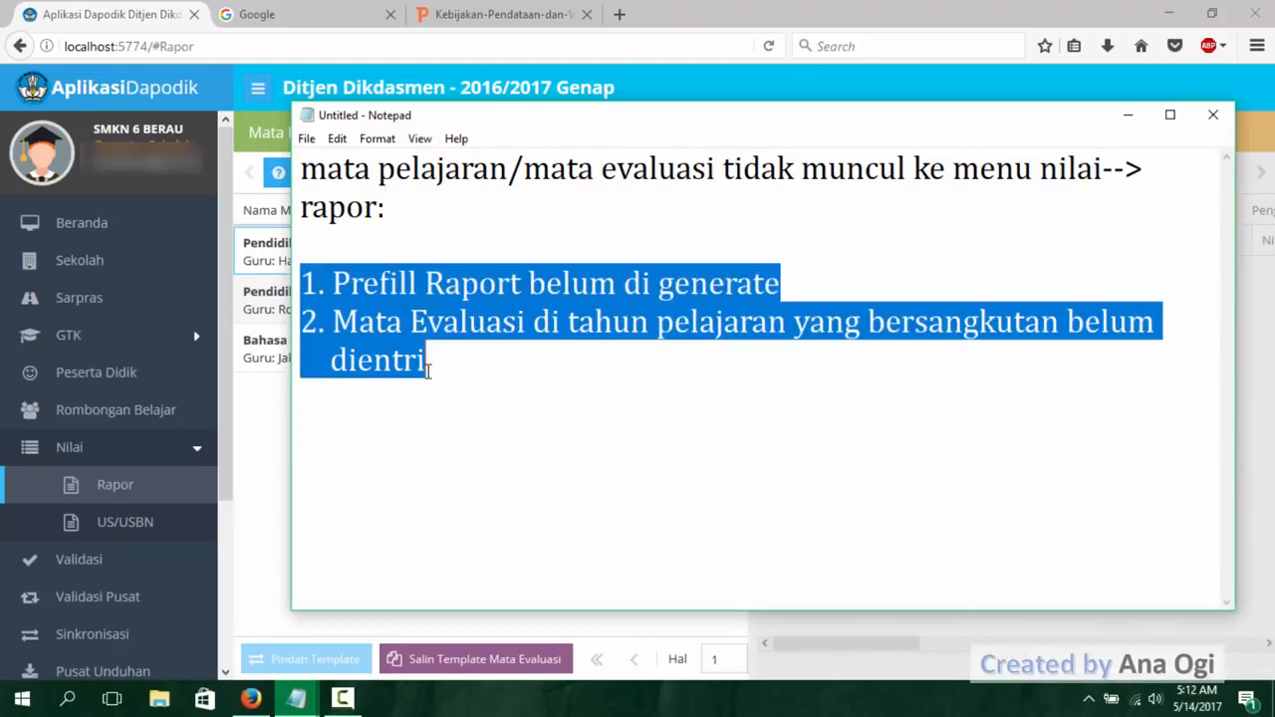
left_click(783, 275)
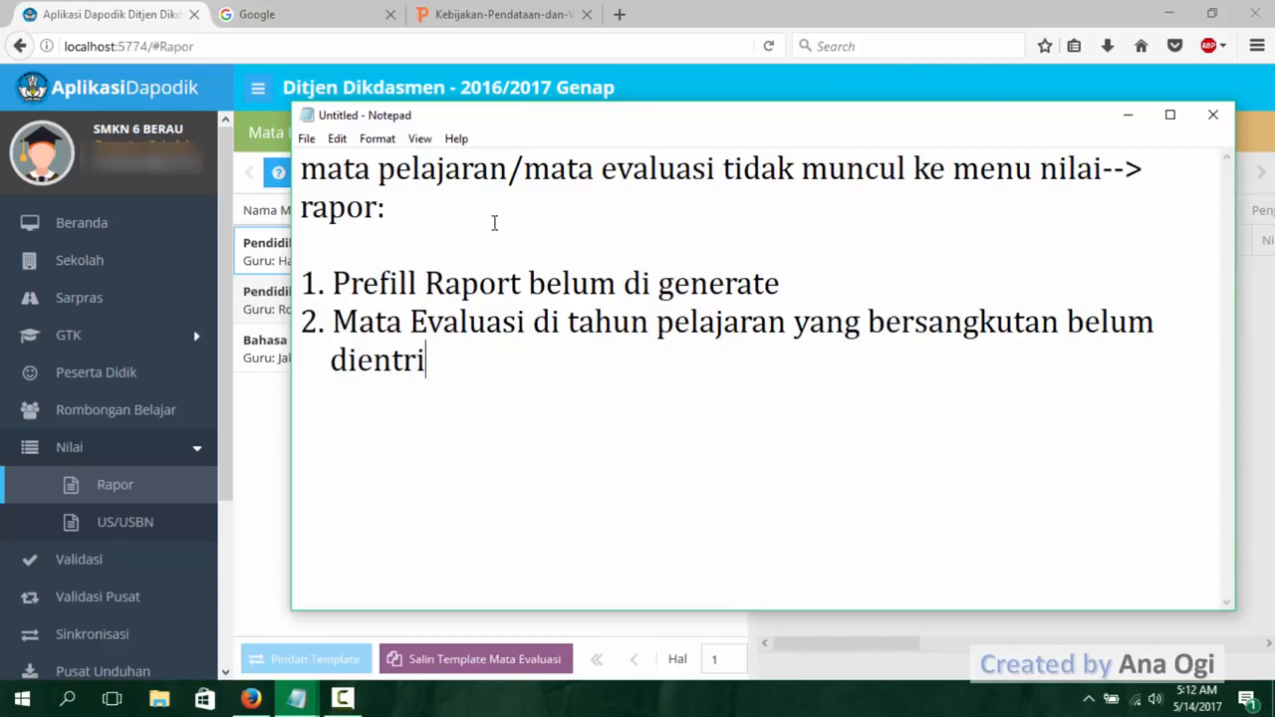
left_click(1128, 115)
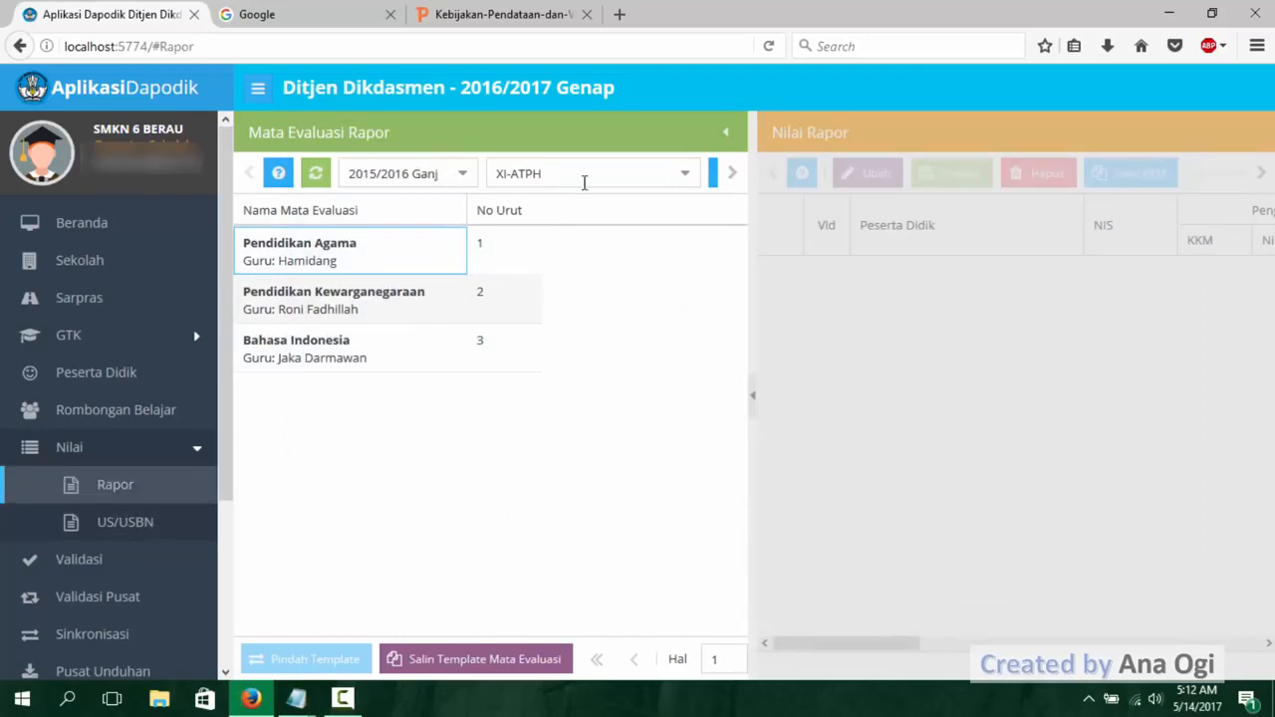
left_click(685, 177)
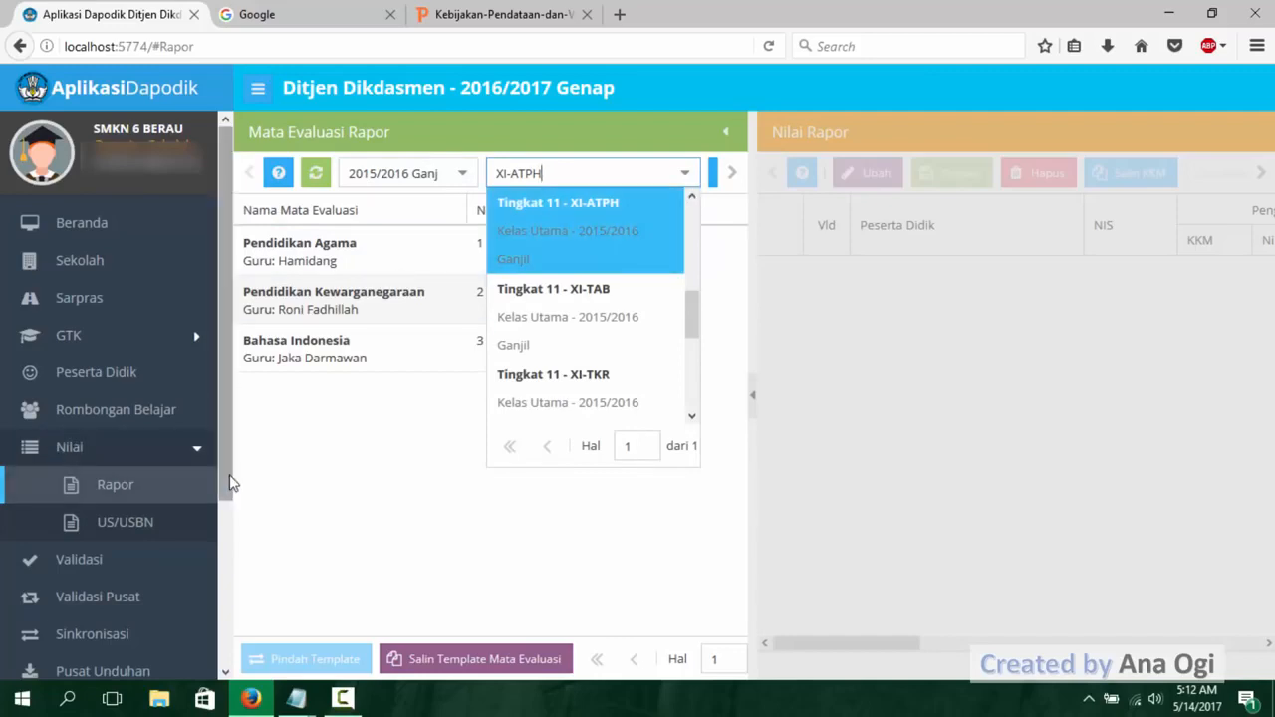
left_click_drag(227, 482, 235, 652)
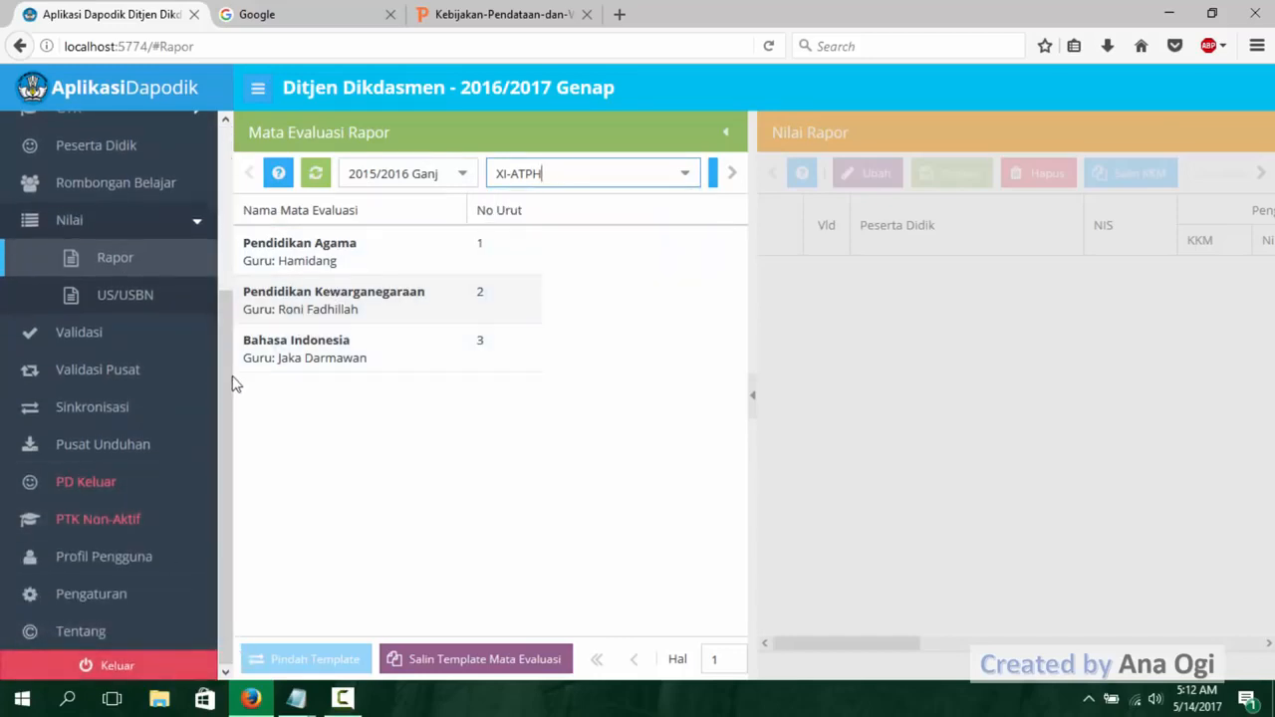
left_click_drag(230, 334, 234, 159)
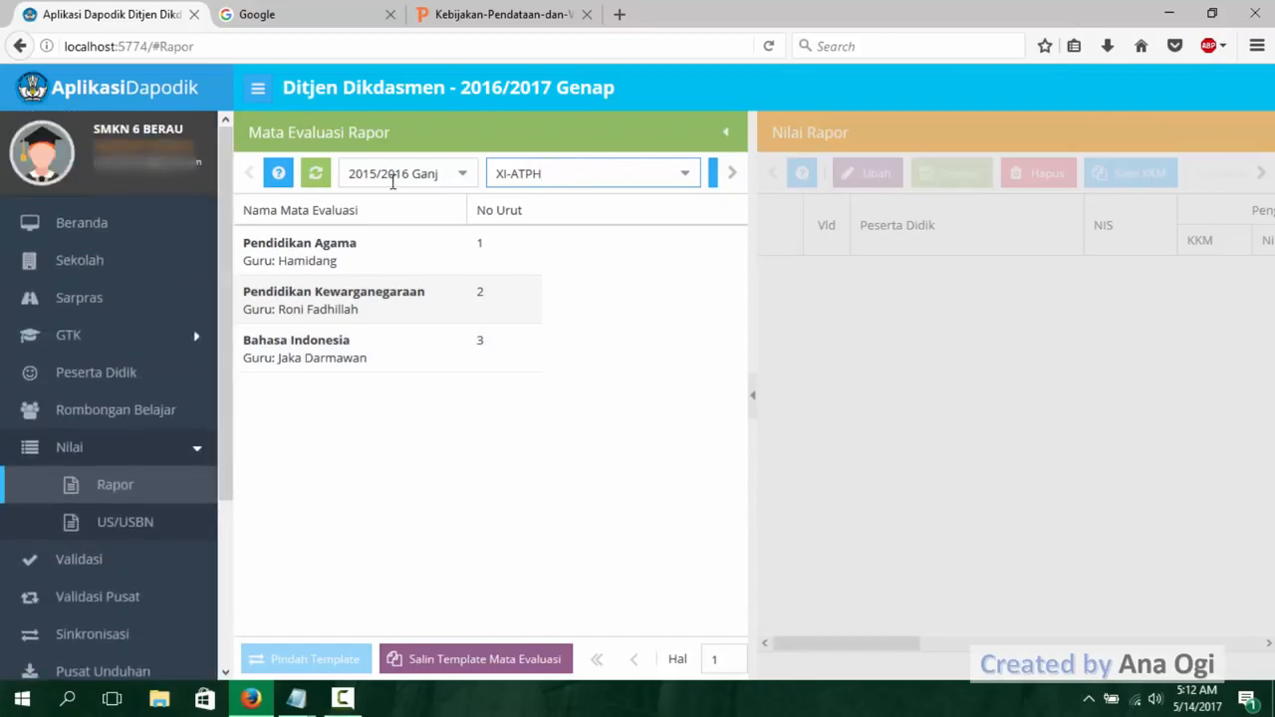